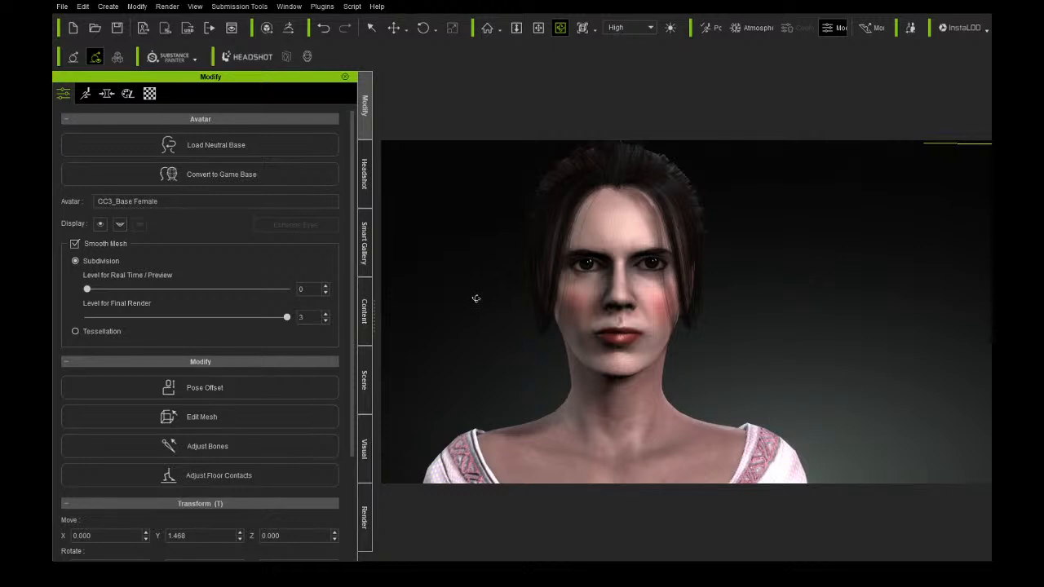
Open the hair content library and expand the Element templates down to the Hair subcategories.
left_click_drag(637, 284, 555, 236)
left_click(541, 32)
left_click_drag(606, 266, 600, 297)
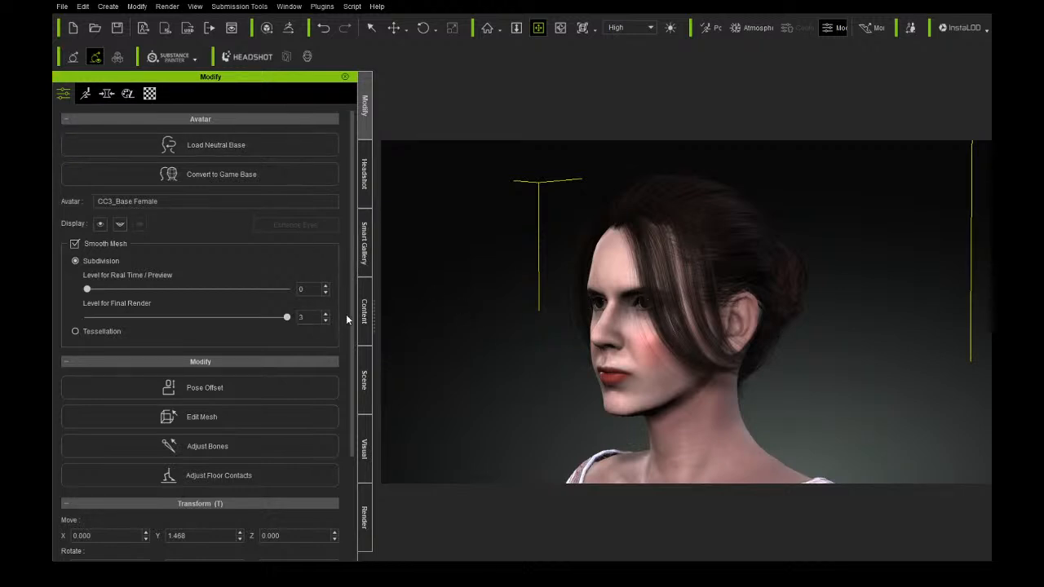
left_click(359, 298)
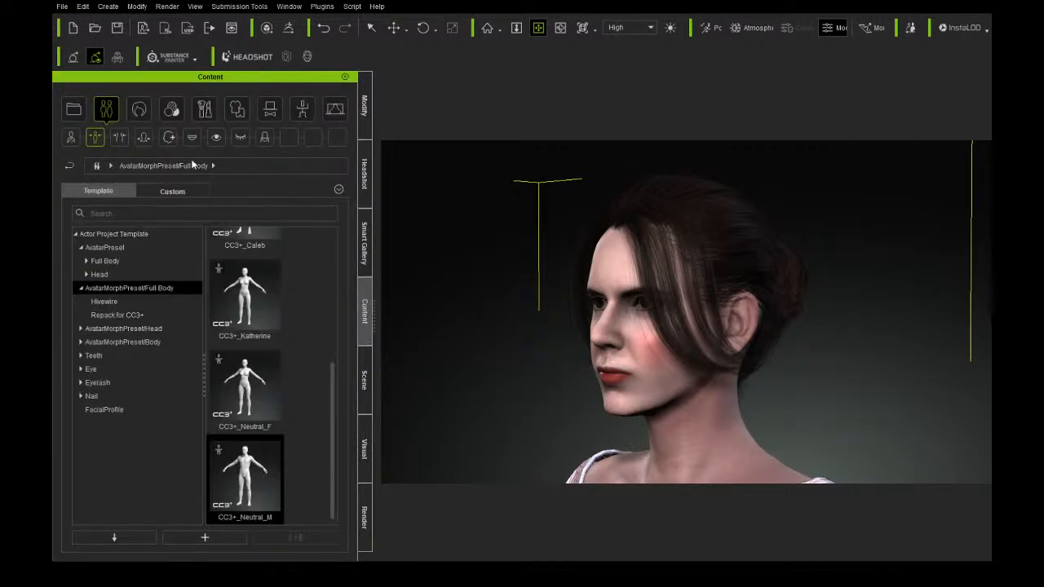
left_click(139, 111)
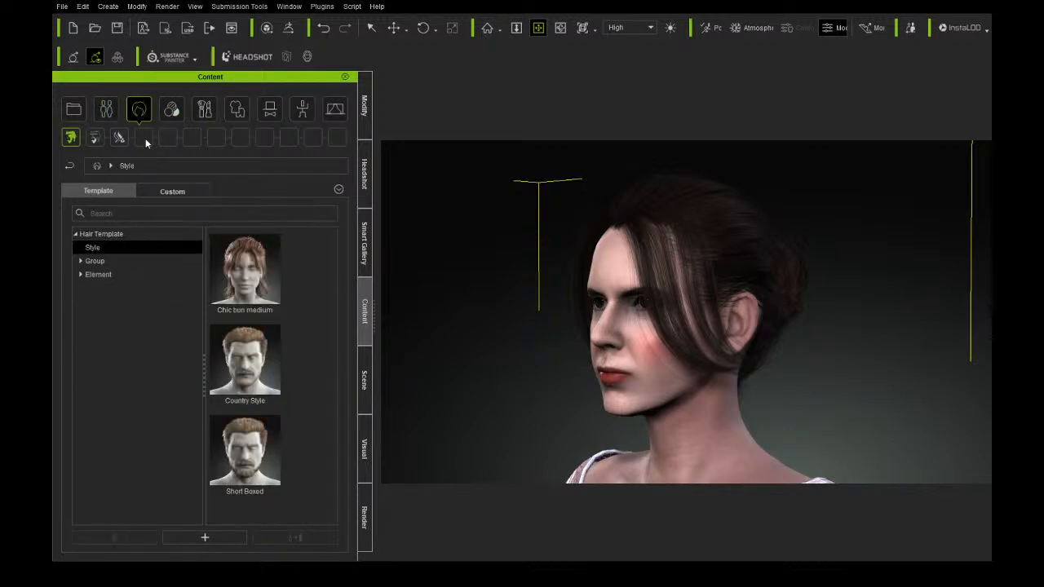
left_click(81, 276)
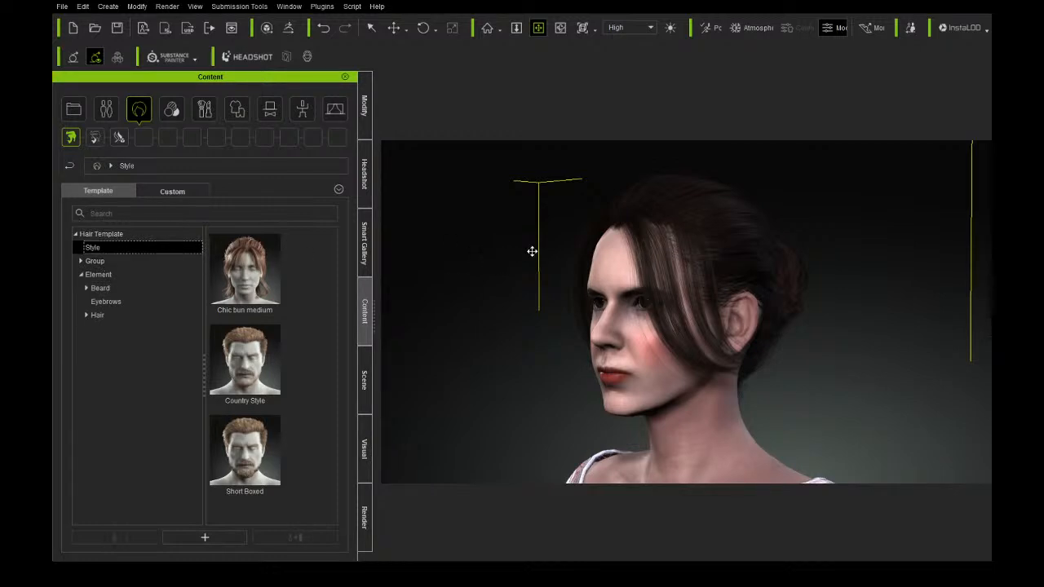
right_click_drag(605, 279, 710, 298)
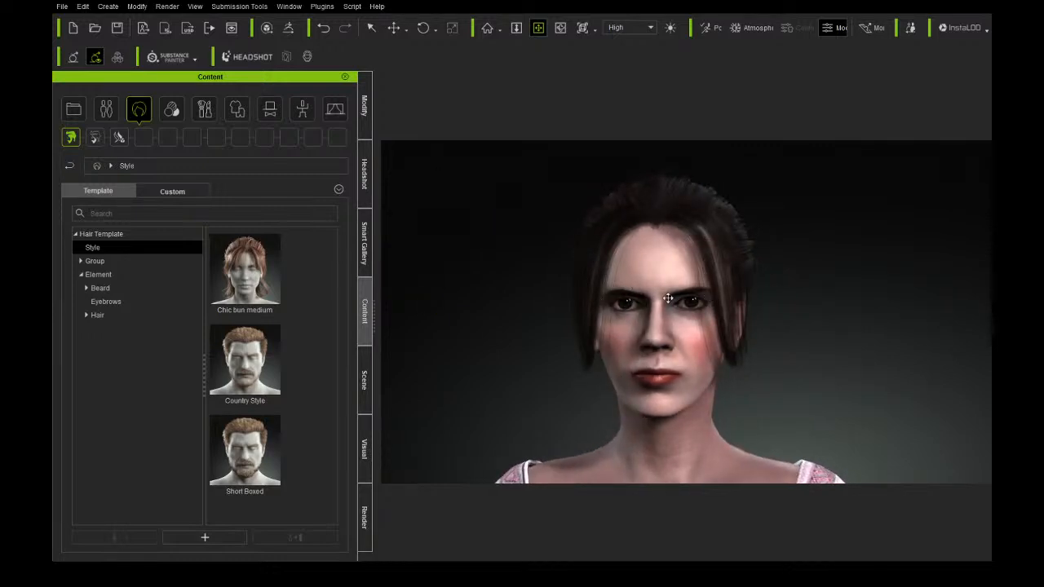
right_click_drag(746, 358, 613, 347)
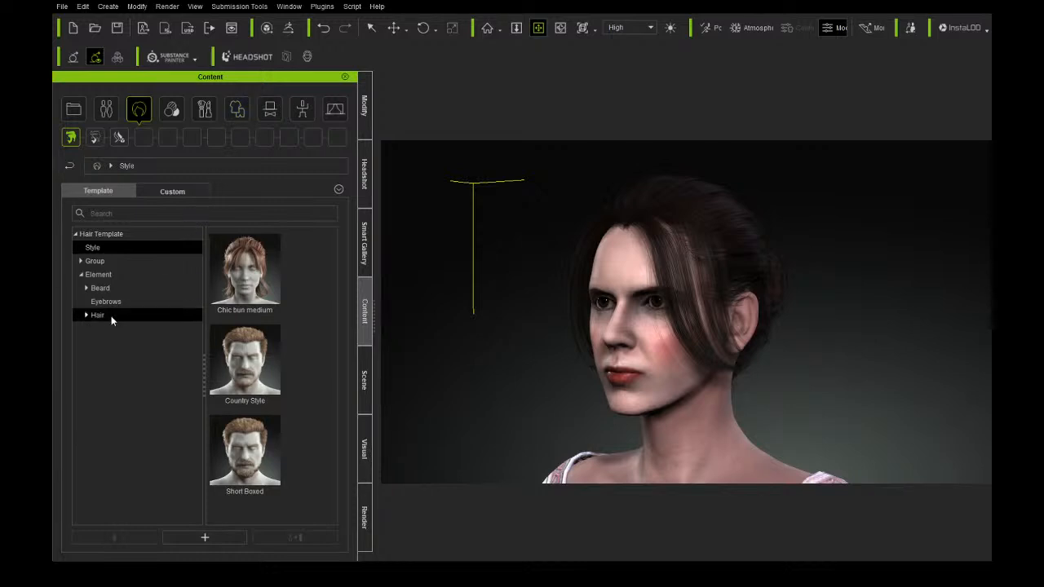
left_click(87, 315)
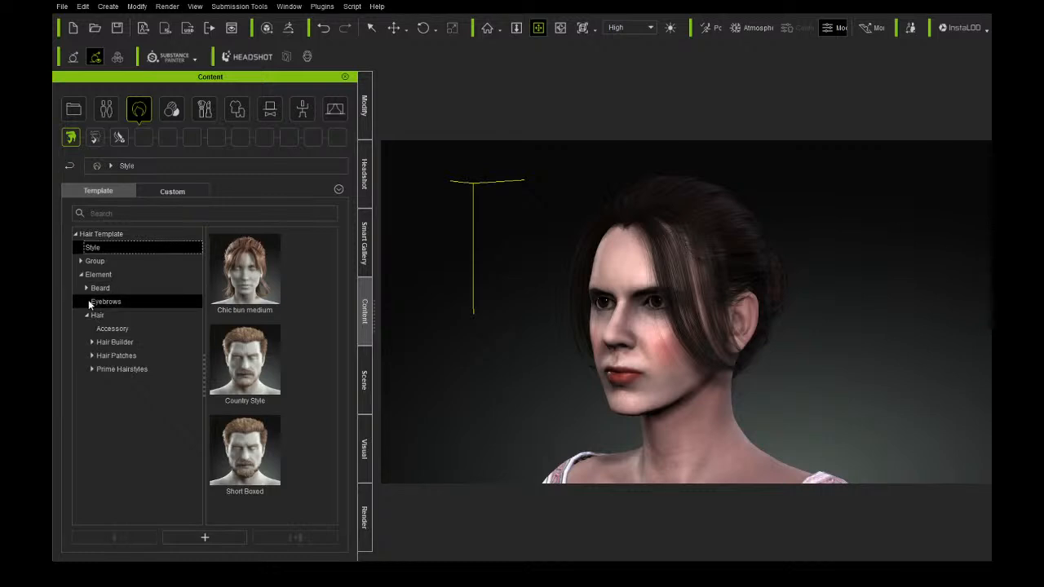
Examine the character's bun hairstyle and face from the sides, back and front.
right_click_drag(622, 313, 435, 309)
right_click_drag(705, 310, 455, 319)
right_click_drag(783, 310, 426, 331)
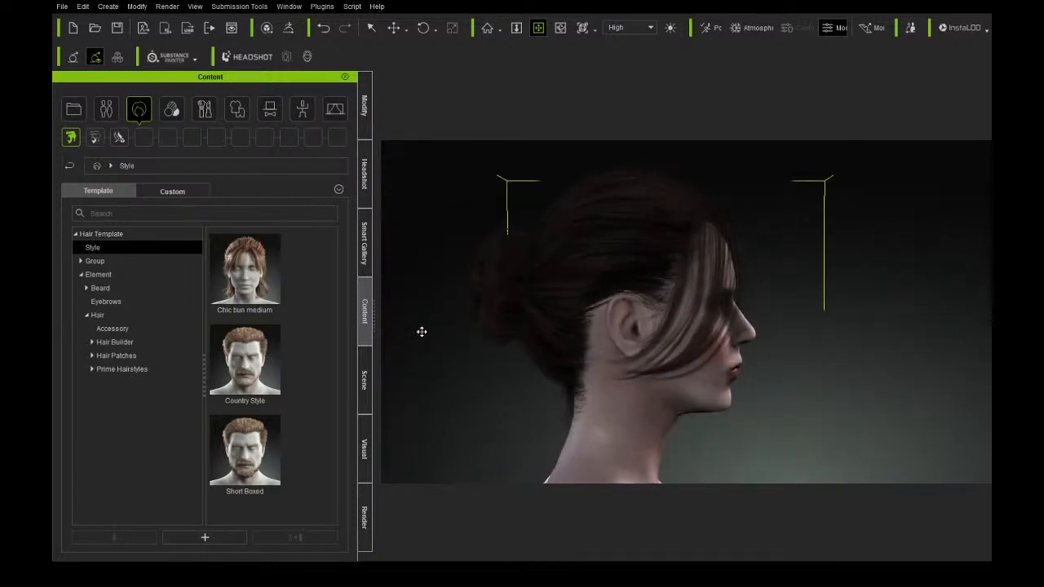
right_click_drag(736, 321, 435, 334)
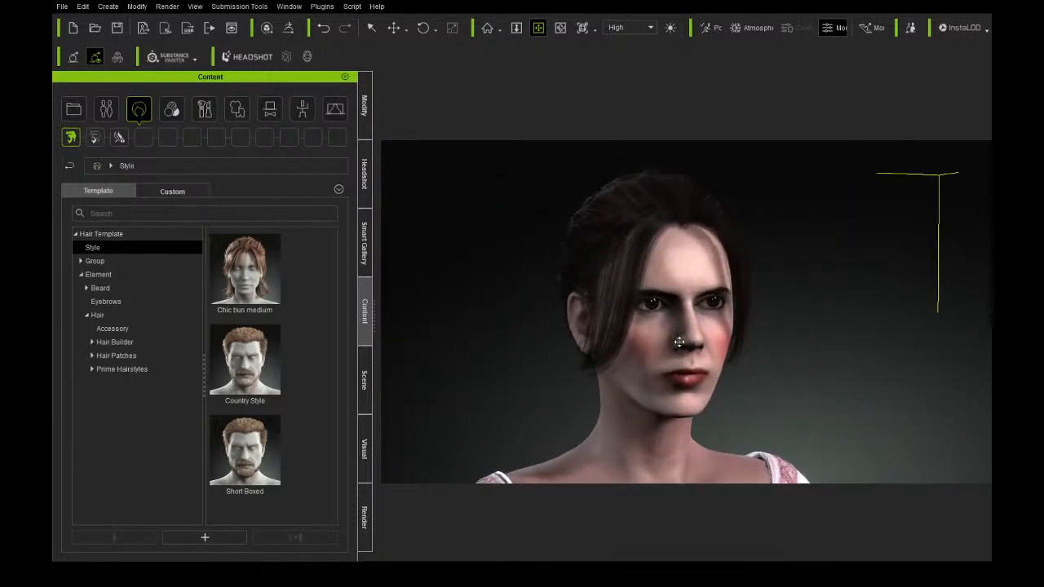
right_click_drag(569, 346, 557, 340)
right_click_drag(692, 362, 726, 320)
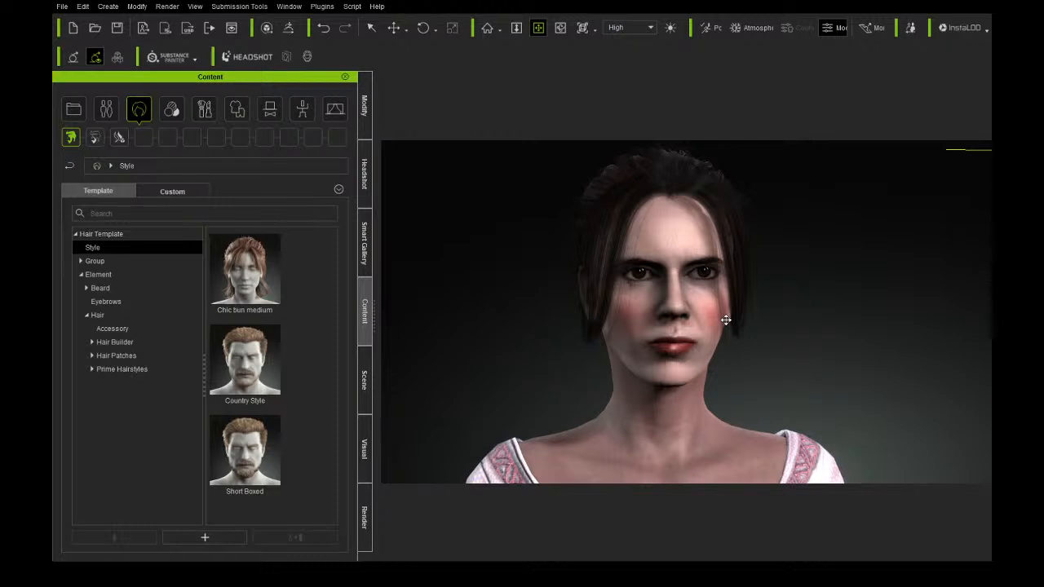
right_click_drag(756, 319, 494, 335)
mouse_move(679, 303)
right_mouse_down()
mouse_move(604, 292)
mouse_move(675, 307)
right_mouse_up()
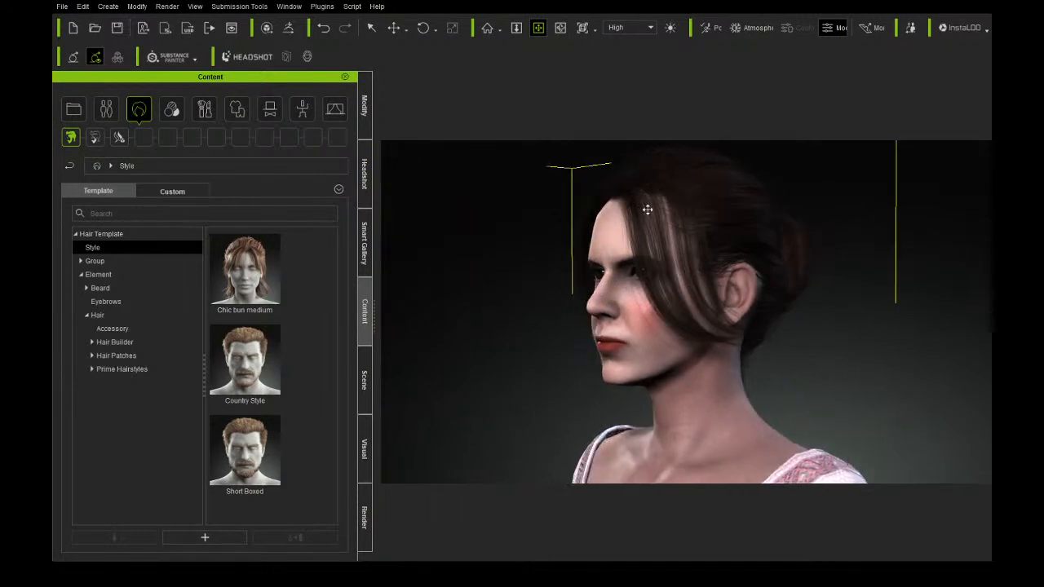
right_click_drag(645, 204, 730, 221)
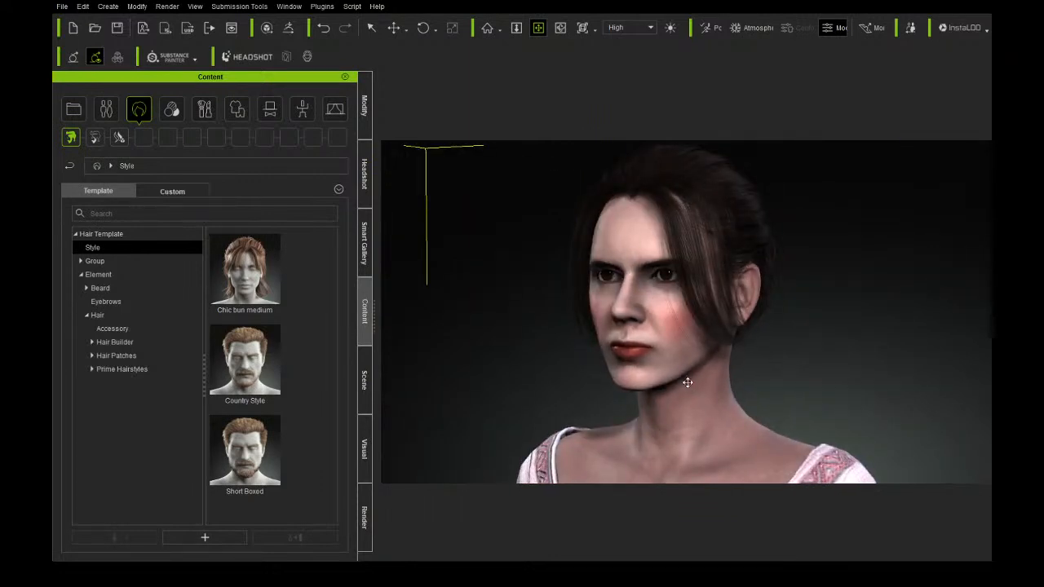
Examine the character's red and white outfit from the hem and sleeves up to the neckline.
scroll(675, 434, "down", 5)
left_click_drag(676, 434, 620, 219)
mouse_move(727, 323)
right_mouse_down()
mouse_move(643, 305)
mouse_move(732, 325)
right_mouse_up()
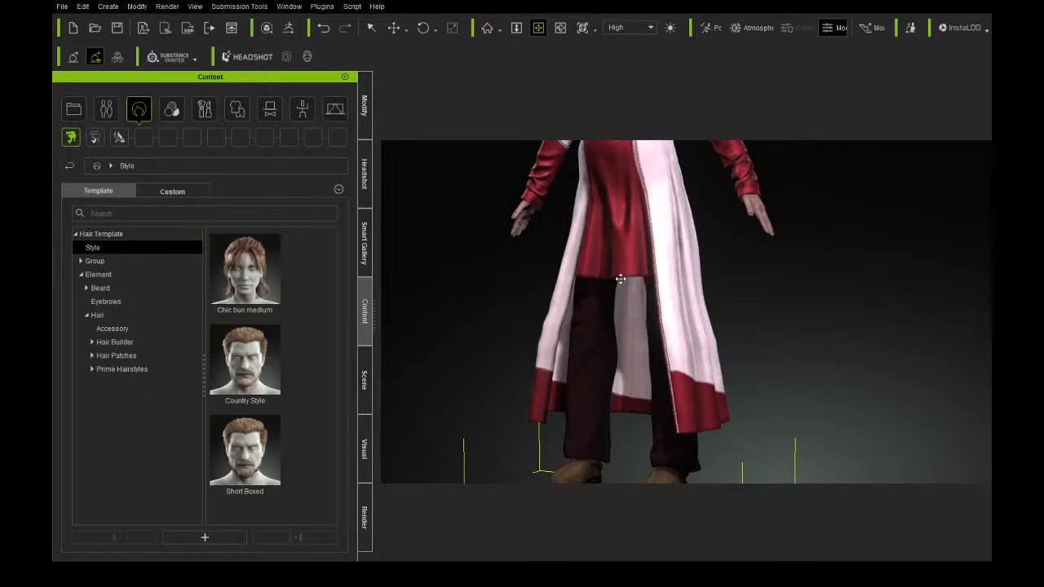
left_click_drag(621, 282, 614, 301)
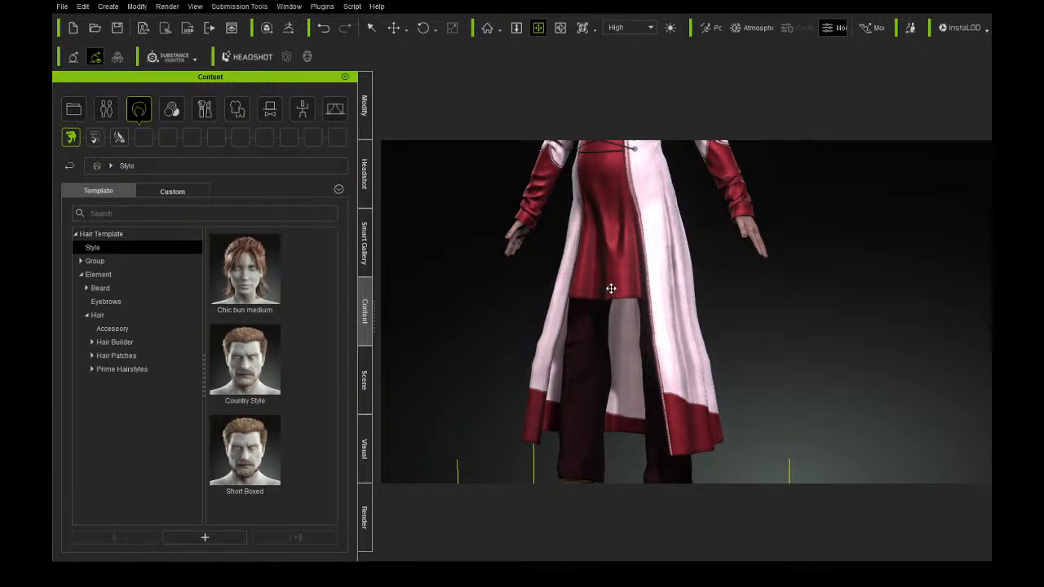
left_click_drag(613, 258, 620, 416)
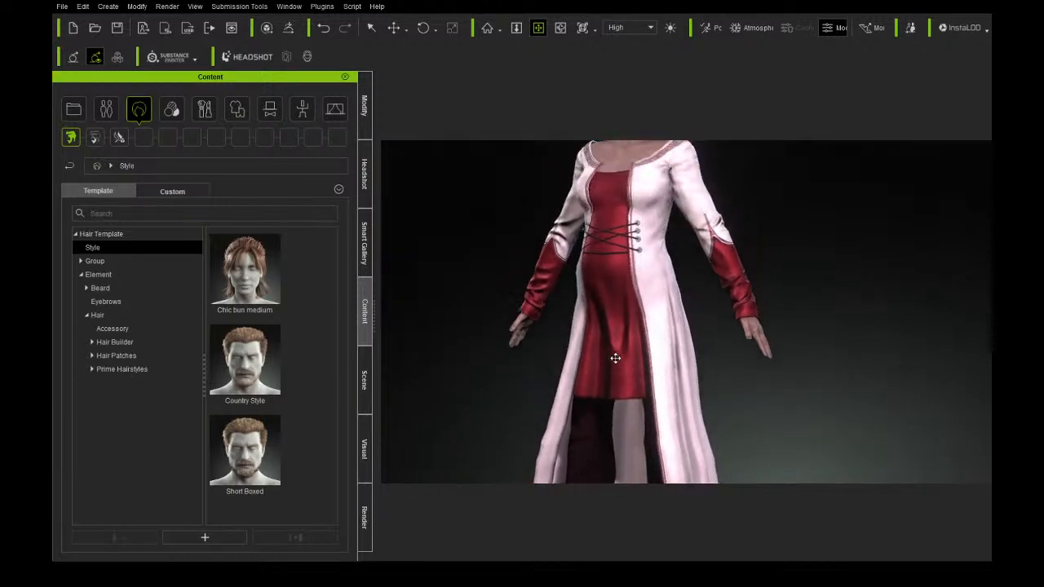
left_click_drag(649, 190, 654, 338)
scroll(653, 338, "up", 1)
scroll(654, 338, "up", 4)
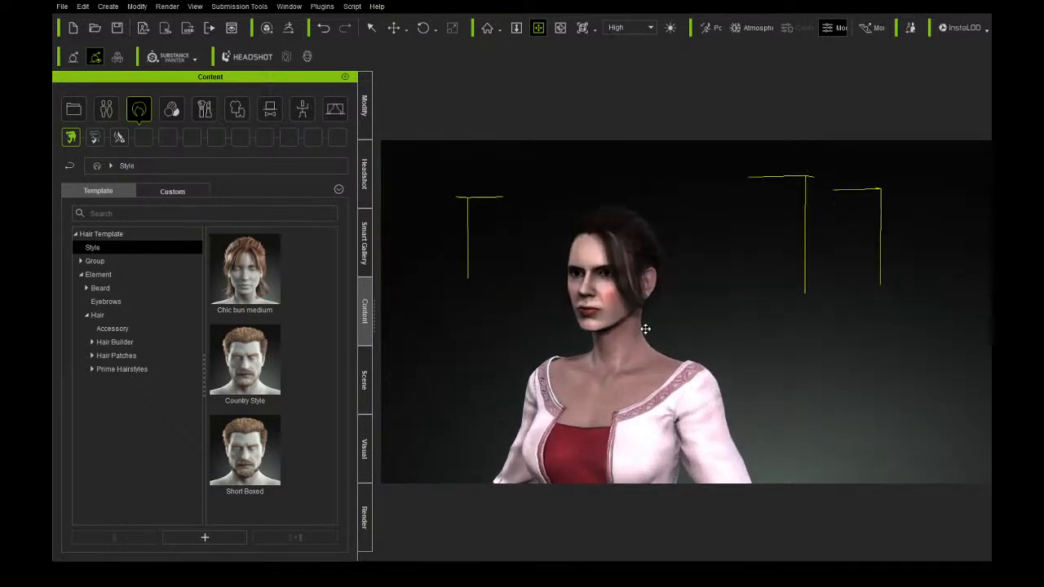
left_click_drag(622, 359, 646, 323)
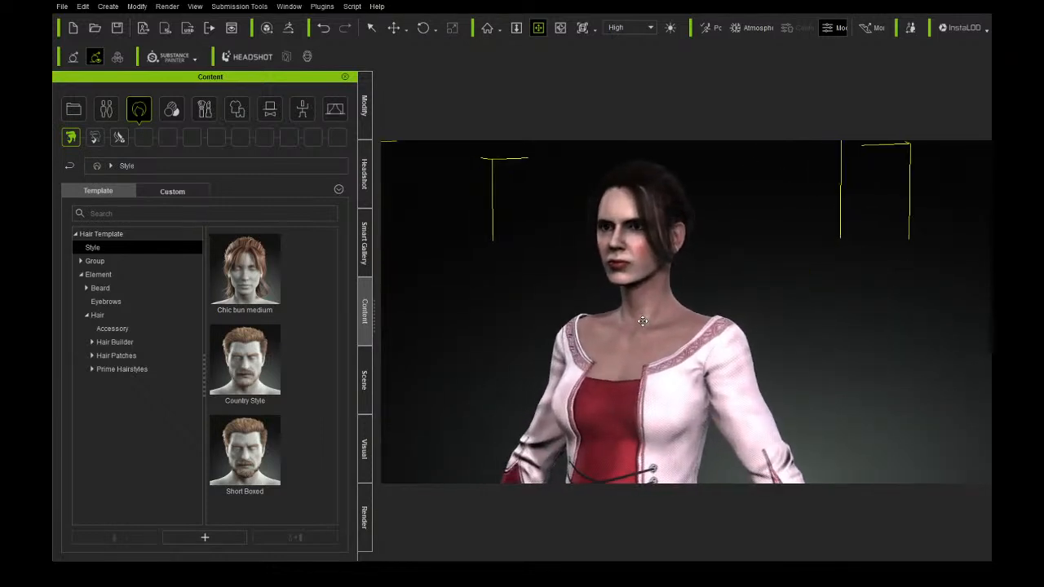
right_click_drag(646, 323, 695, 307)
scroll(662, 306, "up", 4)
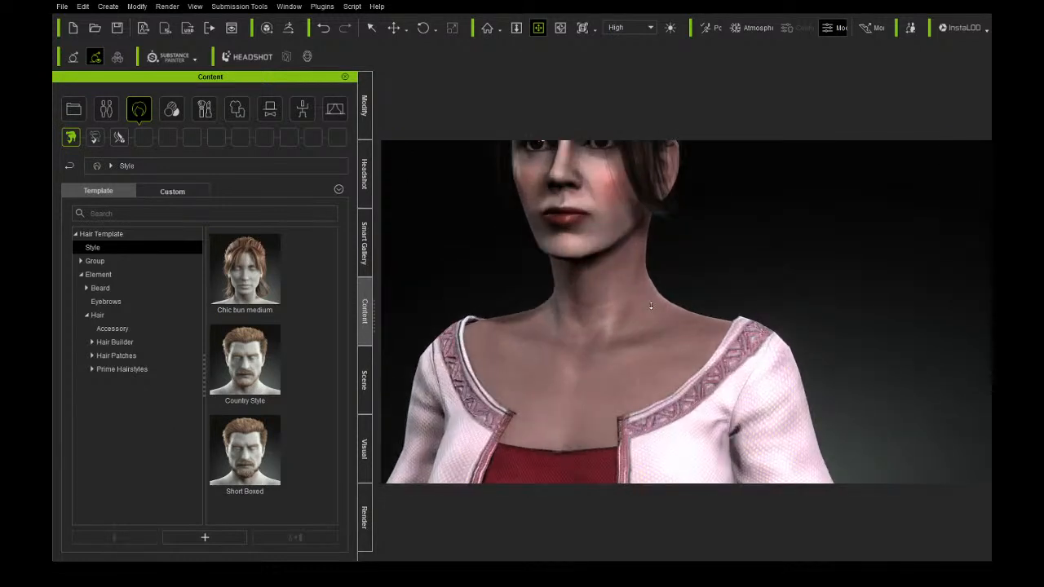
left_click_drag(599, 309, 644, 357)
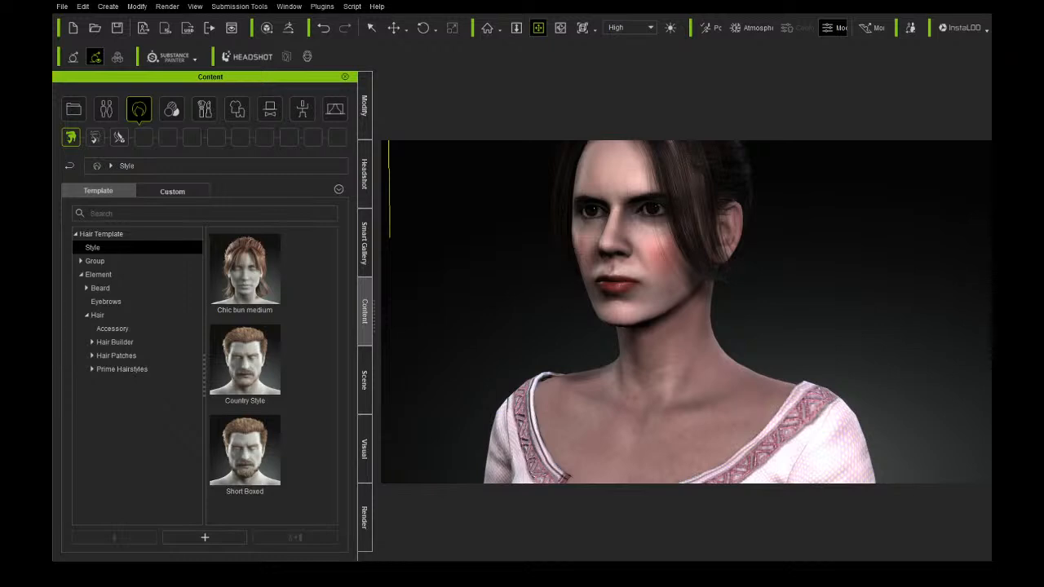
Apply the Side swept braid hairstyle from the Hair Builder group of hair templates to the character.
right_click_drag(544, 318, 615, 315)
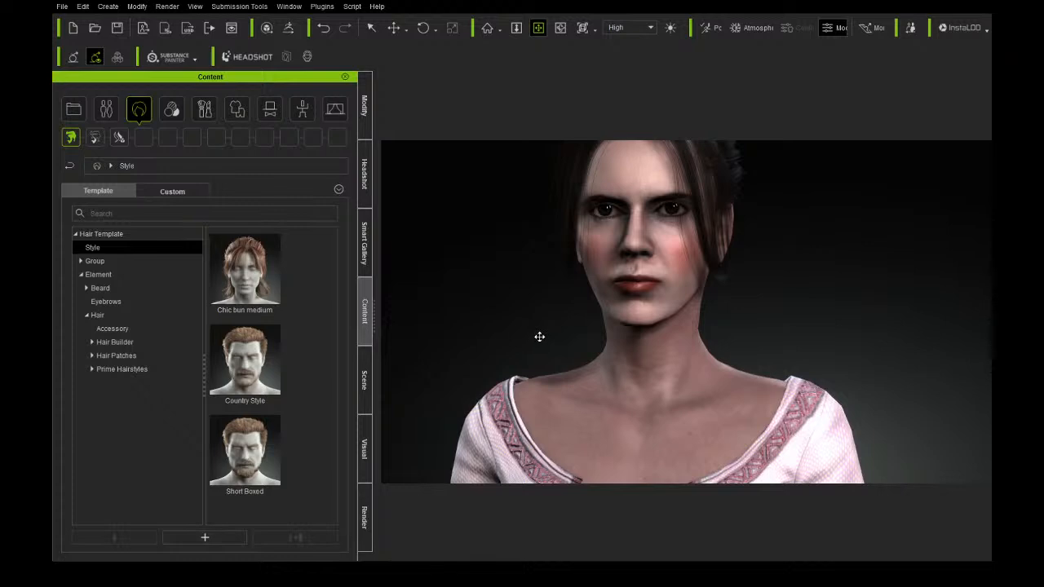
right_click_drag(537, 338, 510, 356)
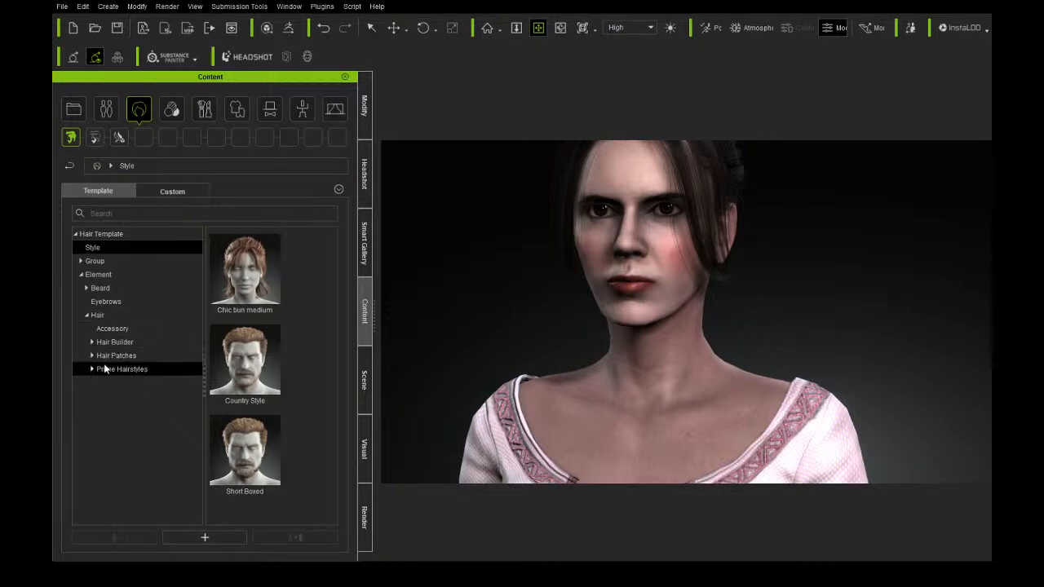
left_click(81, 262)
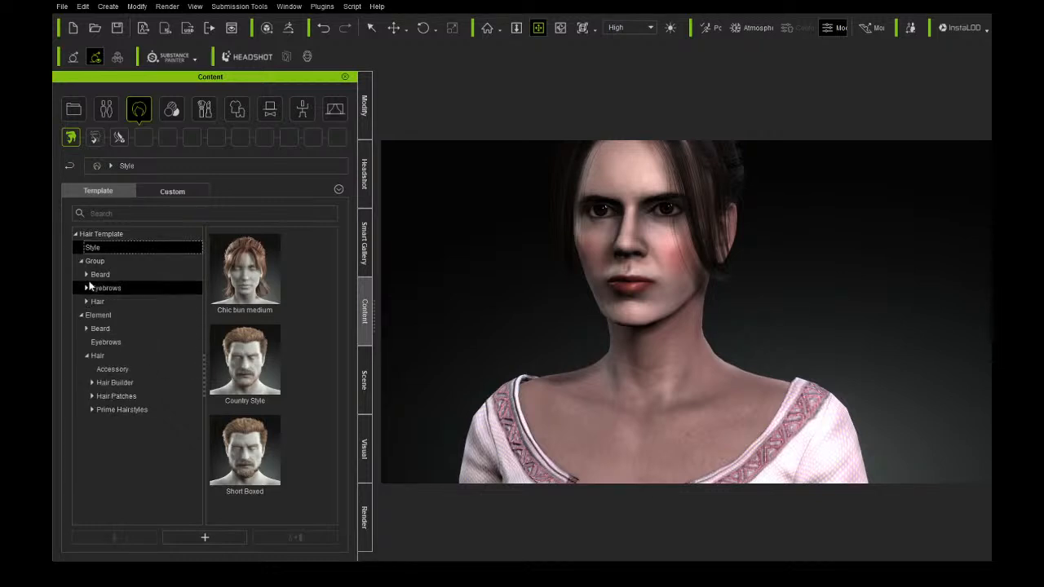
left_click(86, 303)
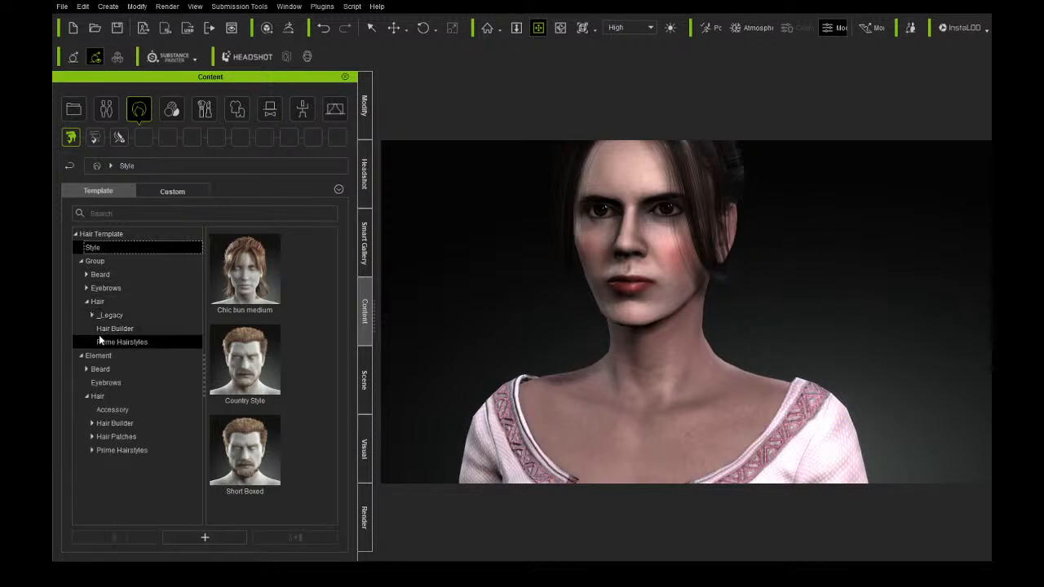
left_click(113, 330)
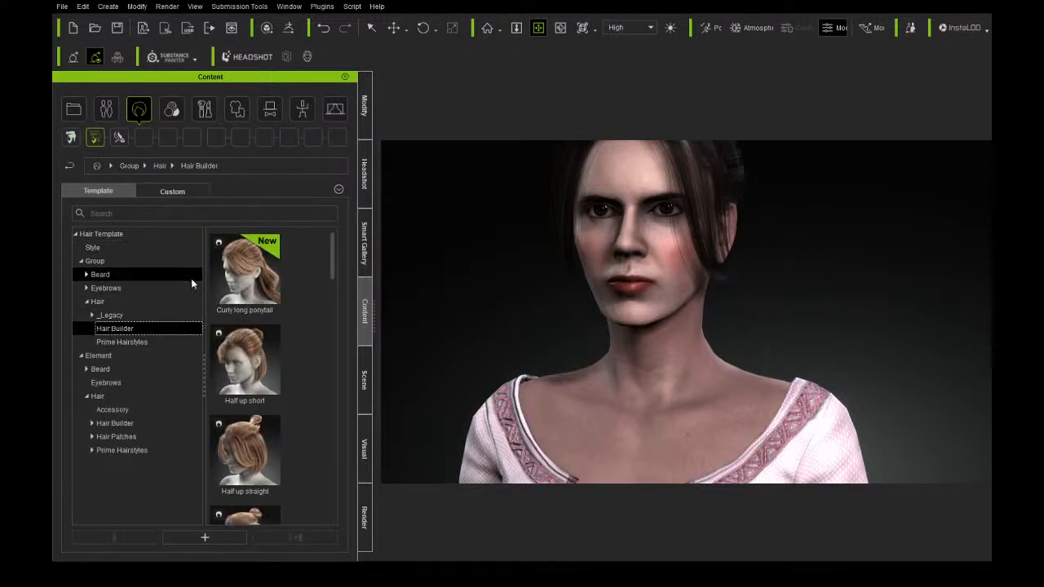
left_click_drag(333, 271, 333, 365)
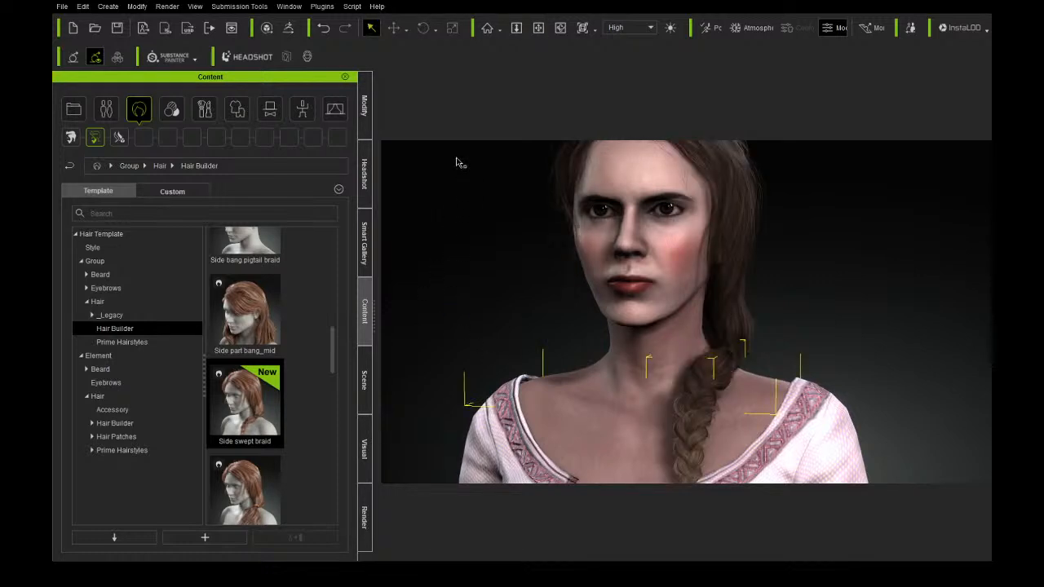
Examine how the side swept braid frames the face and rests on the shoulder, from front and three-quarter angles.
left_click(539, 30)
scroll(522, 351, "down", 4)
right_click_drag(642, 366, 664, 348)
scroll(640, 337, "up", 4)
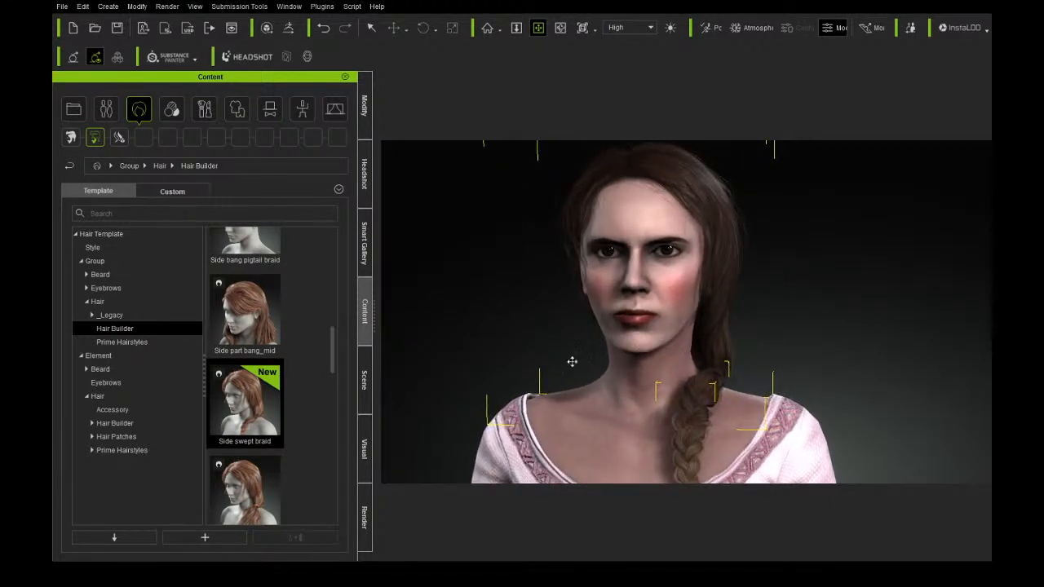
right_click_drag(598, 367, 639, 378)
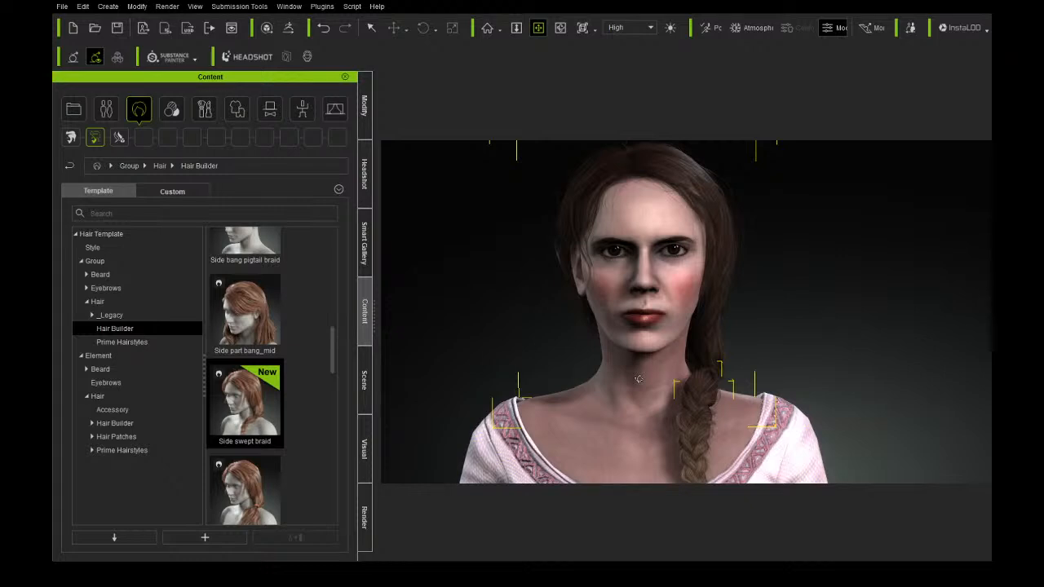
right_click_drag(638, 379, 604, 369)
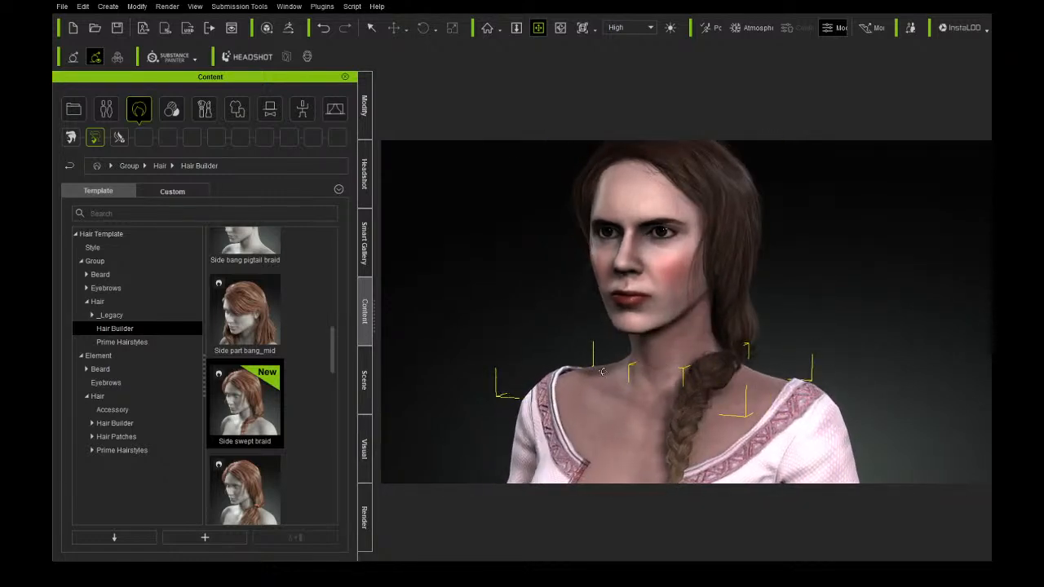
scroll(606, 366, "up", 3)
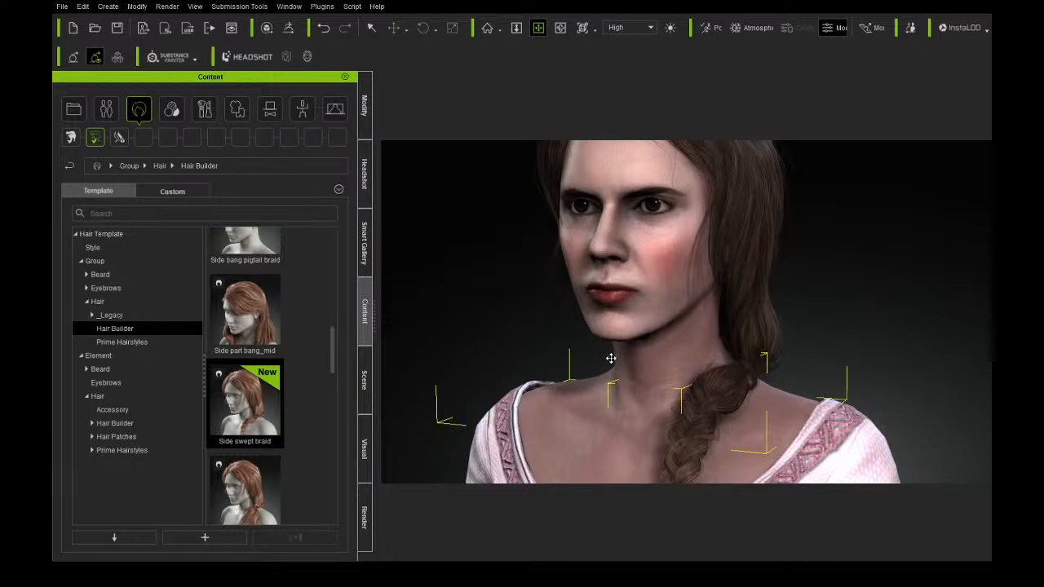
middle_click_drag(608, 363, 614, 384)
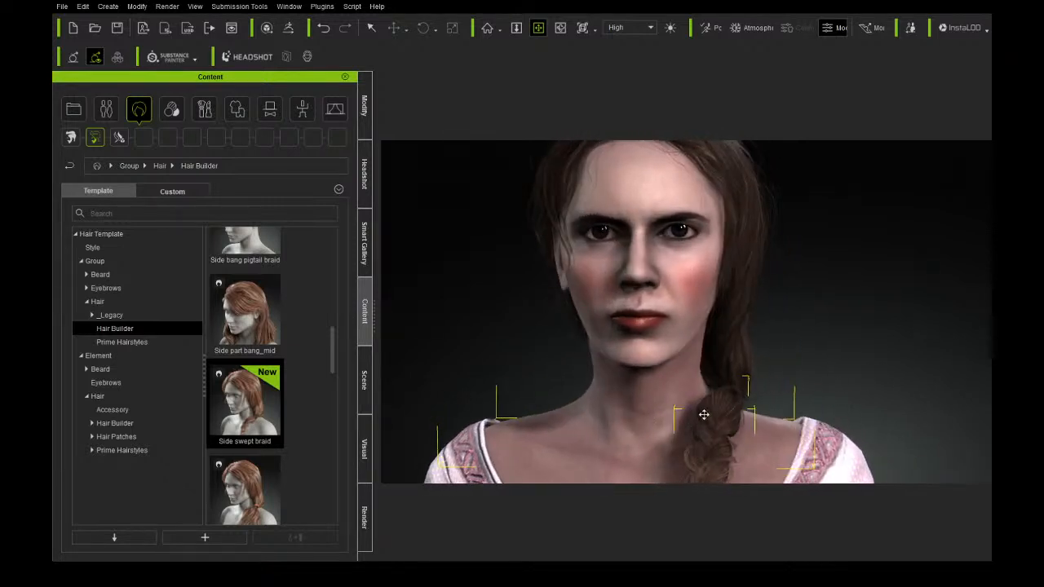
Inspect the braided hairstyle all the way around the head and together with the upper outfit.
scroll(702, 414, "down", 3)
right_click_drag(699, 412, 409, 385)
right_click_drag(684, 354, 494, 366)
right_click_drag(777, 342, 769, 361)
right_click_drag(612, 343, 908, 329)
right_click_drag(664, 343, 743, 333)
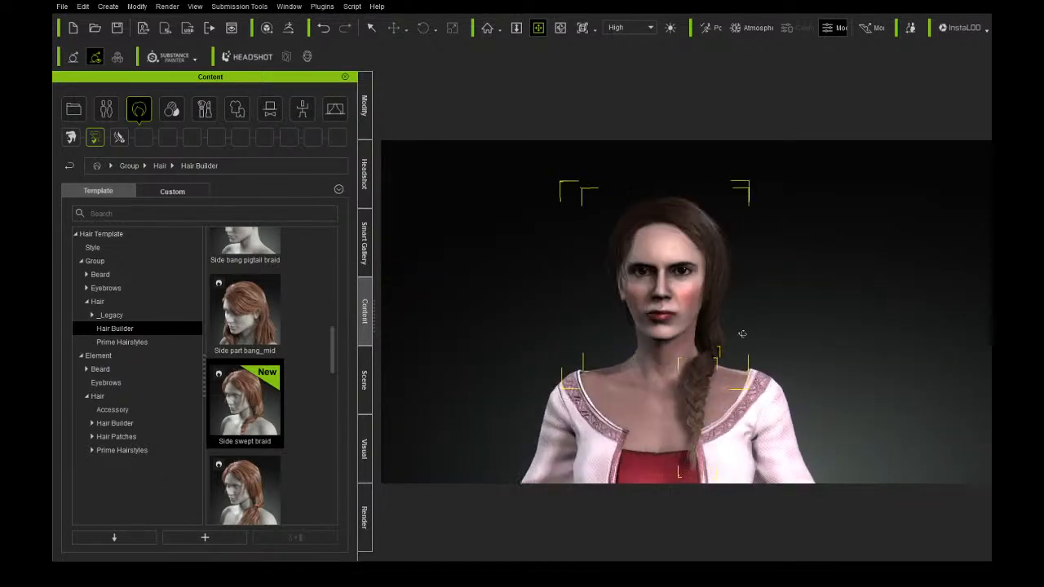
right_click_drag(603, 311, 548, 314)
left_click_drag(656, 350, 655, 315)
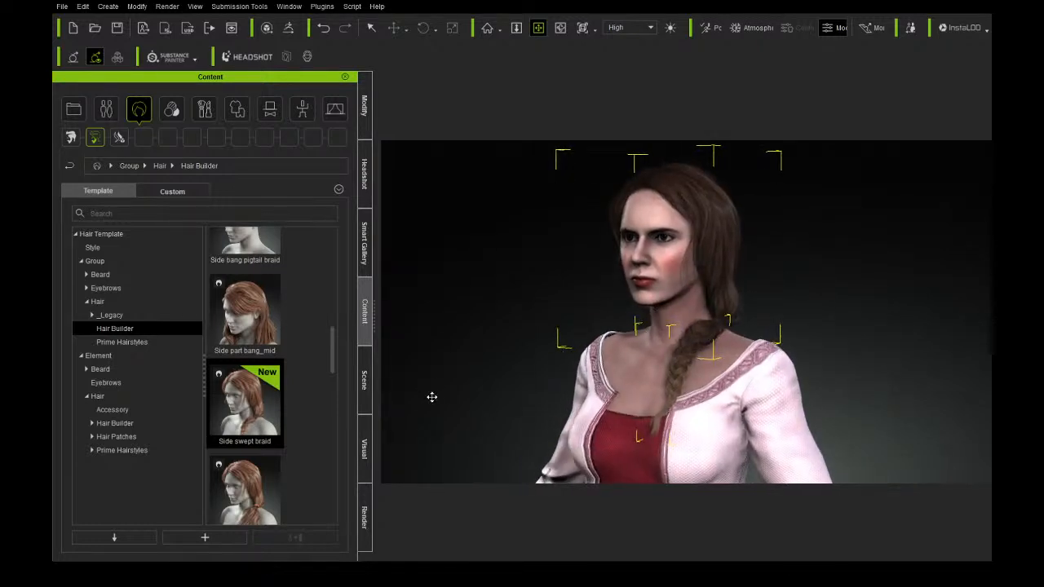
Browse the remaining Hair Builder hairstyles, and open the Bangs category of the Hair Builder elements.
left_click_drag(333, 379, 331, 513)
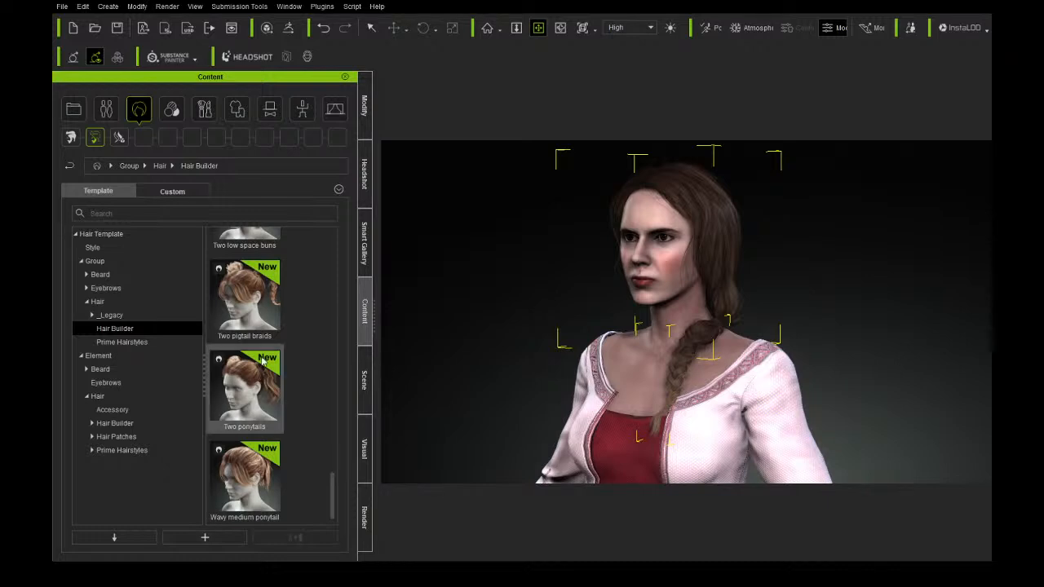
left_click(165, 424)
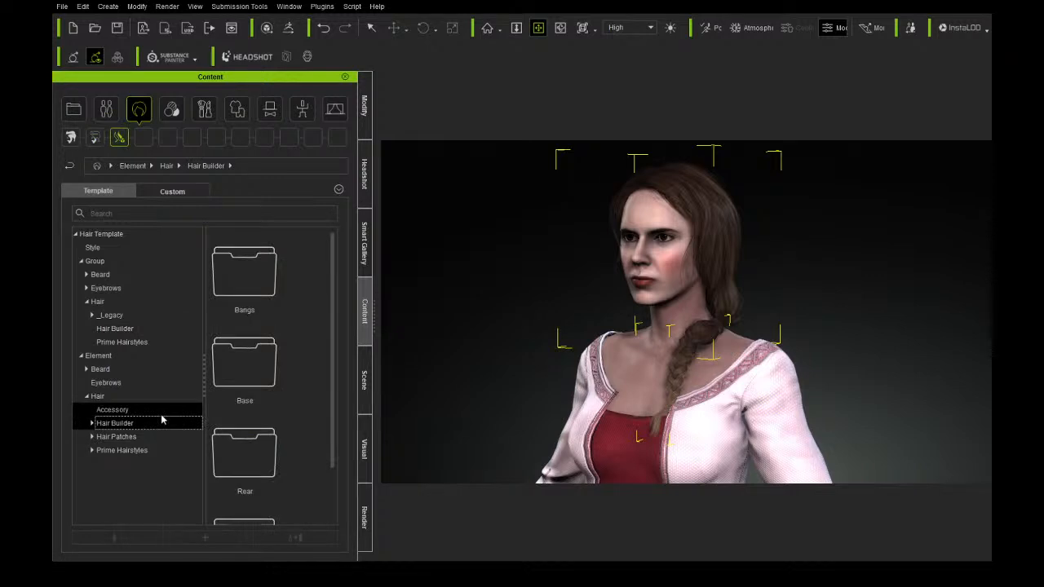
left_click(93, 424)
left_click(118, 437)
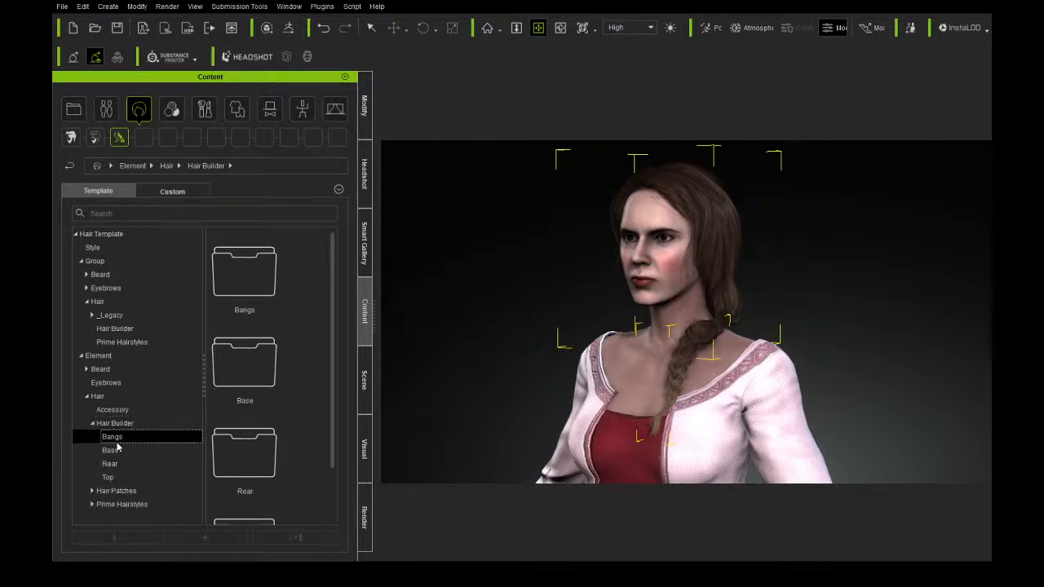
Browse the Rear category of the Hair Builder elements, and examine the braided hairstyle from profile and three-quarter angles.
left_click(140, 464)
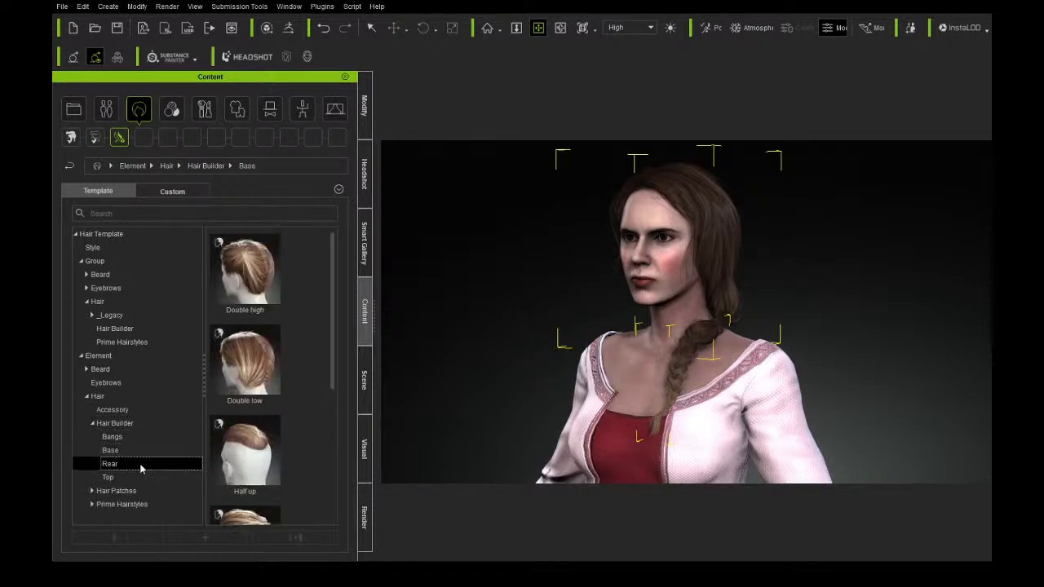
left_click_drag(333, 416, 332, 524)
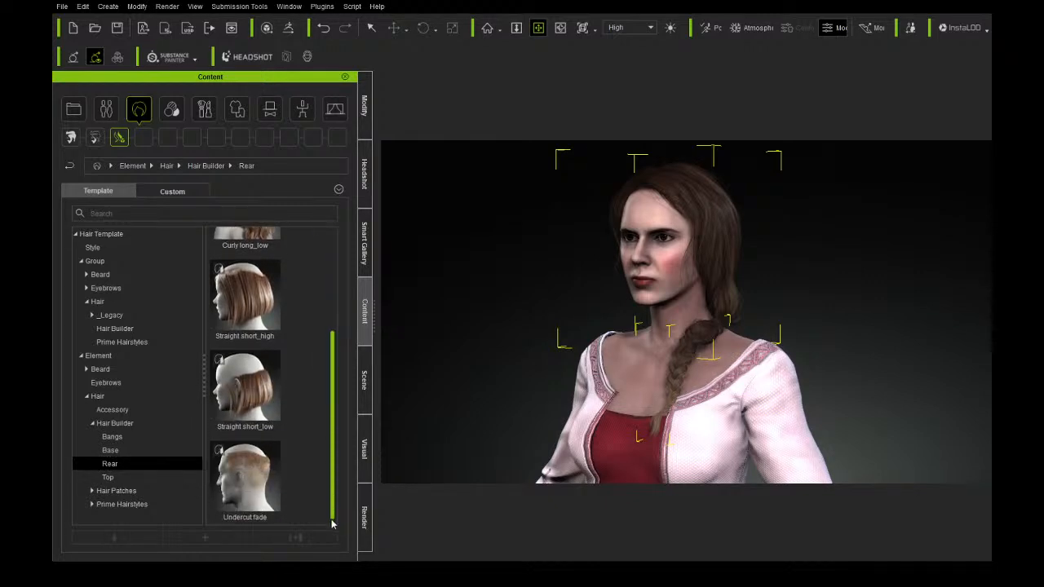
scroll(610, 346, "up", 3)
right_click_drag(609, 333, 482, 380)
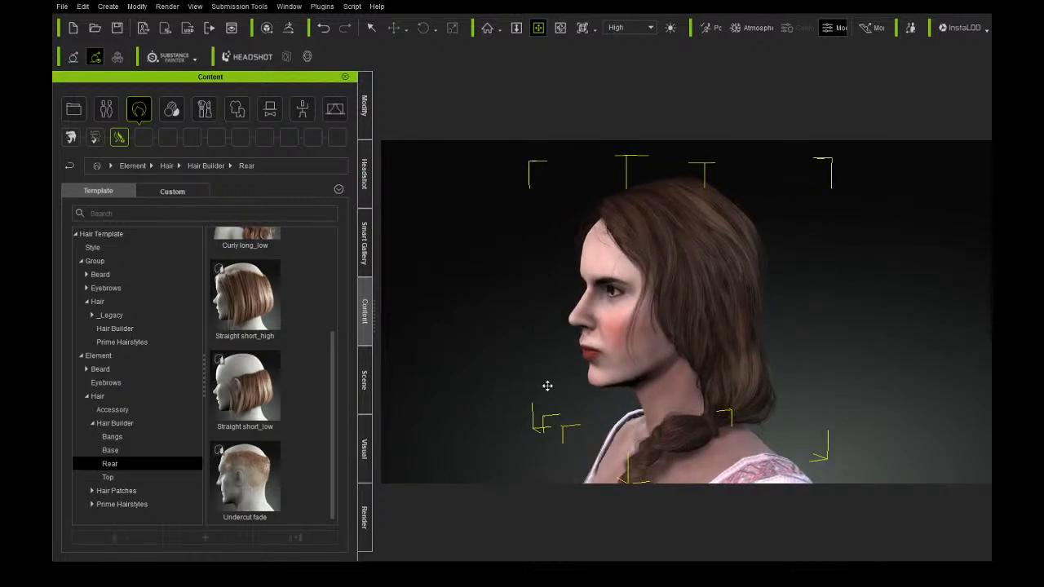
right_click_drag(550, 383, 482, 376)
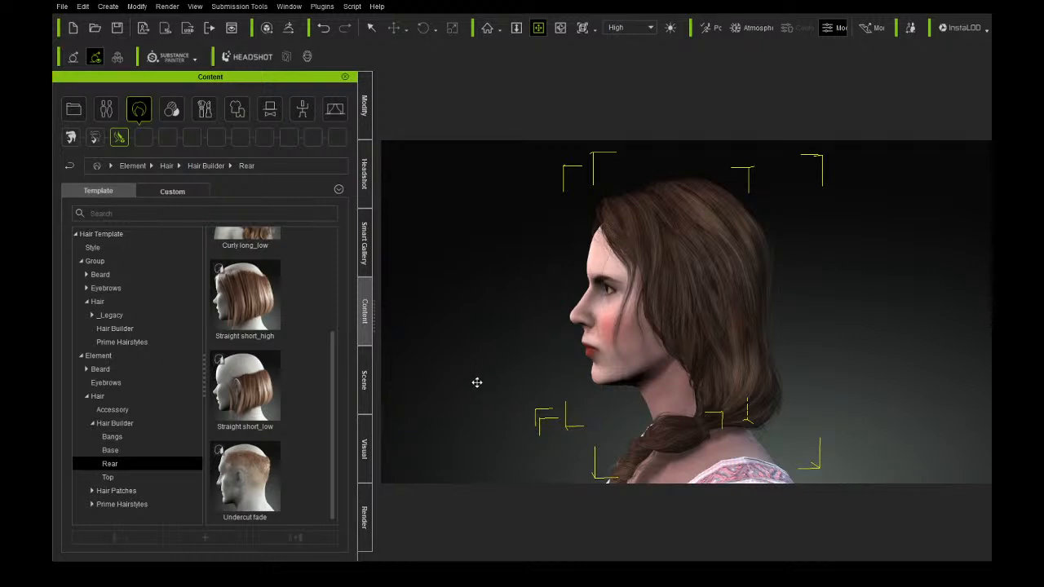
right_click_drag(468, 367, 638, 357)
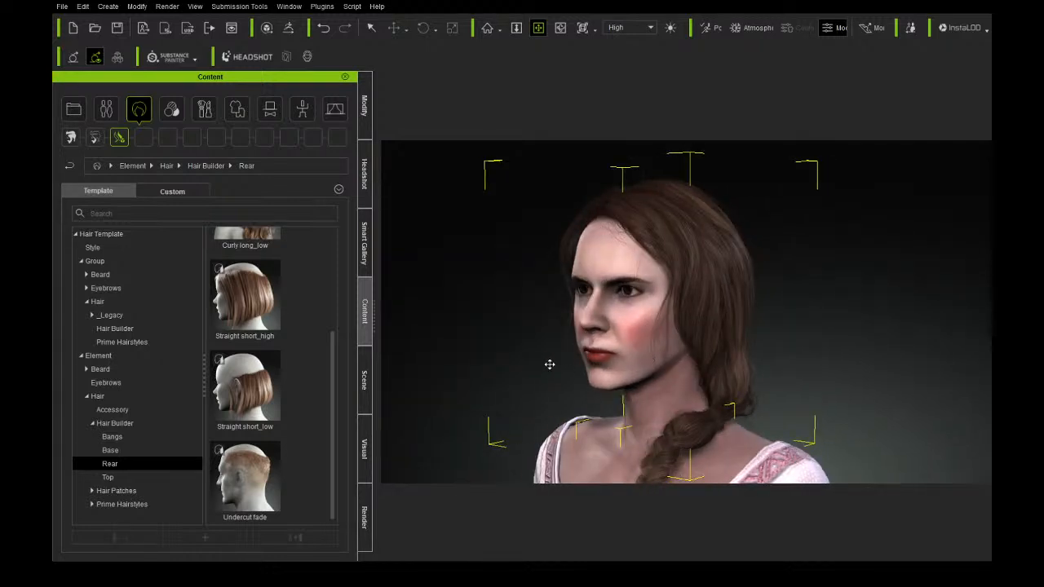
right_click_drag(546, 363, 567, 383)
left_click_drag(566, 383, 564, 351)
right_click_drag(563, 351, 513, 331)
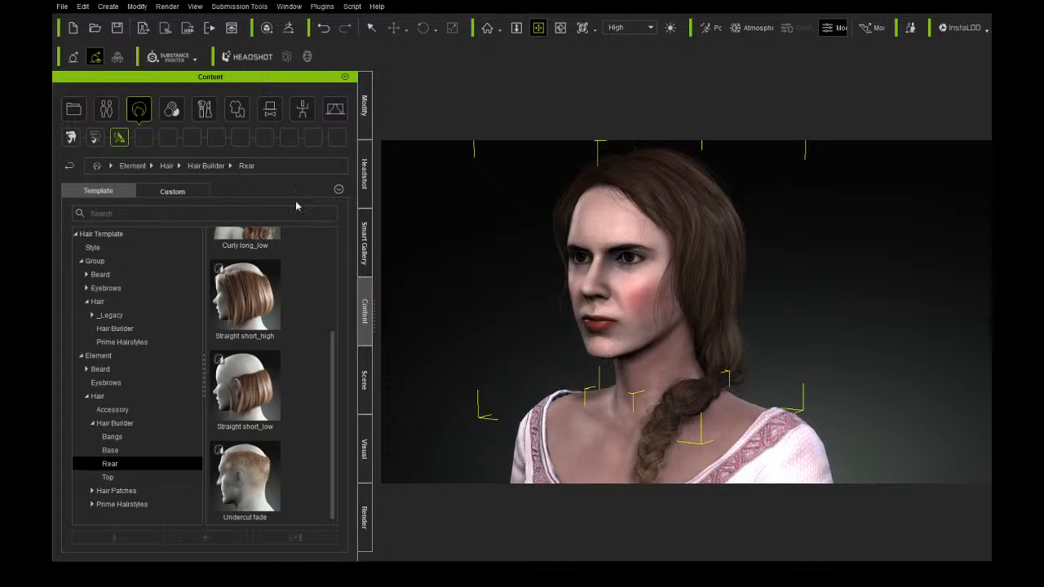
left_click(365, 106)
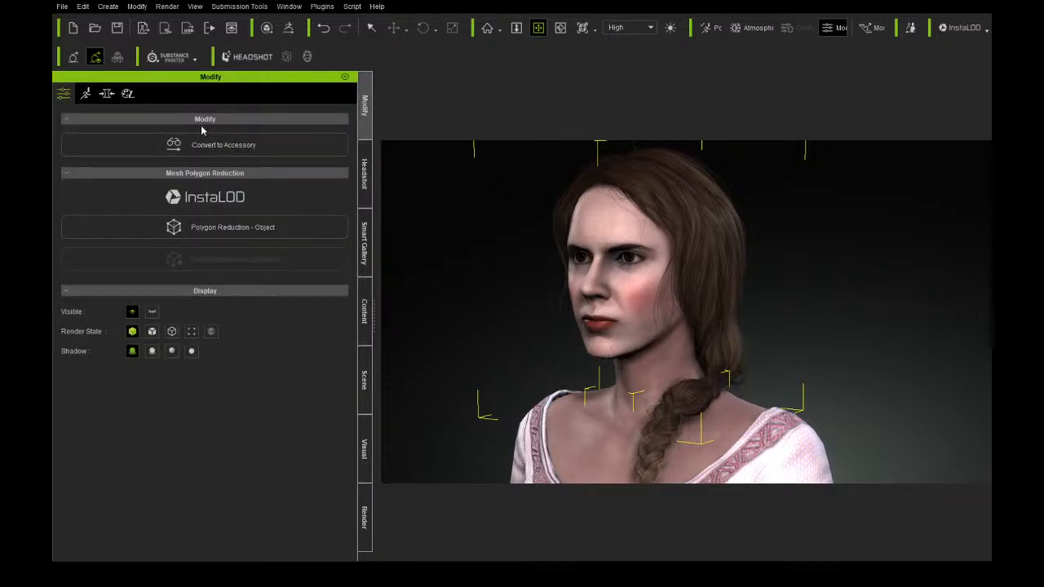
left_click(127, 94)
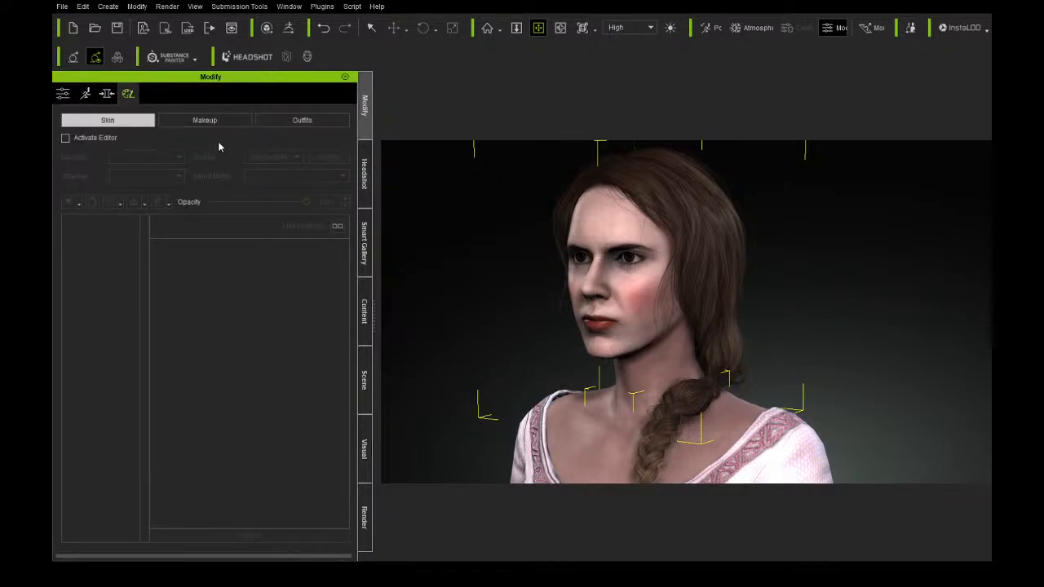
left_click(106, 94)
left_click(128, 95)
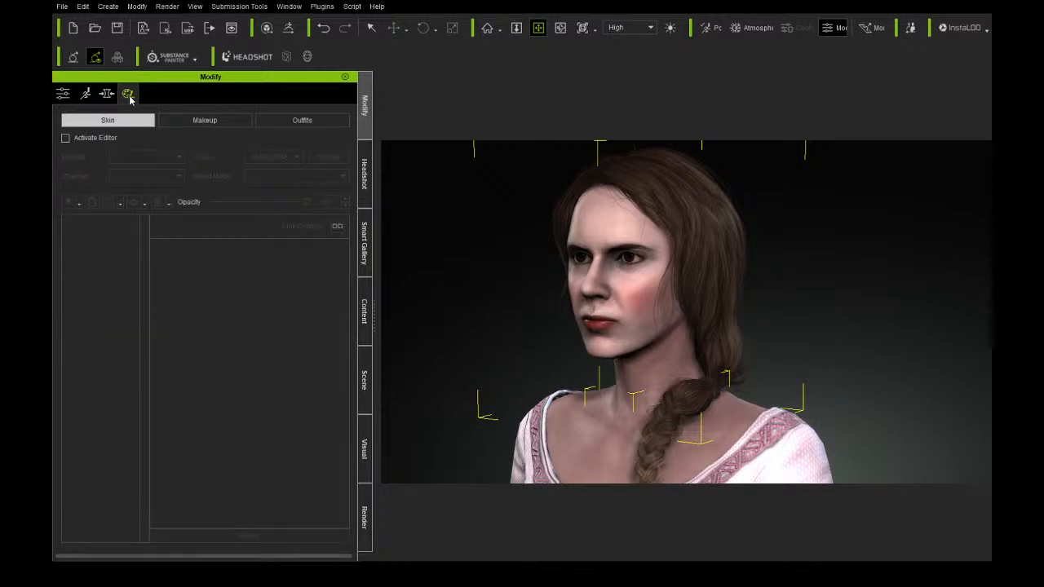
Set the Base Color of the Pigtail braid_side hair material to white in its shader settings.
left_click(369, 320)
left_click(368, 379)
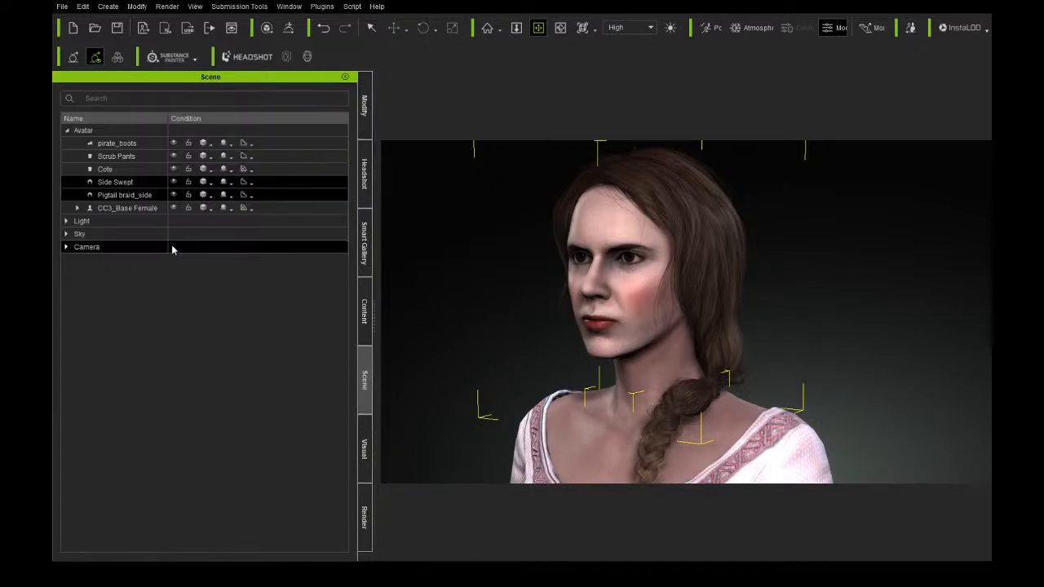
left_click(141, 198)
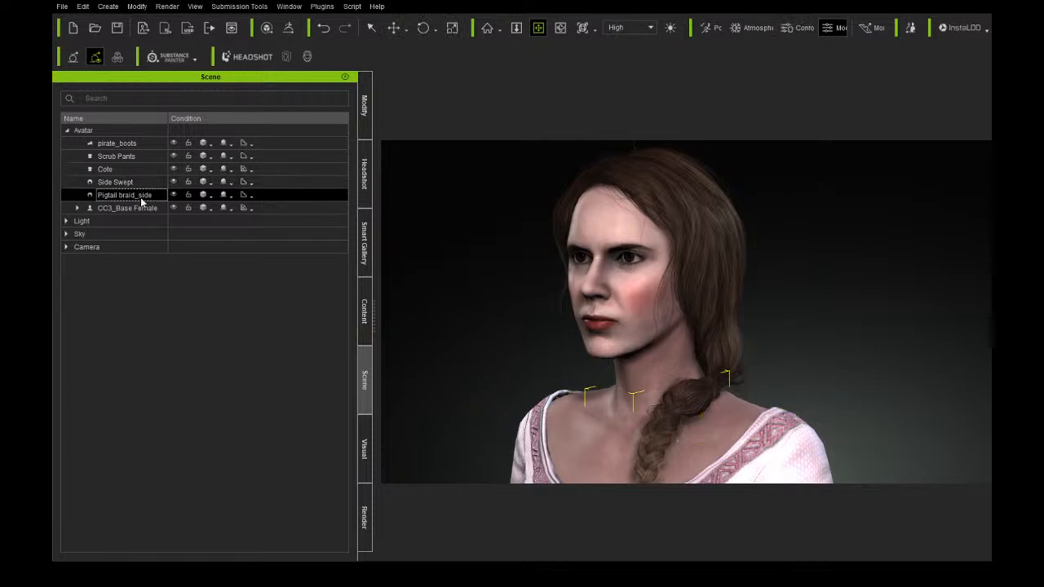
left_click(365, 115)
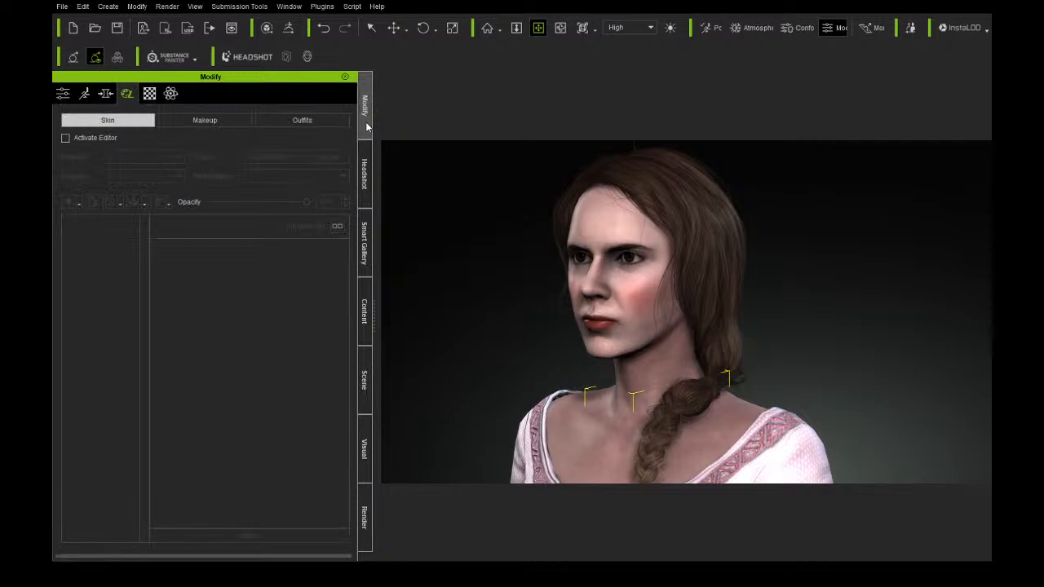
left_click(150, 94)
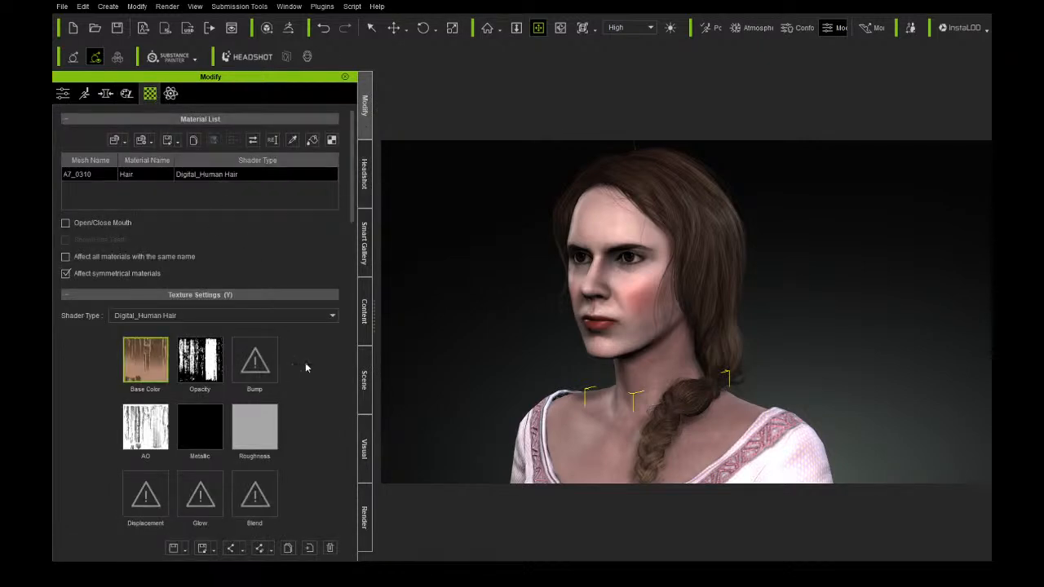
scroll(310, 367, "down", 10)
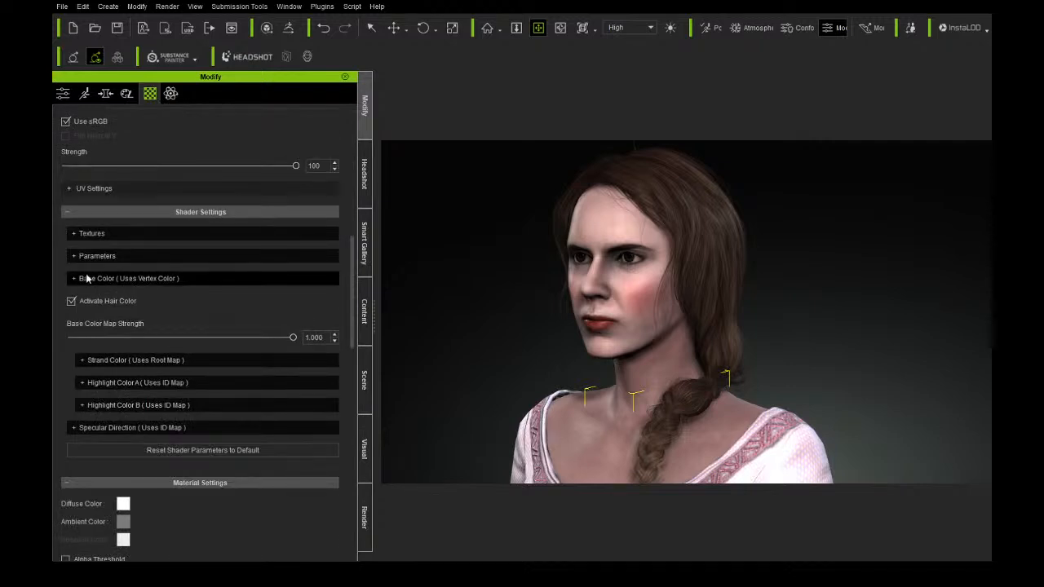
left_click(74, 279)
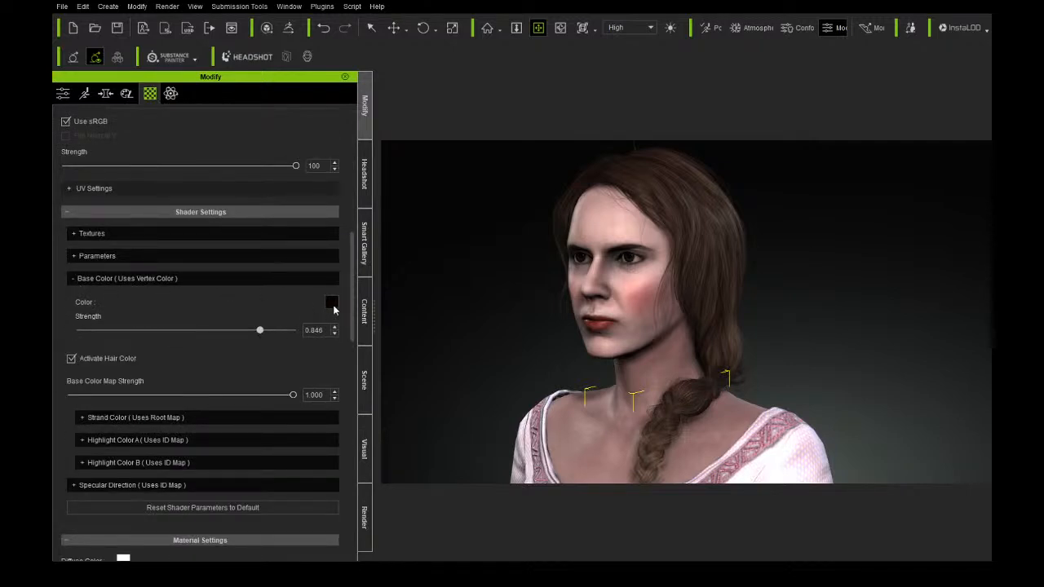
left_click(333, 307)
left_click(391, 231)
left_click_drag(497, 213, 491, 110)
left_click(390, 256)
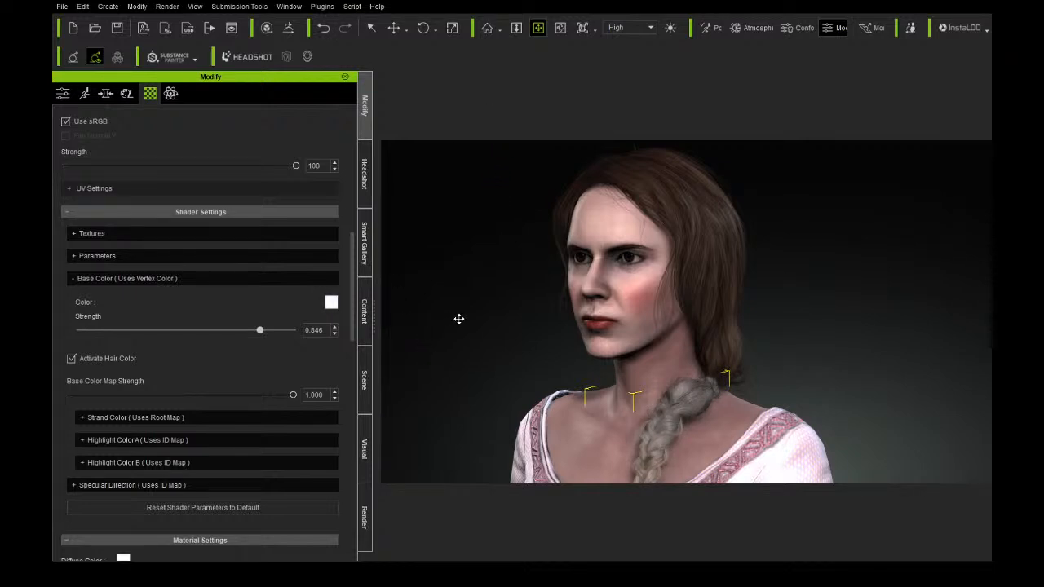
Examine the recolored braid up close where it falls over the shoulder and chest.
left_click_drag(522, 326, 475, 207)
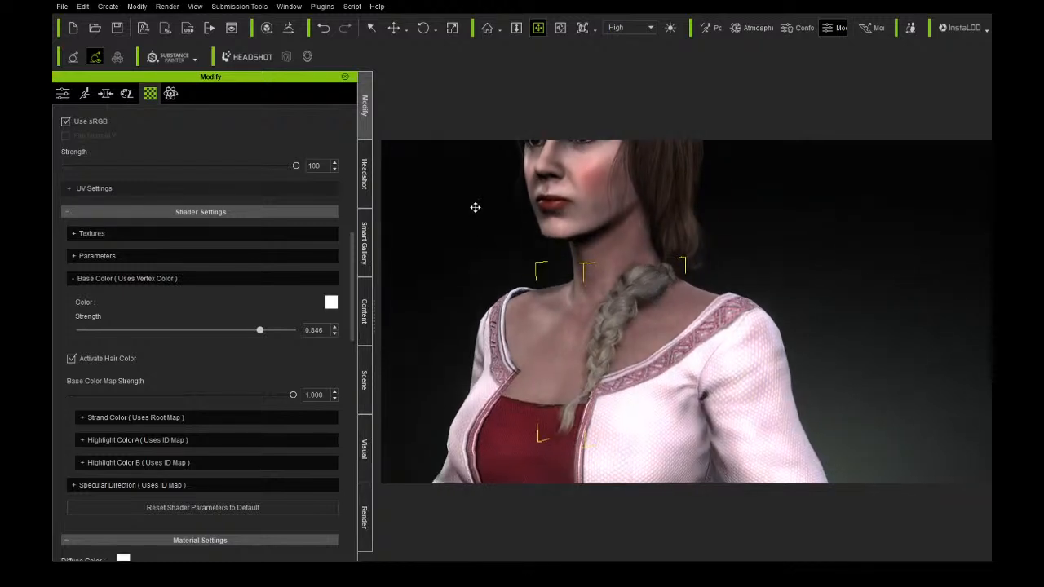
right_click_drag(497, 224, 435, 260)
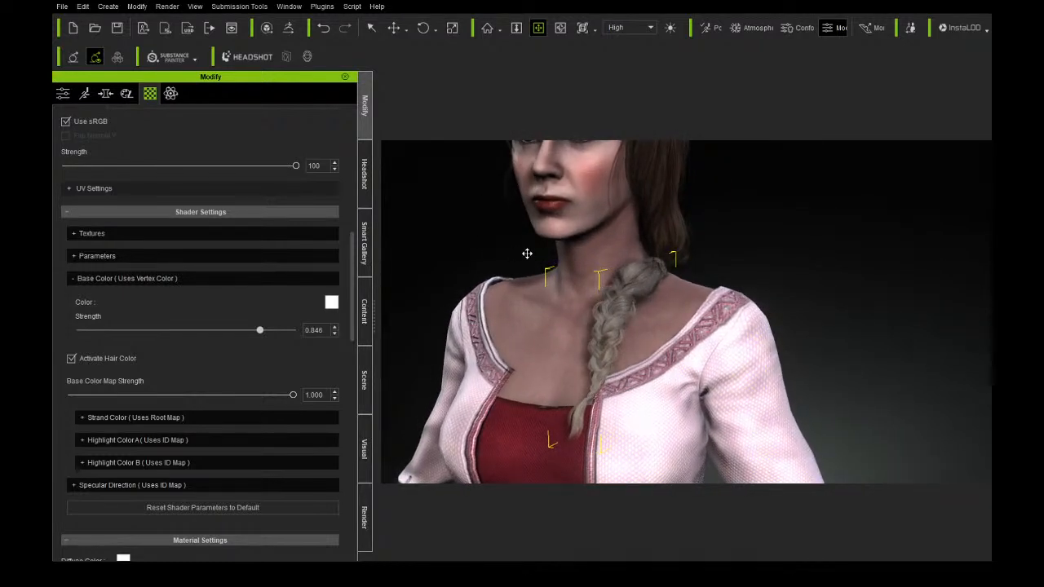
scroll(517, 261, "up", 2)
right_click_drag(517, 260, 610, 251)
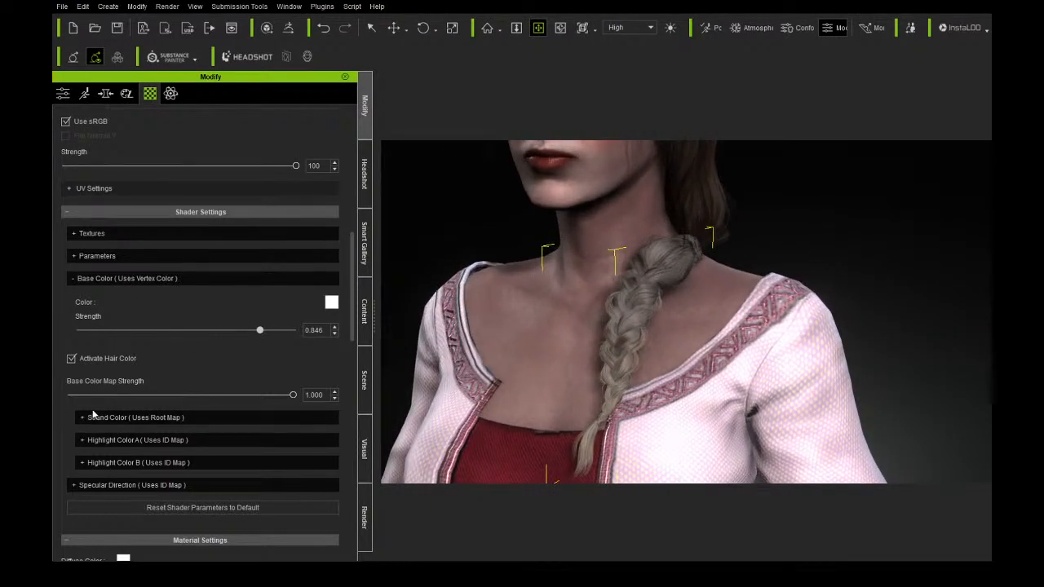
scroll(653, 303, "up", 3)
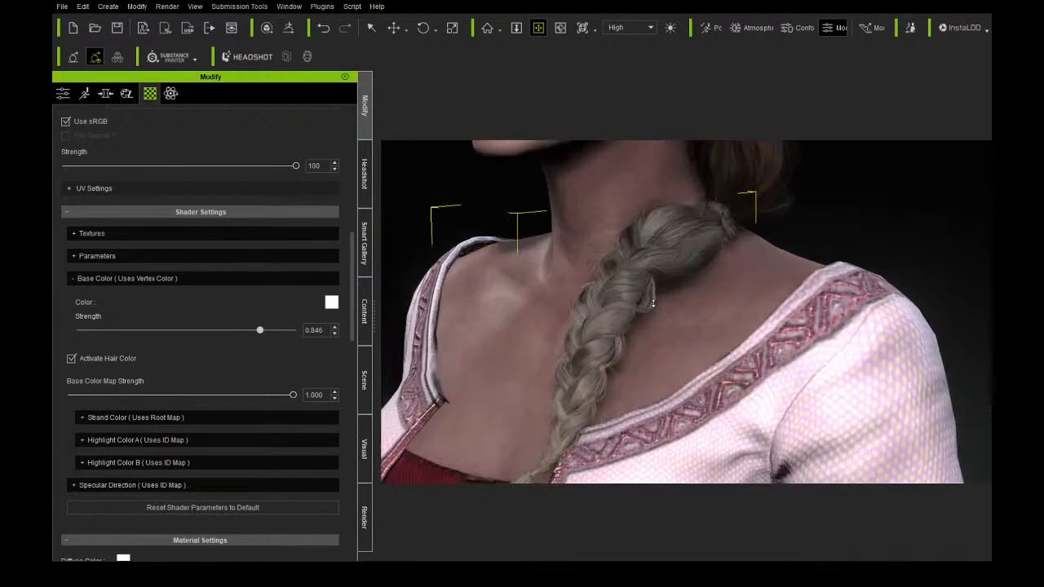
scroll(652, 303, "up", 4)
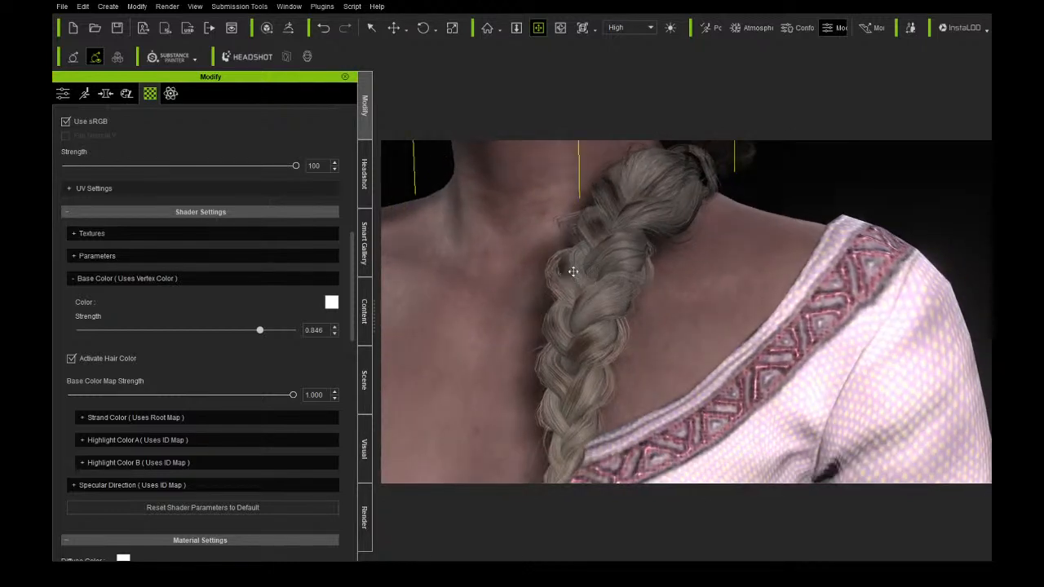
scroll(563, 274, "up", 1)
right_click_drag(601, 331, 498, 334)
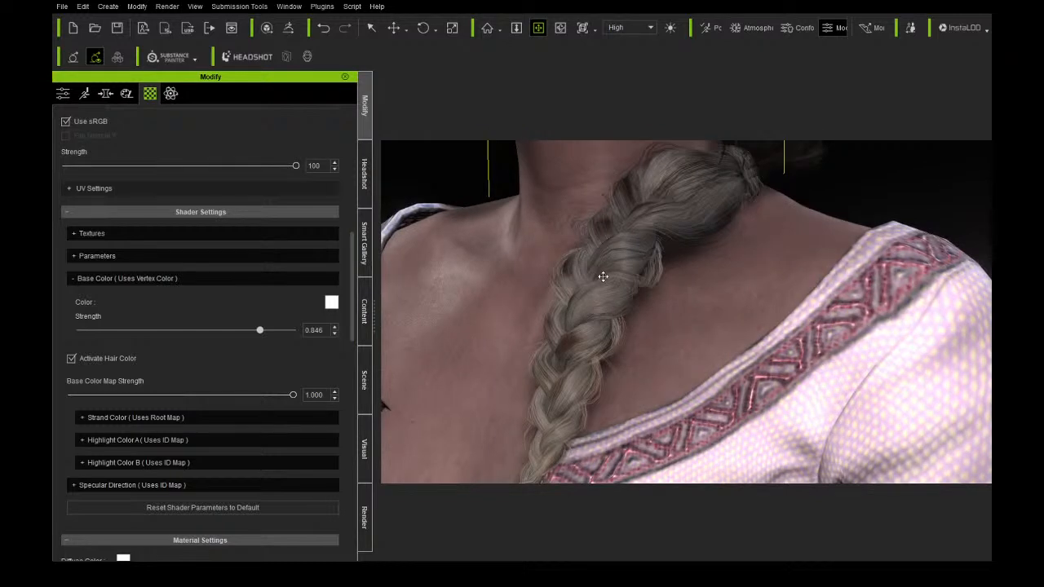
Set the braid's strand Root Color to a light gray.
left_click(82, 417)
scroll(98, 420, "down", 5)
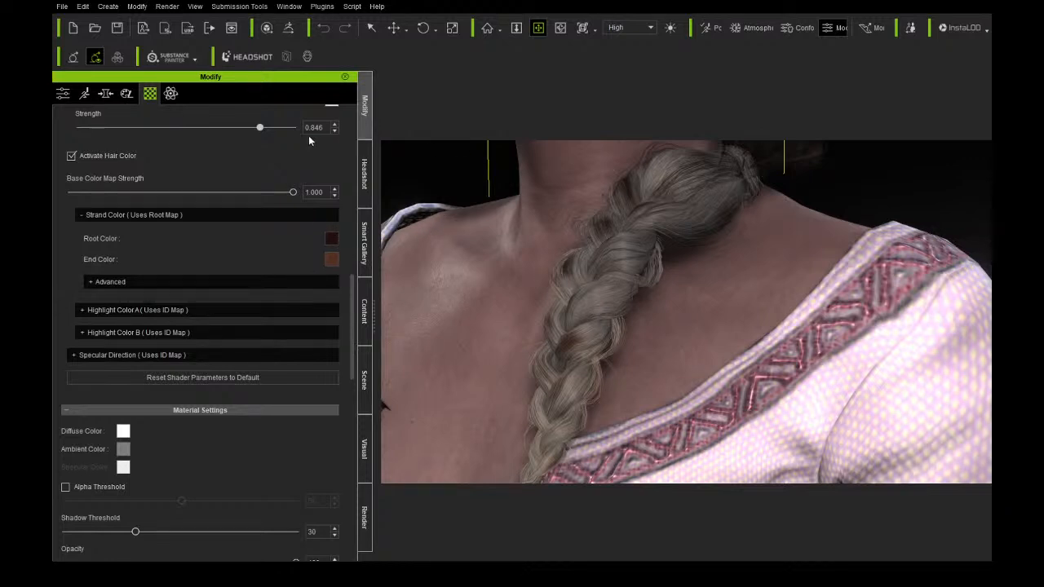
left_click_drag(489, 250, 484, 190)
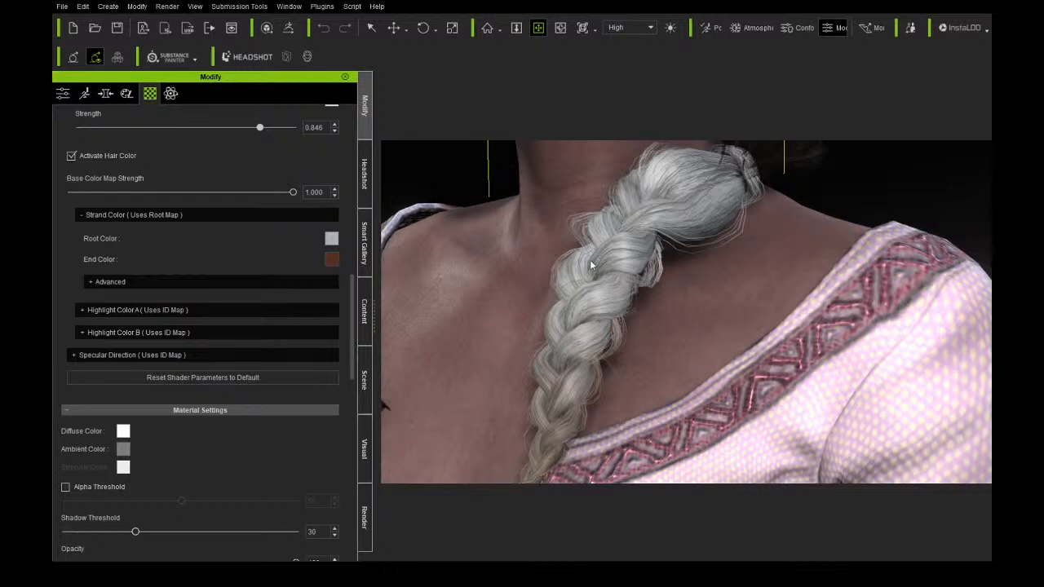
Set the braid's strand End Color to a dark gray.
key("ctrl+y")
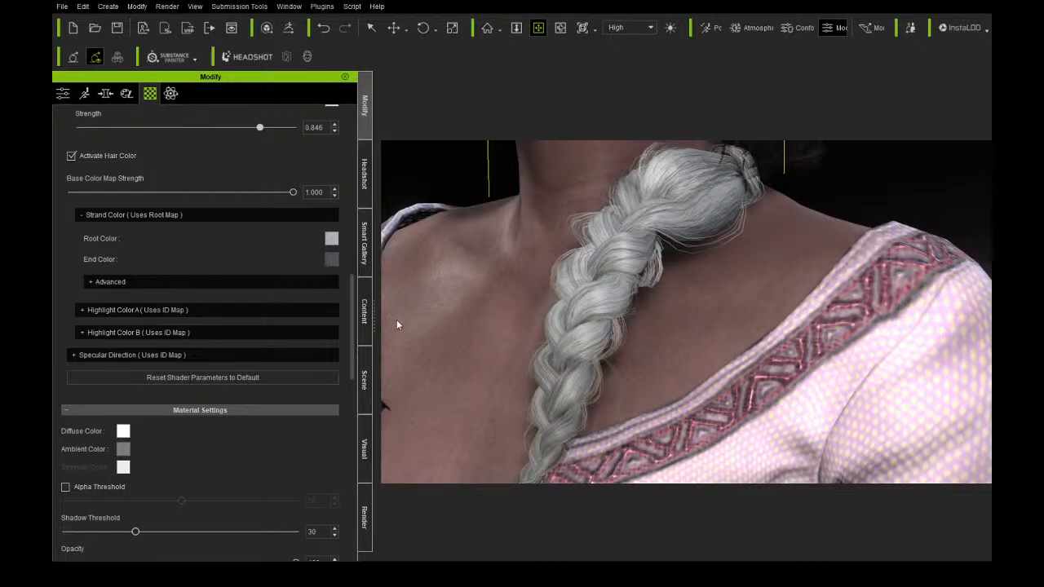
mouse_move(433, 232)
left_mouse_down()
mouse_move(434, 202)
mouse_move(441, 225)
left_mouse_up()
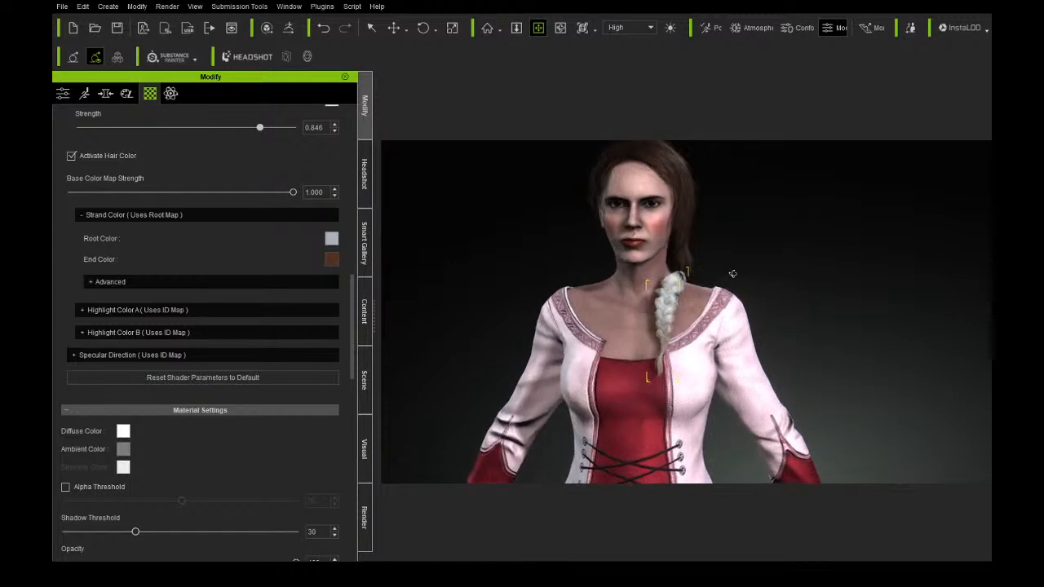
right_click_drag(733, 273, 674, 285)
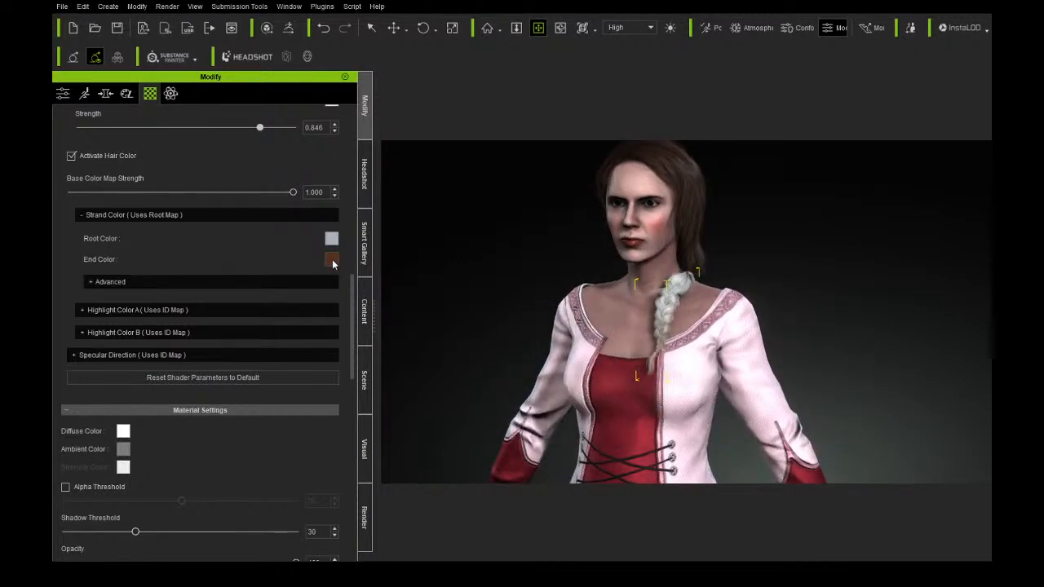
left_click(549, 270)
Compare the gray braid with the brown hair on the head from front, three-quarter and profile angles.
right_click_drag(533, 338, 612, 283)
middle_click_drag(612, 283, 611, 328)
mouse_move(611, 329)
right_mouse_down()
mouse_move(559, 291)
mouse_move(607, 346)
right_mouse_up()
middle_click_drag(606, 346, 605, 306)
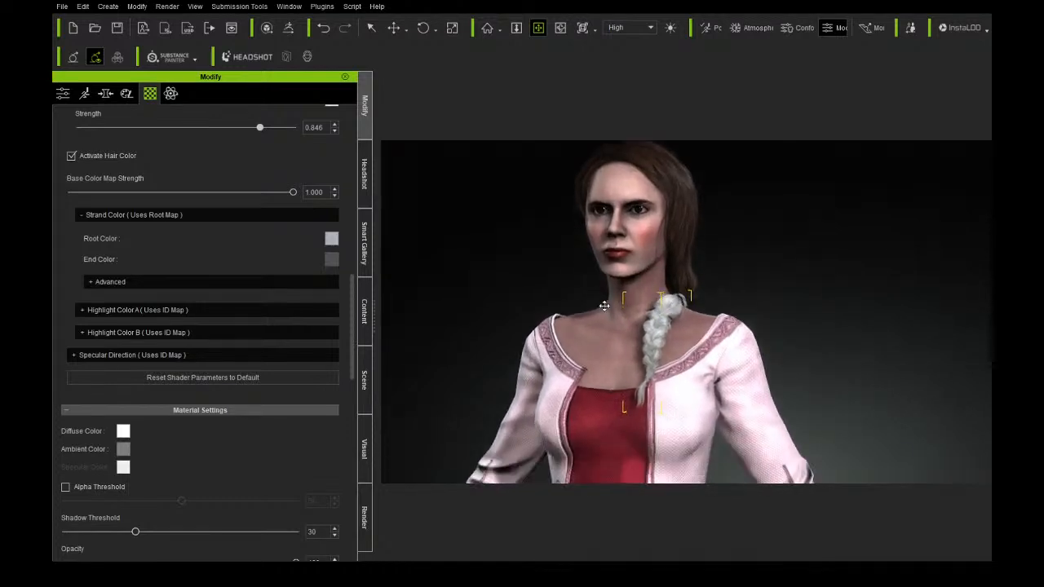
right_click_drag(605, 306, 390, 368)
right_click_drag(612, 296, 629, 326)
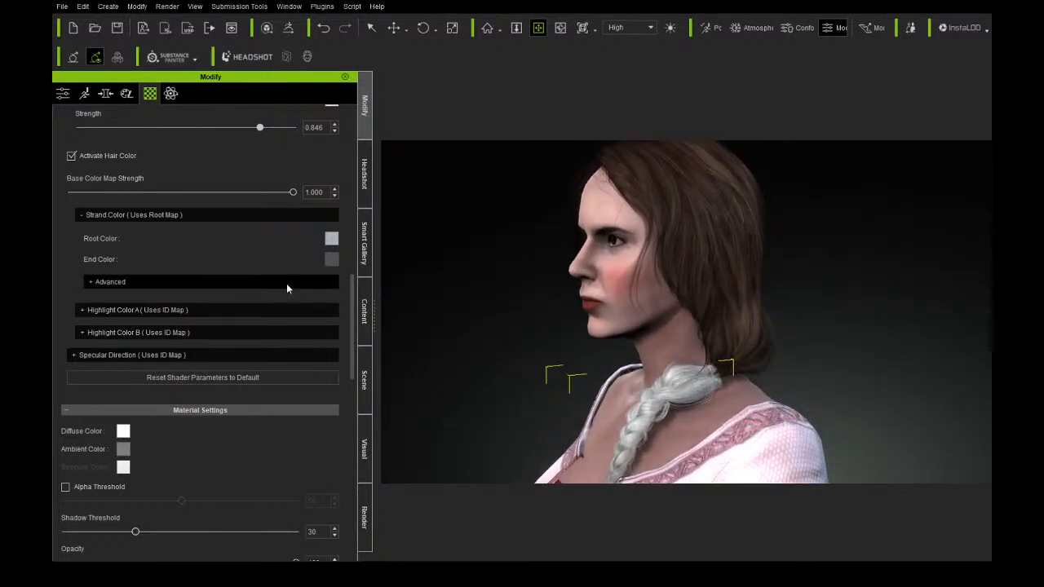
middle_click_drag(494, 278, 686, 291)
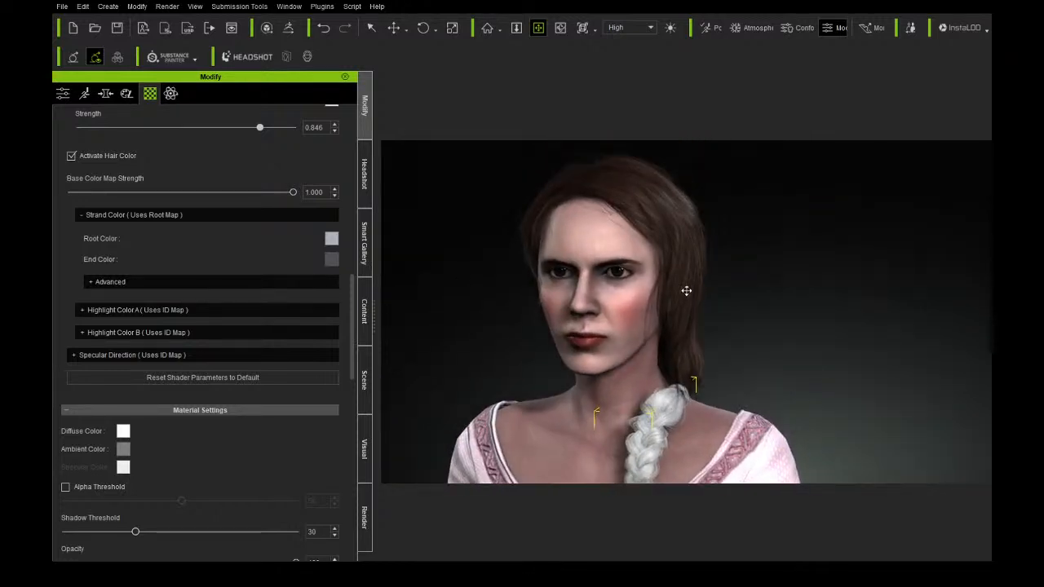
middle_click_drag(575, 348, 517, 342)
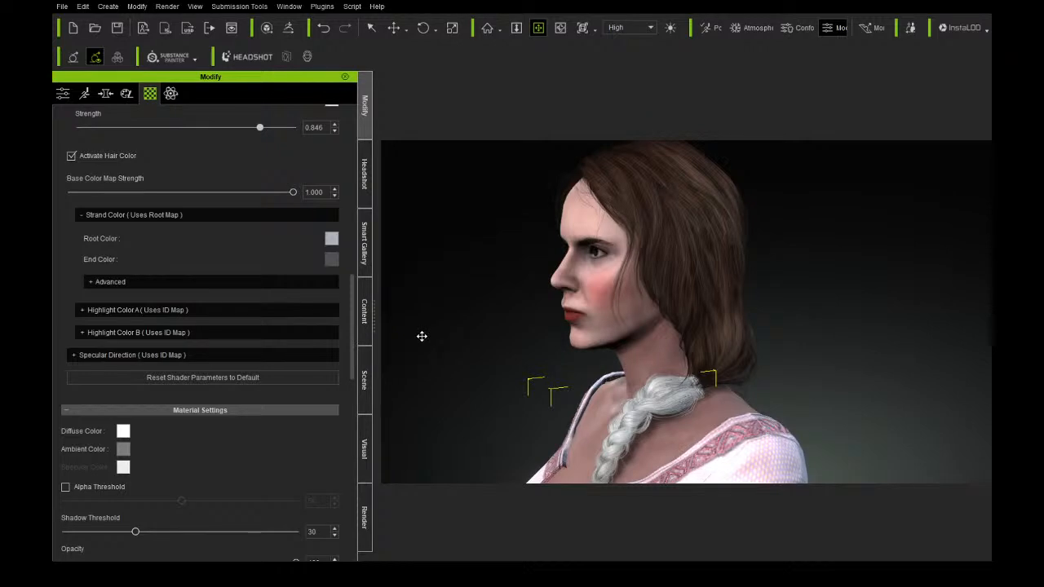
right_click_drag(424, 323, 575, 302)
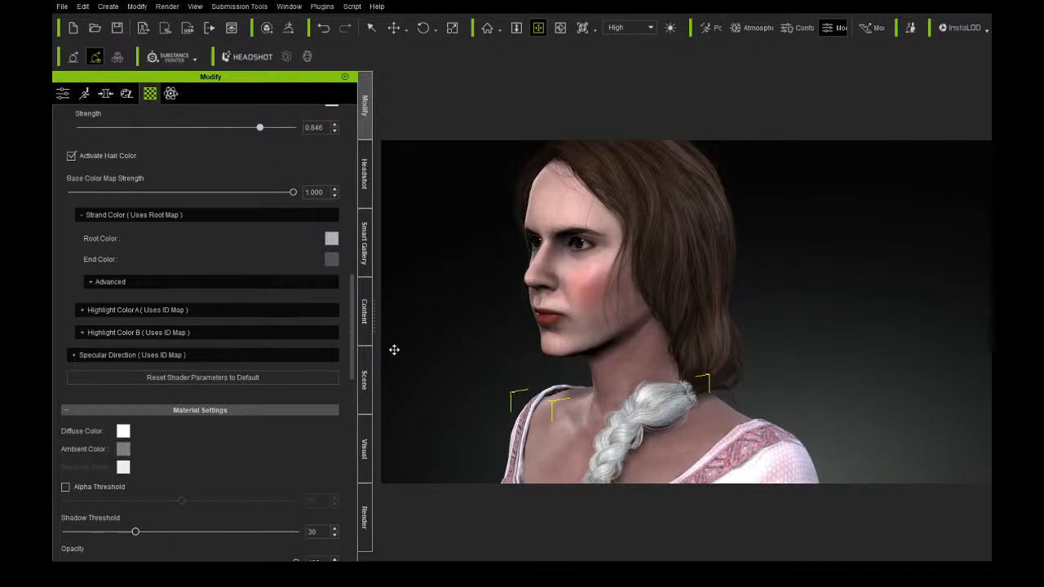
Select the Side Swept hair in the scene and compare it with the gray braid from both sides of the head.
left_click(364, 379)
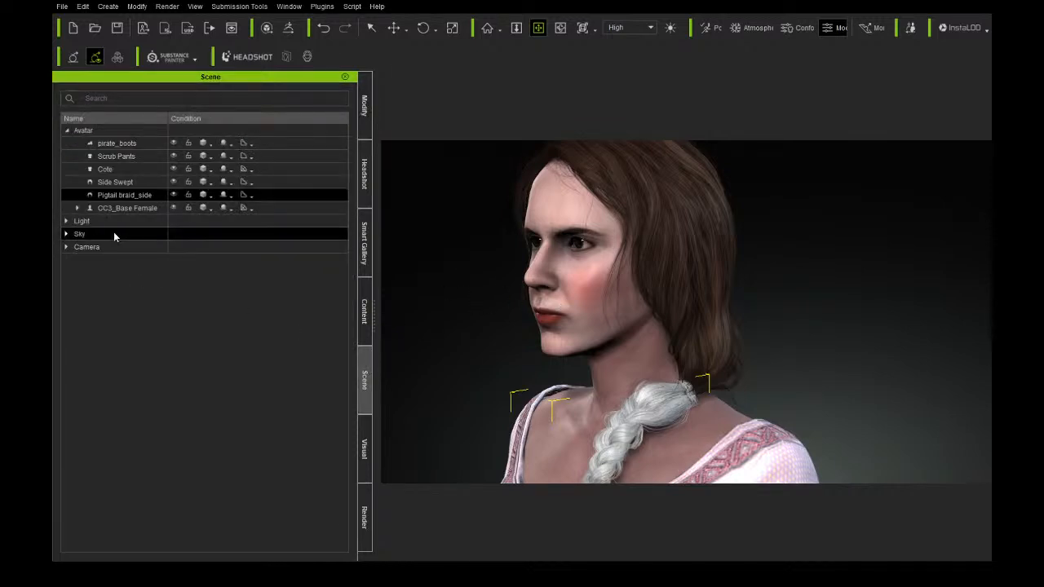
left_click(115, 182)
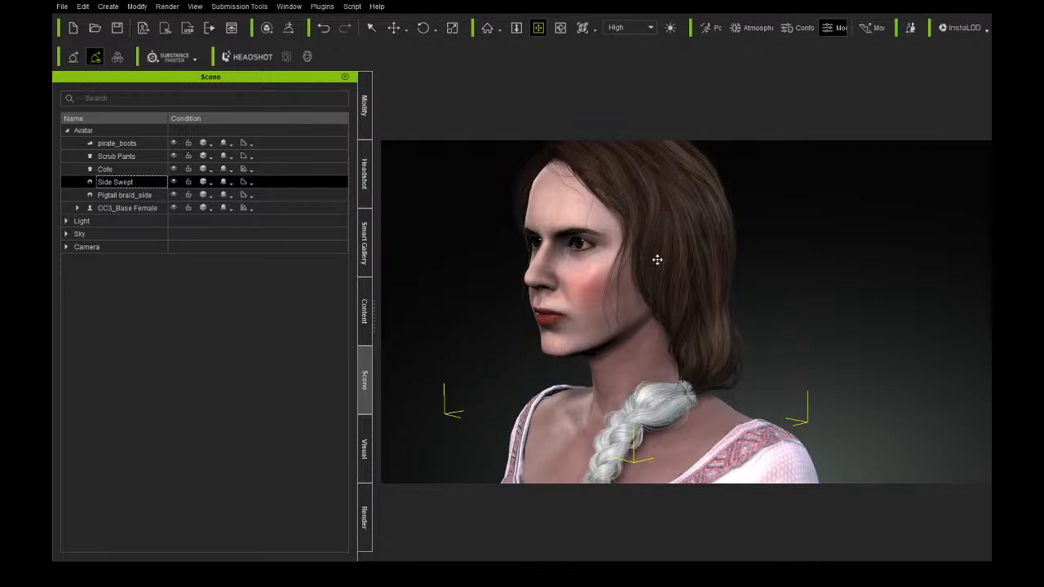
right_click_drag(679, 398, 650, 409)
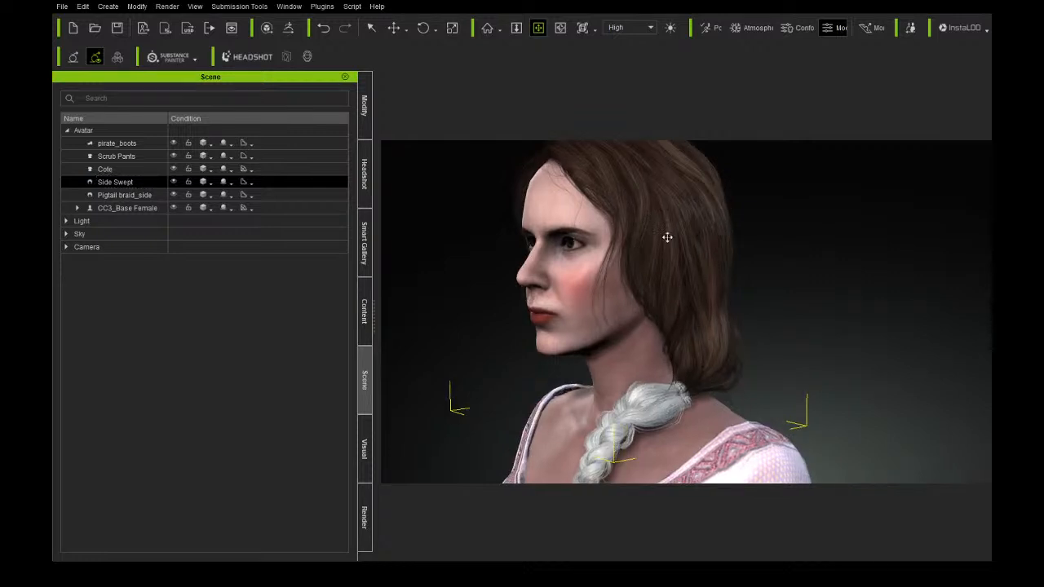
right_click_drag(634, 156, 732, 205)
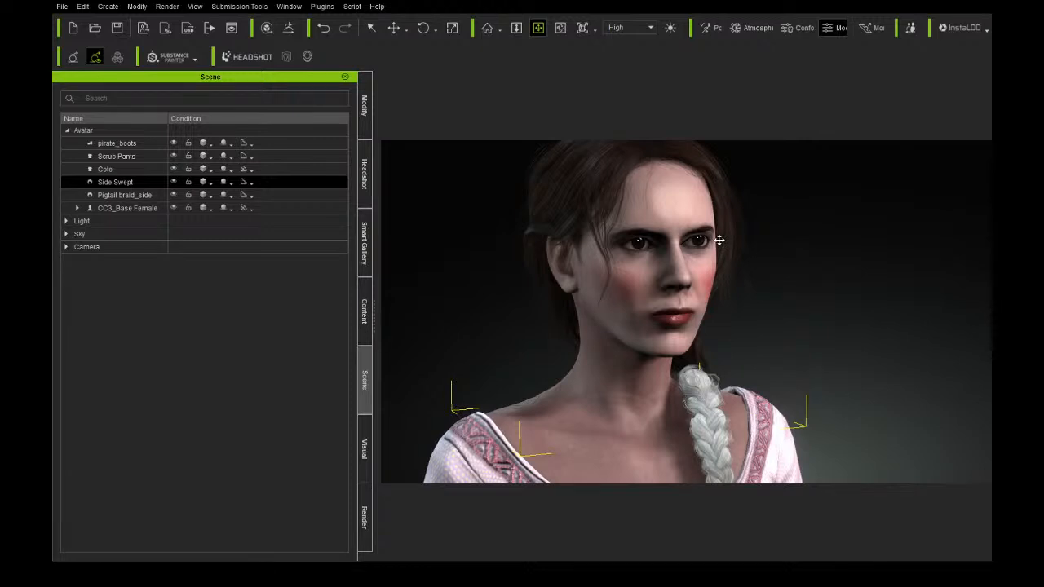
right_click_drag(724, 237, 478, 255)
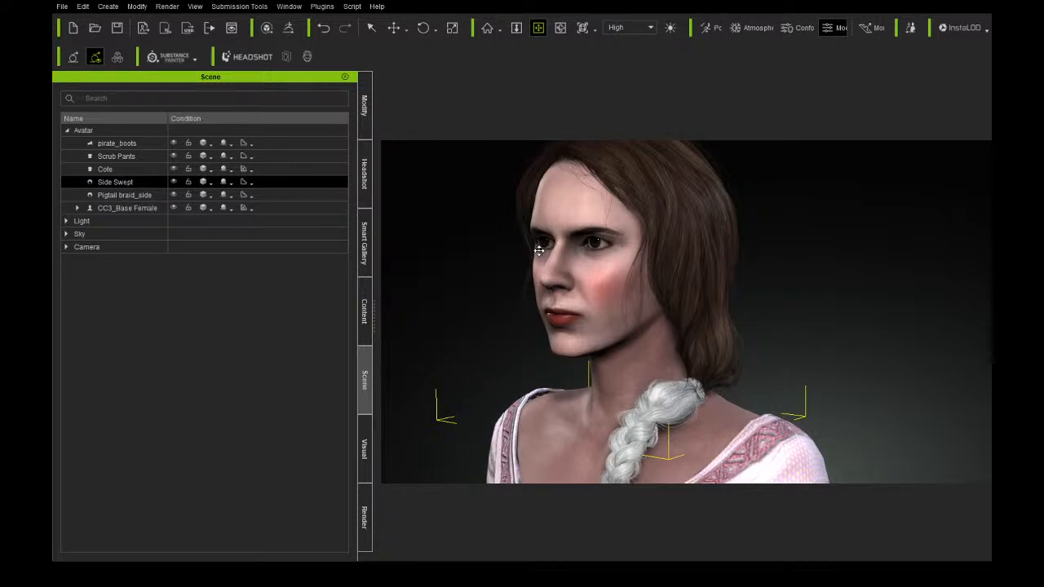
mouse_move(517, 252)
right_mouse_down()
mouse_move(610, 274)
mouse_move(527, 273)
right_mouse_up()
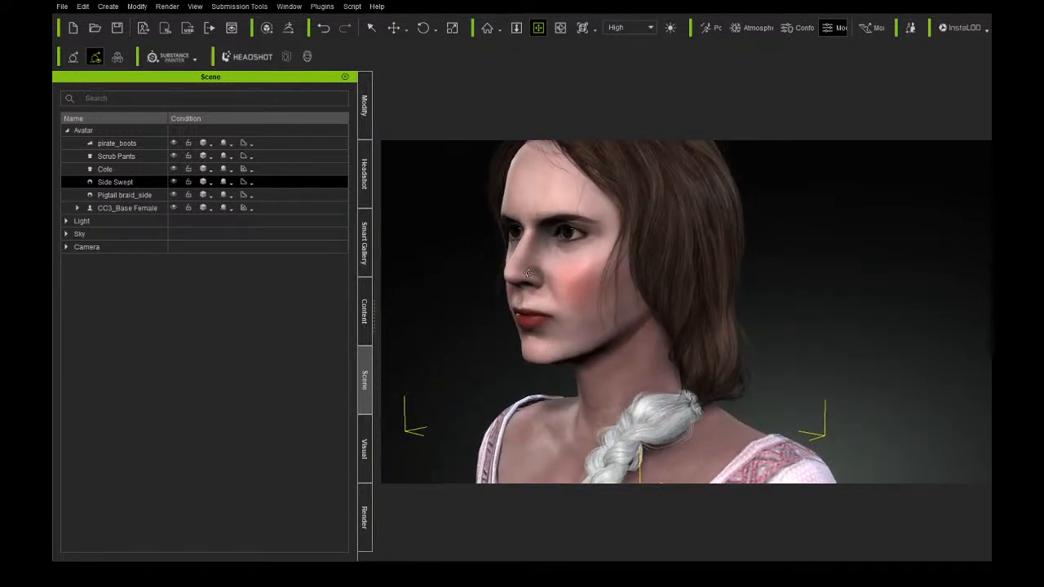
Set the Side Swept hair's Base Color to near-white in its material shader settings.
left_click(371, 130)
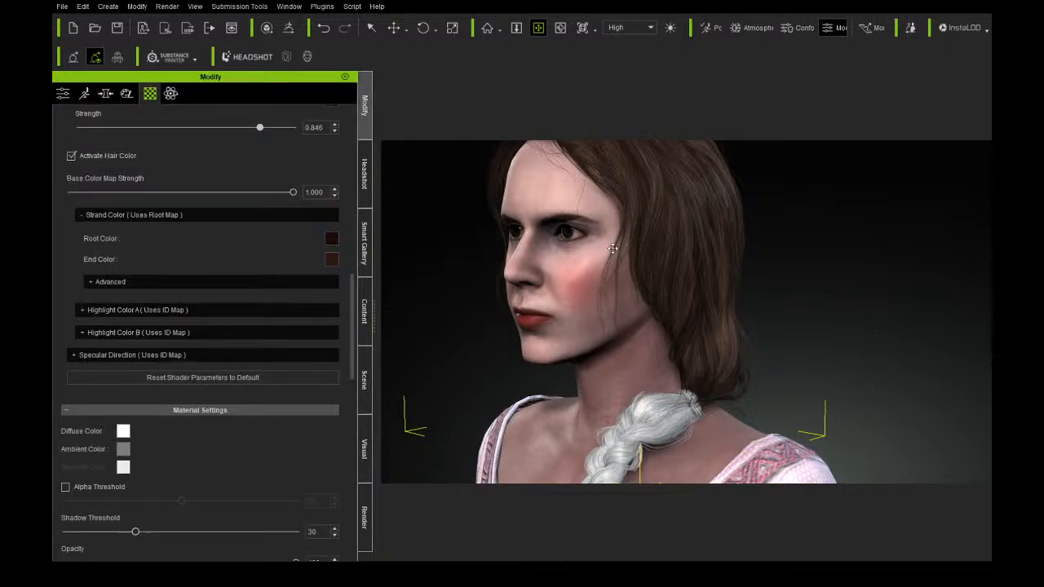
scroll(330, 202, "up", 3)
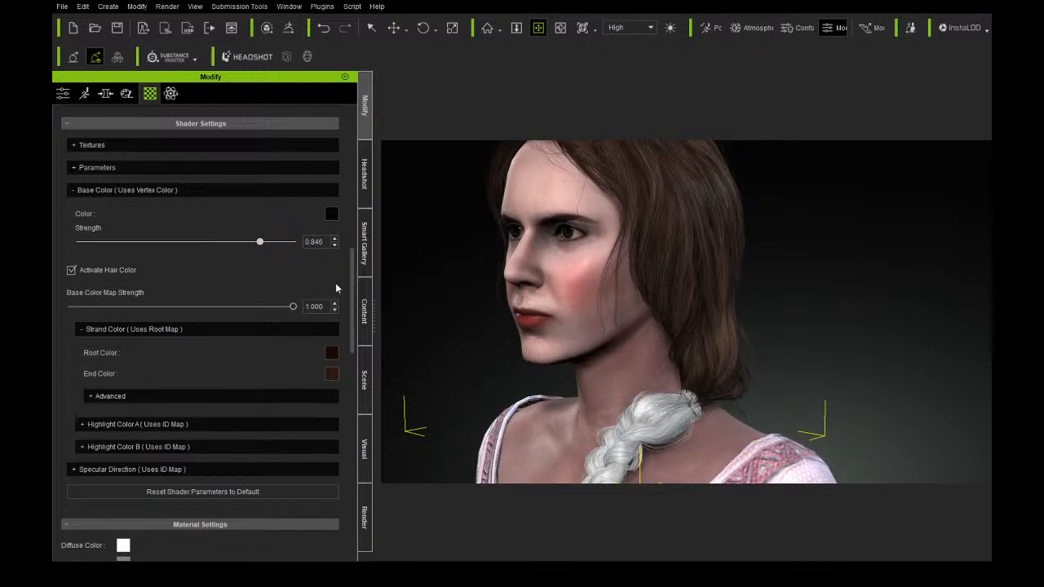
mouse_move(590, 301)
right_mouse_down()
mouse_move(691, 309)
mouse_move(589, 319)
right_mouse_up()
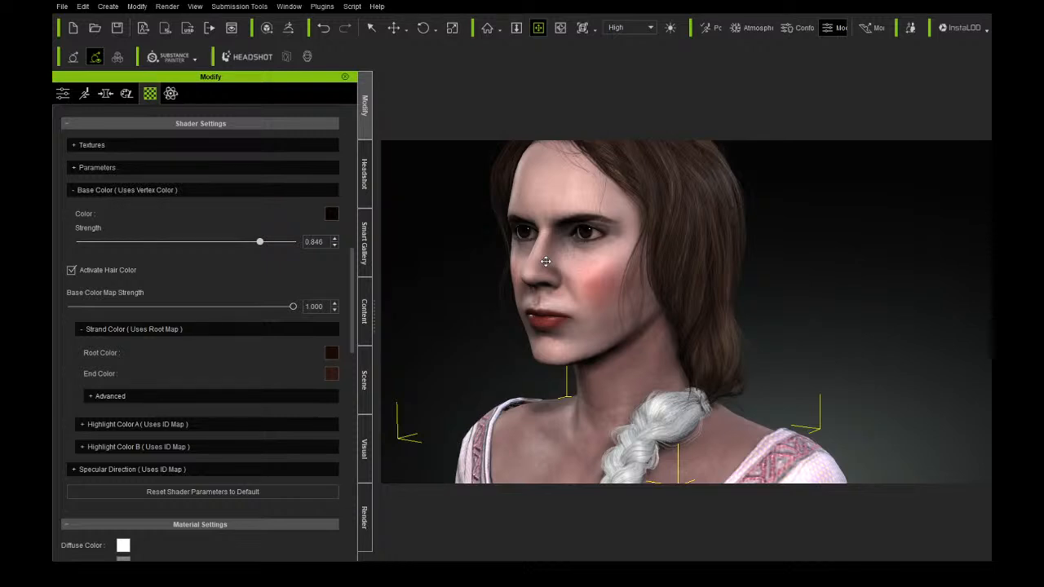
right_click_drag(632, 270, 655, 234)
left_click_drag(655, 233, 657, 282)
right_click_drag(658, 282, 603, 270)
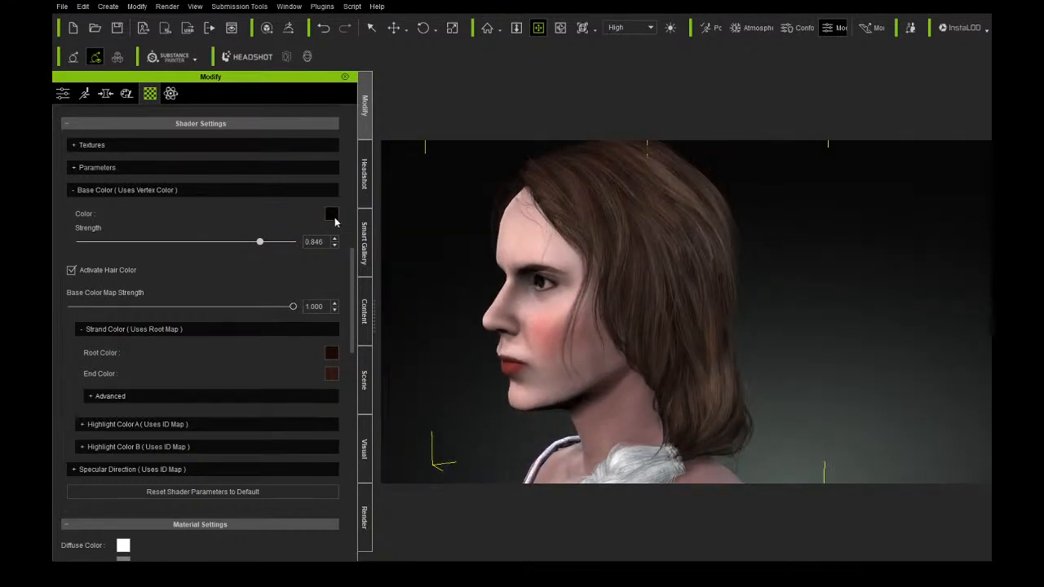
left_click(334, 217)
left_click(652, 184)
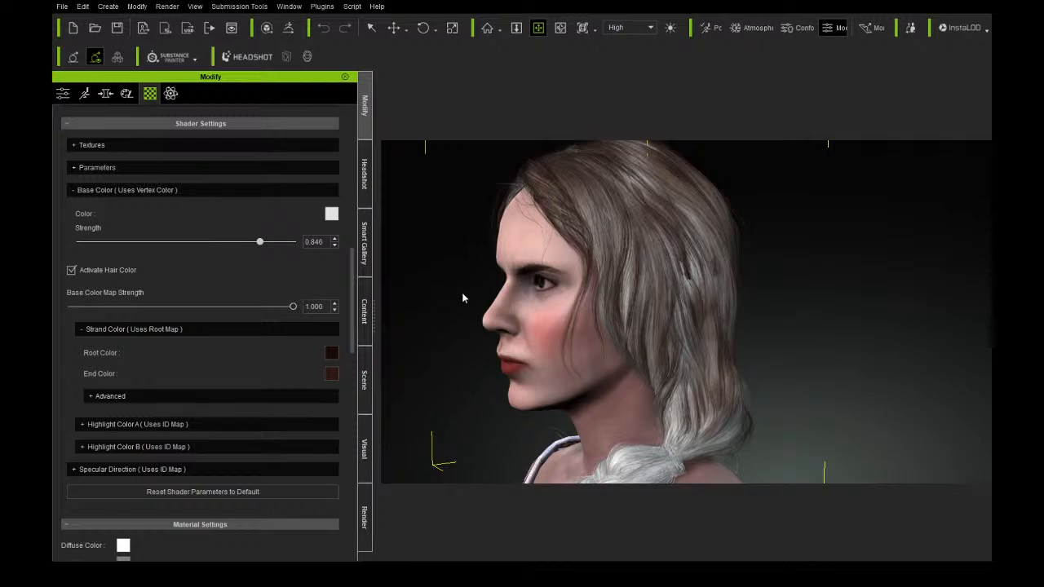
Set both the strand Root Color and End Color of the Side Swept hair to medium gray.
left_click(567, 274)
left_click(648, 234)
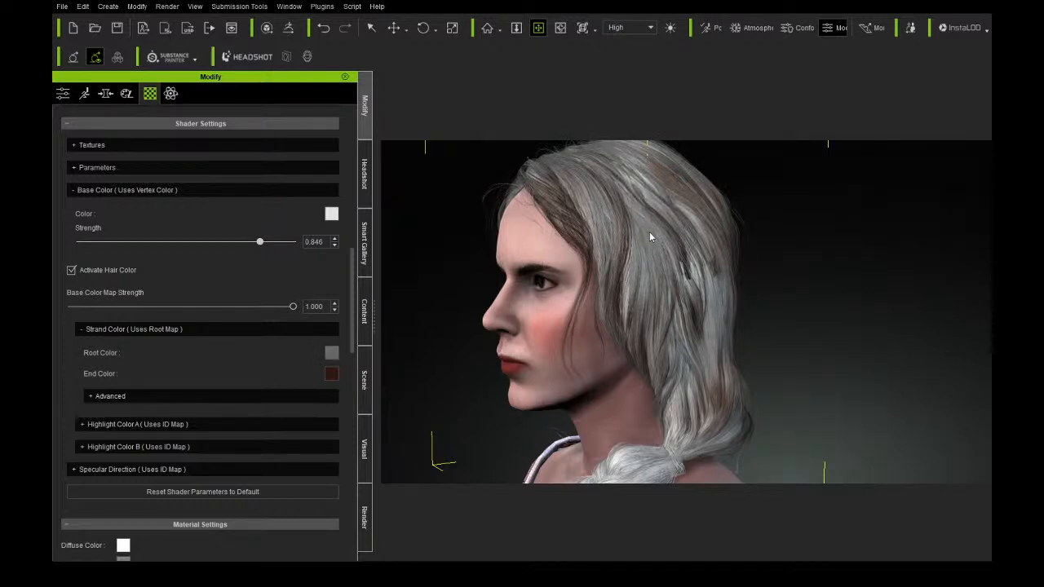
left_click(330, 375)
left_click(552, 278)
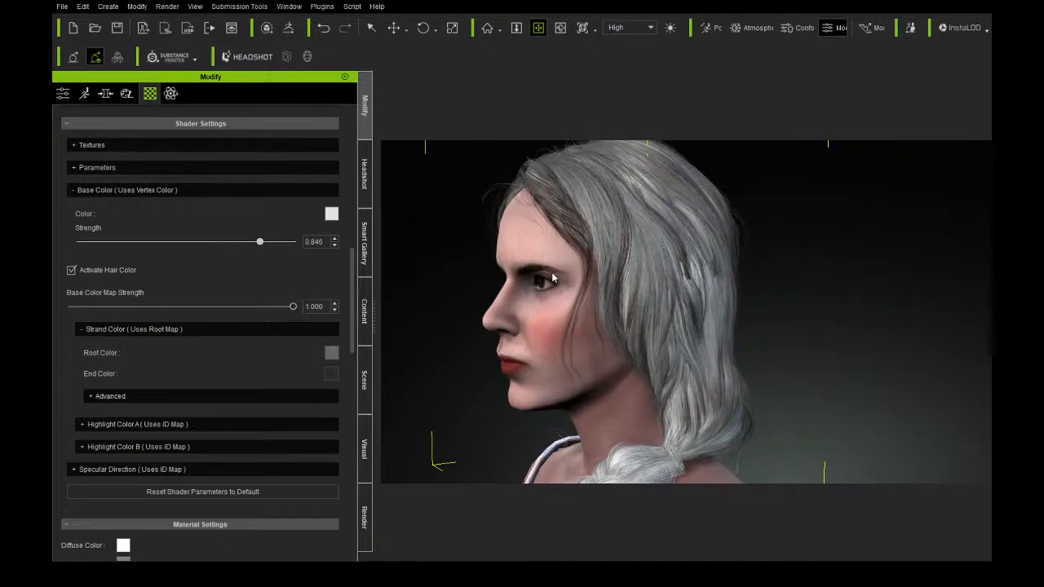
left_click(646, 244)
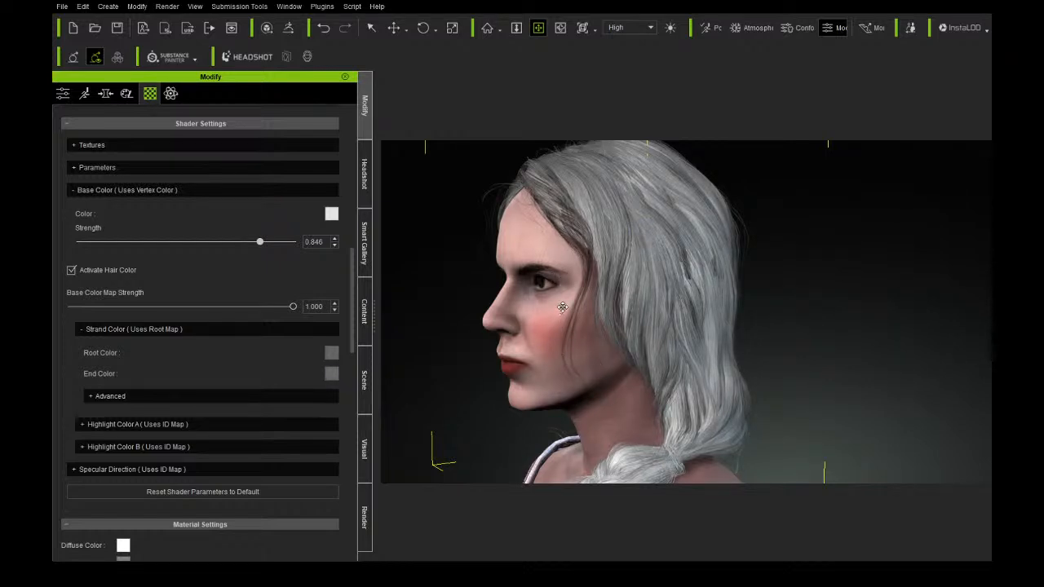
Expand the Highlight Color A settings and set the highlight to a light gray.
left_click(83, 425)
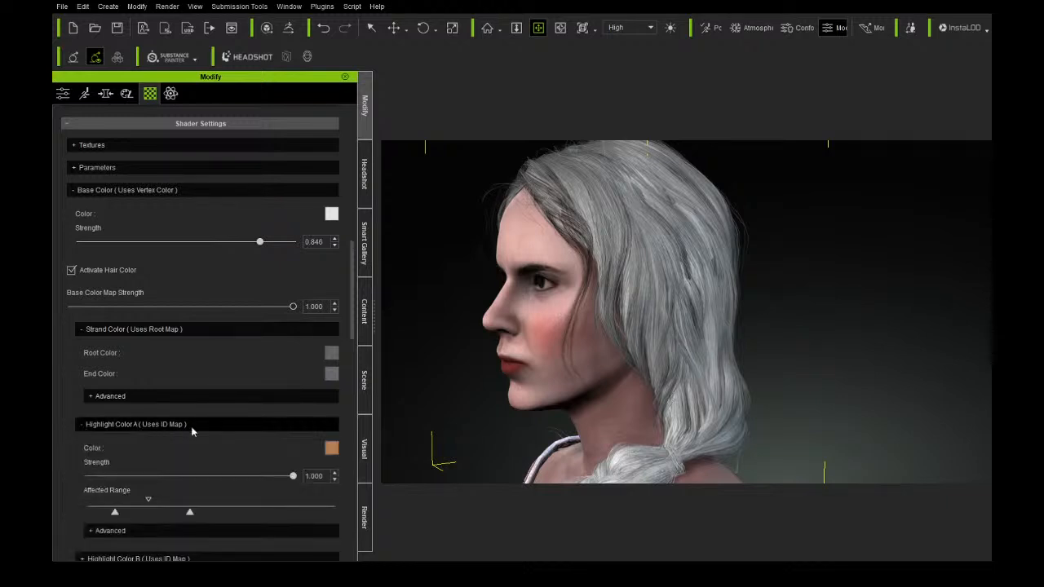
left_click(330, 451)
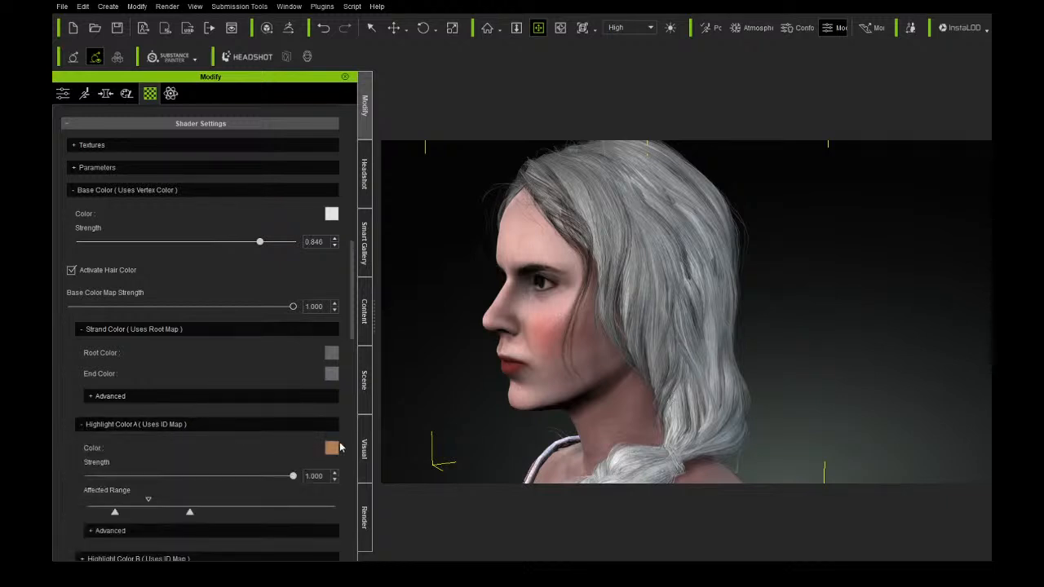
left_click(553, 275)
Expand the Highlight Color B settings and set the highlight to a medium-light gray.
scroll(310, 422, "down", 5)
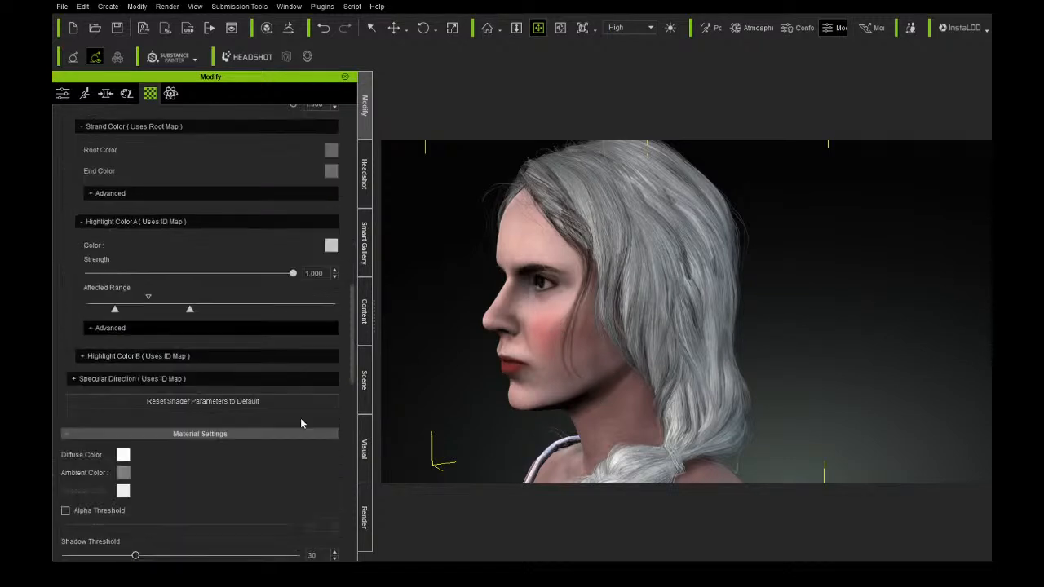
left_click(87, 356)
left_click(332, 380)
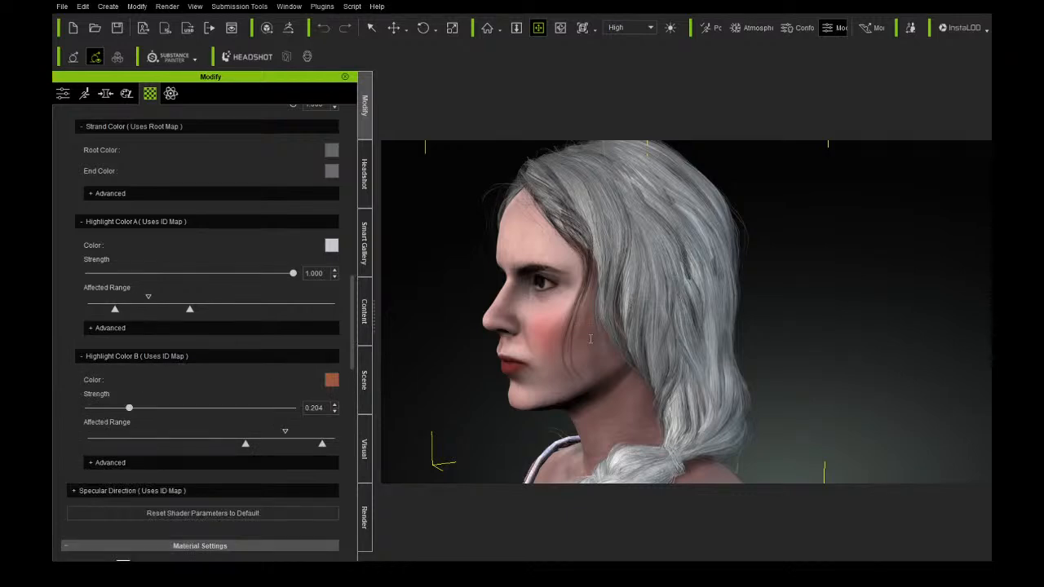
left_click(558, 272)
Inspect the gray hair from several angles, then hide and show the Side Swept hair to check which strands belong to it.
middle_click_drag(587, 299, 856, 304)
right_click_drag(856, 304, 567, 316)
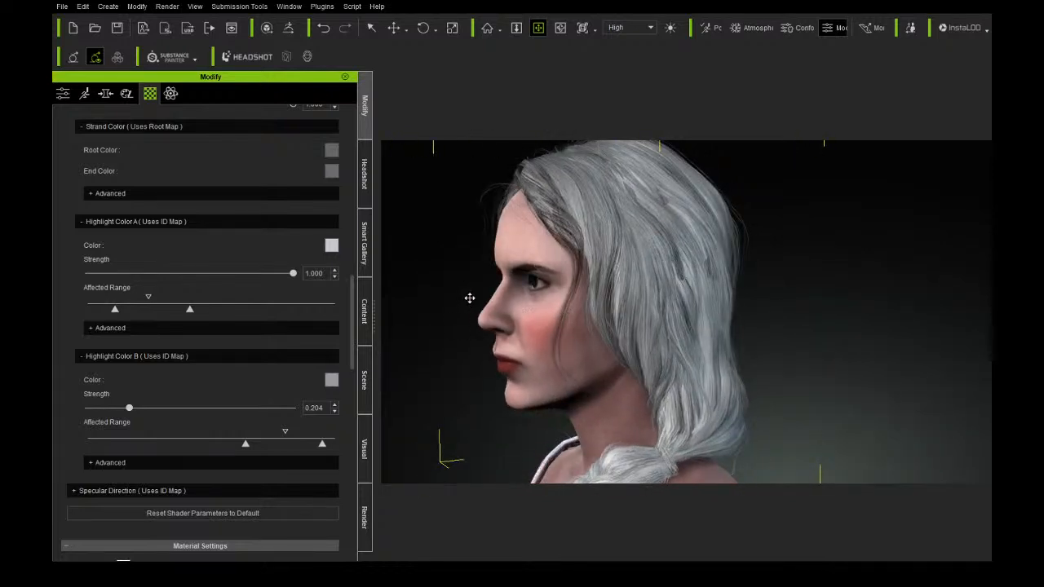
right_click_drag(497, 293, 792, 299)
right_click_drag(537, 297, 637, 306)
left_click_drag(350, 345, 355, 282)
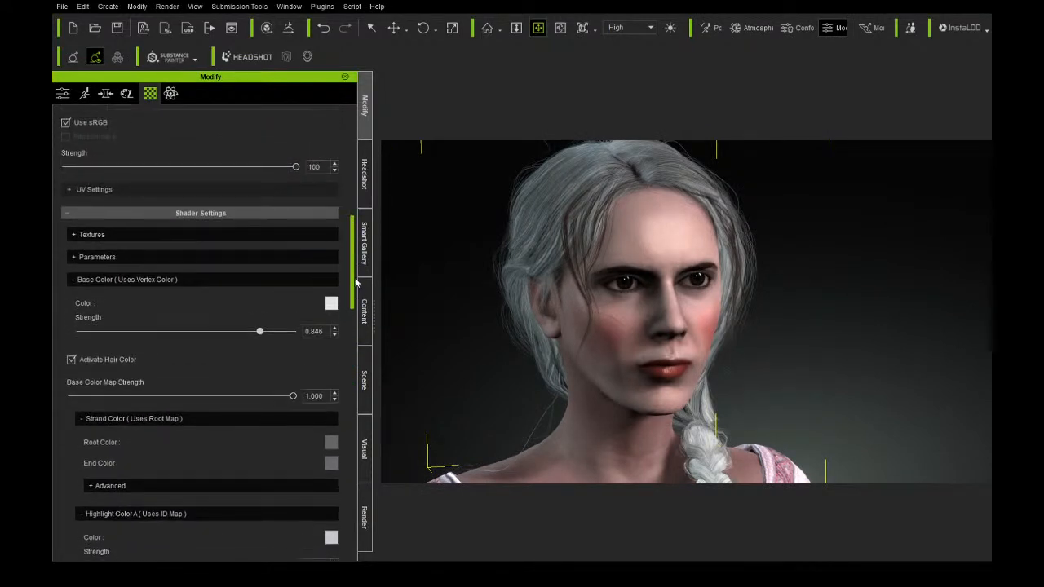
left_click(364, 312)
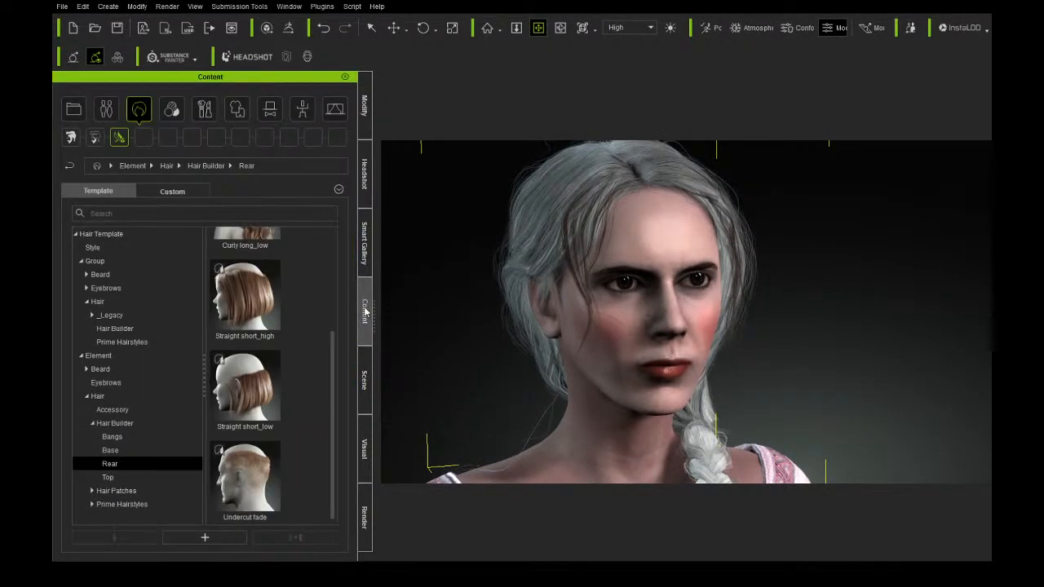
left_click(365, 358)
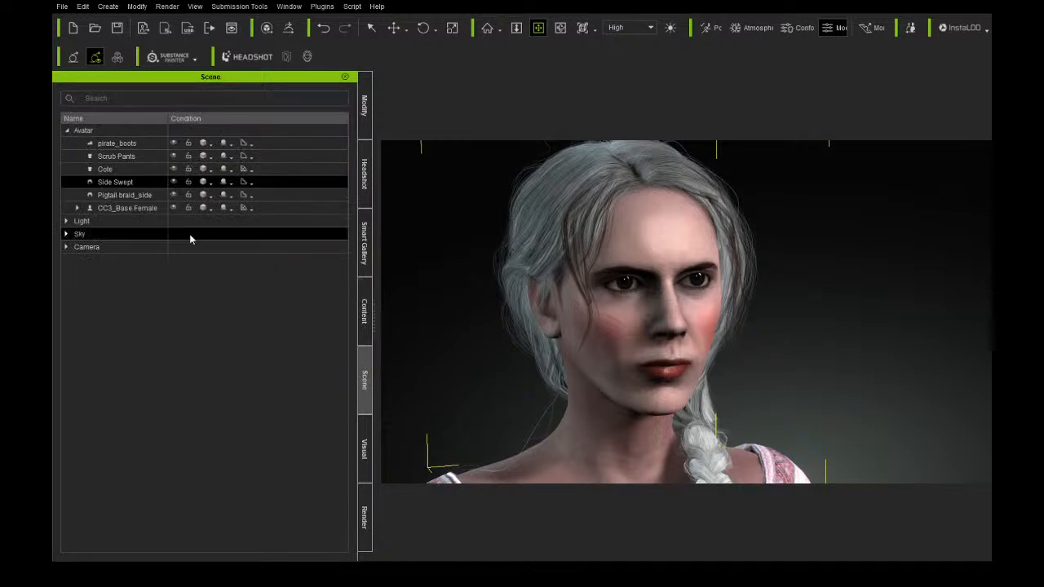
left_click(173, 182)
left_click(173, 182)
left_click(173, 183)
left_click(173, 183)
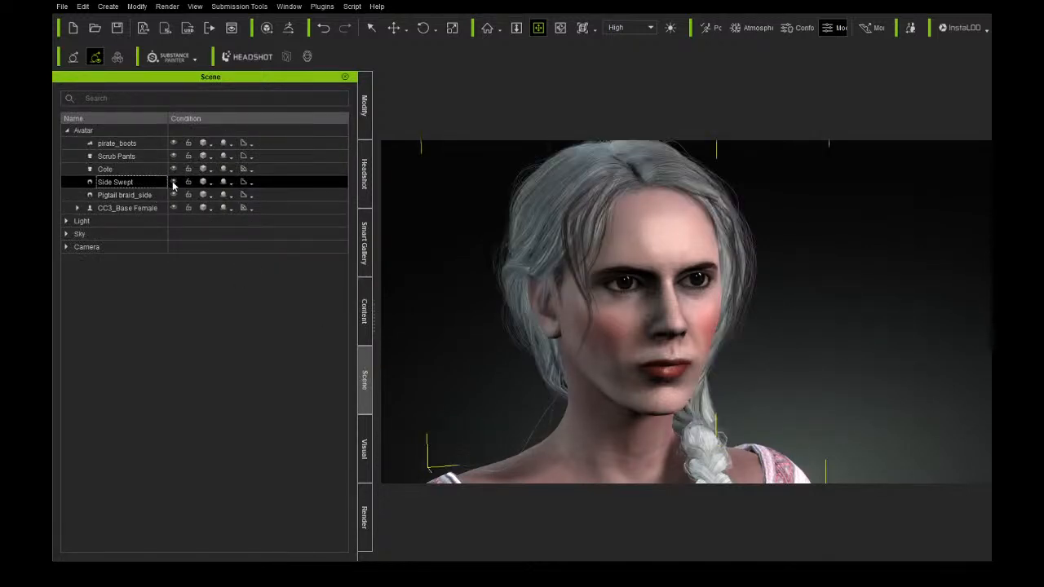
Select the Side Swept hair's Hair2 material and set its Base Color to light gray.
left_click(366, 108)
scroll(203, 146, "up", 5)
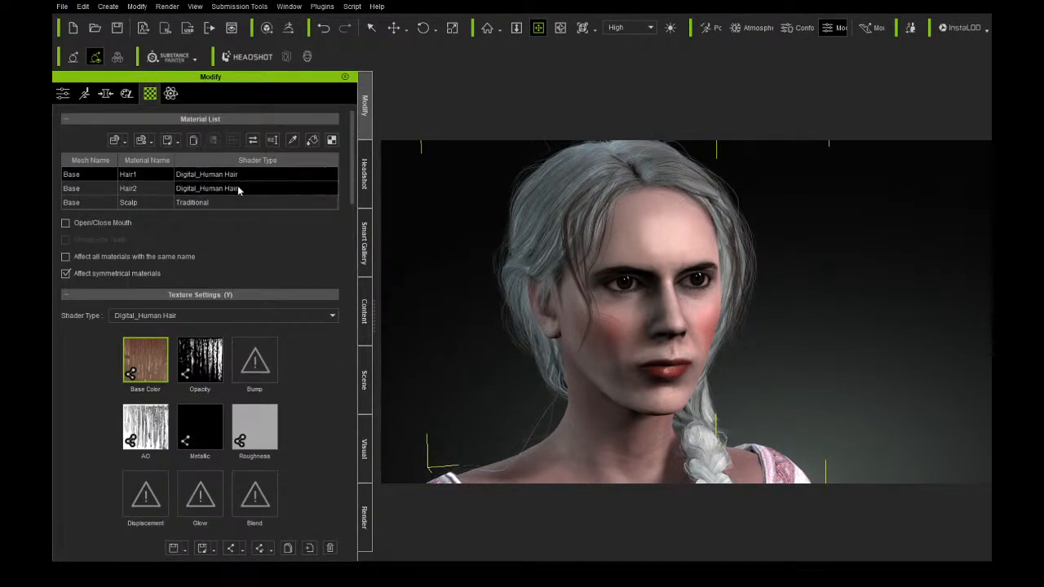
scroll(293, 277, "down", 10)
scroll(326, 294, "up", 3)
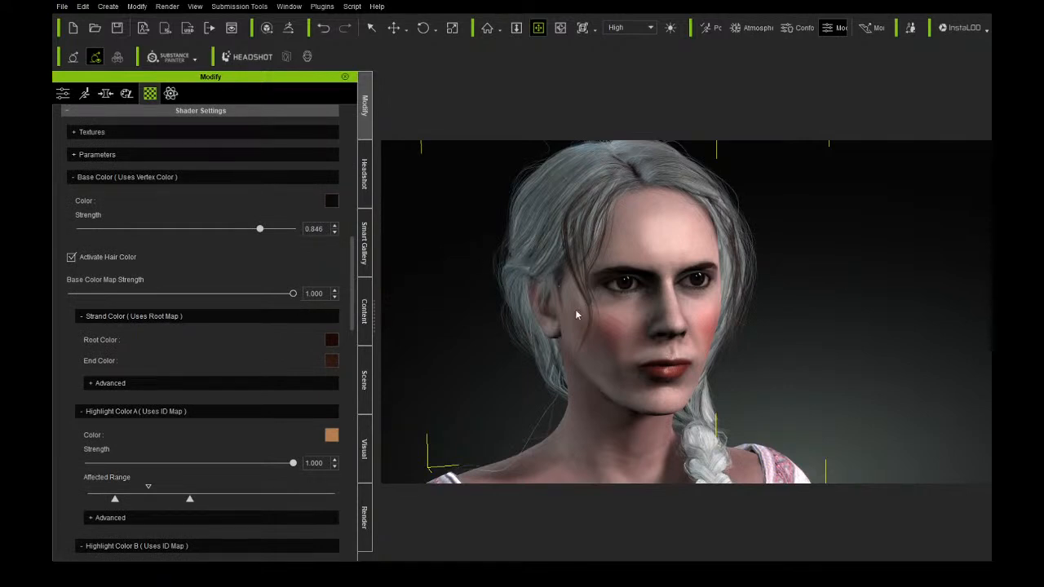
left_click_drag(643, 259, 647, 190)
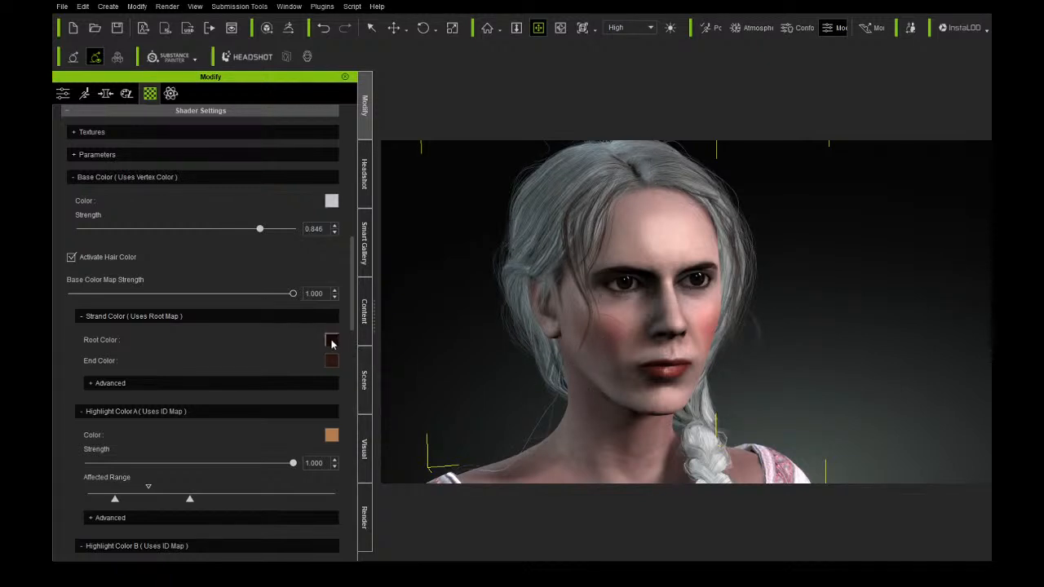
Set the Hair2 strand Root Color to pale lavender and its End Color to light gray.
left_click(563, 274)
left_click(644, 233)
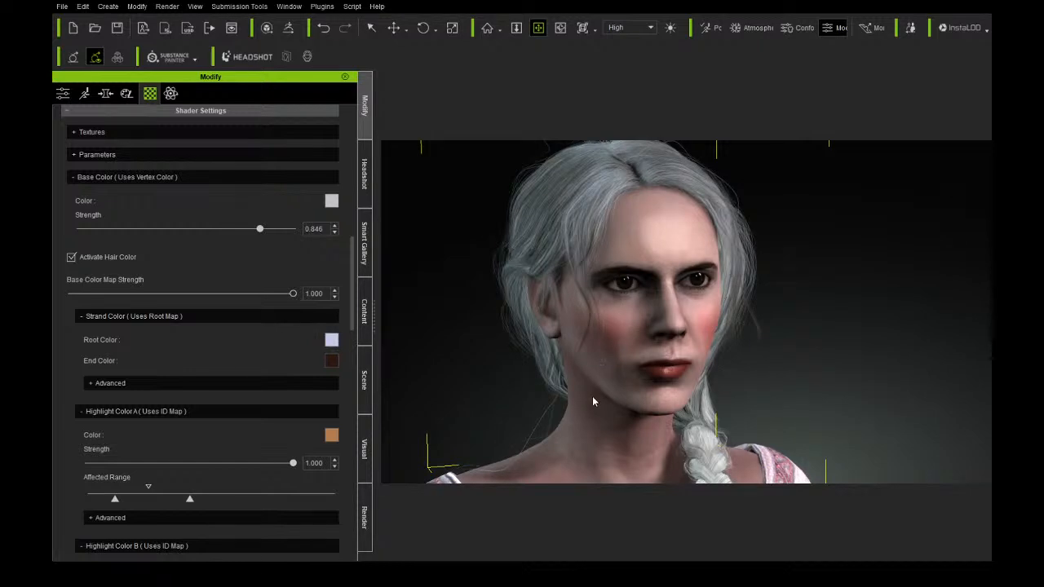
right_click_drag(636, 232, 368, 240)
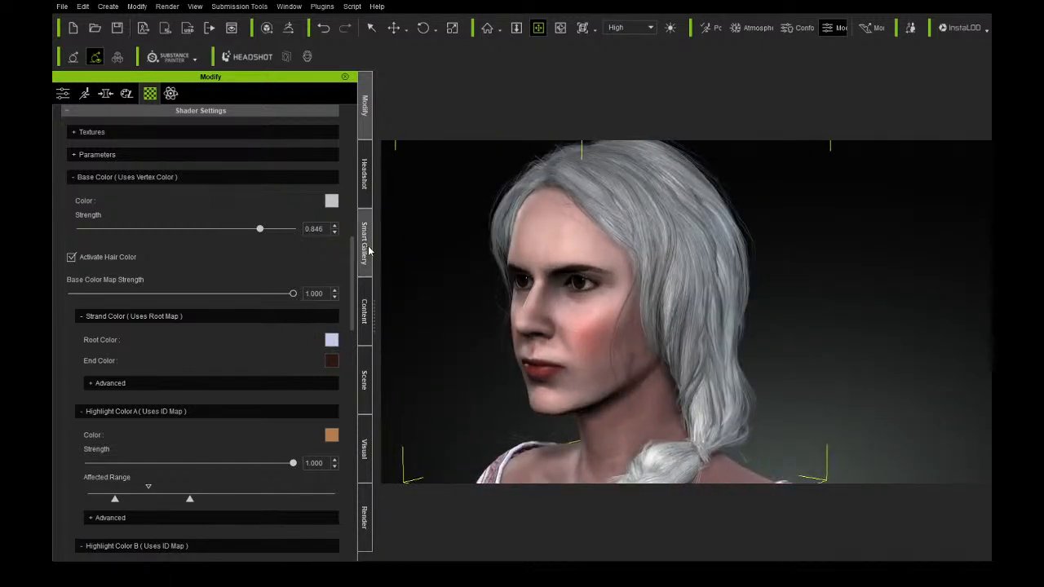
left_click(331, 361)
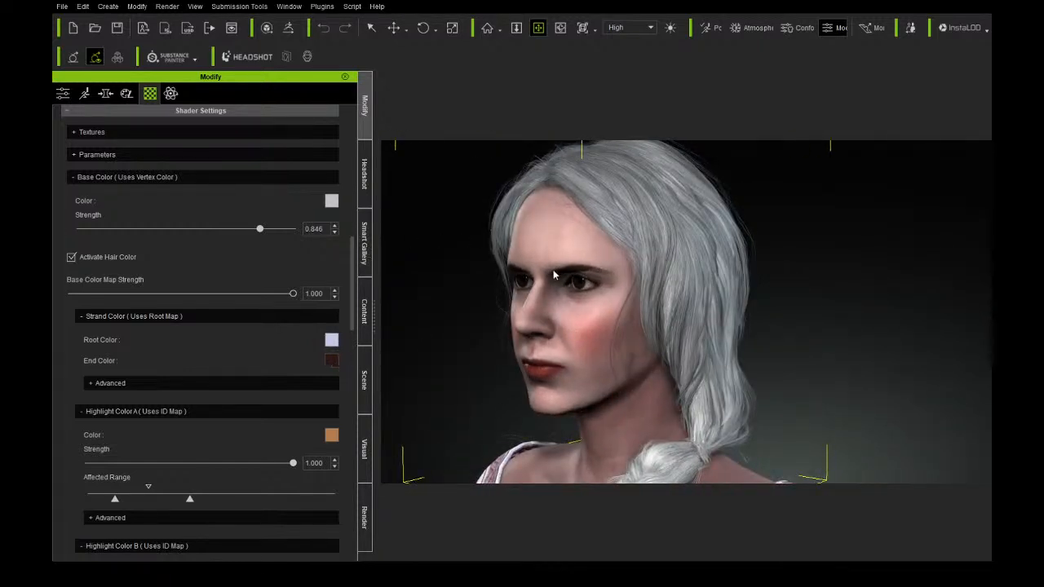
left_click(651, 246)
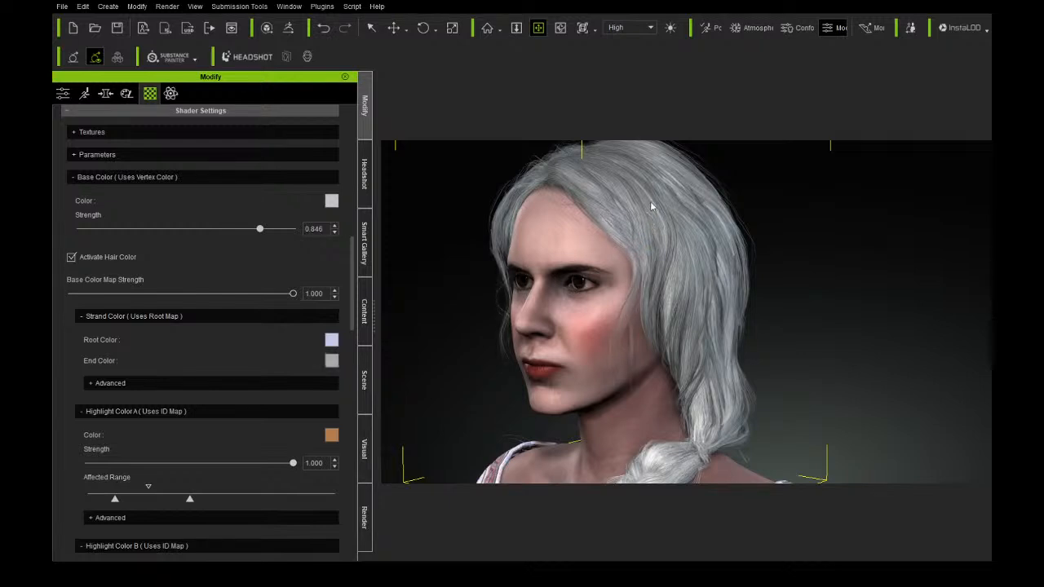
Examine how the recolored front hair blends with the braid from three-quarter and front views, near and far.
right_click_drag(558, 319, 616, 332)
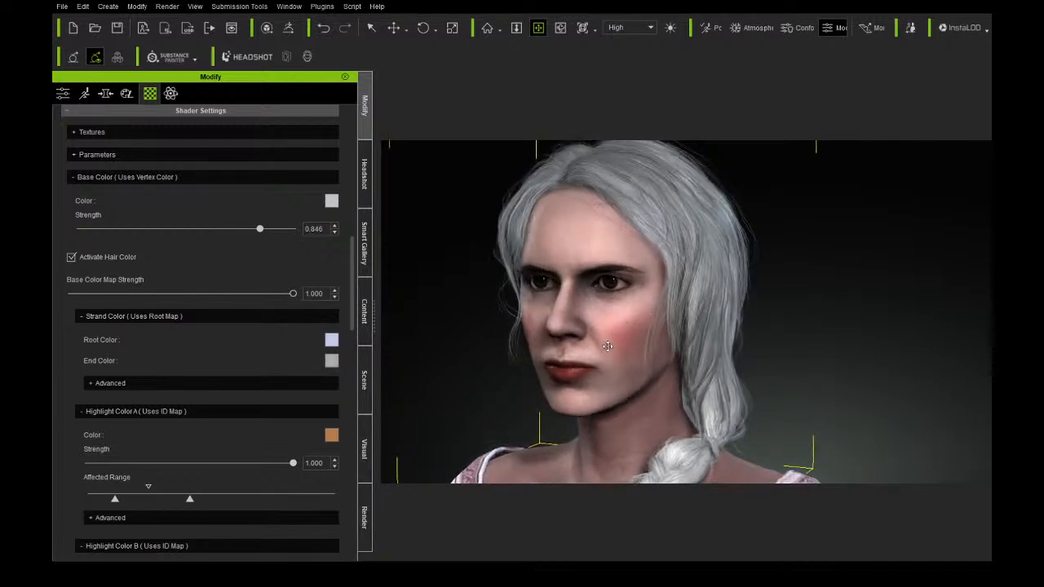
left_click_drag(616, 333, 596, 258)
scroll(585, 270, "down", 3)
mouse_move(585, 272)
right_mouse_down()
mouse_move(639, 292)
mouse_move(420, 302)
mouse_move(575, 304)
mouse_move(627, 292)
mouse_move(587, 290)
right_mouse_up()
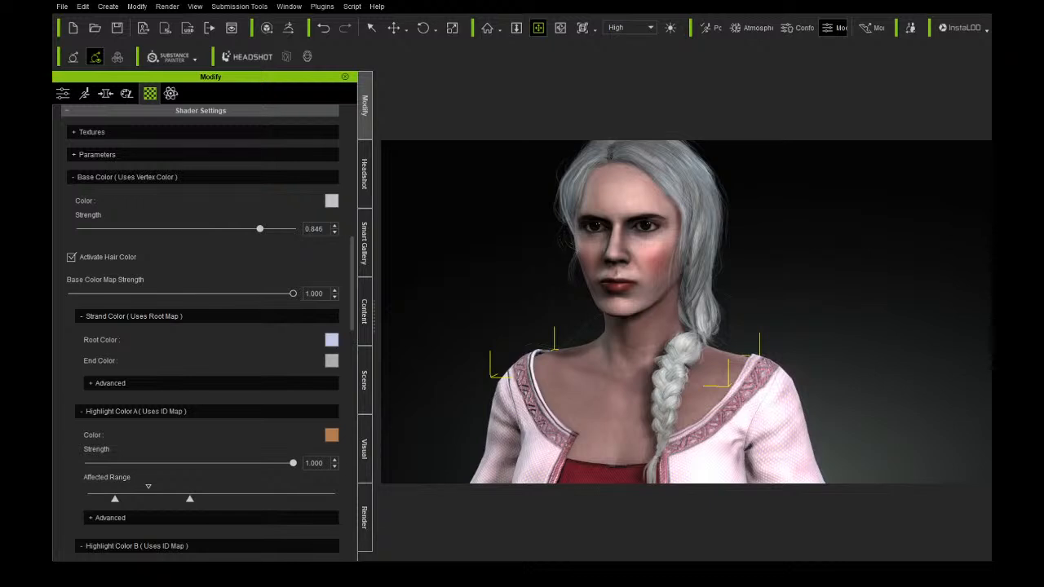
right_click_drag(701, 286, 650, 288)
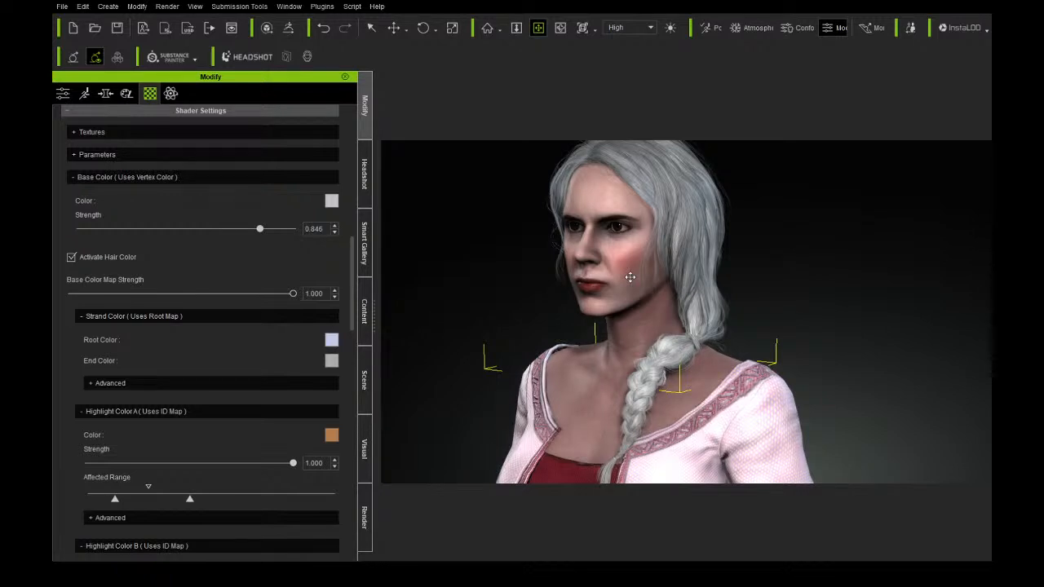
right_click_drag(631, 277, 691, 263)
scroll(636, 297, "up", 5)
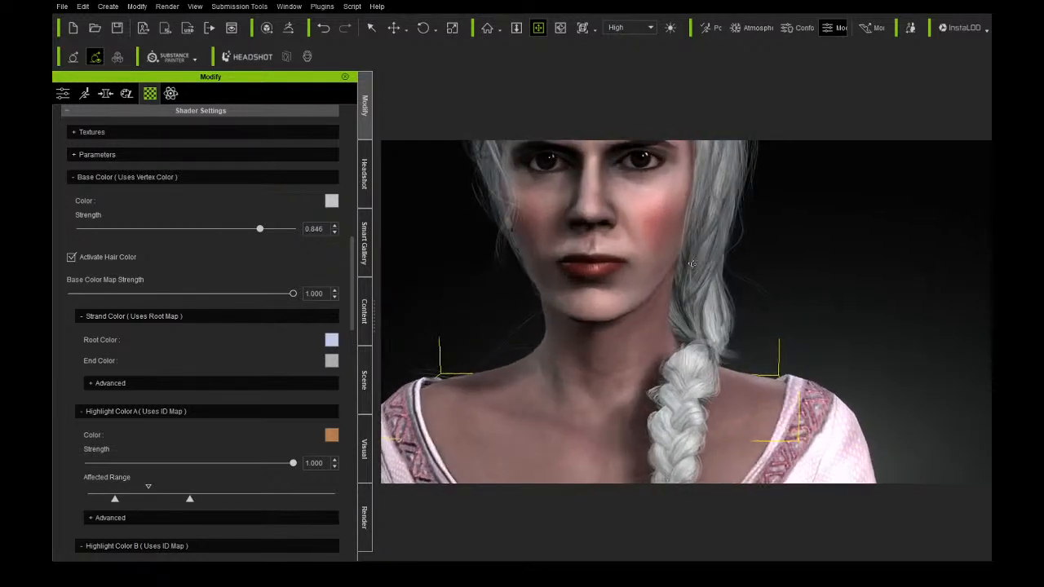
middle_click_drag(674, 240, 695, 339)
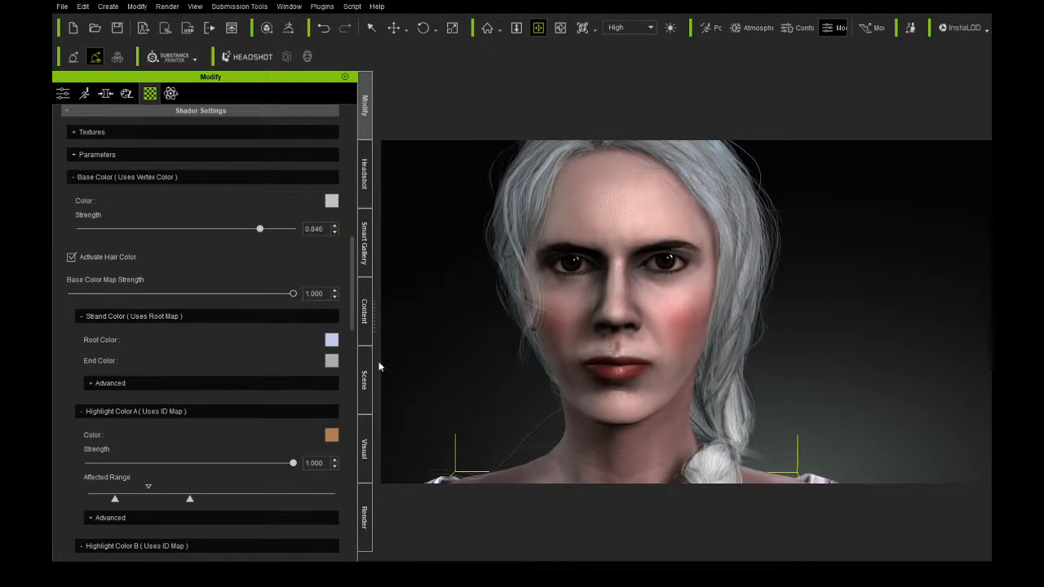
Apply the Eyes_01 preset to the character, then return to the Hair Builder's Rear pieces.
left_click(369, 323)
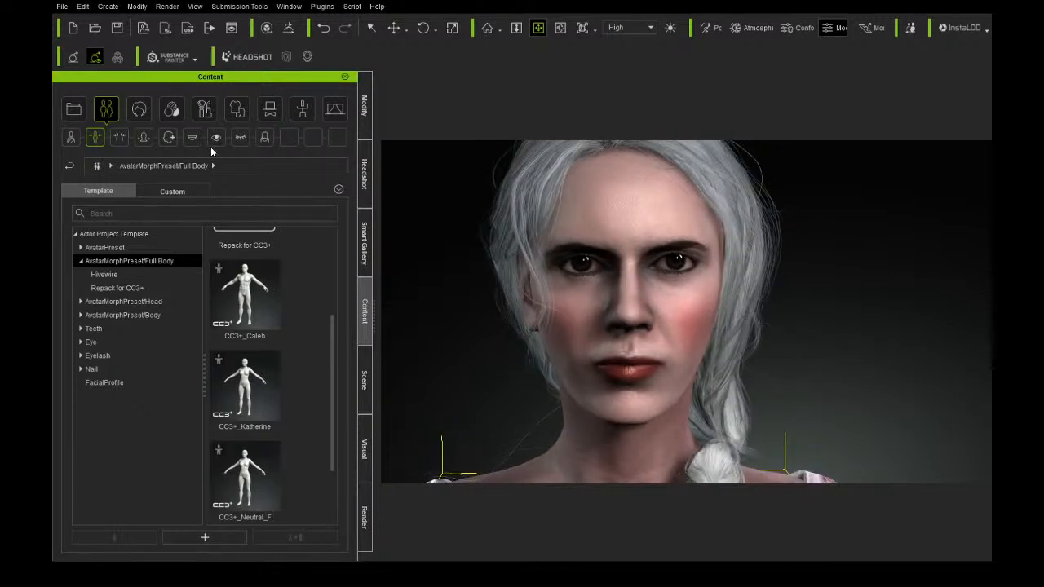
left_click(215, 137)
scroll(325, 312, "down", 6)
mouse_move(334, 310)
left_mouse_down()
mouse_move(335, 351)
mouse_move(340, 327)
left_mouse_up()
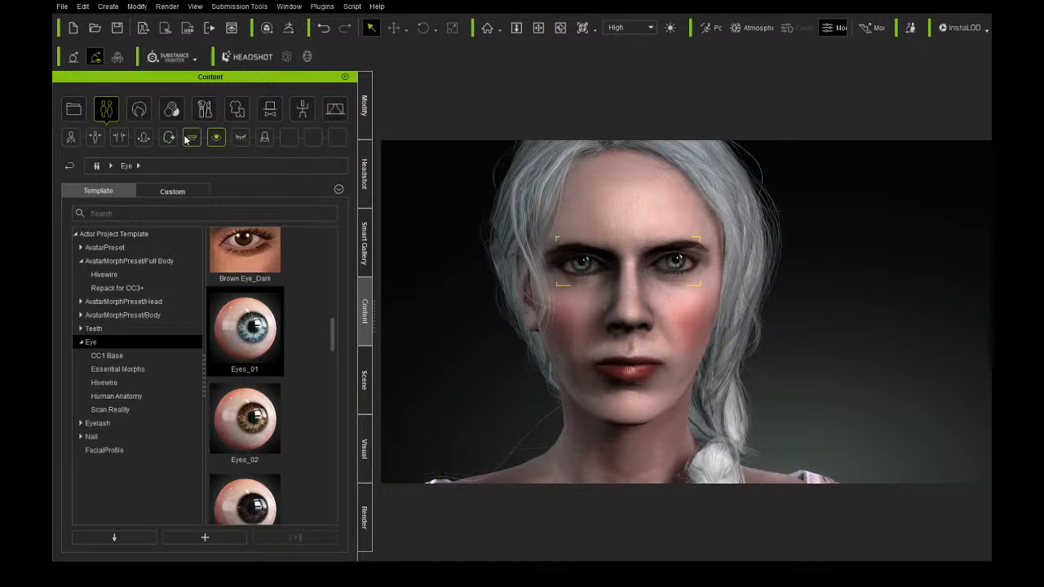
left_click(131, 115)
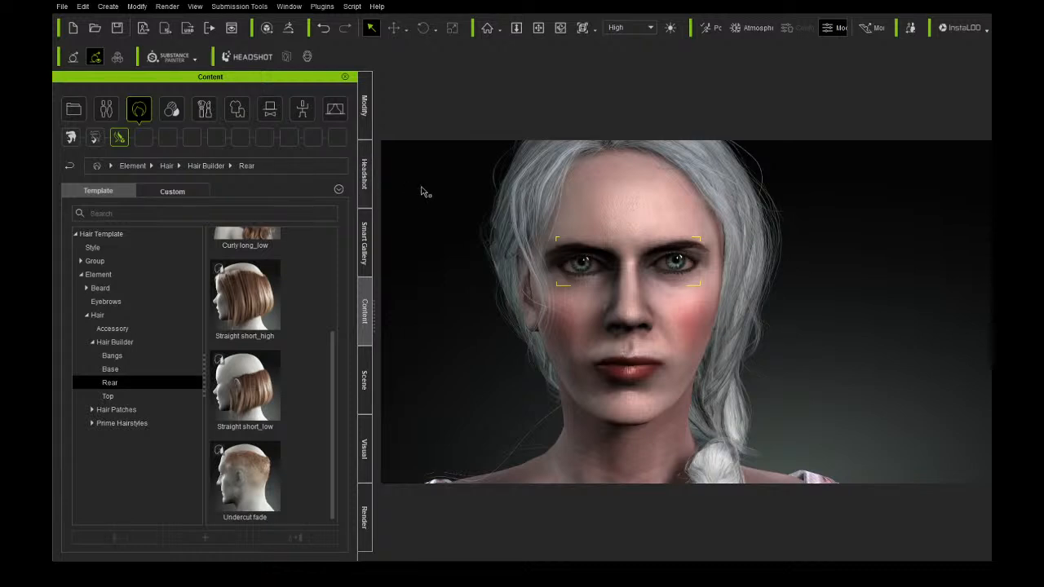
Examine the face with the replaced eyes from front and three-quarter views, both close up and farther back.
left_click(561, 28)
left_click_drag(679, 232, 638, 230)
scroll(638, 230, "down", 3)
left_click_drag(598, 268, 594, 222)
scroll(594, 222, "up", 5)
left_click_drag(571, 269, 772, 303)
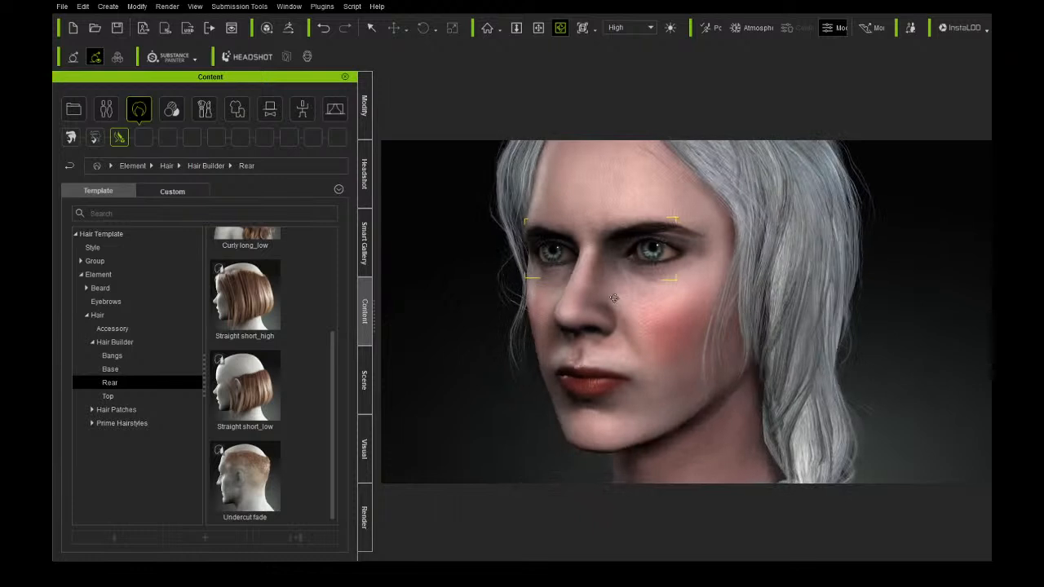
scroll(661, 291, "down", 4)
left_click_drag(661, 292, 545, 321)
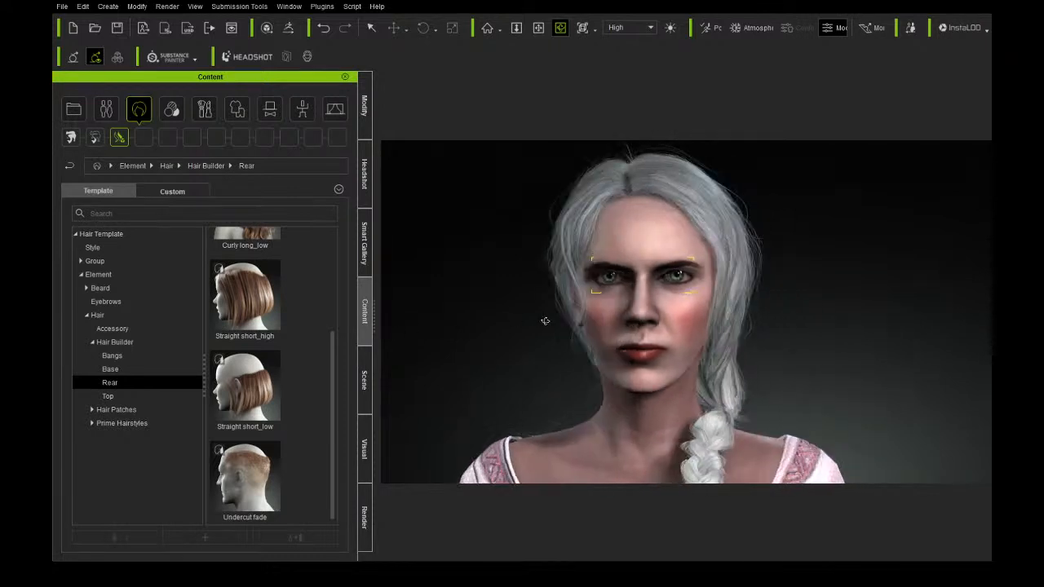
Inspect the dress and the shape of the belly in side profile.
left_click(539, 28)
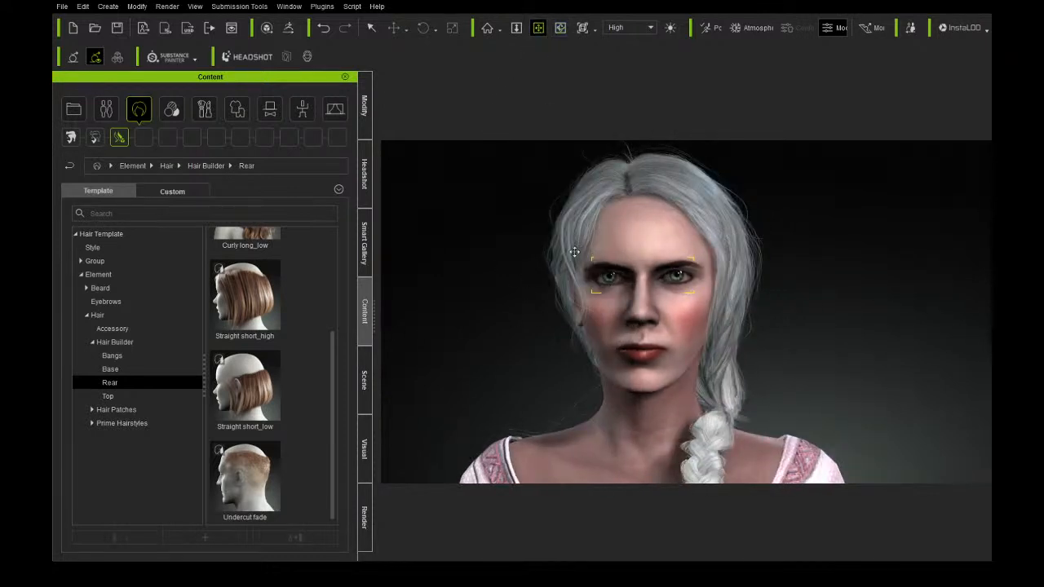
left_click_drag(615, 329, 585, 239)
right_click_drag(585, 240, 569, 325)
left_click_drag(565, 305, 564, 220)
left_click_drag(574, 337, 563, 261)
right_click_drag(601, 275, 266, 292)
right_click_drag(595, 294, 434, 282)
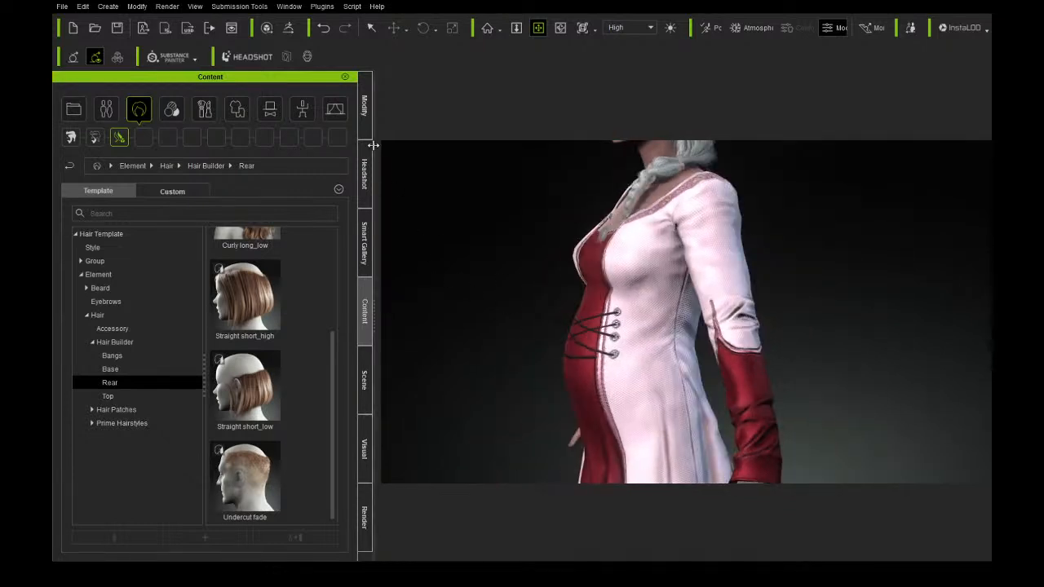
Look through the Base Morph, Hip and Waist morph sliders for one that controls the belly shape.
left_click(364, 104)
left_click(107, 94)
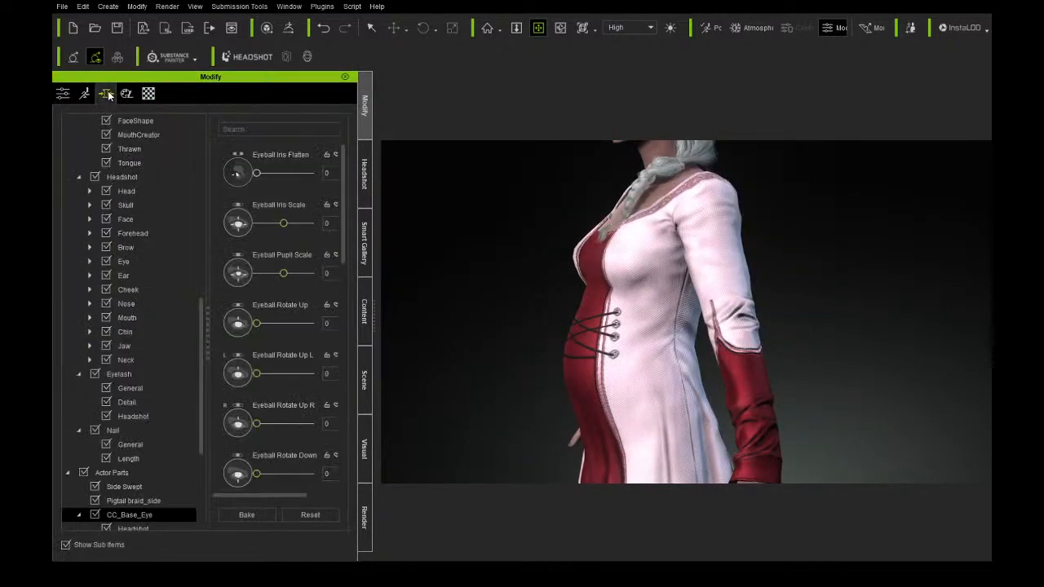
scroll(174, 303, "up", 10)
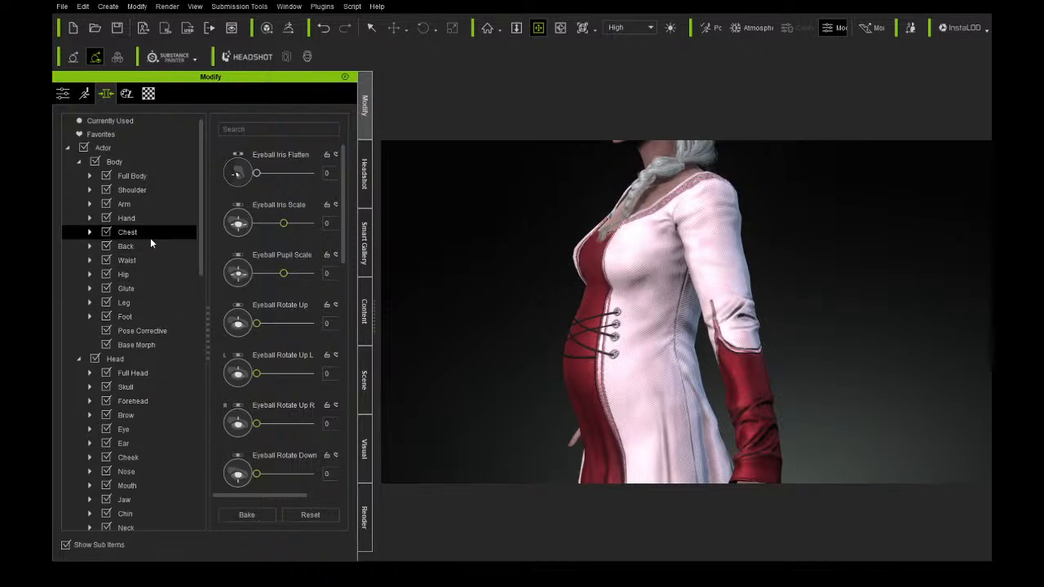
scroll(155, 233, "down", 3)
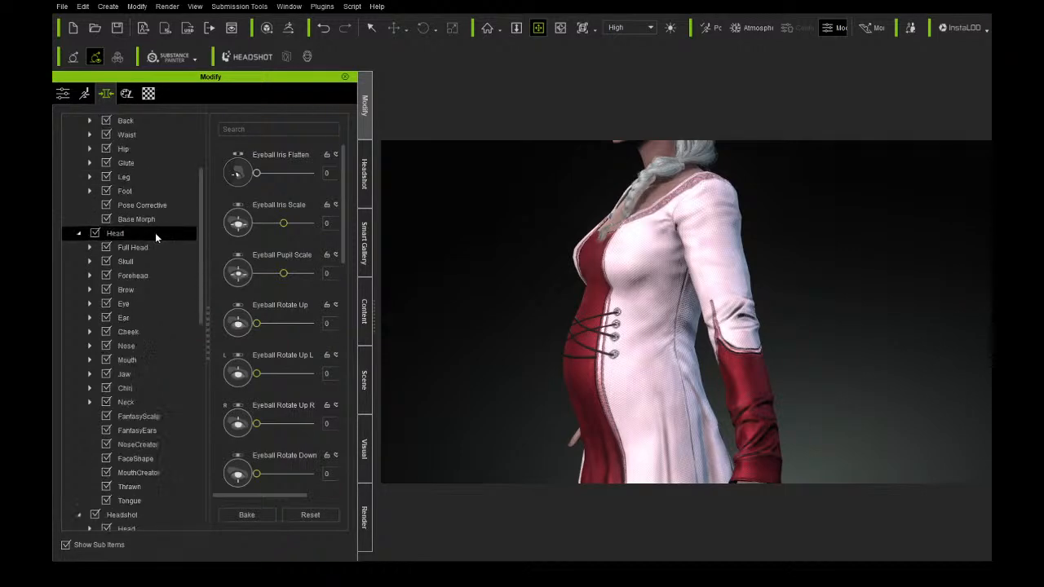
scroll(155, 232, "down", 10)
scroll(159, 253, "up", 4)
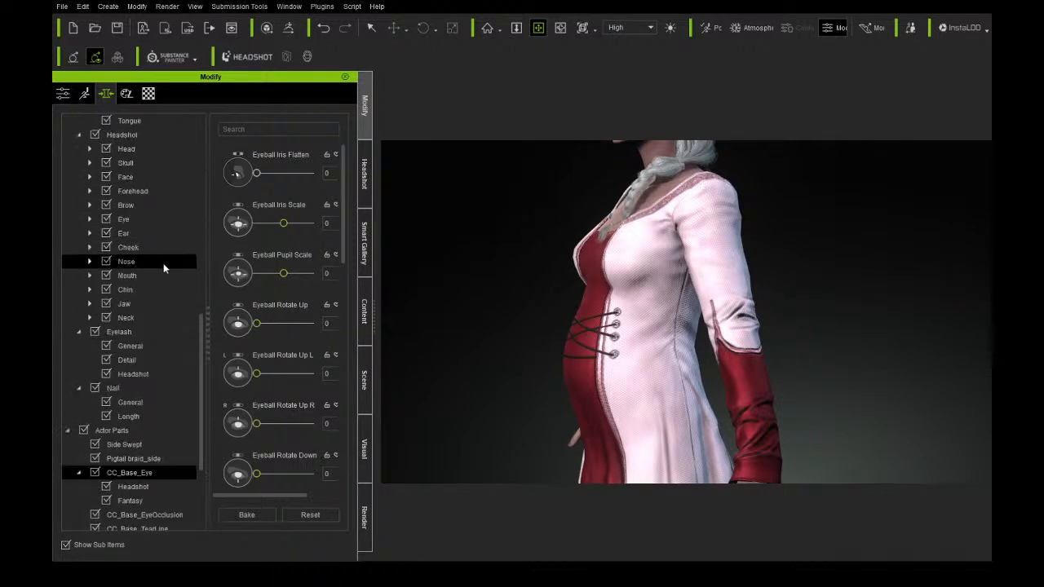
scroll(163, 264, "up", 9)
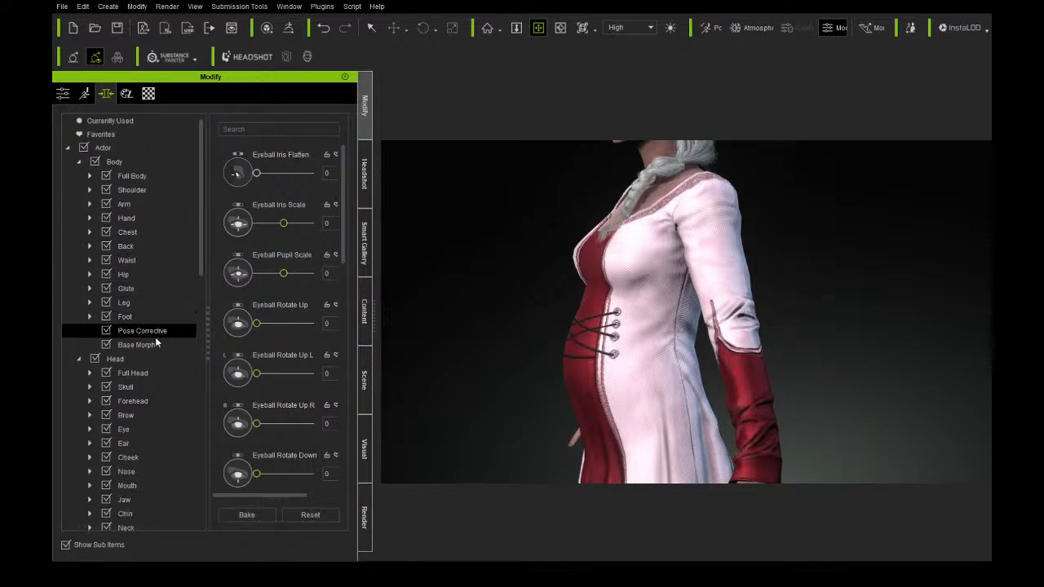
left_click(148, 346)
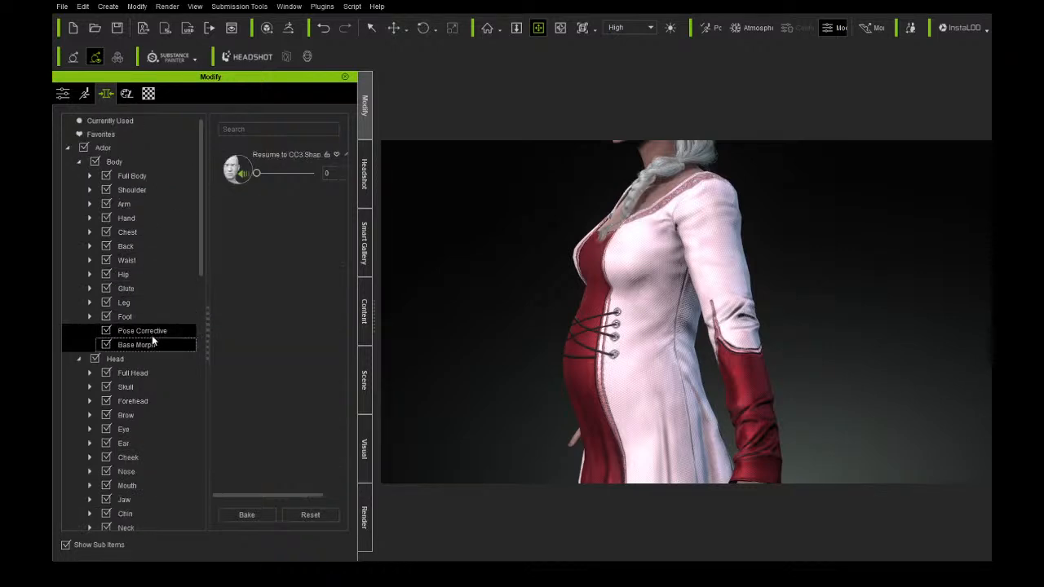
left_click(142, 273)
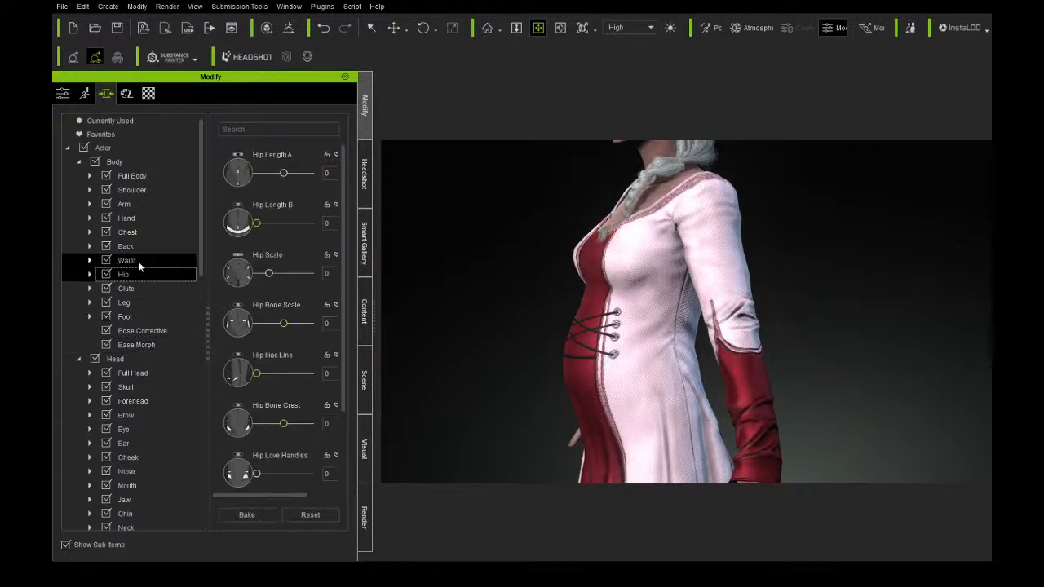
left_click(139, 266)
scroll(344, 175, "down", 1)
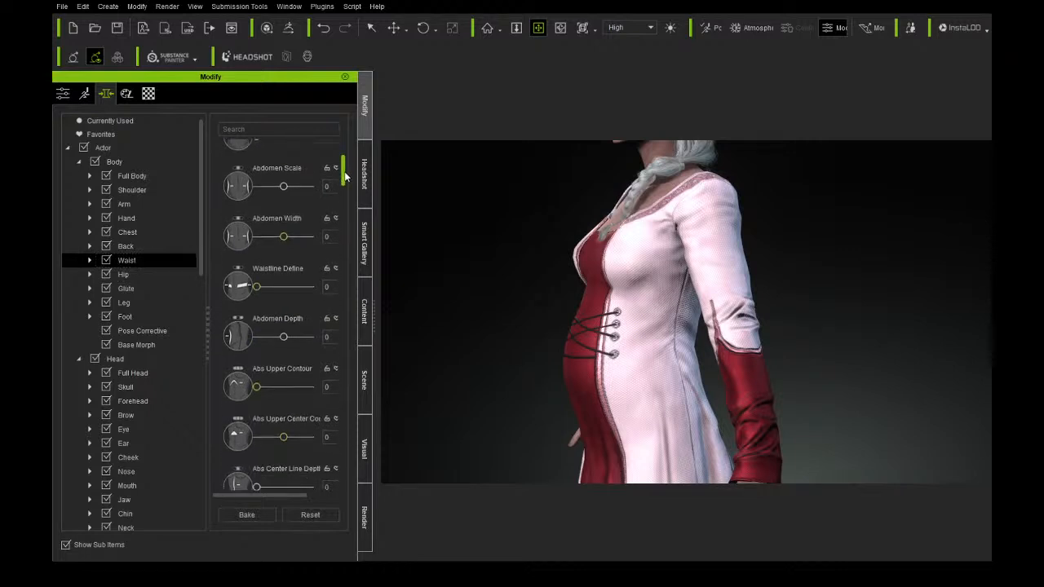
left_click_drag(344, 174, 341, 494)
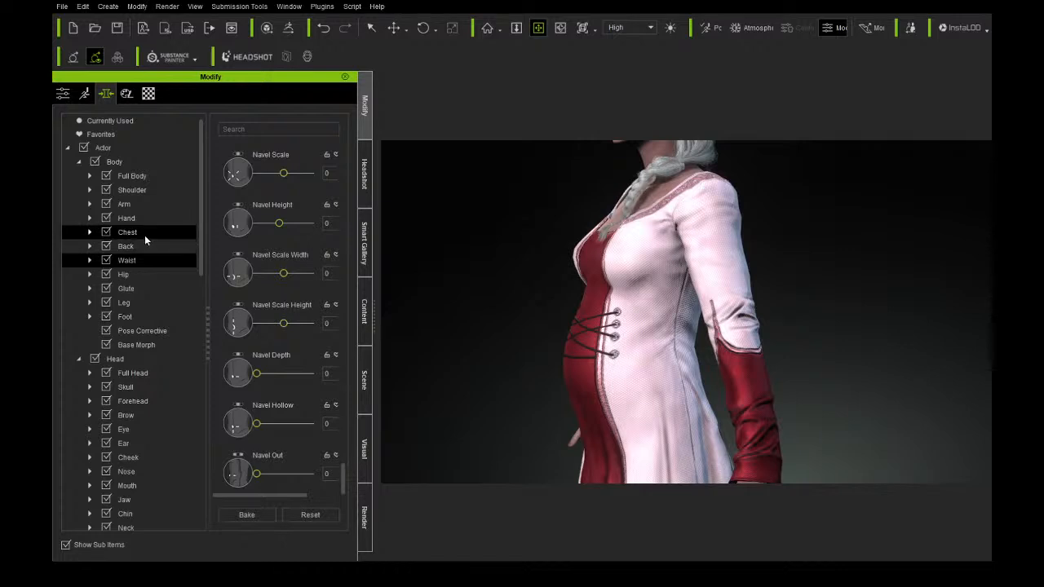
Review the Full Body, Arm, Chest, Back, Waist and Glute morph sliders for other body shape adjustments.
left_click(138, 177)
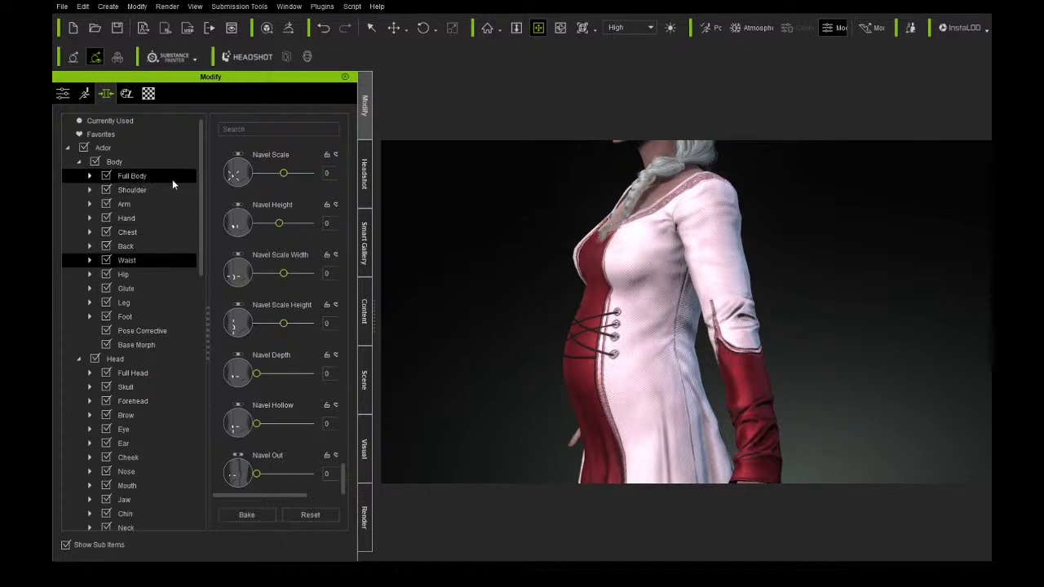
left_click_drag(342, 153, 342, 499)
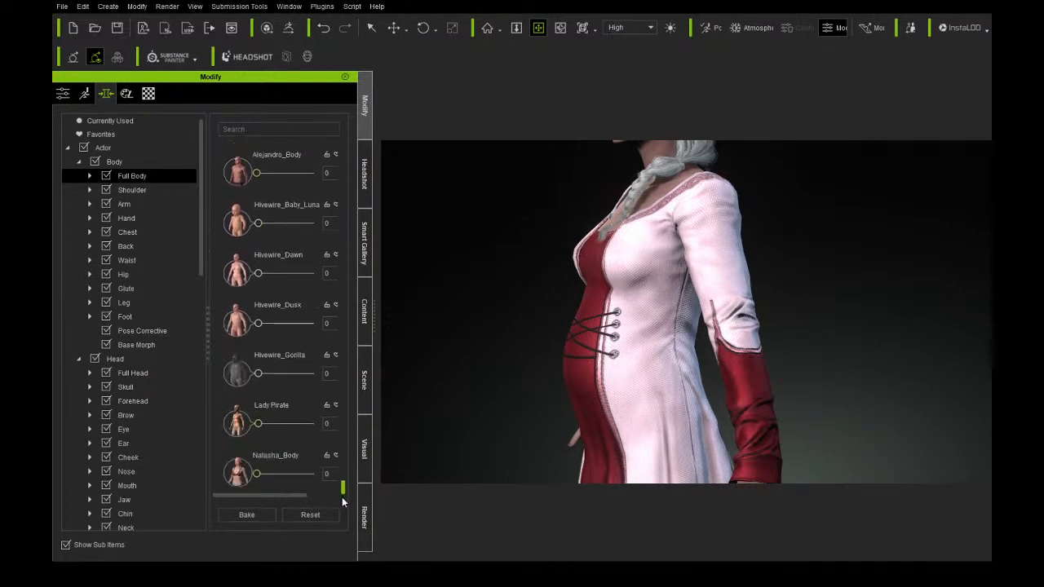
left_click(139, 162)
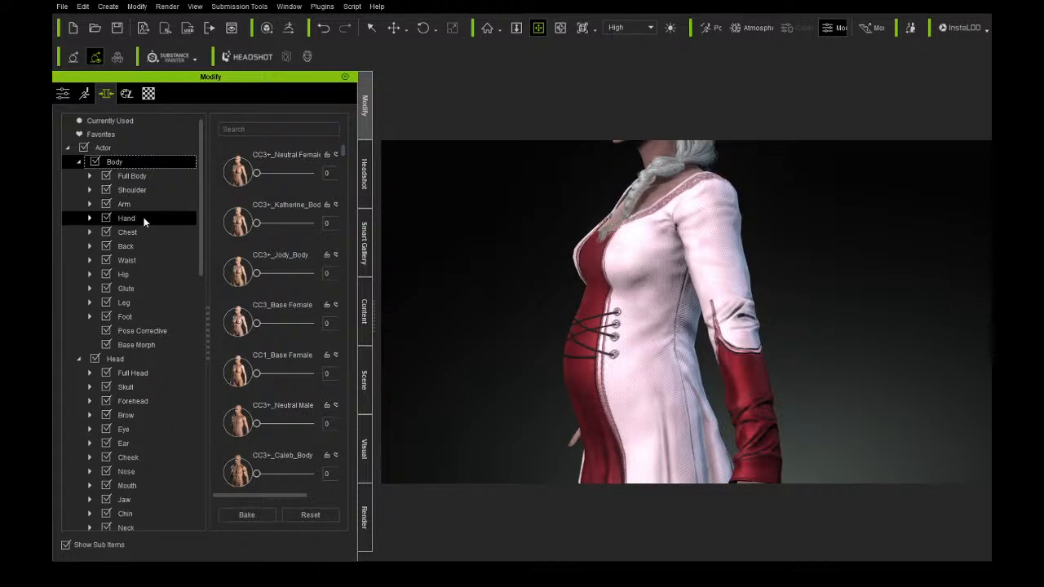
left_click(145, 205)
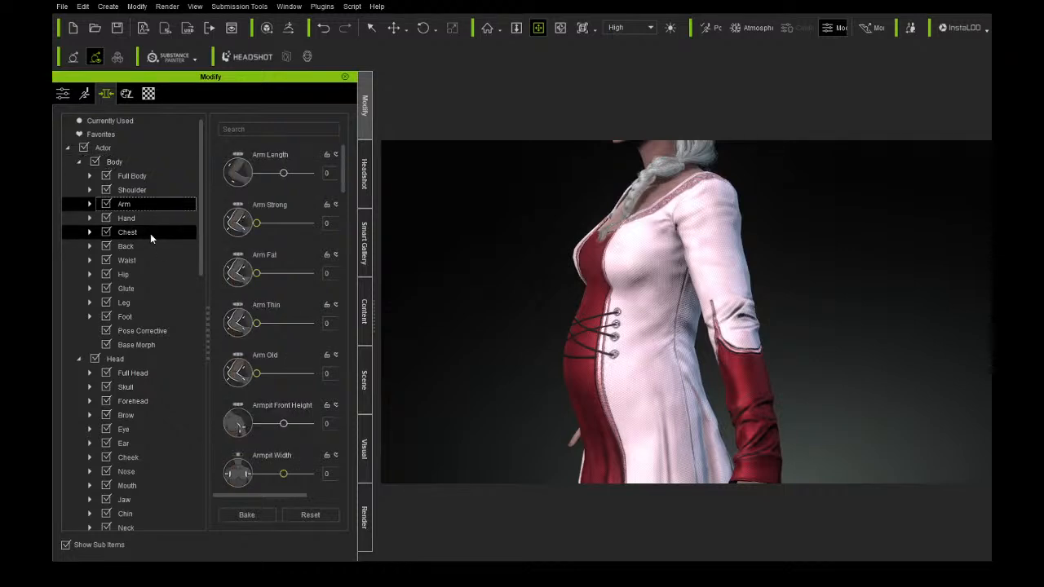
left_click(150, 233)
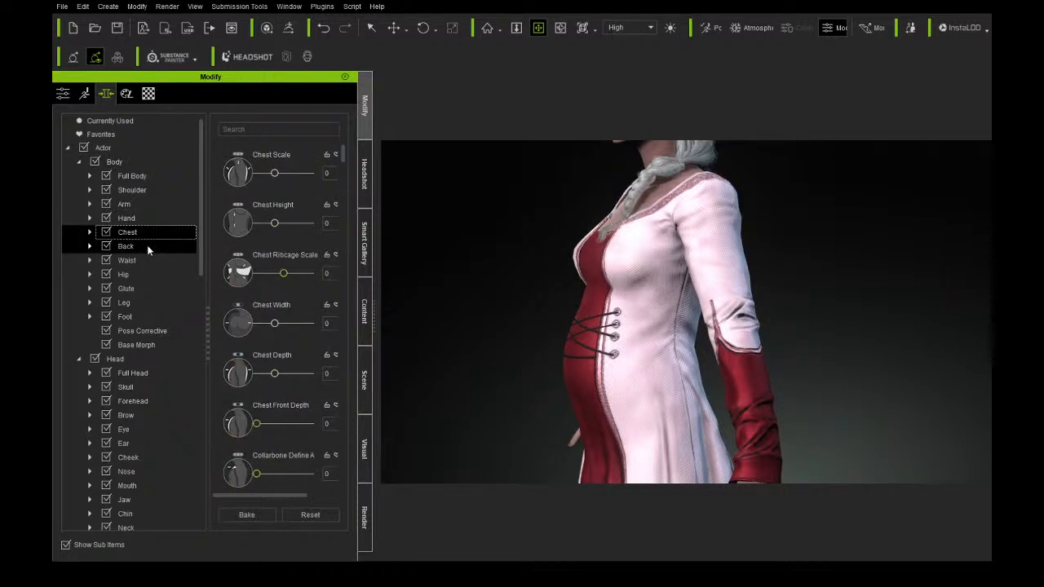
left_click(147, 245)
left_click(155, 237)
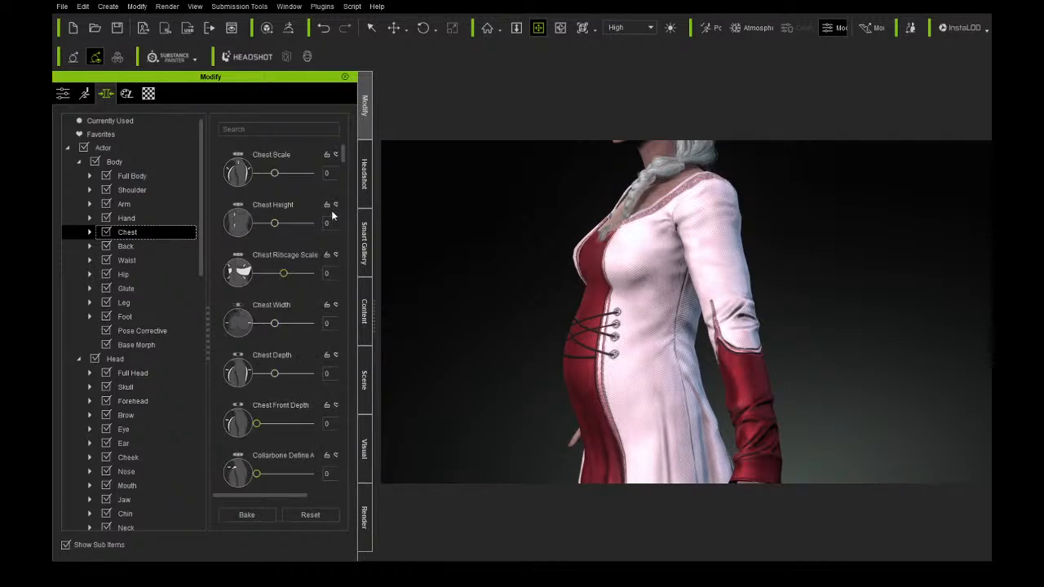
left_click_drag(340, 154, 323, 509)
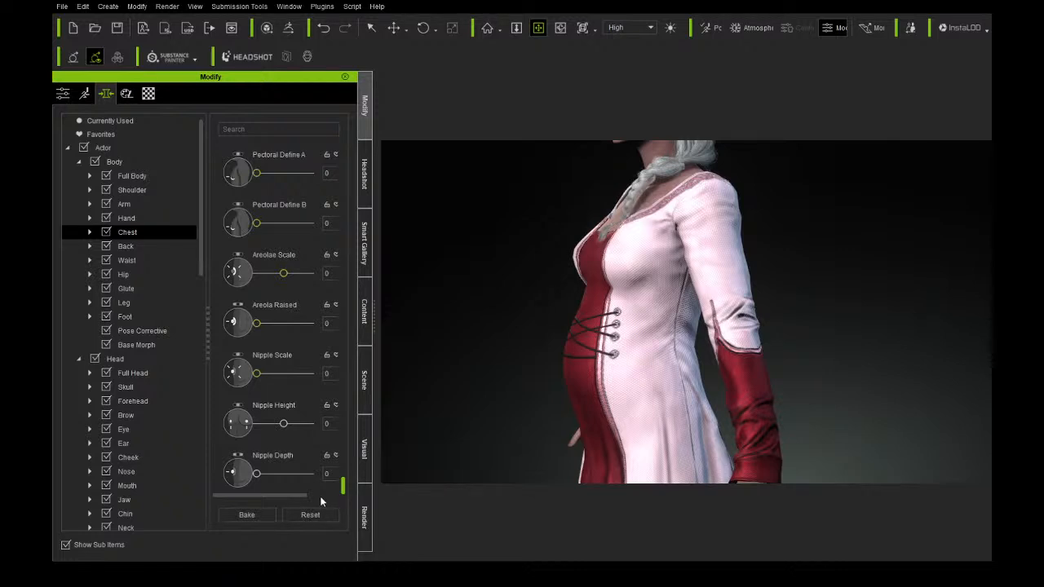
left_click(138, 245)
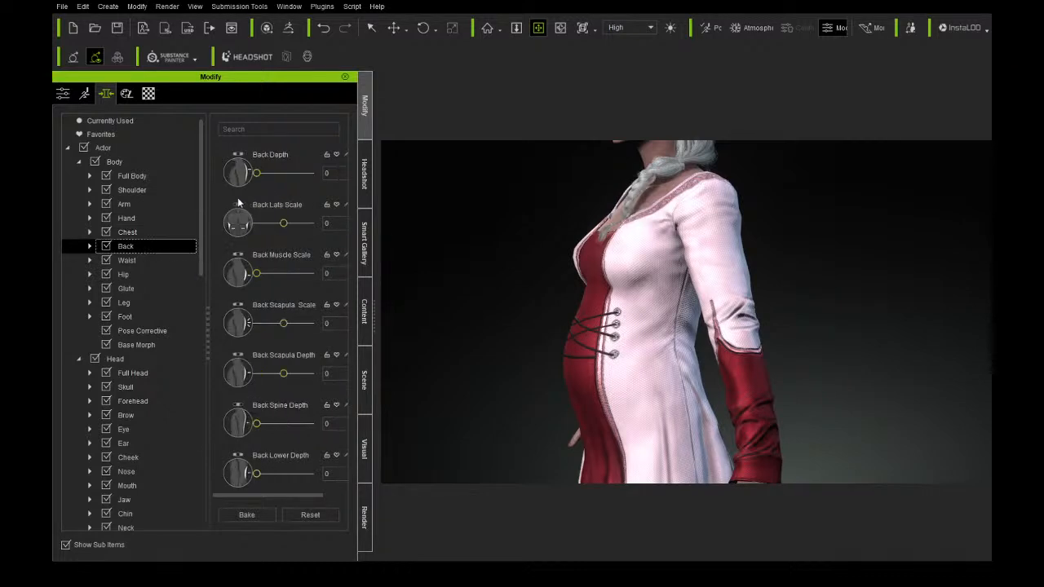
left_click(165, 261)
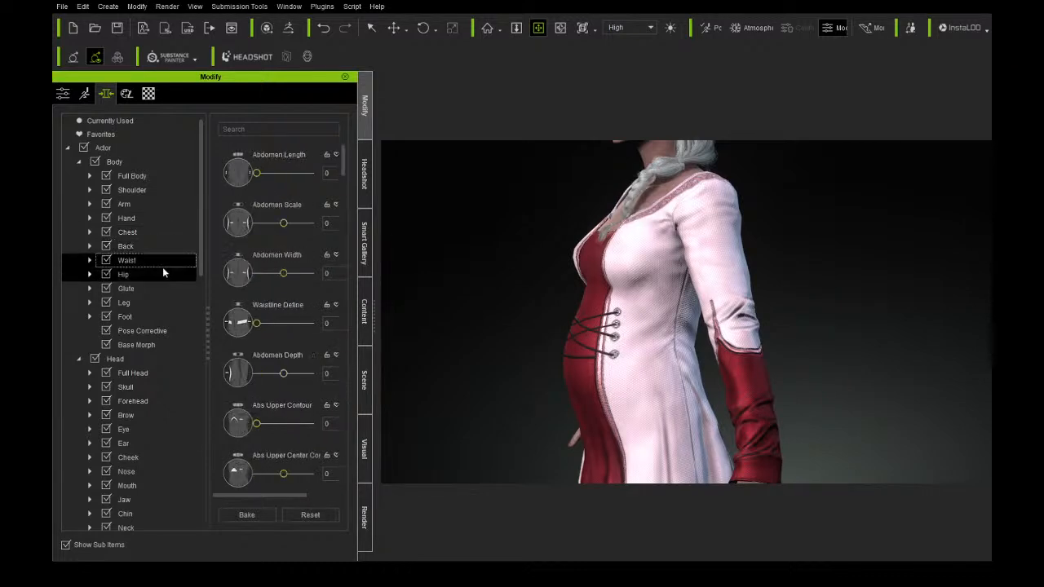
left_click(154, 290)
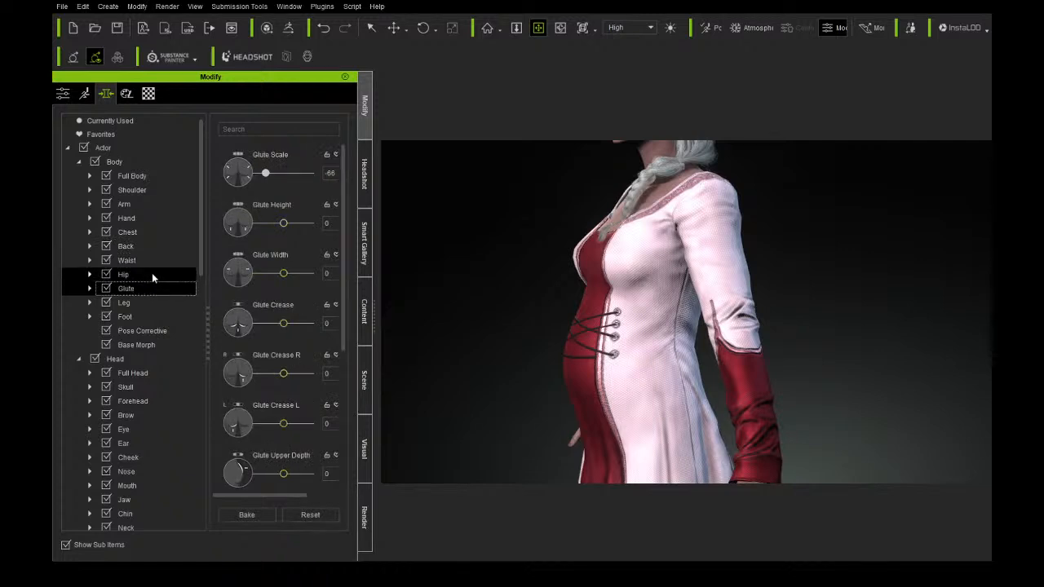
Set the Waist group's Pregnant morph to 0 and check the dress's fit from the side and front.
left_click(151, 261)
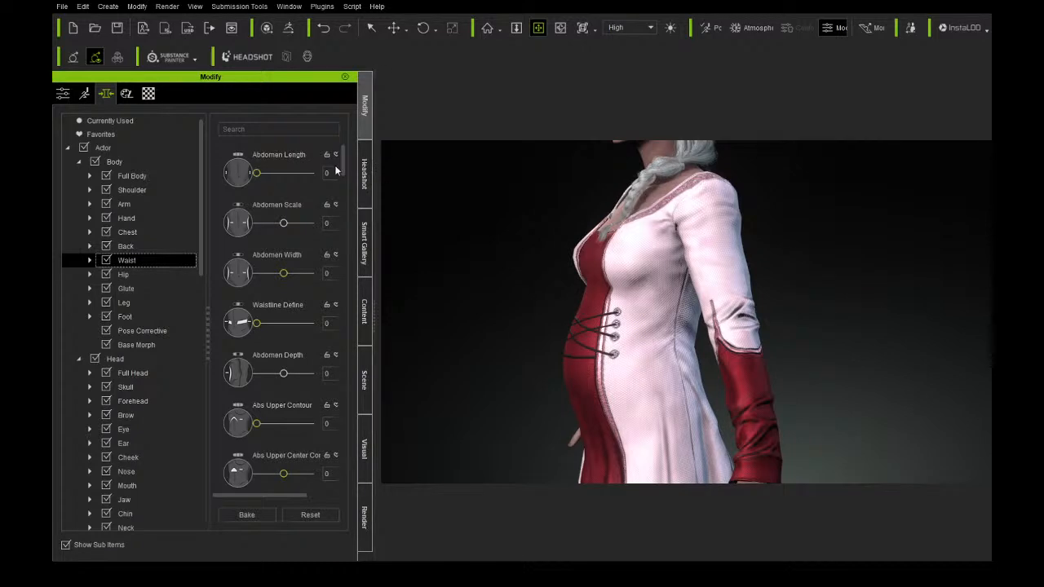
left_click_drag(341, 161, 342, 235)
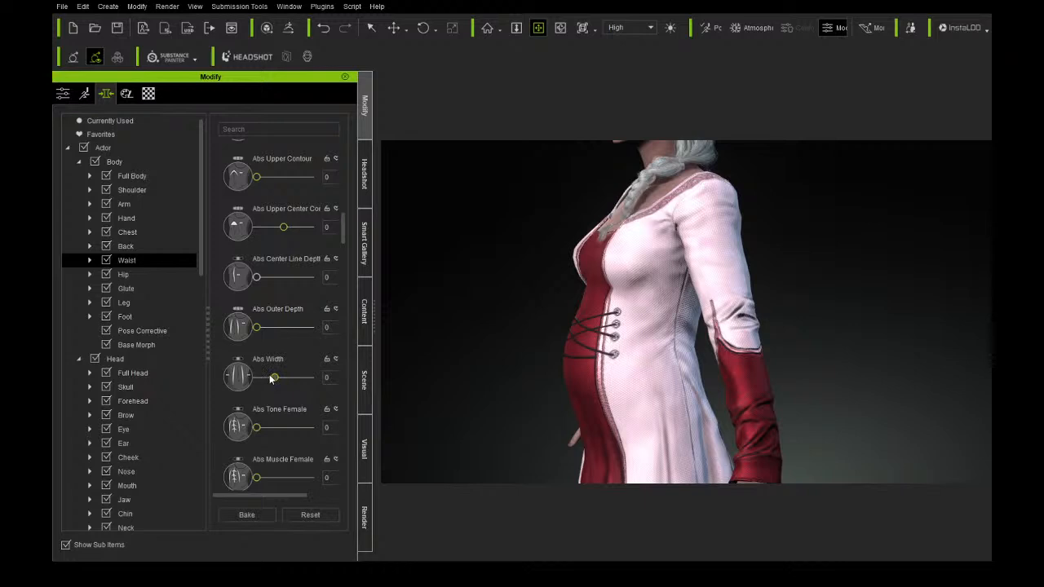
scroll(284, 381, "down", 4)
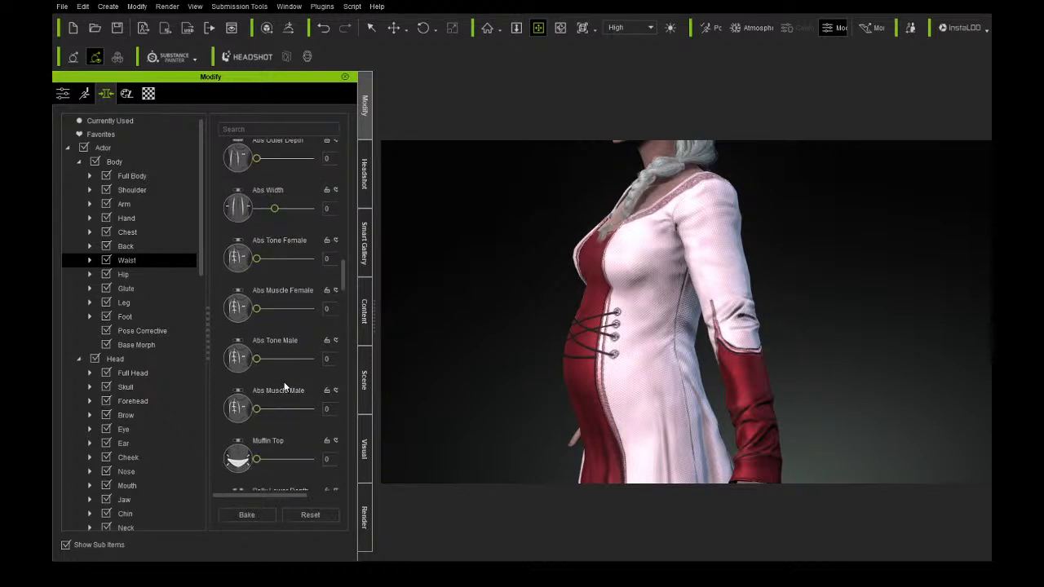
scroll(285, 387, "down", 2)
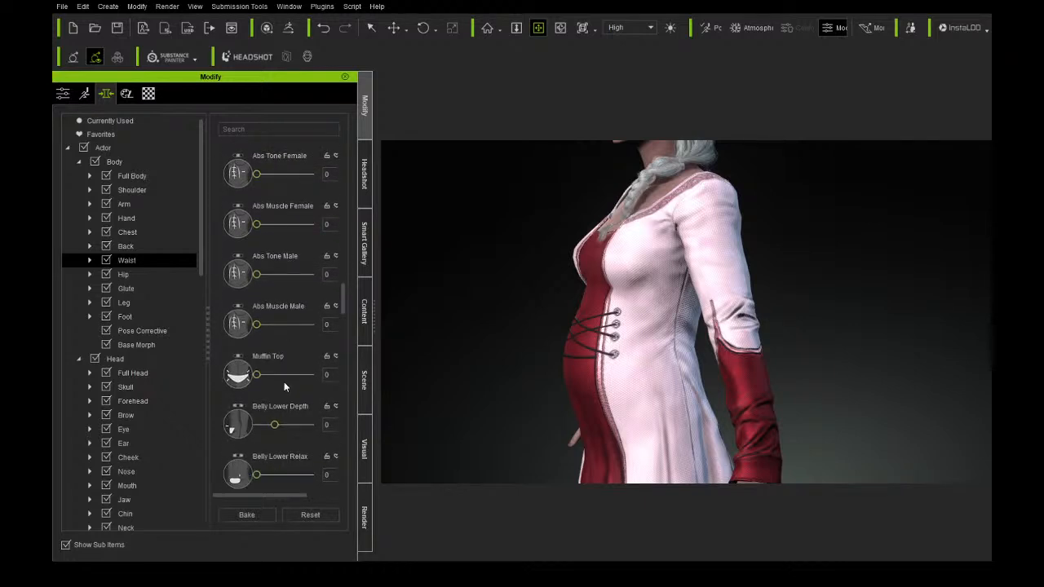
scroll(284, 385, "down", 3)
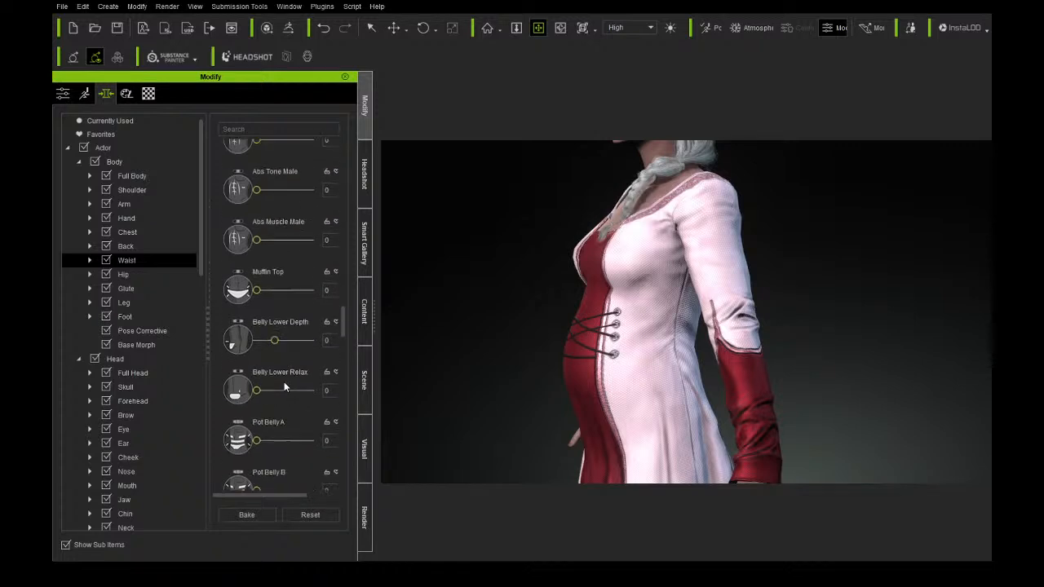
scroll(284, 382, "down", 4)
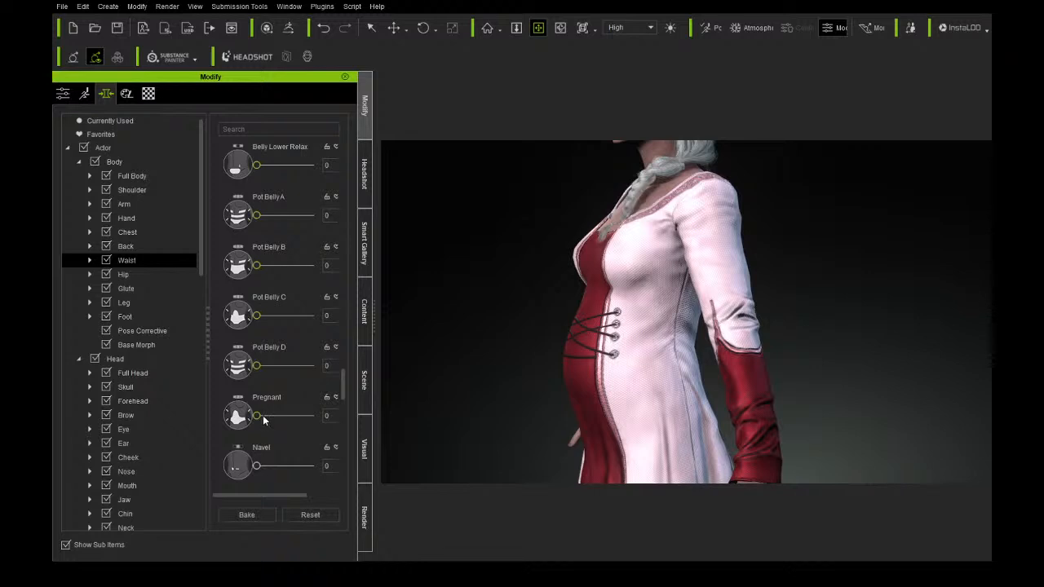
left_click_drag(381, 414, 153, 414)
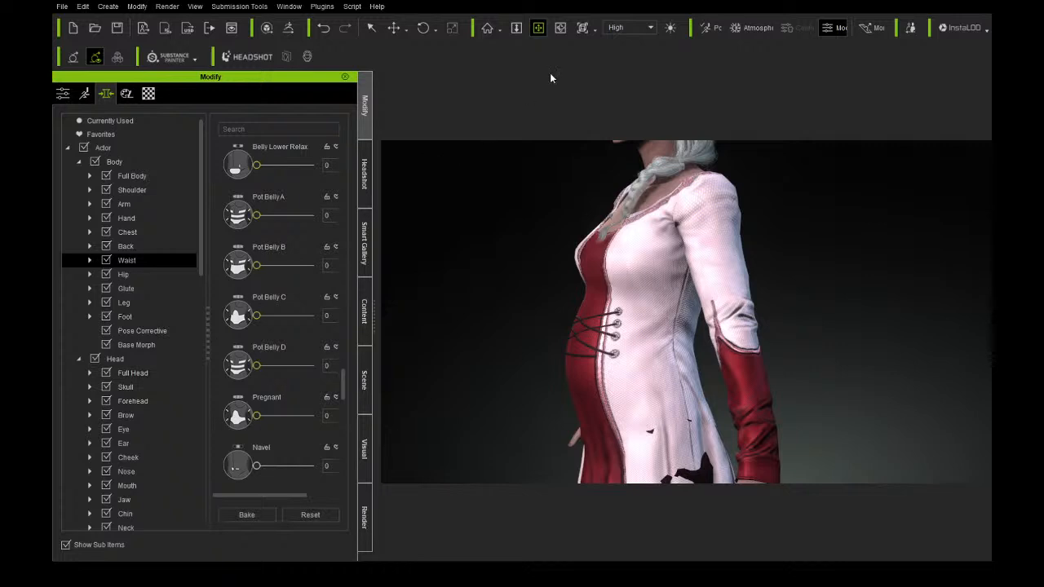
left_click(536, 30)
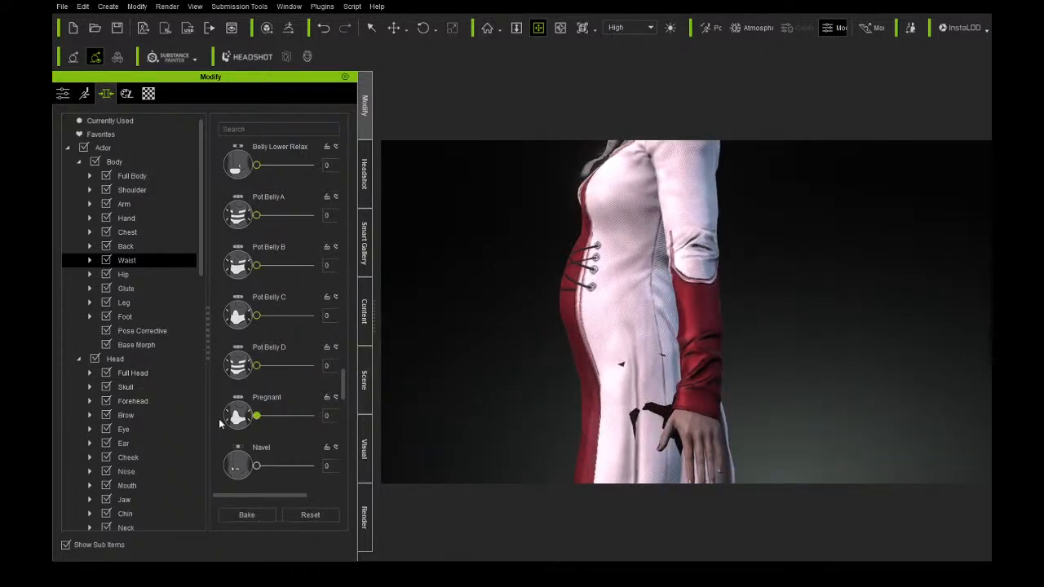
right_click_drag(620, 274, 759, 271)
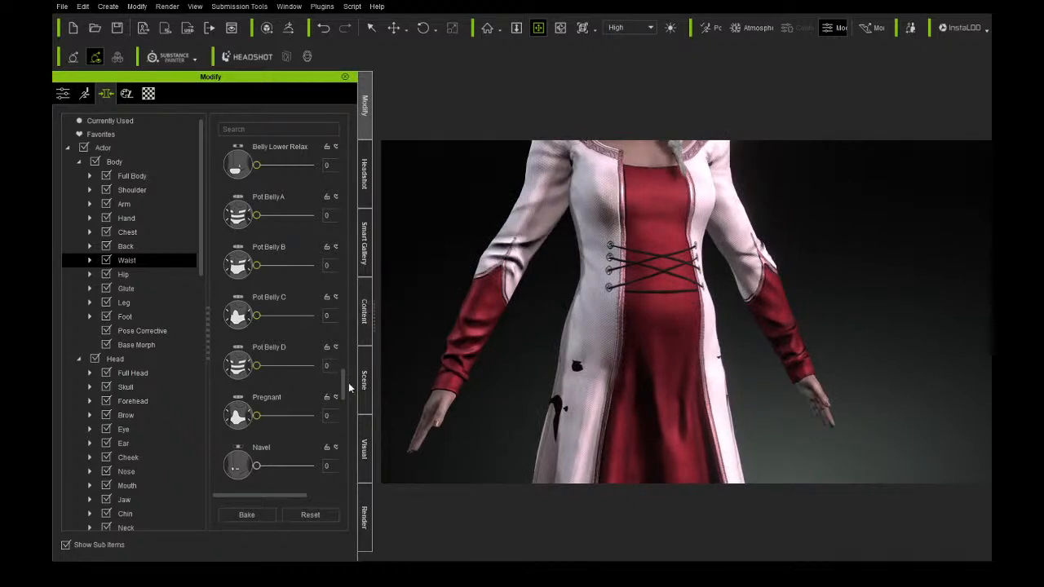
Look through the Waist, Base Morph, Pose Corrective, Foot, Leg and overall Body morph sliders for a way to flatten the belly.
mouse_move(345, 380)
left_mouse_down()
mouse_move(343, 487)
mouse_move(348, 376)
left_mouse_up()
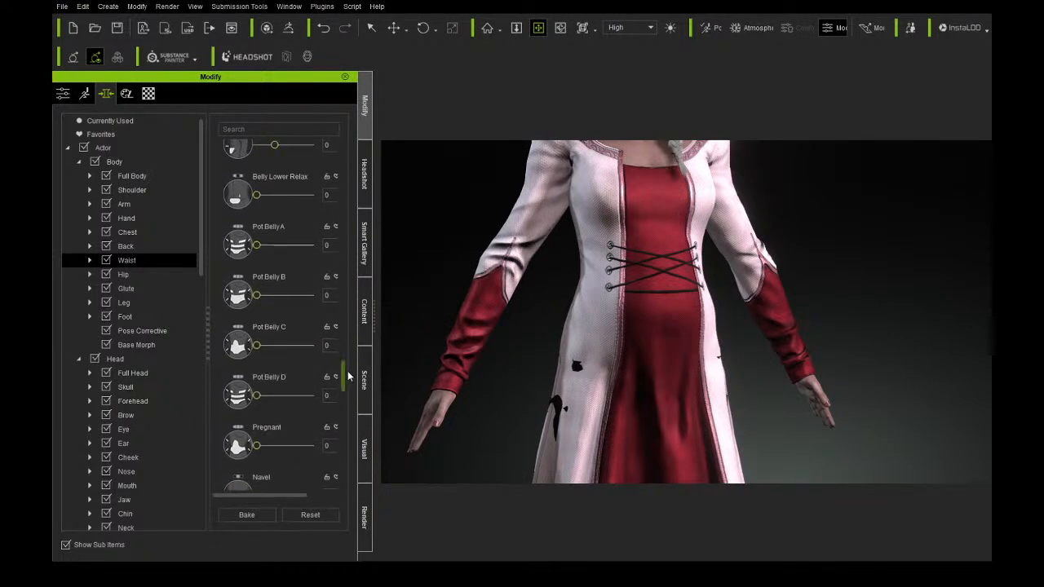
left_click(152, 346)
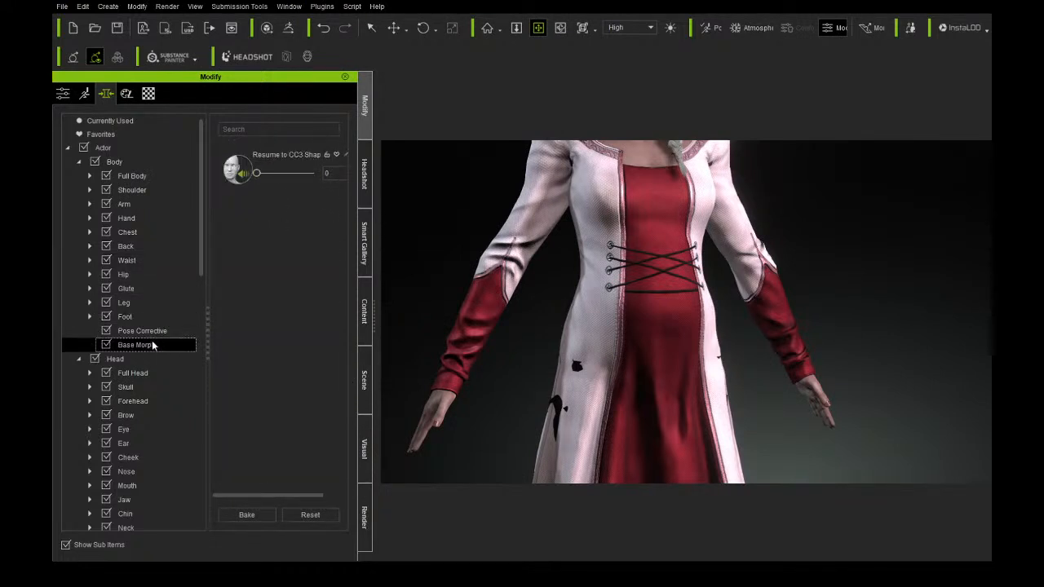
left_click(152, 335)
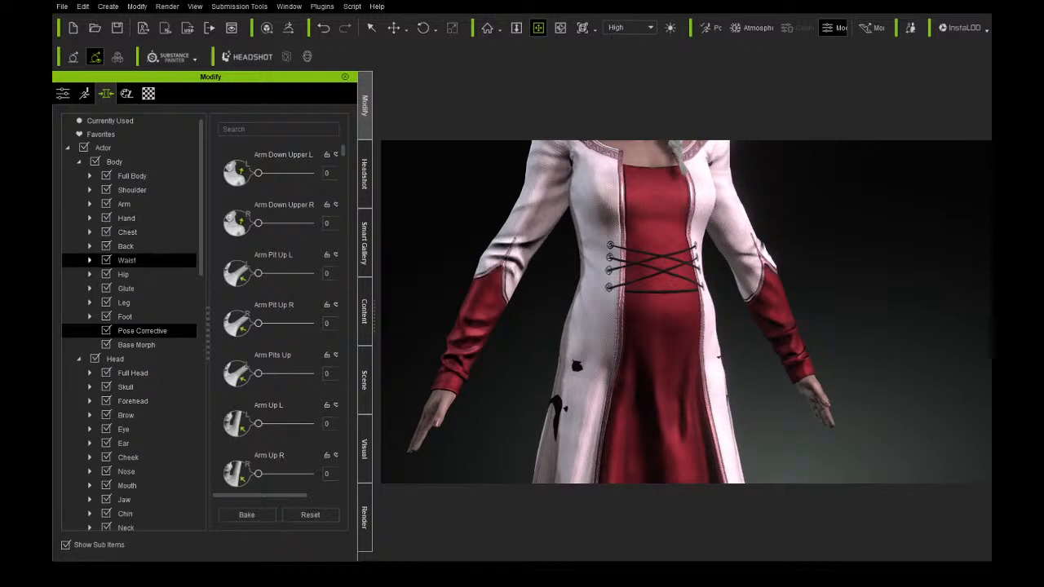
left_click(161, 319)
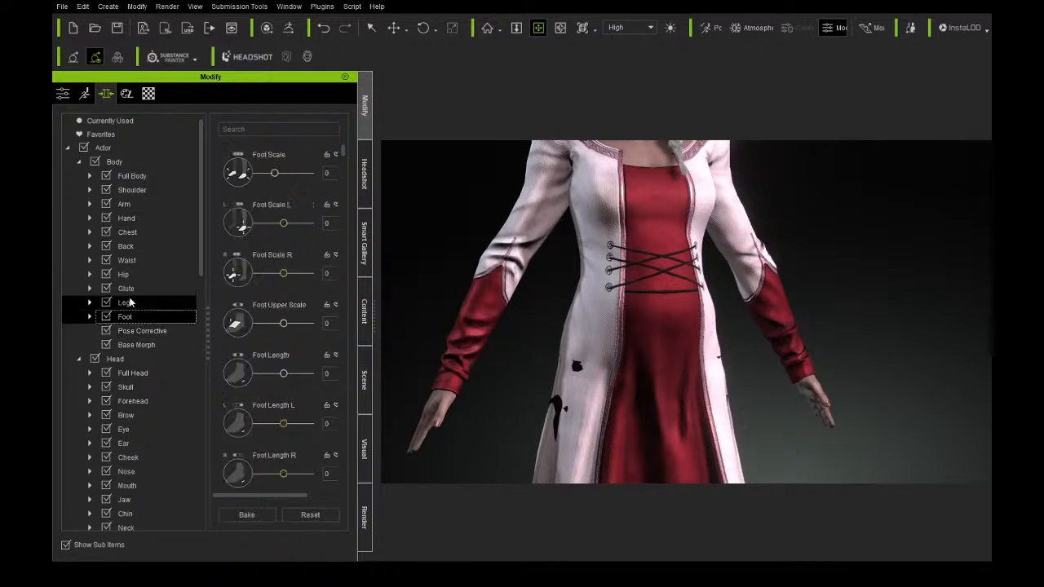
left_click(128, 304)
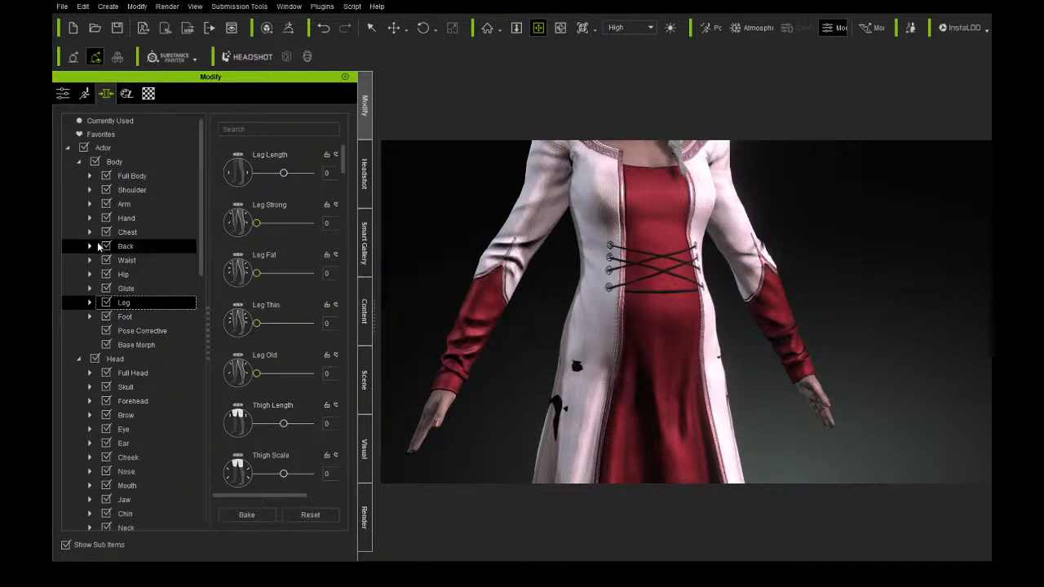
left_click(123, 164)
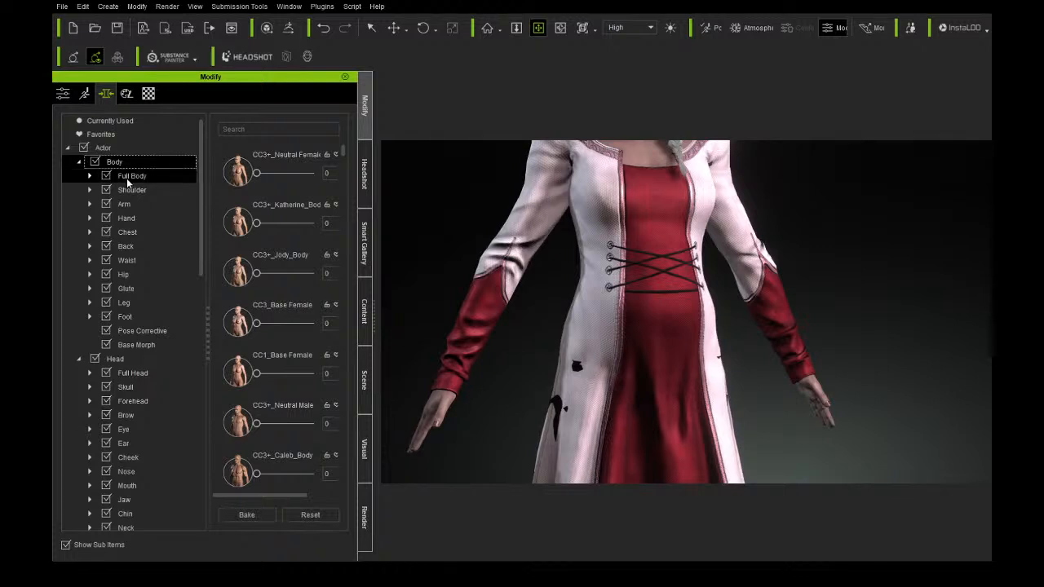
Try the Full Body group's Body Fat A morph at -25 and undo the change.
left_click(127, 175)
left_click_drag(341, 155, 338, 249)
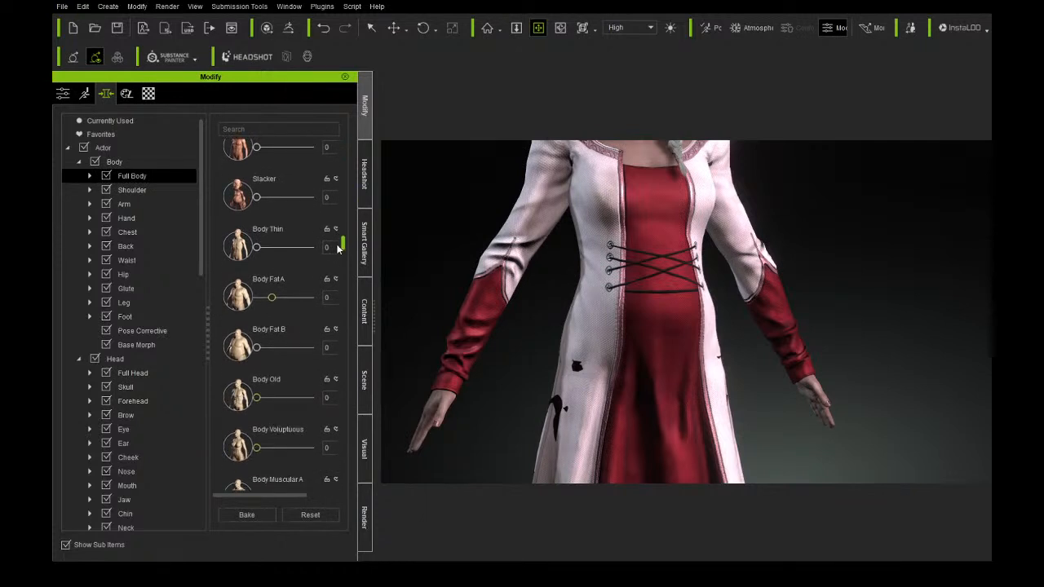
left_click_drag(272, 298, 262, 302)
key("ctrl+z")
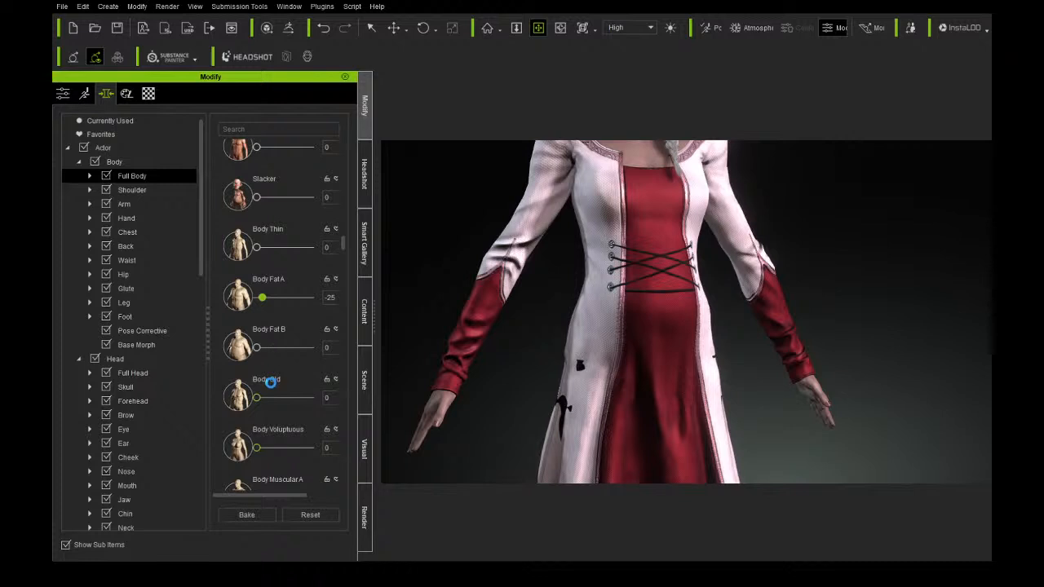
Review the remaining Full Body morphs and examine the character's belly, chest and face from the front and side.
left_click_drag(343, 242, 349, 498)
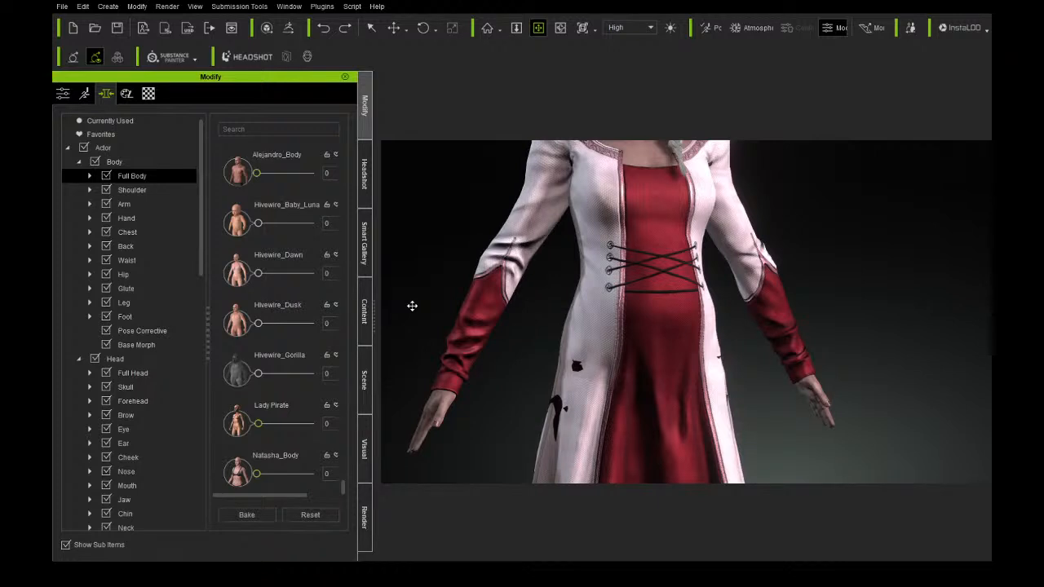
right_click_drag(643, 309, 307, 321)
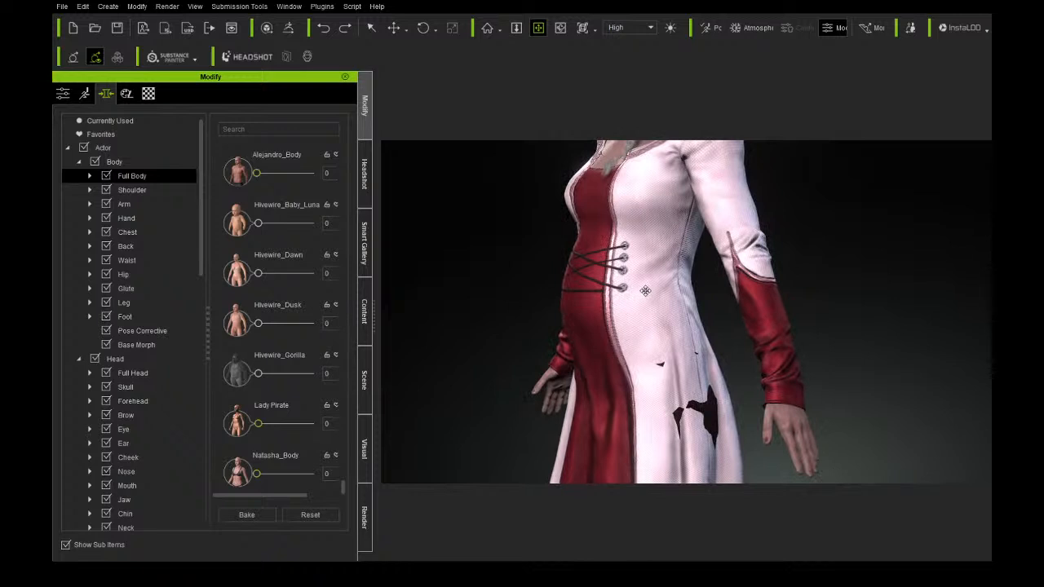
right_click_drag(671, 291, 605, 285)
left_click_drag(653, 245, 642, 359)
right_click_drag(642, 360, 677, 392)
scroll(677, 390, "up", 2)
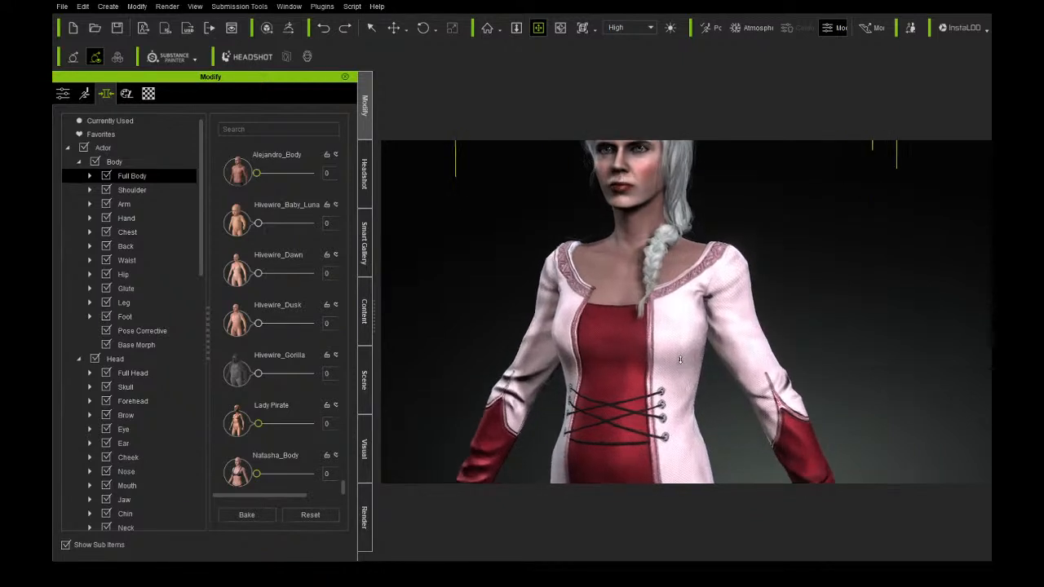
scroll(680, 360, "up", 2)
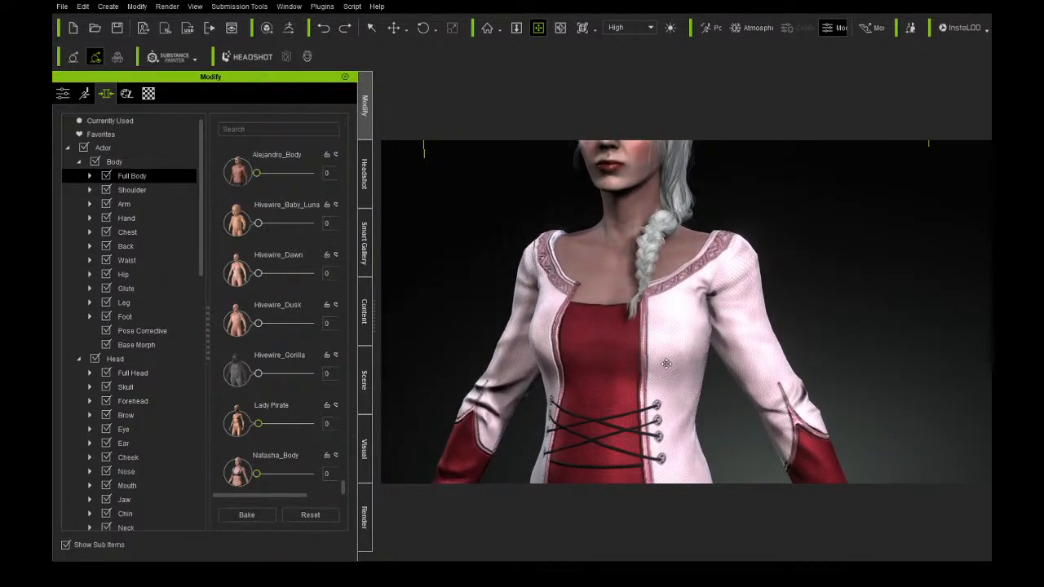
middle_click_drag(666, 364, 695, 398)
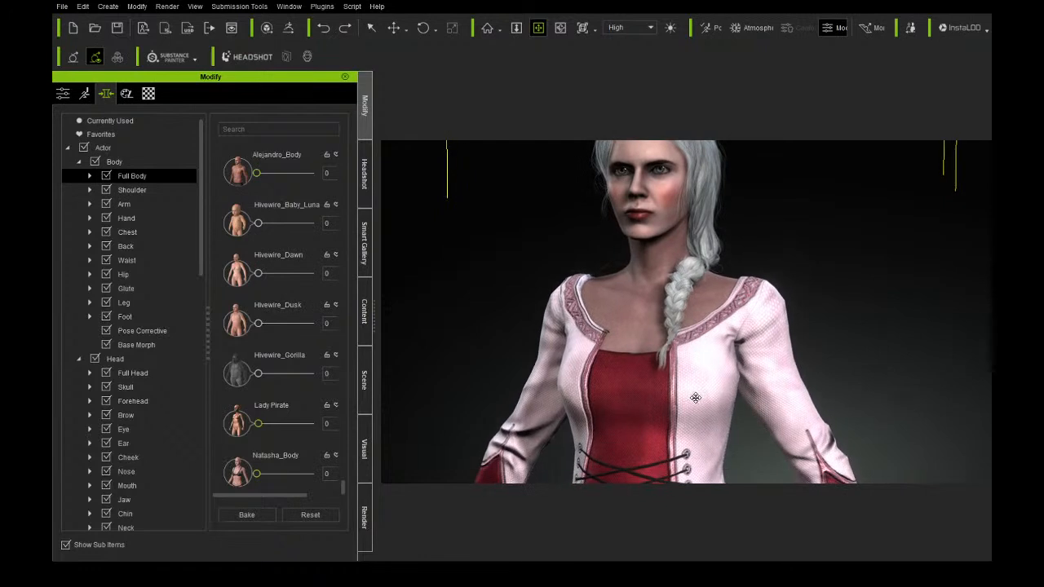
right_click_drag(695, 397, 537, 422)
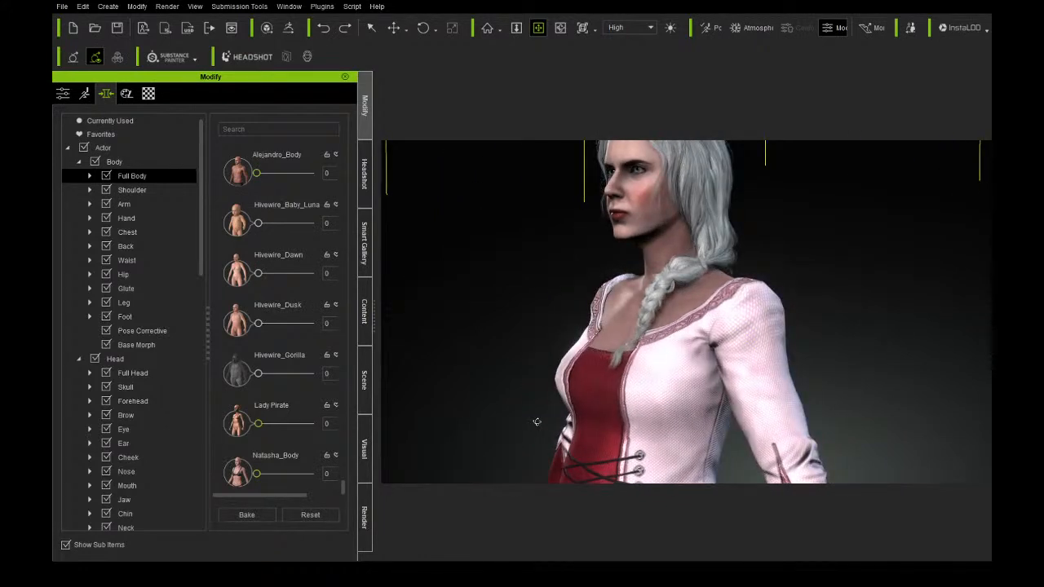
right_click_drag(568, 228, 688, 248)
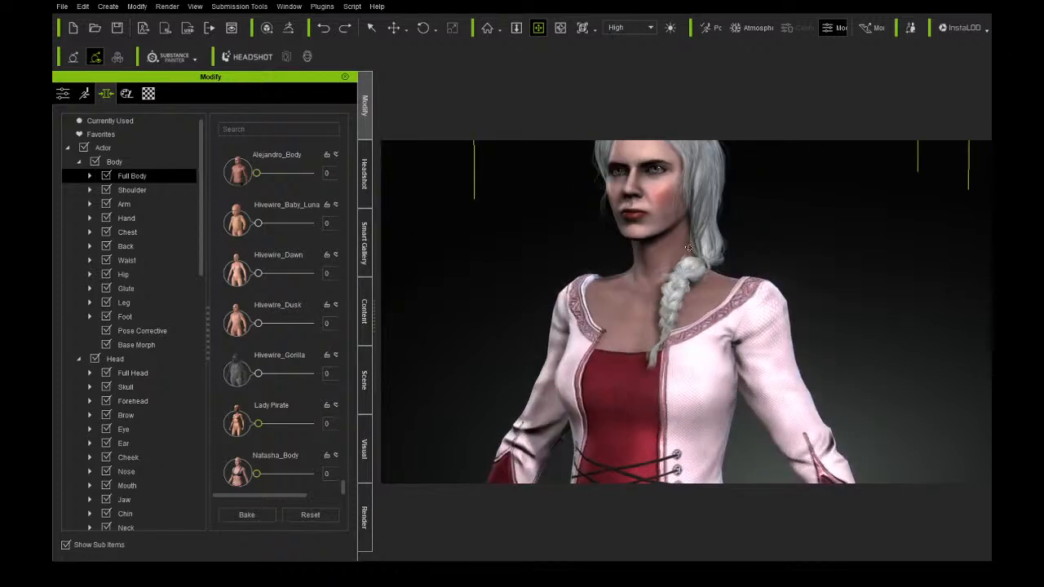
middle_click_drag(615, 195, 625, 273)
Apply the CC3+_Neutral_F preset from the AvatarMorphPreset/Body templates and check the dressed belly in side profile.
left_click(366, 311)
left_click(118, 104)
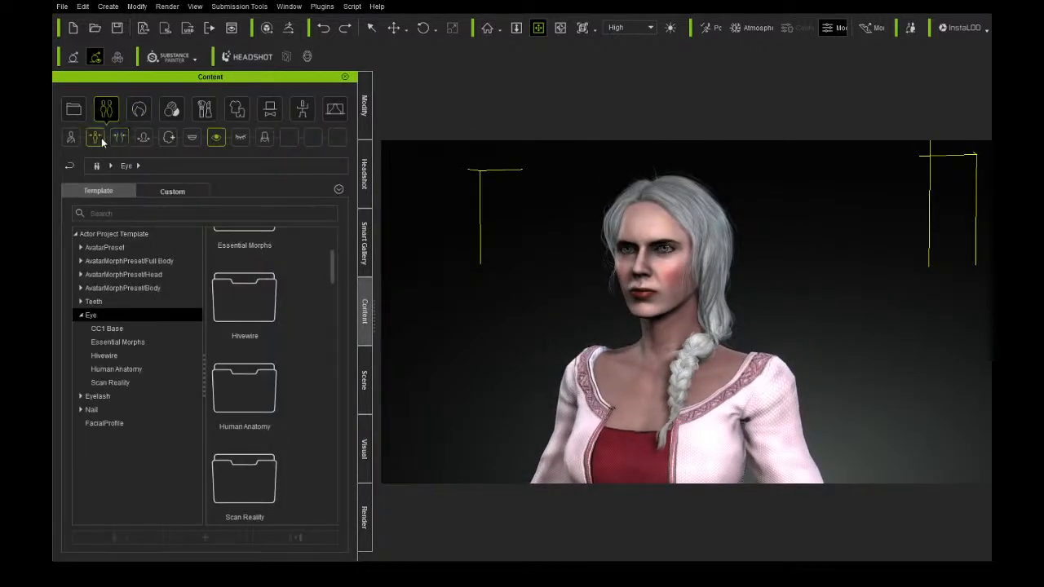
left_click(119, 137)
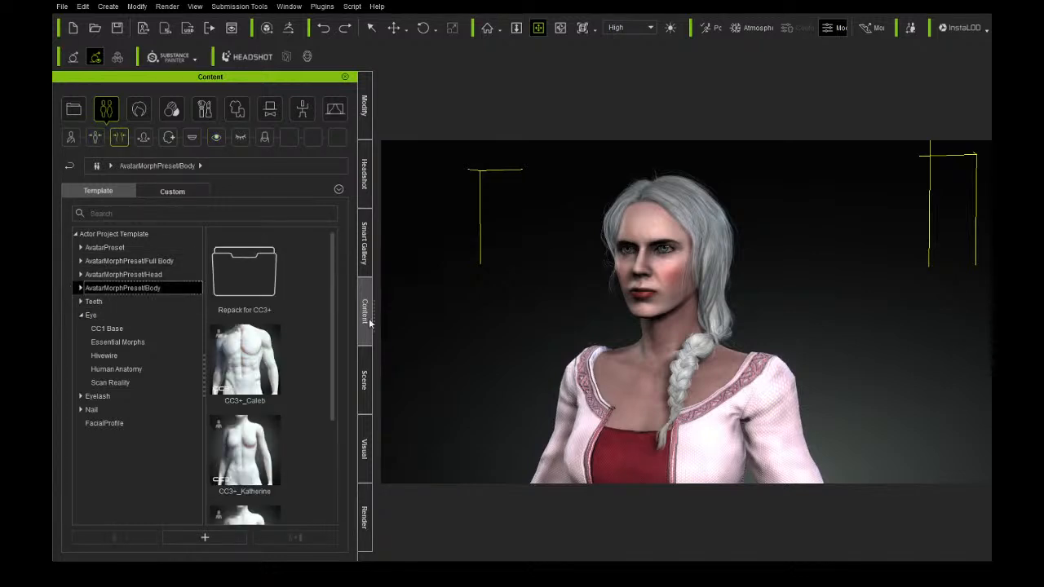
scroll(326, 343, "down", 1)
scroll(326, 344, "down", 1)
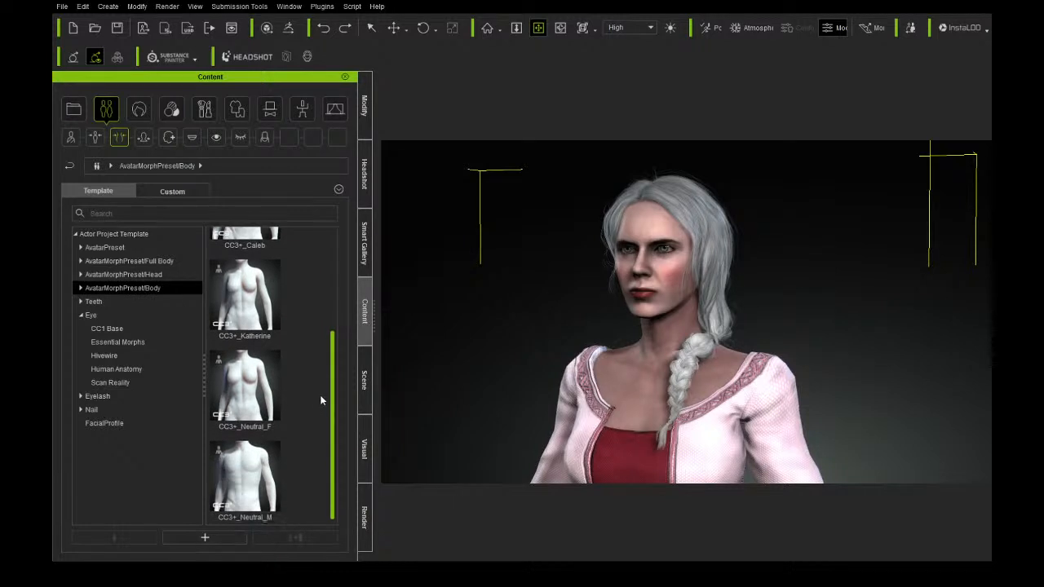
left_click(264, 385)
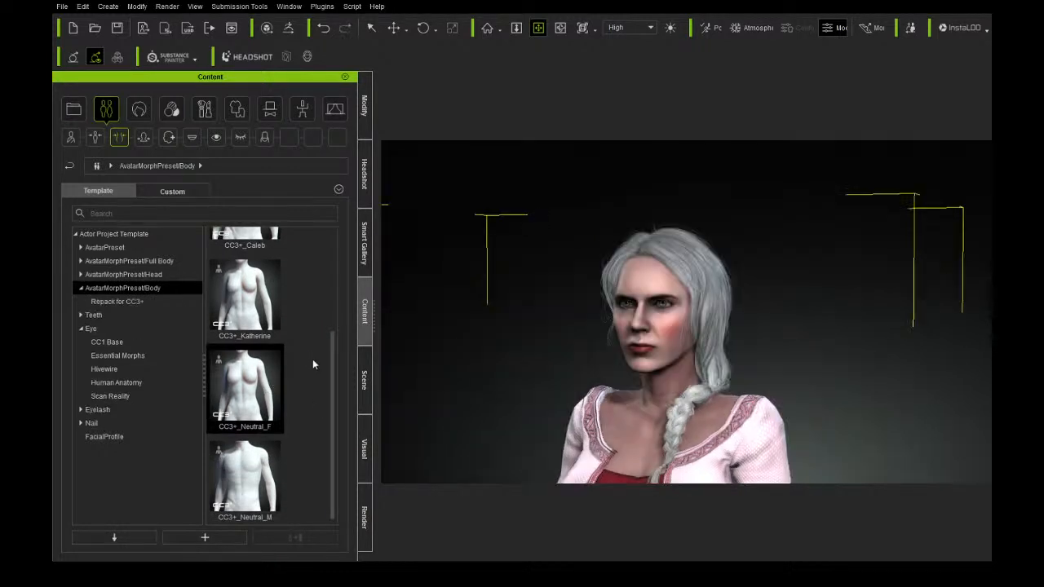
left_click_drag(646, 434, 574, 274)
right_click_drag(656, 385, 487, 394)
left_click_drag(571, 372, 589, 323)
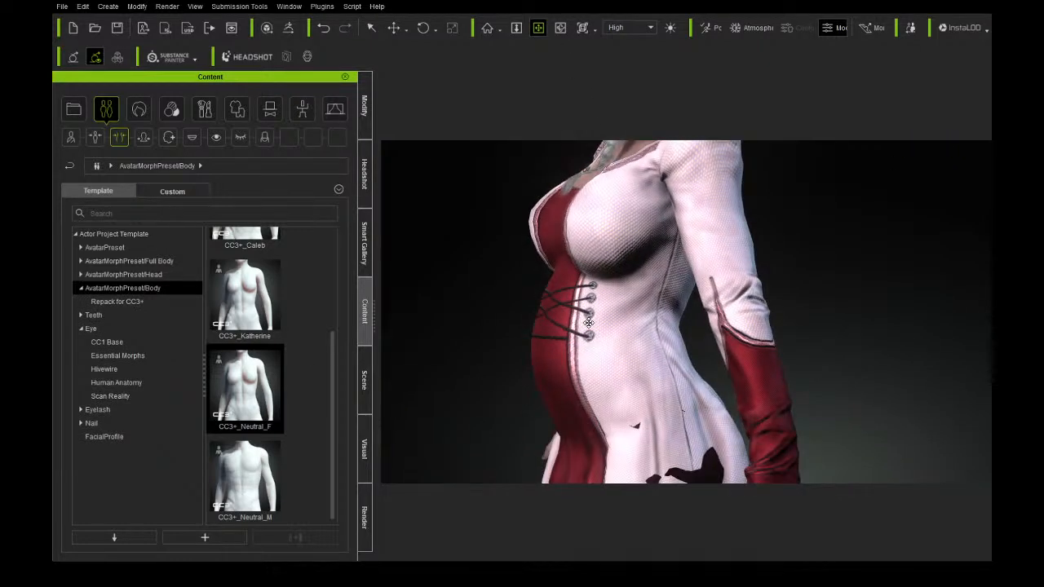
mouse_move(593, 330)
right_mouse_down()
mouse_move(520, 345)
mouse_move(605, 340)
right_mouse_up()
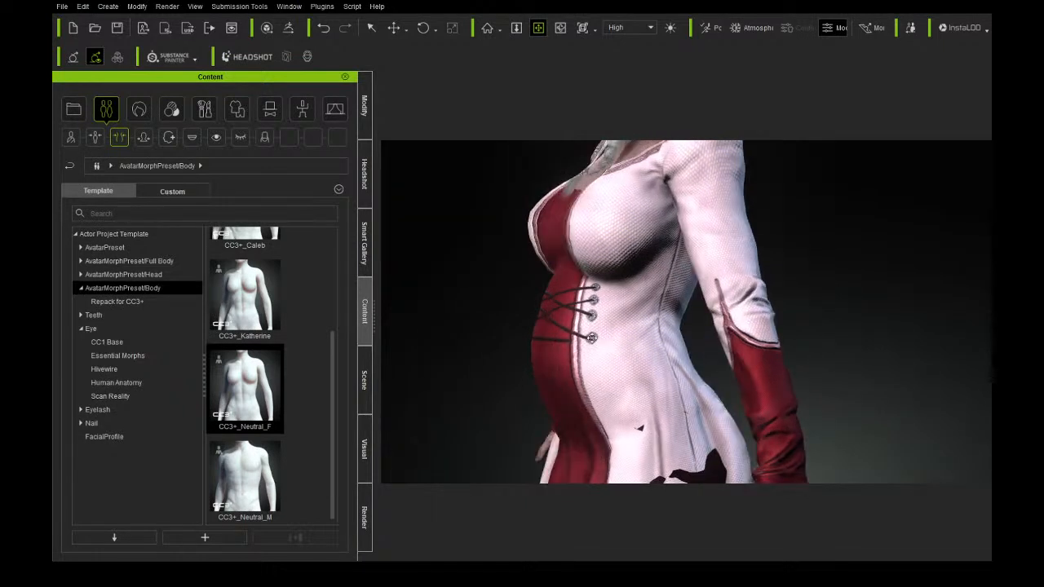
Try the CC3+_Katherine body preset and pick CC1_Base Female from the Repack for CC3+ folder.
scroll(275, 344, "up", 1)
double_click(248, 341)
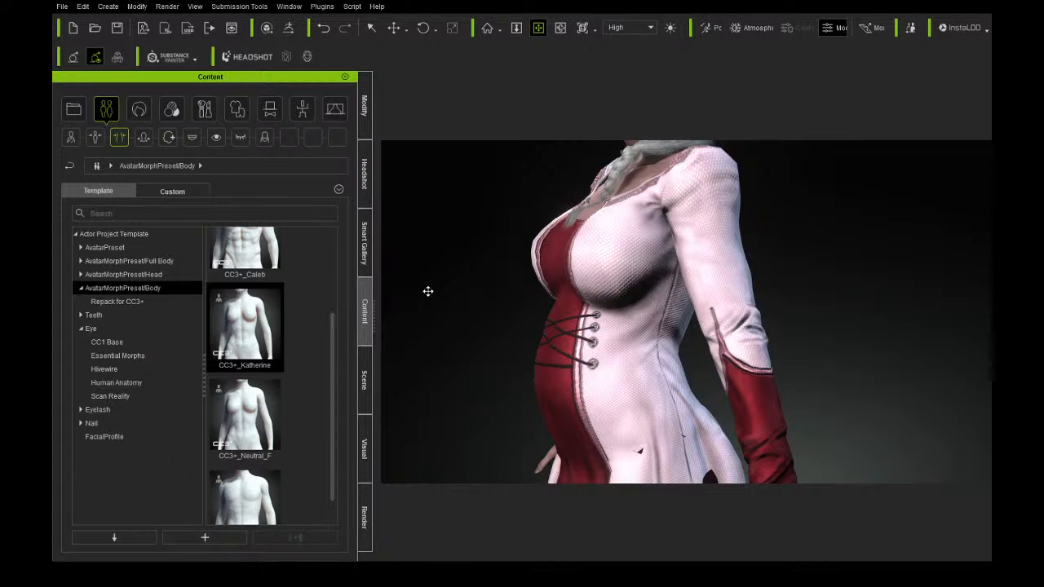
left_click(143, 302)
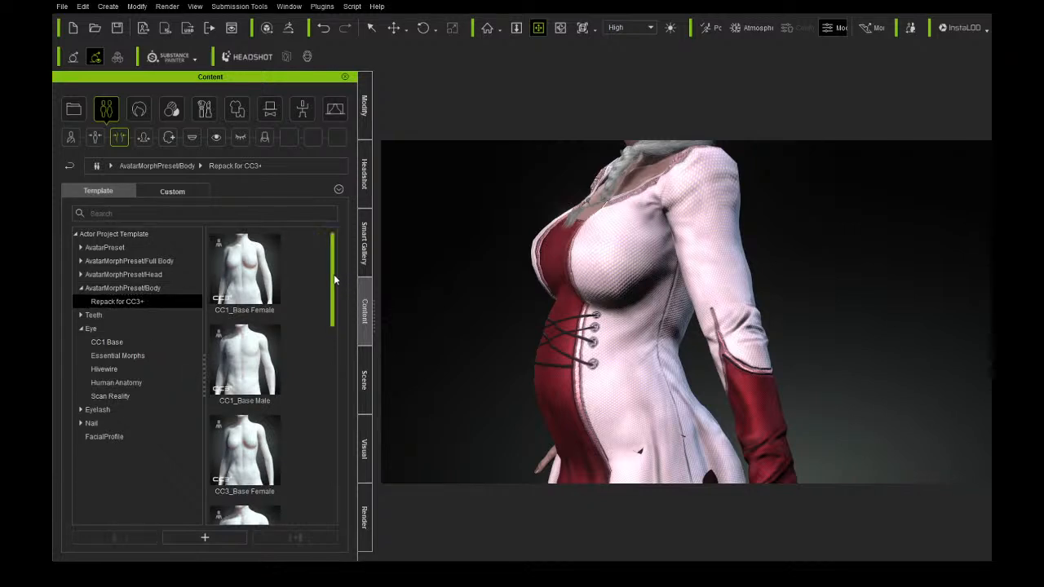
left_click(251, 291)
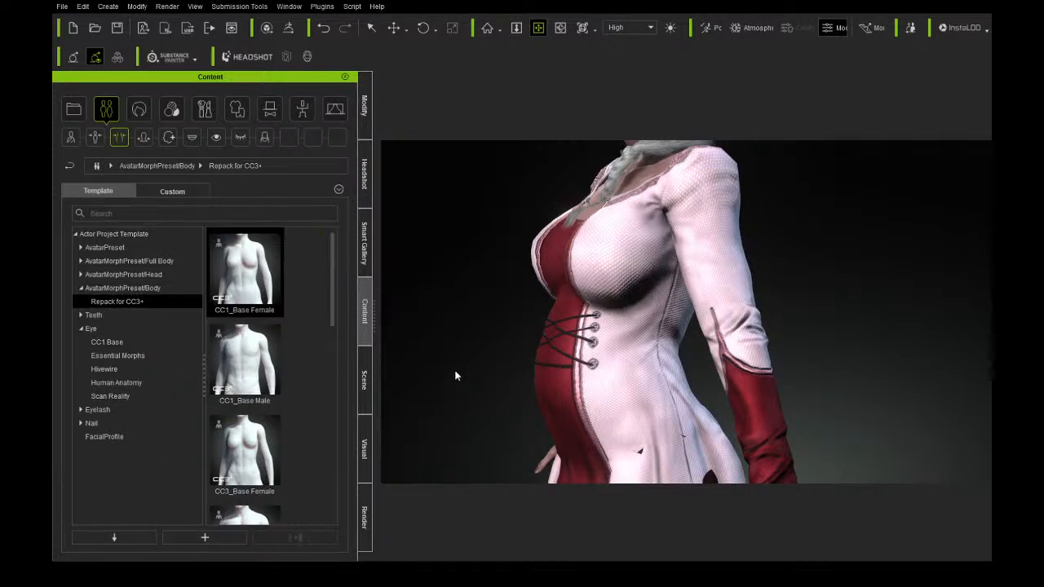
Inspect the body shape and the belly area of the dress from the side, at an angle and from the front.
scroll(446, 371, "down", 2)
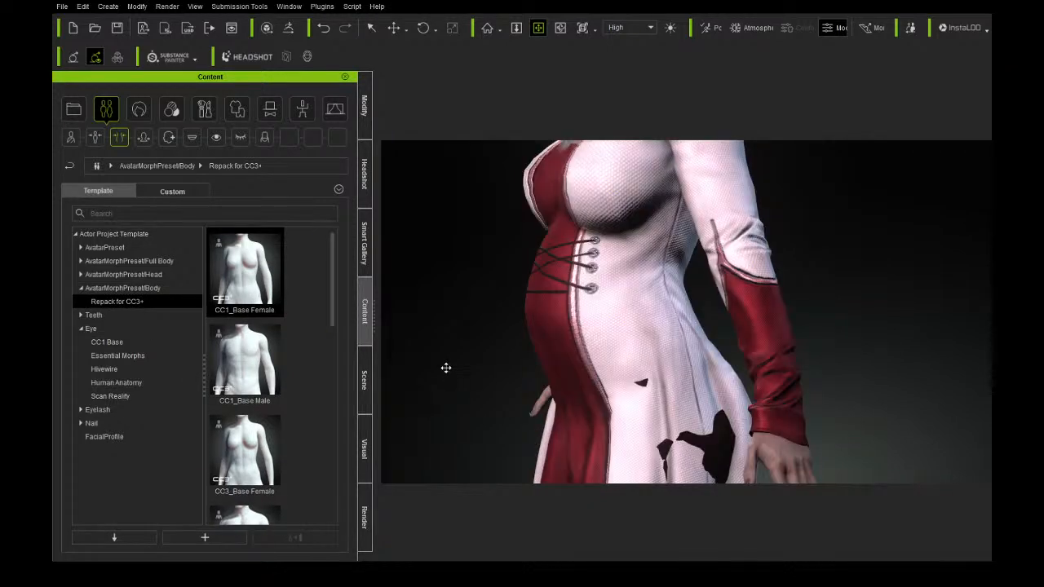
scroll(496, 338, "down", 4)
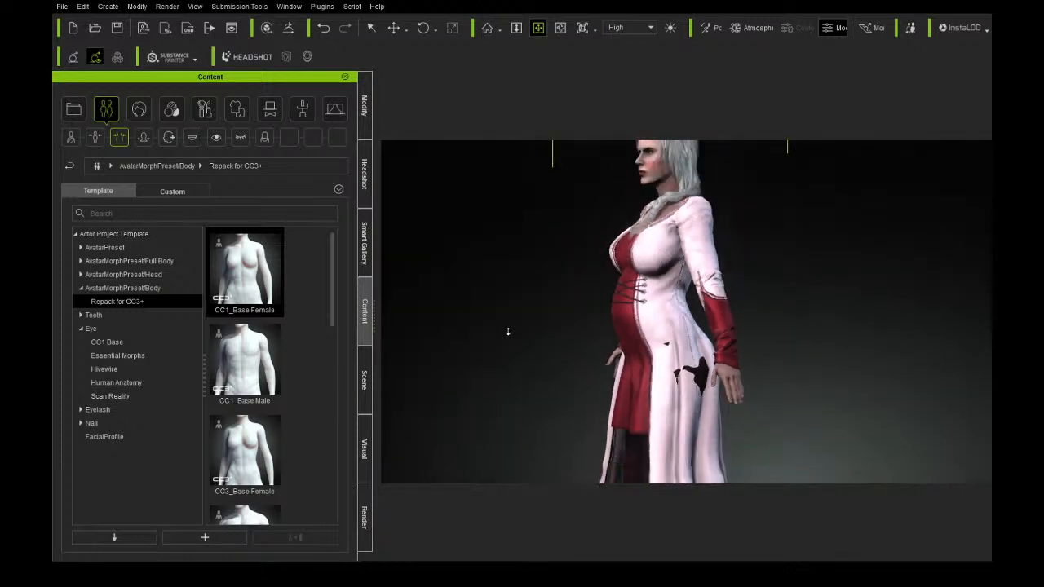
scroll(507, 331, "down", 2)
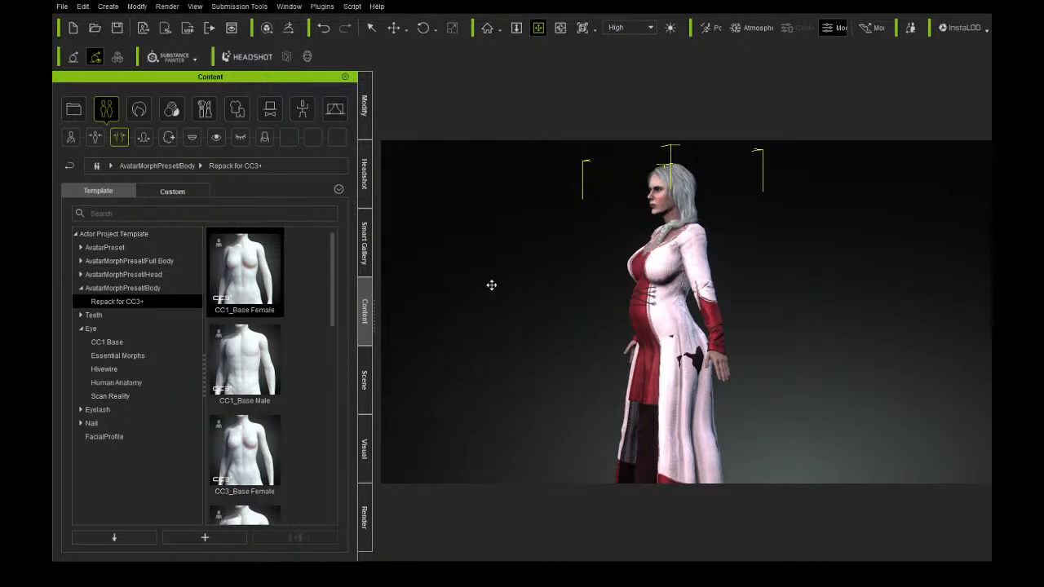
right_click_drag(579, 217, 701, 237)
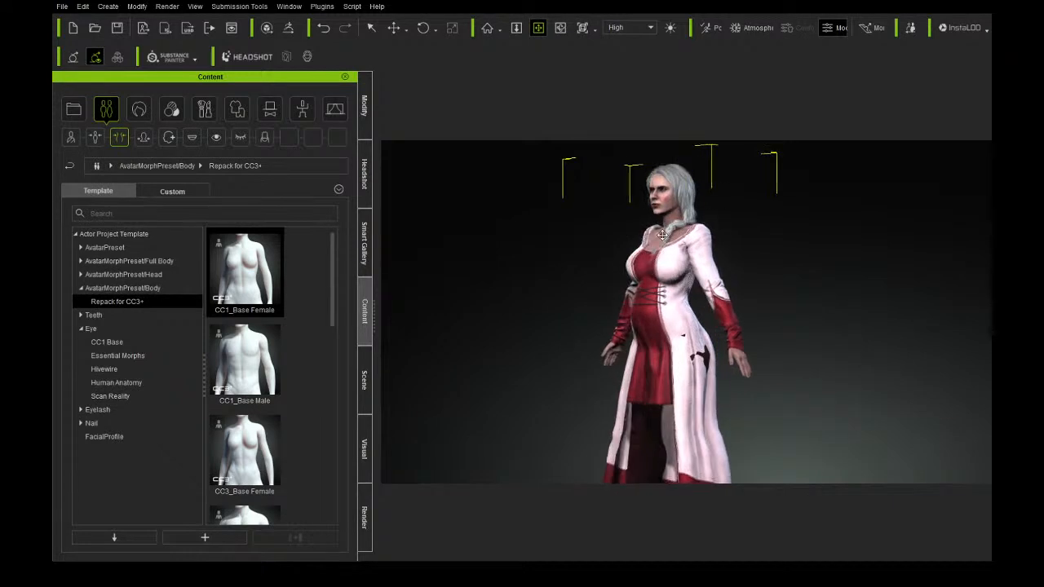
right_click_drag(747, 293, 841, 318)
scroll(764, 292, "up", 6)
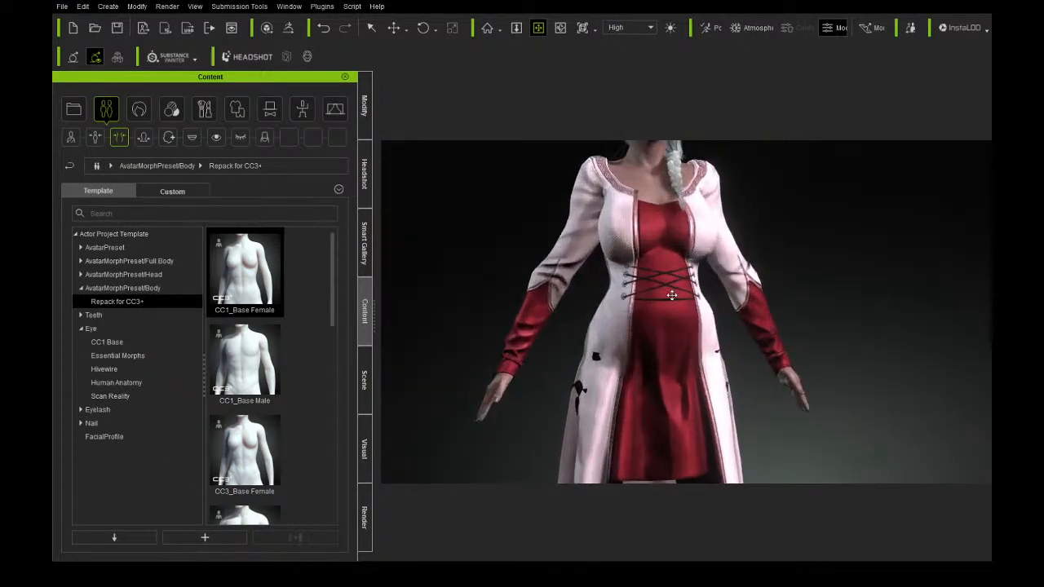
scroll(671, 296, "up", 2)
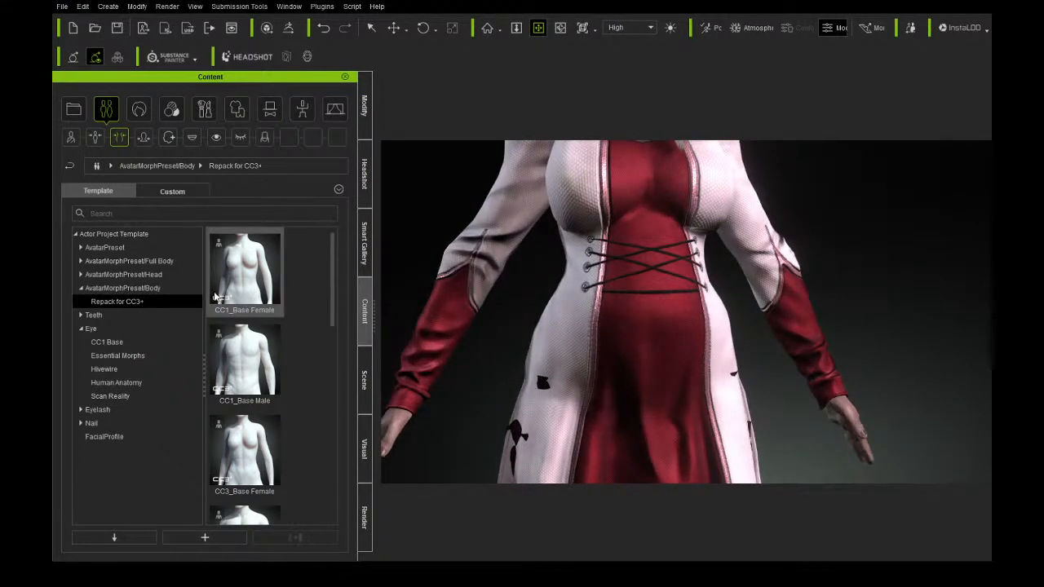
Apply the CC3+_Neutral_F preset from the AvatarMorphPreset/Full Body templates and check the figure from the front and side.
left_click(155, 261)
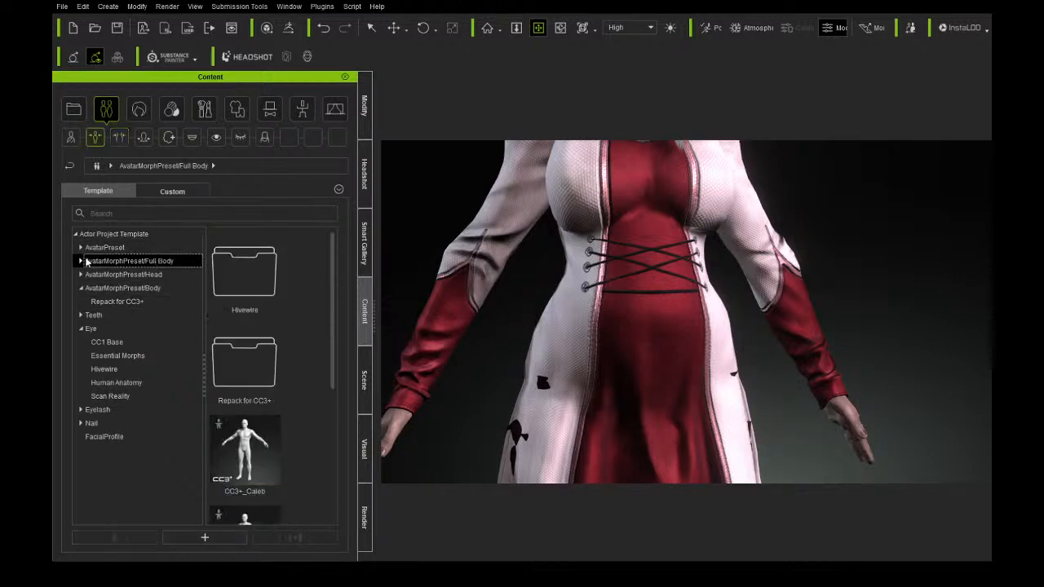
left_click_drag(332, 265, 333, 400)
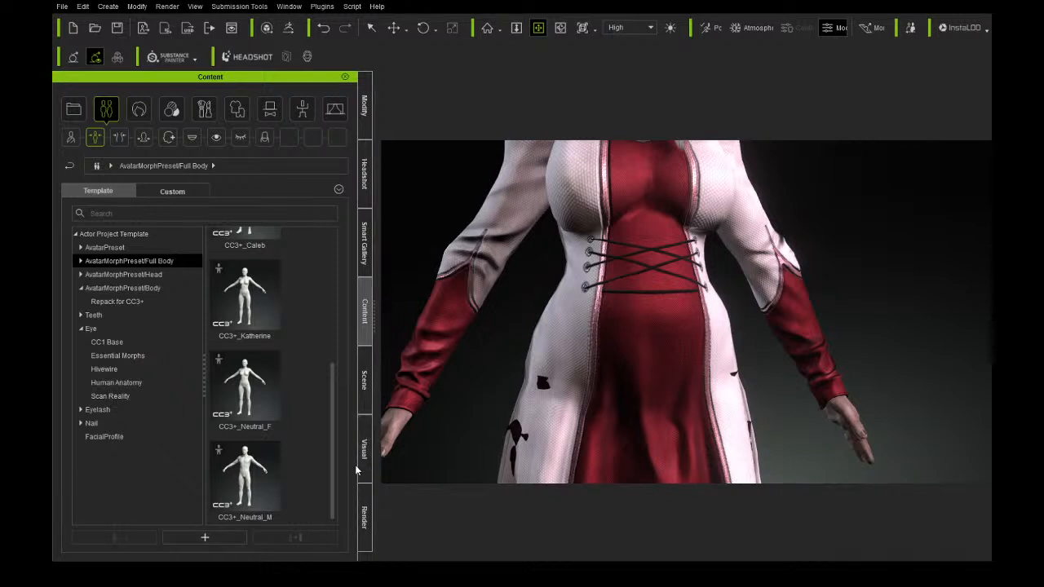
left_click(271, 419)
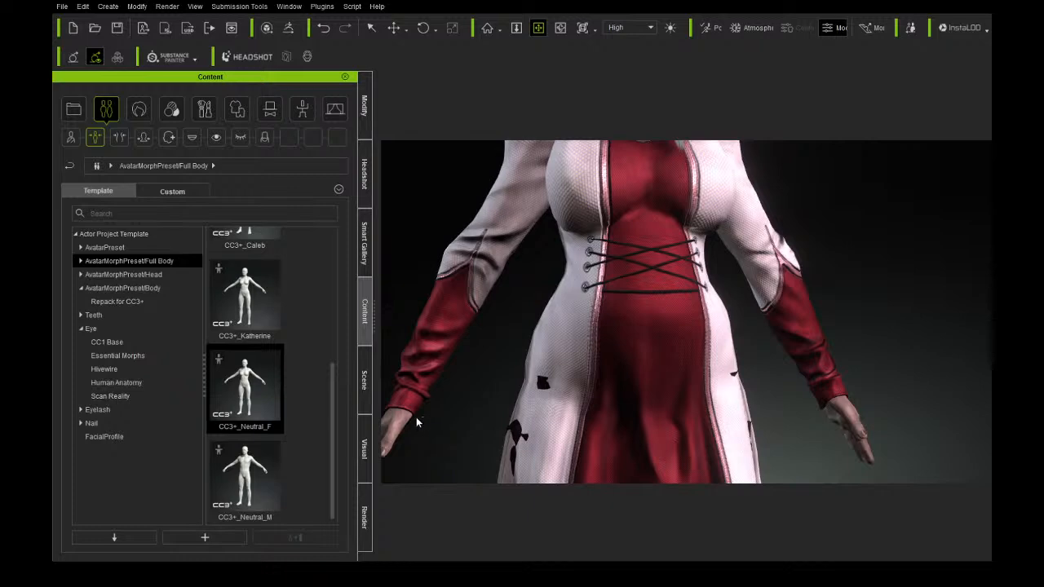
scroll(554, 345, "down", 3)
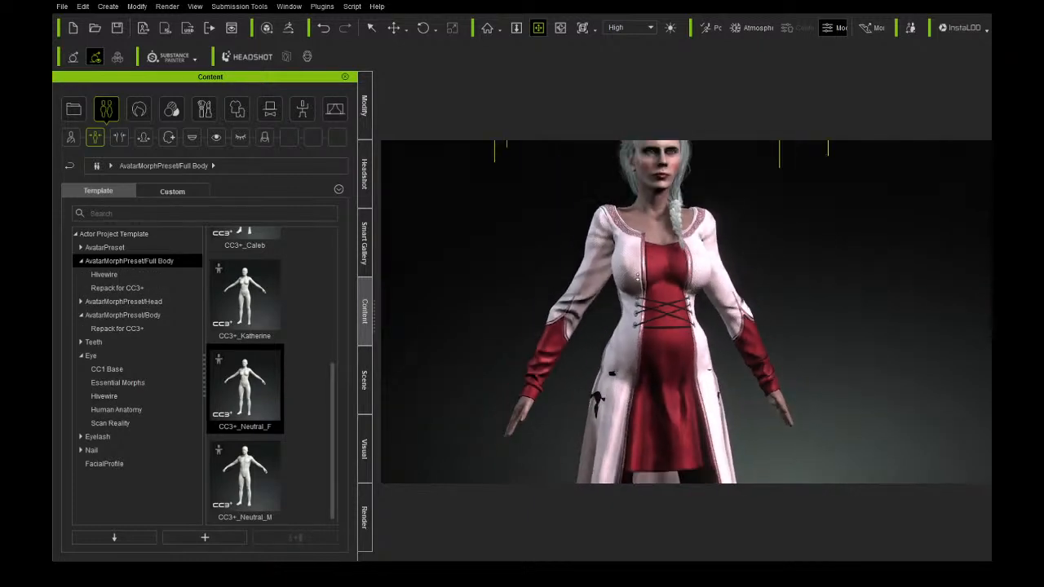
right_click_drag(428, 308, 878, 310)
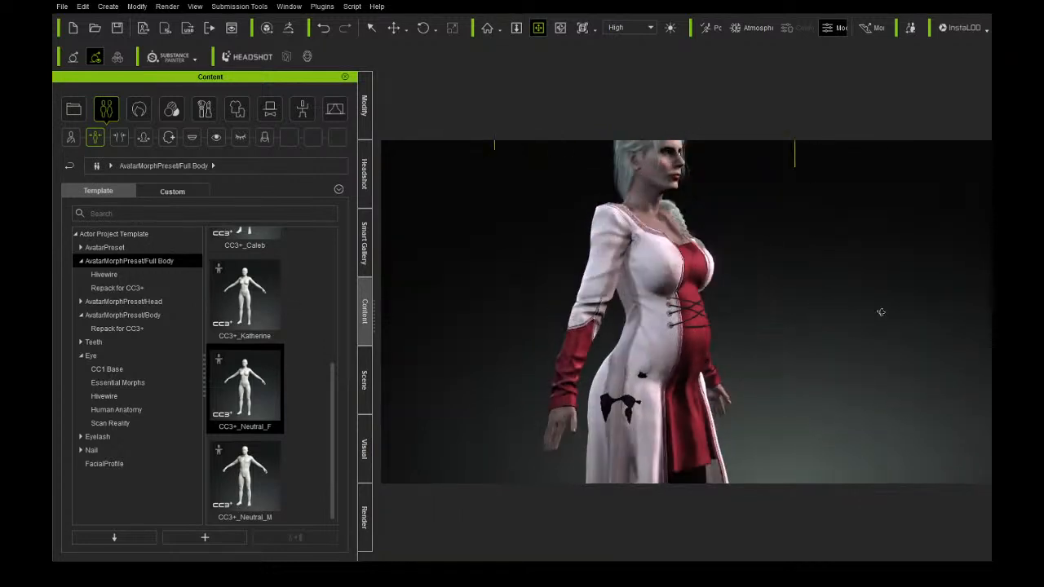
Apply the CC3+_Neutral_F preset from the AvatarMorphPreset/Body templates and check the dressed figure at an angle.
mouse_move(531, 310)
right_mouse_down()
mouse_move(877, 309)
mouse_move(531, 318)
right_mouse_up()
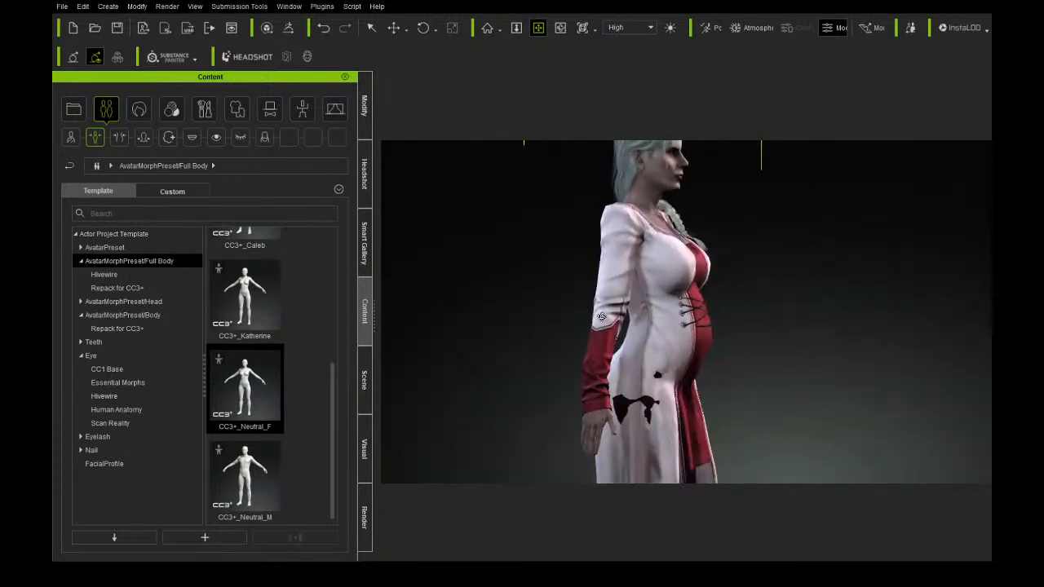
left_click(266, 399)
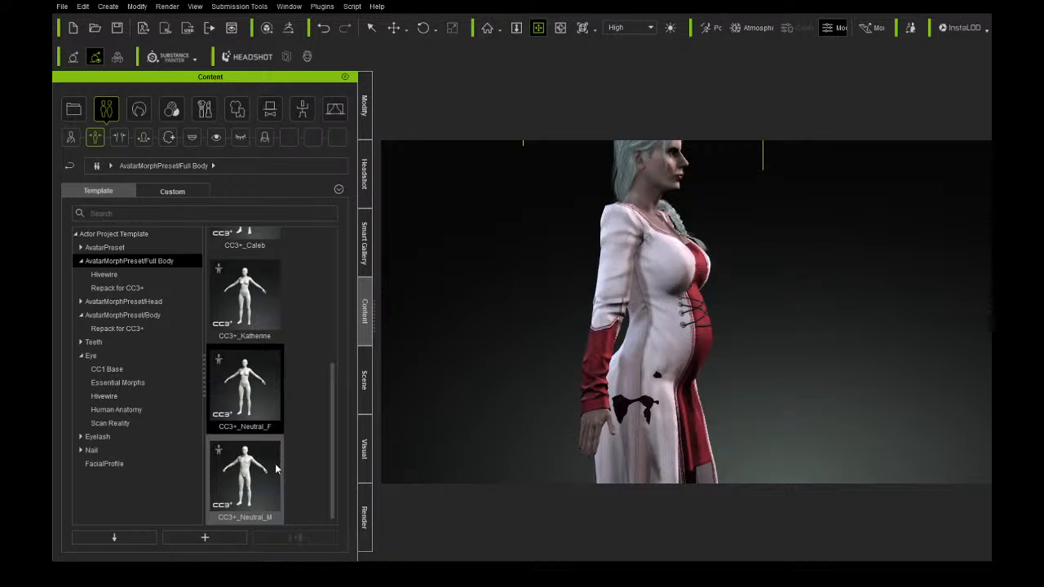
left_click(152, 316)
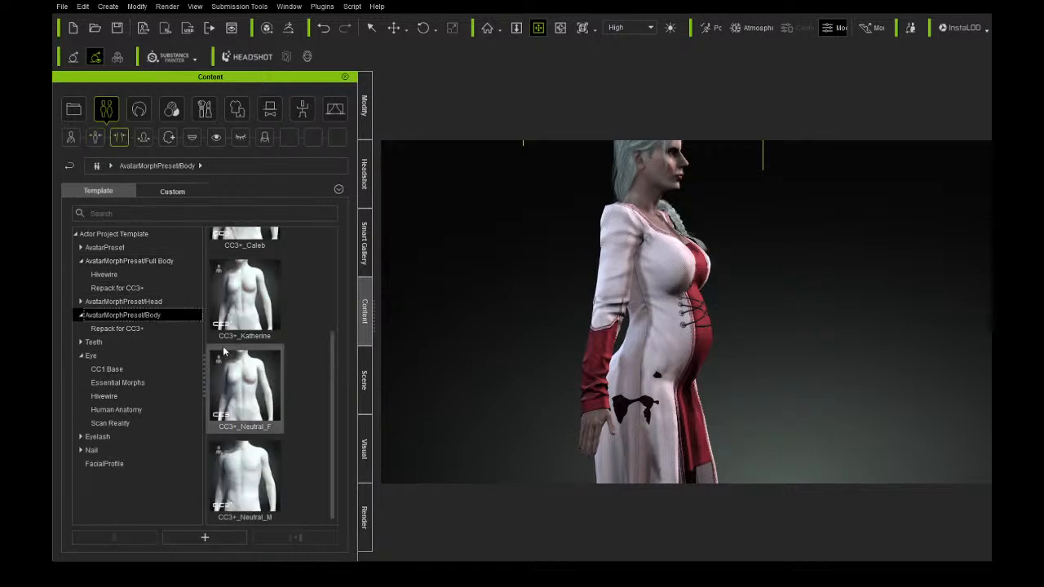
left_click(252, 408)
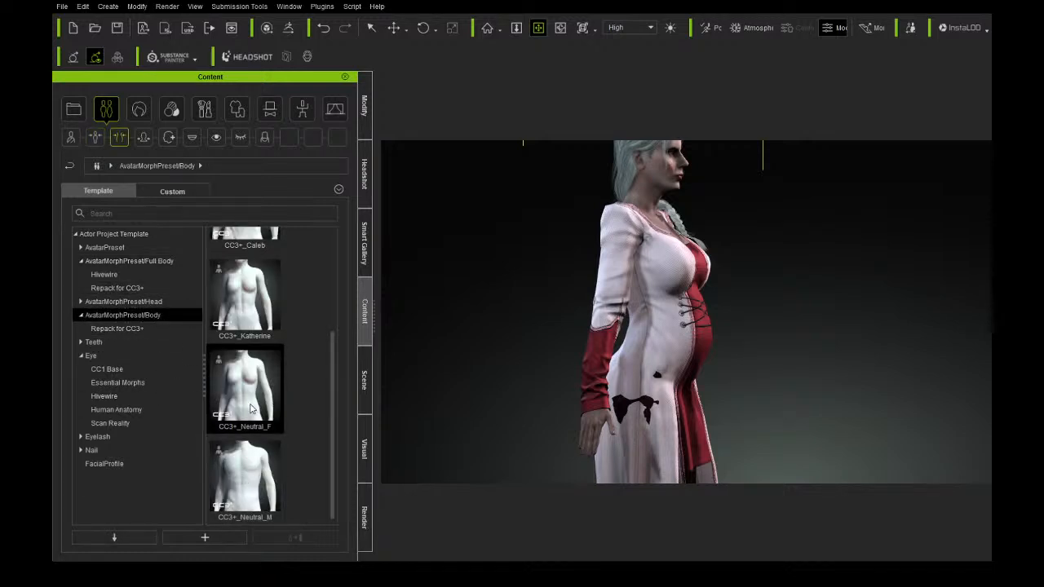
double_click(249, 408)
right_click_drag(784, 286, 187, 301)
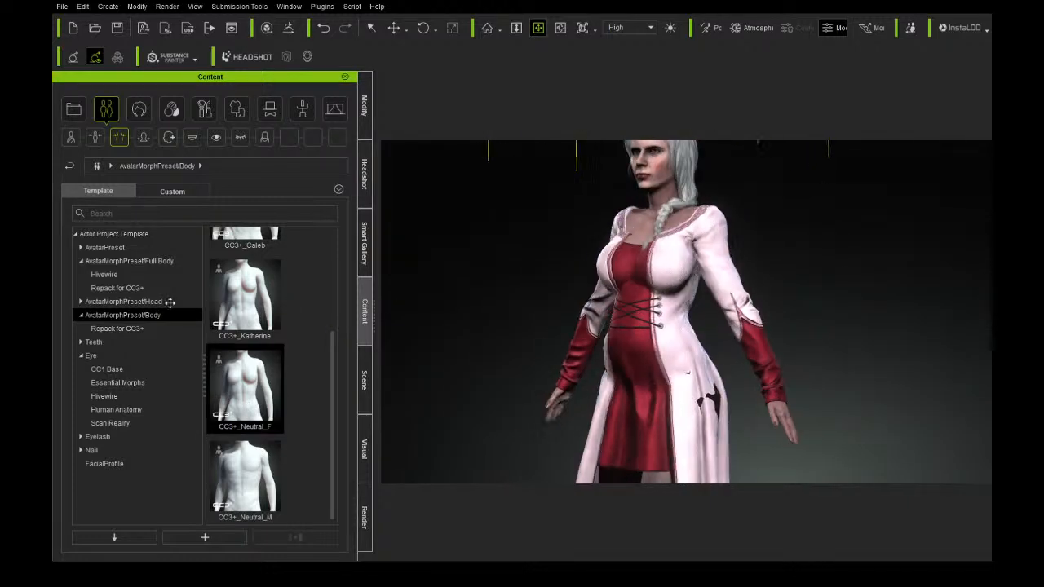
Inspect the belly and bust from the side, and try the CC3_Base Female body preset from the Repack for CC3+ folder.
right_click_drag(642, 300, 438, 296)
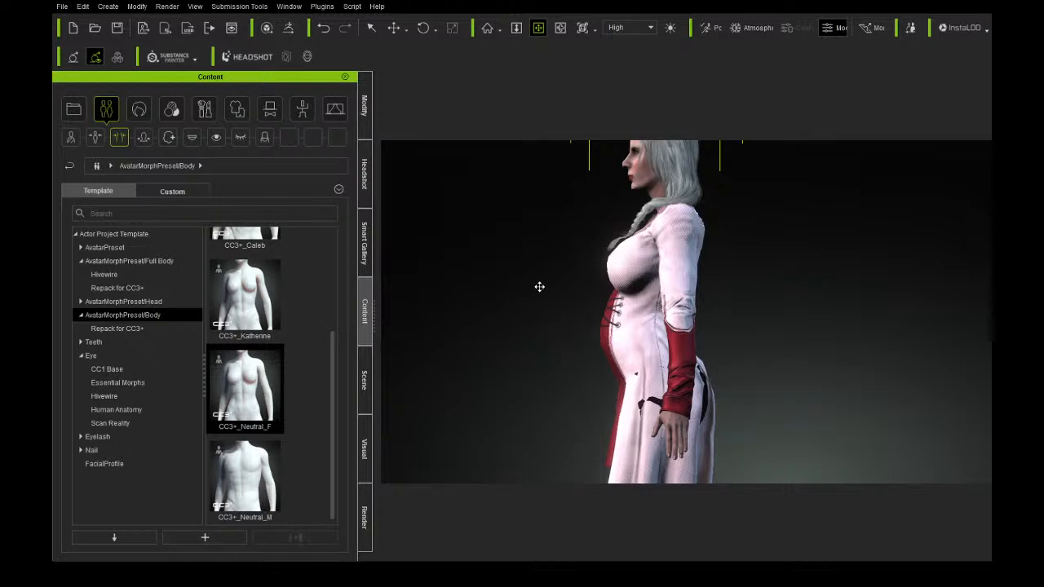
right_click_drag(566, 275, 802, 279)
scroll(669, 276, "up", 5)
left_click_drag(701, 228, 703, 292)
right_click_drag(700, 290, 561, 284)
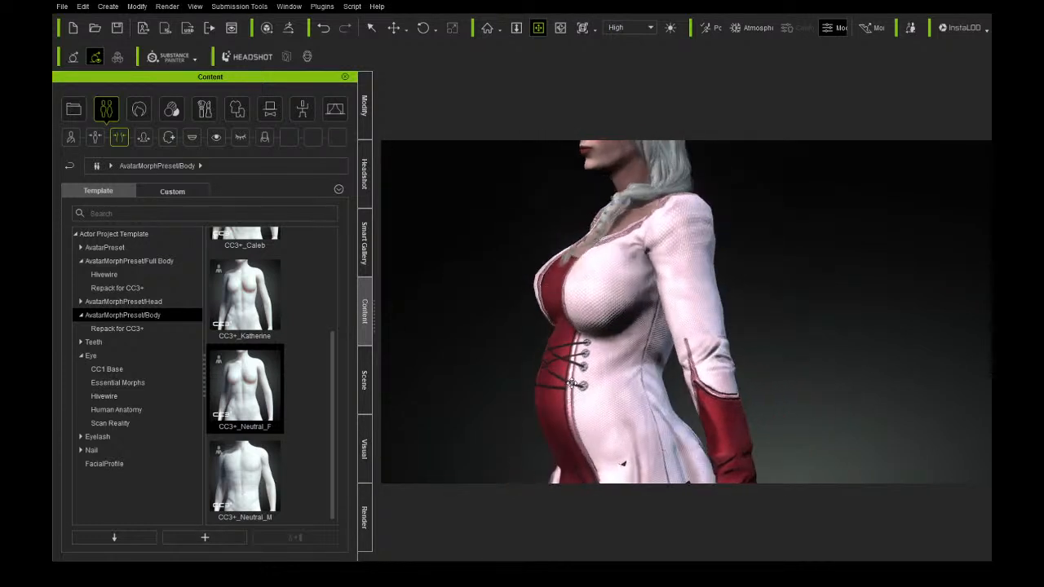
left_click_drag(575, 318, 585, 362)
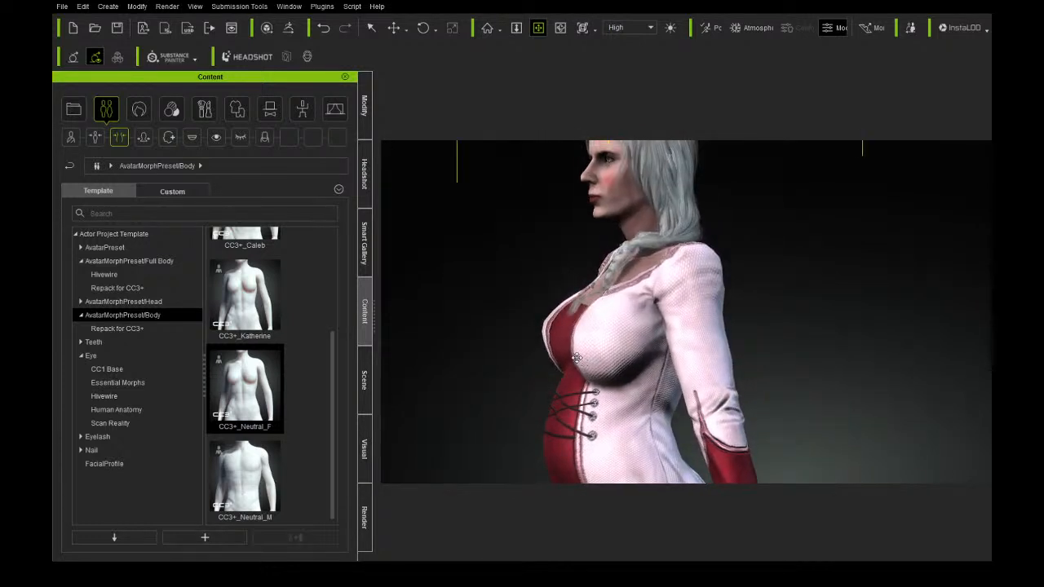
right_click_drag(578, 314, 509, 326)
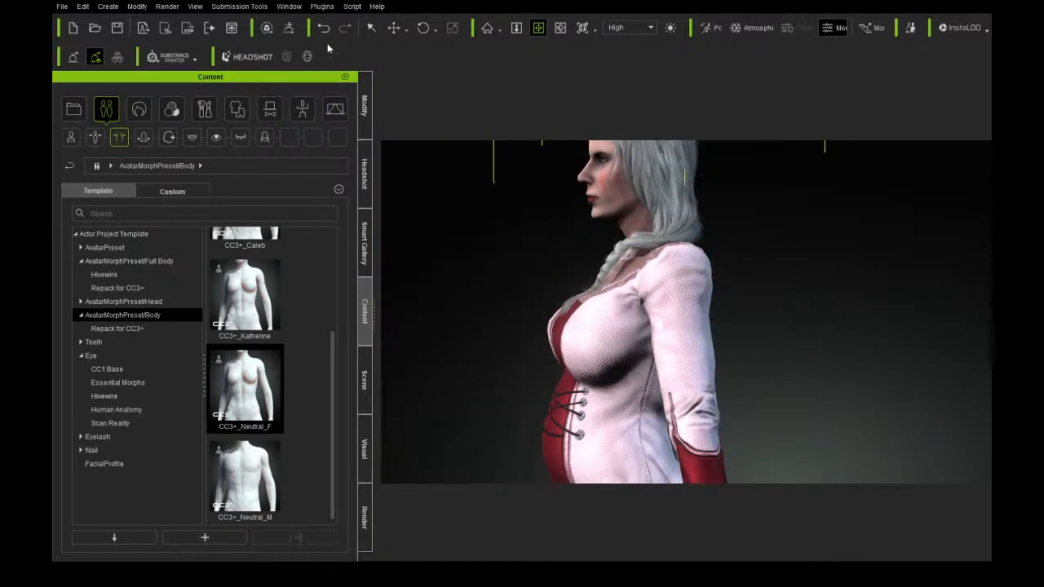
left_click(162, 326)
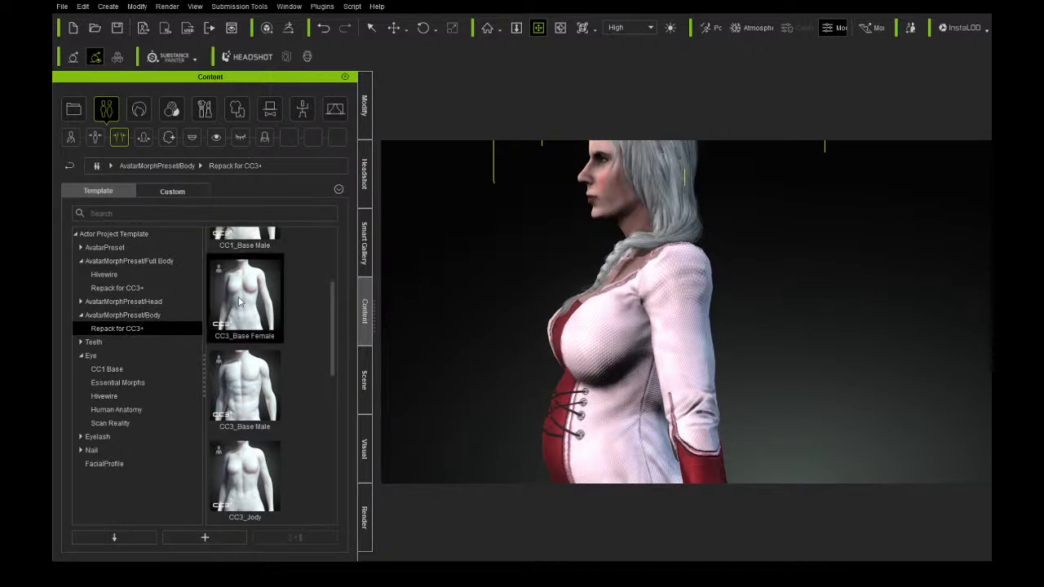
double_click(231, 301)
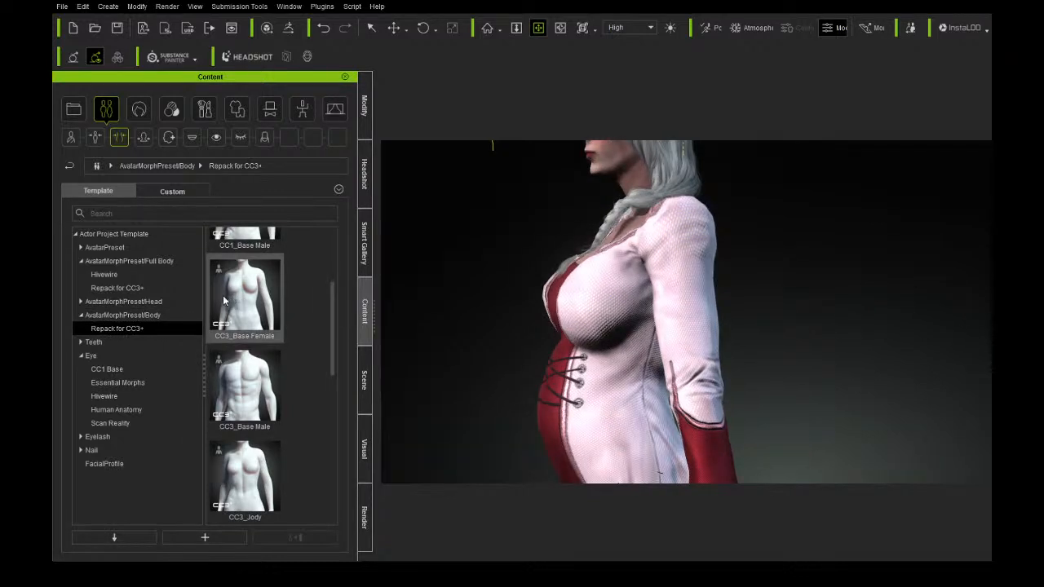
Undo the recent series of body preset and shape changes and check the character from the front.
left_click(324, 29)
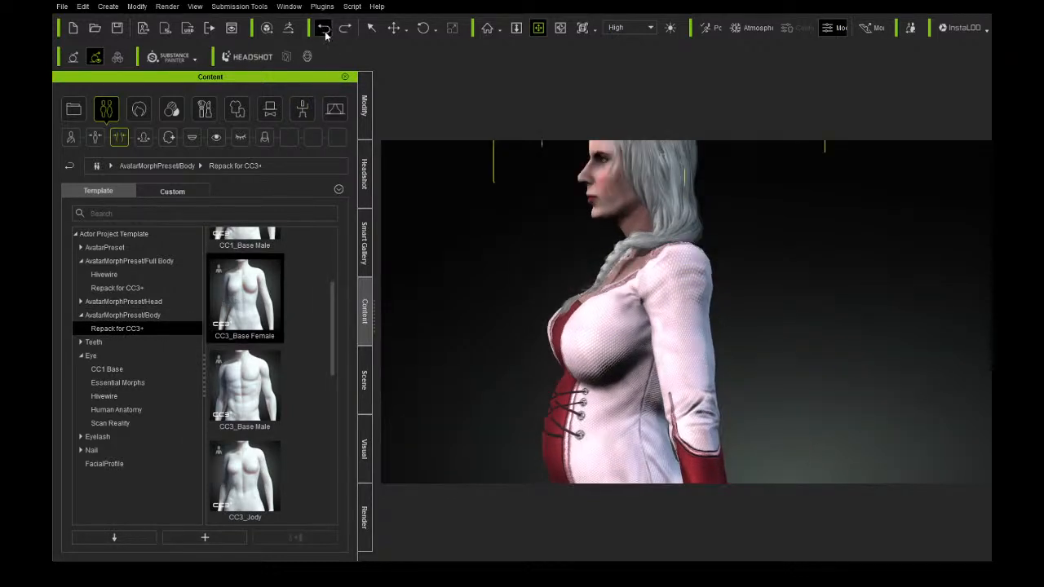
left_click(324, 29)
left_click(324, 30)
left_click(324, 29)
left_click(324, 29)
left_click(324, 30)
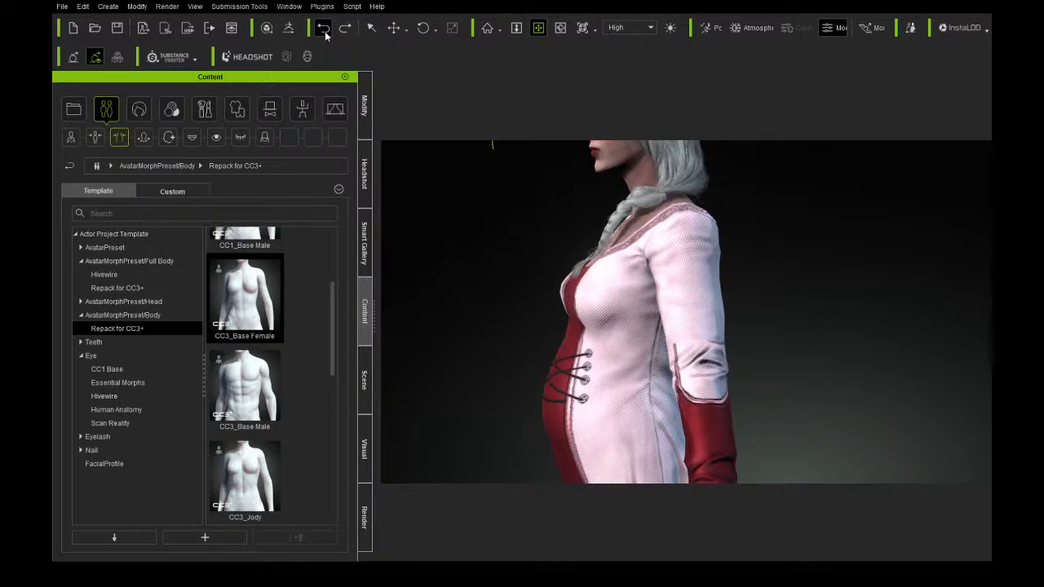
left_click(324, 29)
right_click_drag(585, 243, 892, 240)
left_click_drag(660, 223, 679, 325)
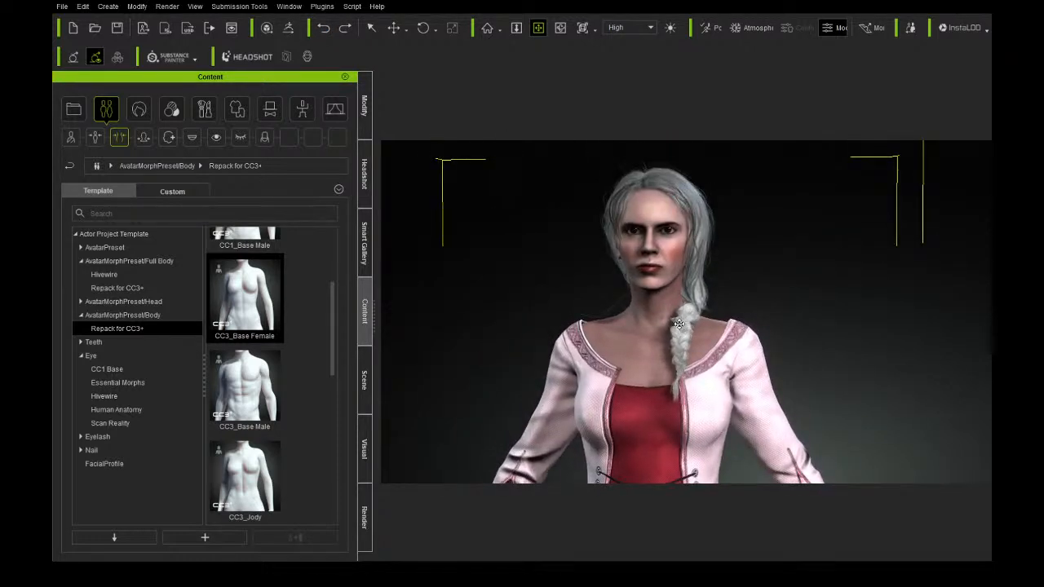
Step forward through the undone body changes, undo the last one, and check the dress from the front.
left_click(345, 32)
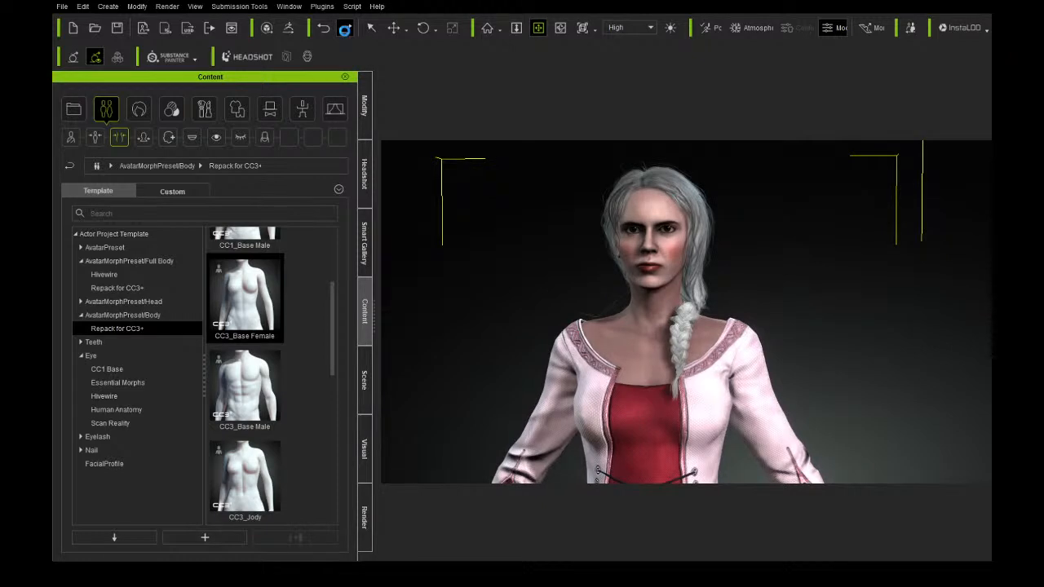
left_click(345, 32)
left_click(345, 31)
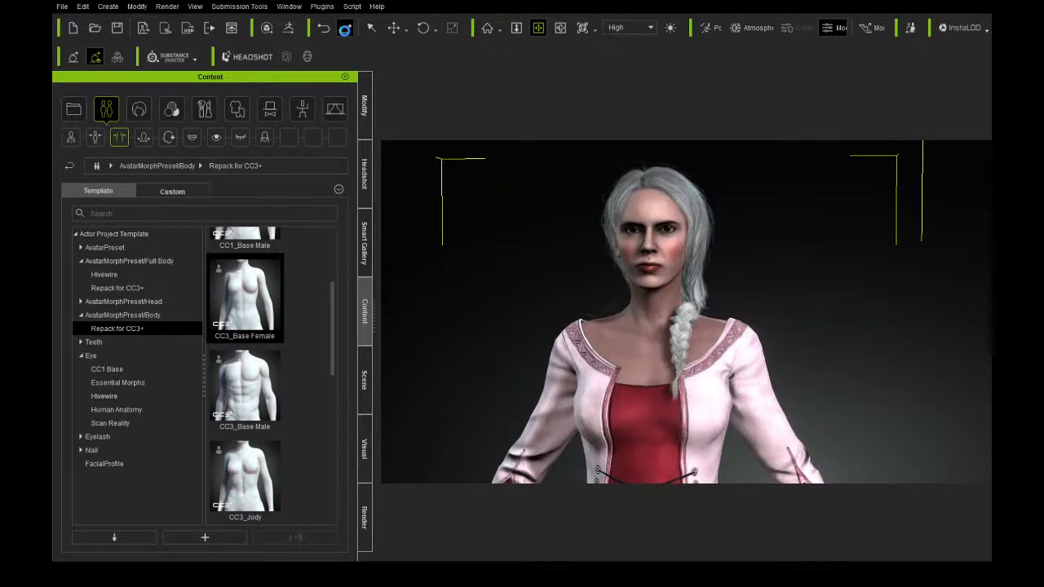
left_click(345, 32)
left_click(324, 32)
right_click_drag(657, 286, 561, 273)
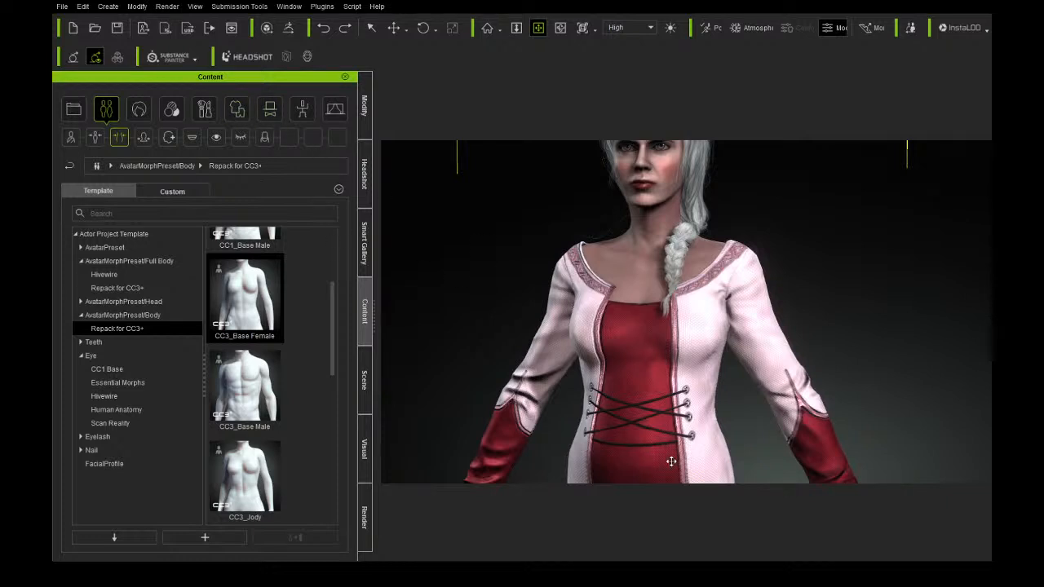
Look through the Motion, head Accessory and Cloth templates, and examine the dress bodice up close at an angle.
left_click(303, 110)
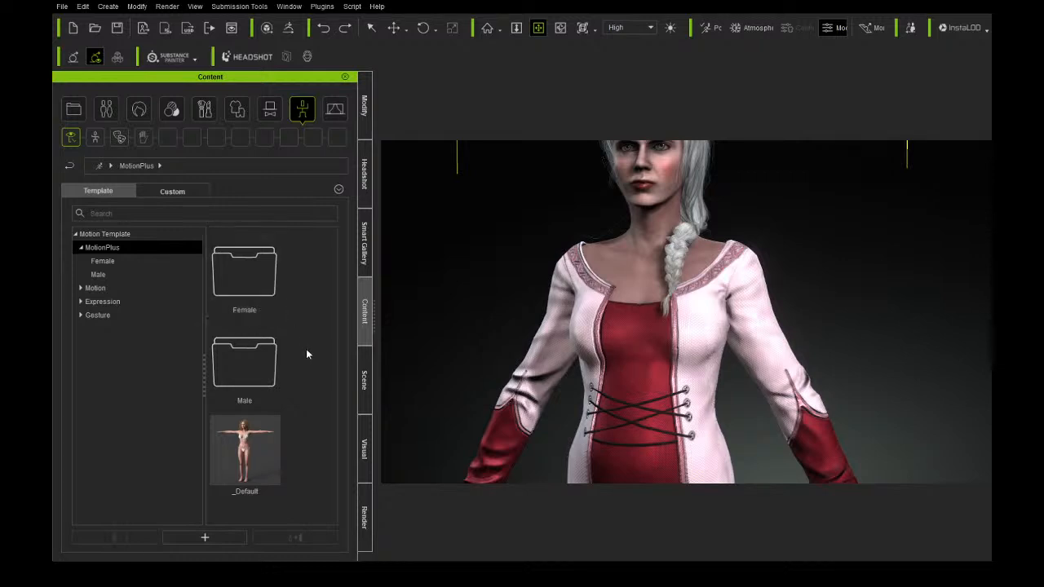
left_click(263, 119)
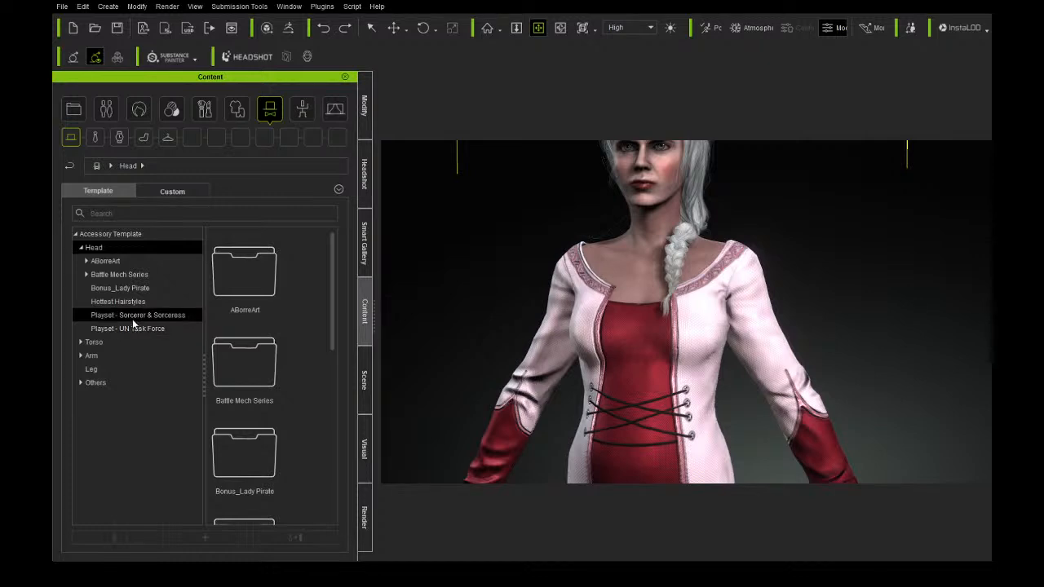
left_click(301, 112)
left_click(238, 111)
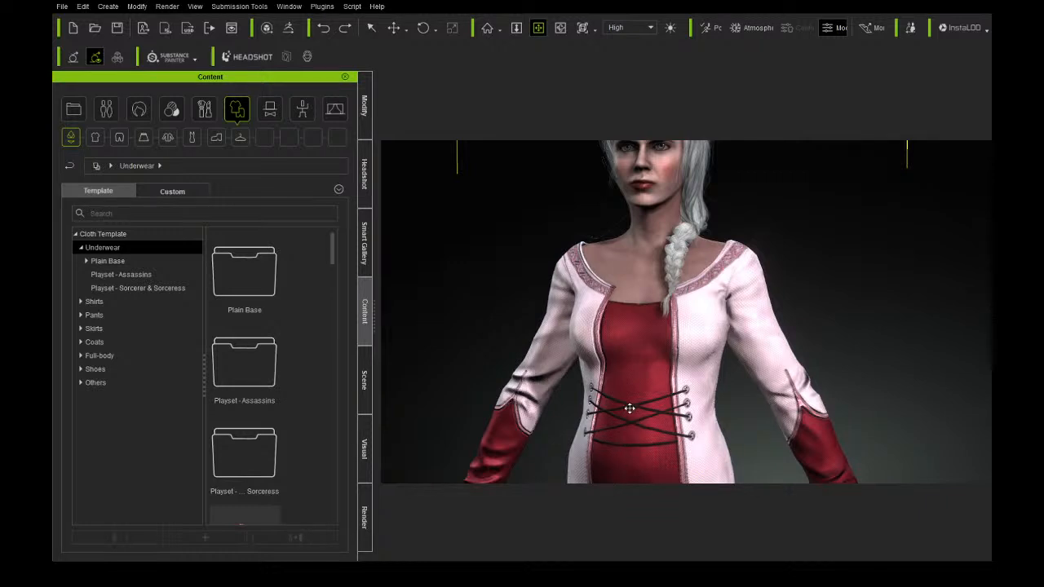
right_click_drag(660, 375, 601, 382)
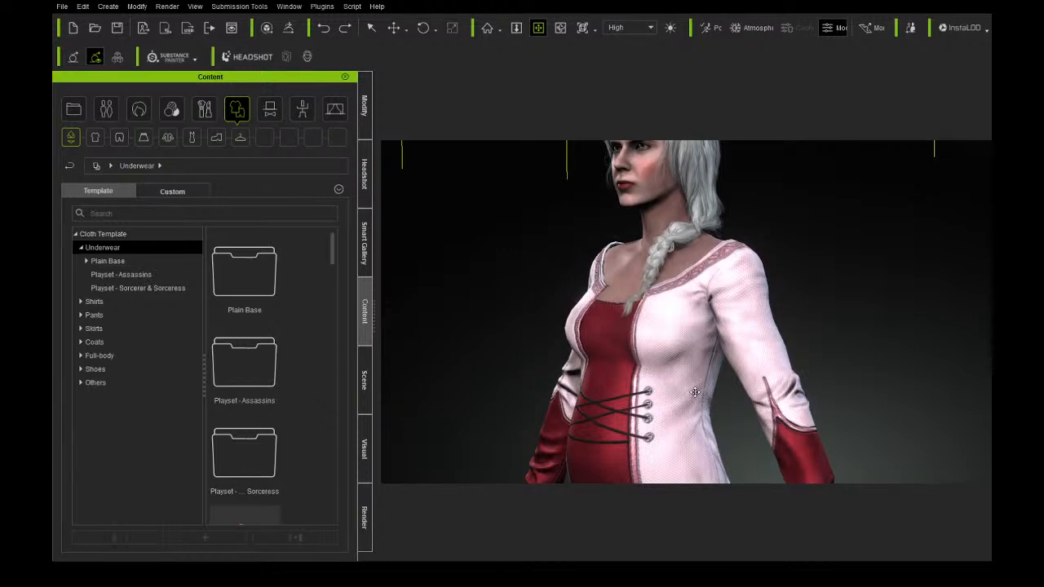
left_click_drag(687, 339, 687, 419)
right_click_drag(687, 420, 682, 400)
scroll(681, 398, "up", 5)
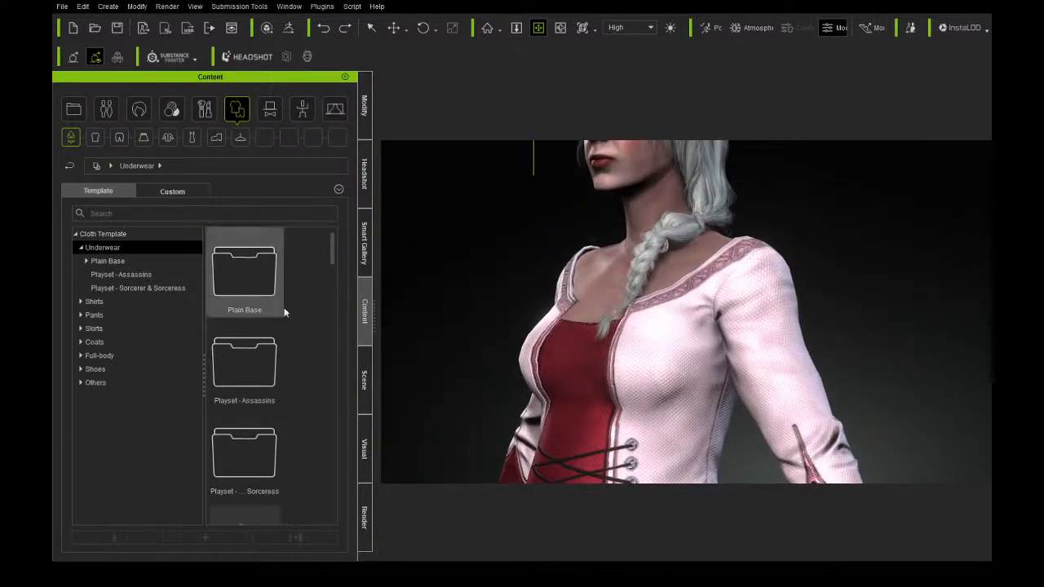
Browse the Underwear and Shoes cloth templates and add F_F O_Outfit_L from Shoes/Polygonal Miniatures to the character.
left_click(108, 275)
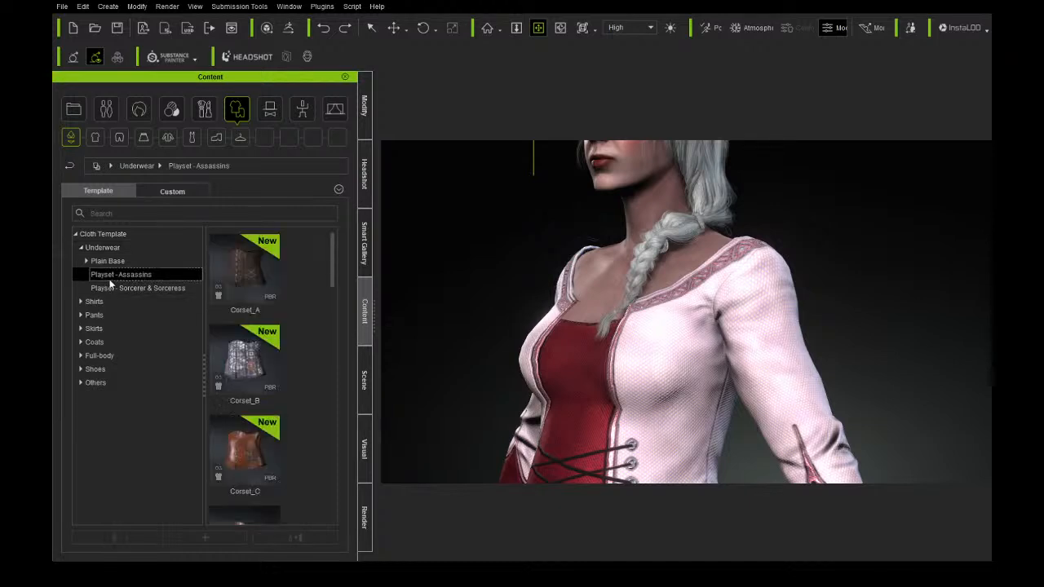
left_click(121, 288)
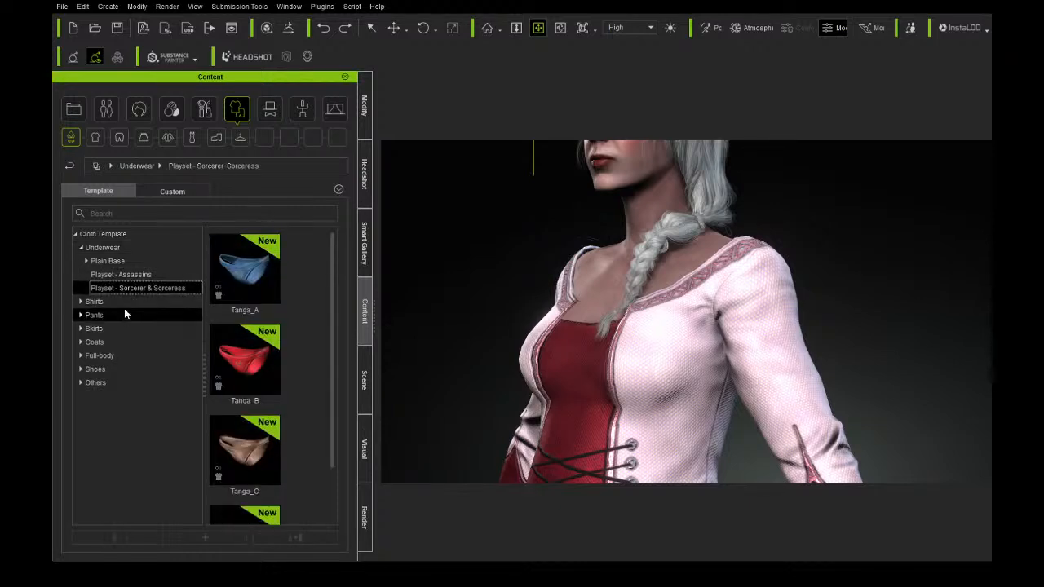
left_click(82, 368)
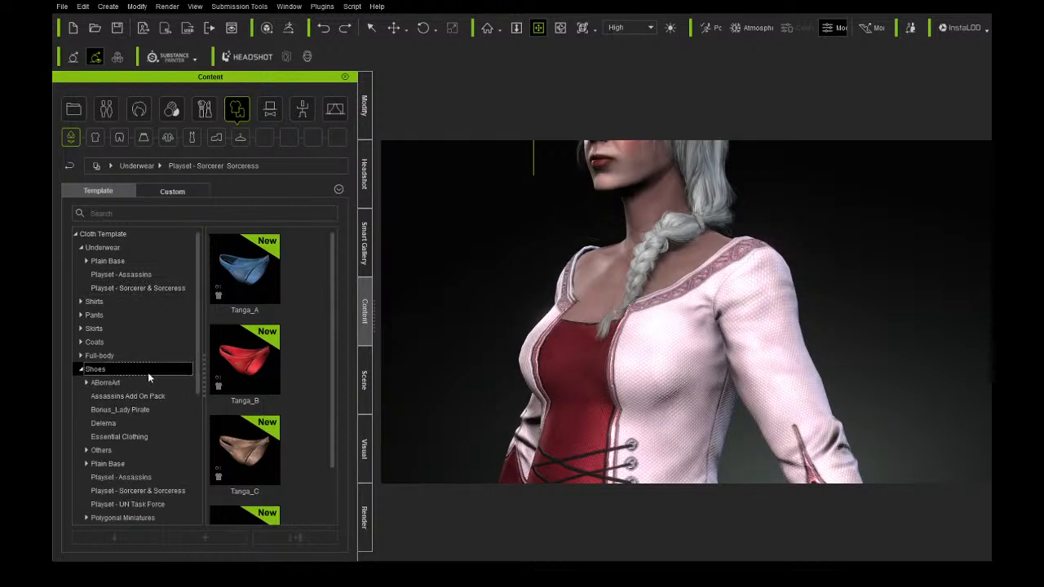
scroll(139, 381, "down", 3)
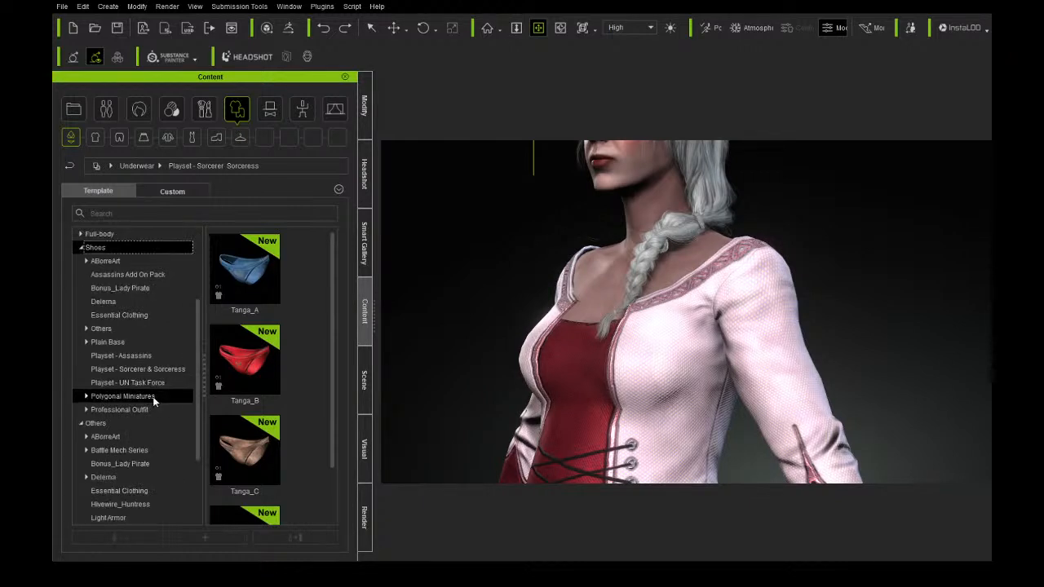
left_click(153, 397)
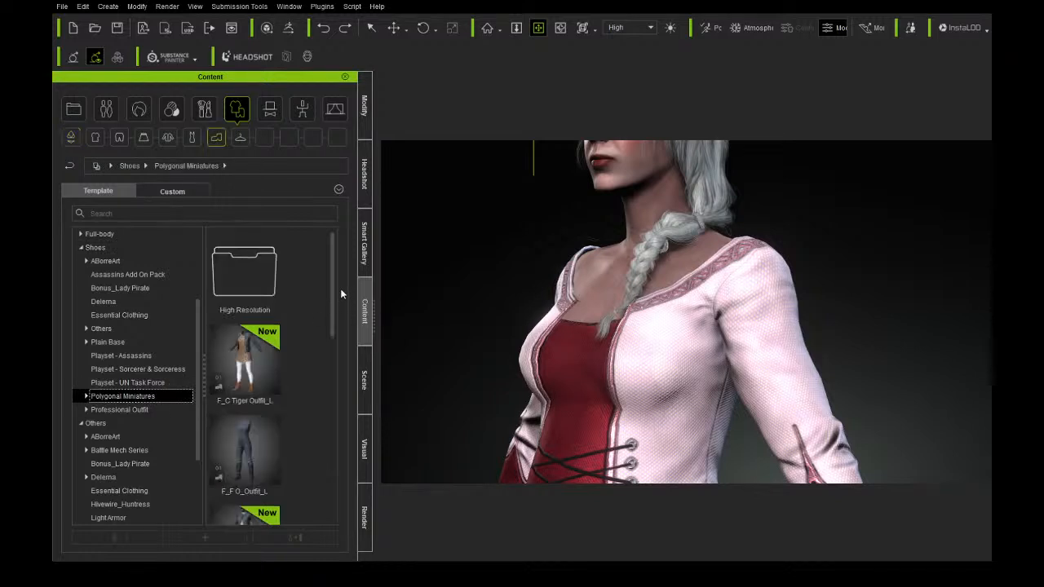
scroll(331, 327, "down", 1)
left_click_drag(328, 331, 331, 354)
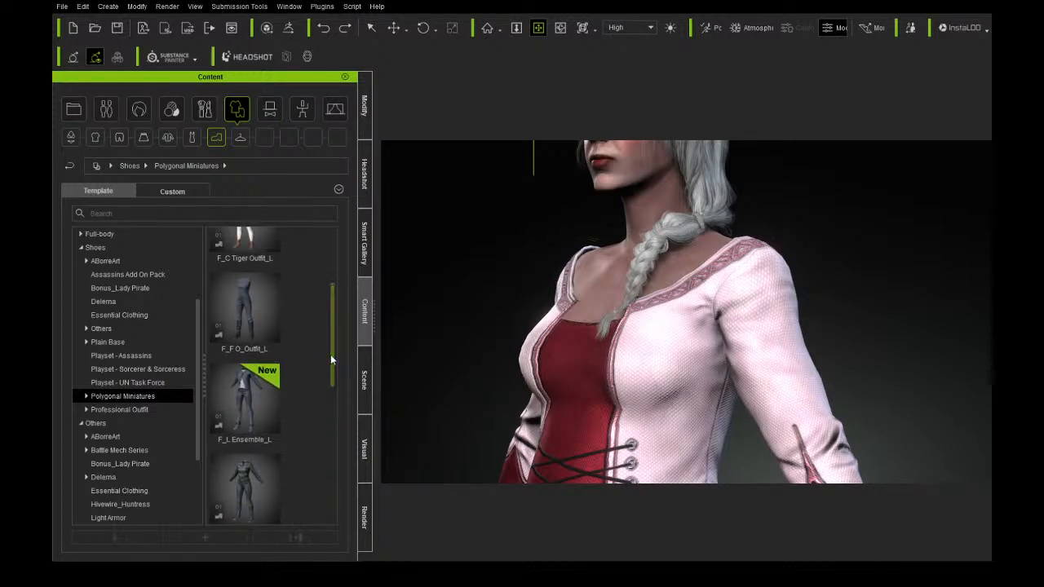
double_click(257, 310)
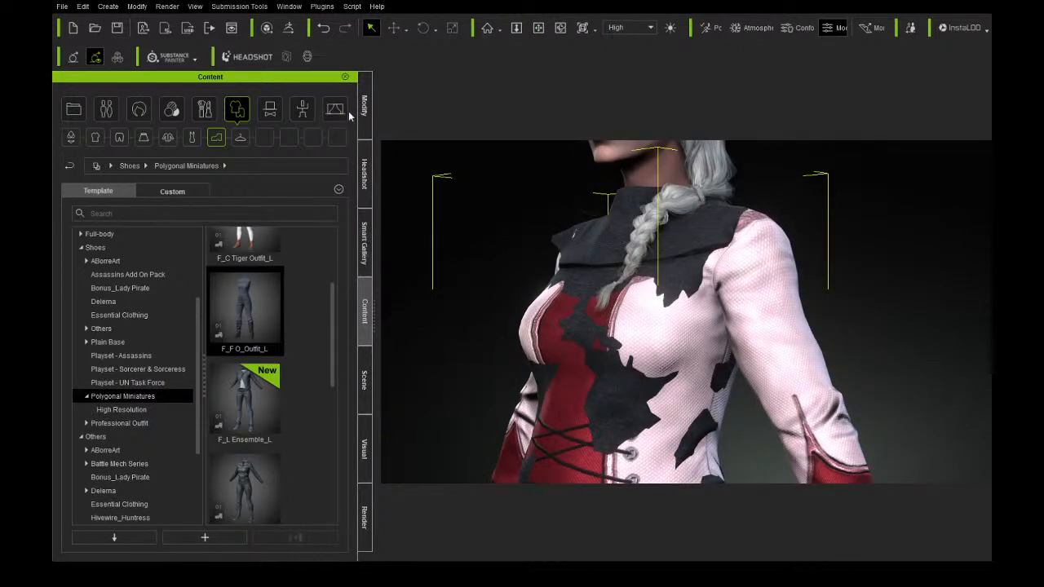
Delete the Cote and Scrub Pants garments from the avatar and check the full figure in the new outfit.
left_click(364, 381)
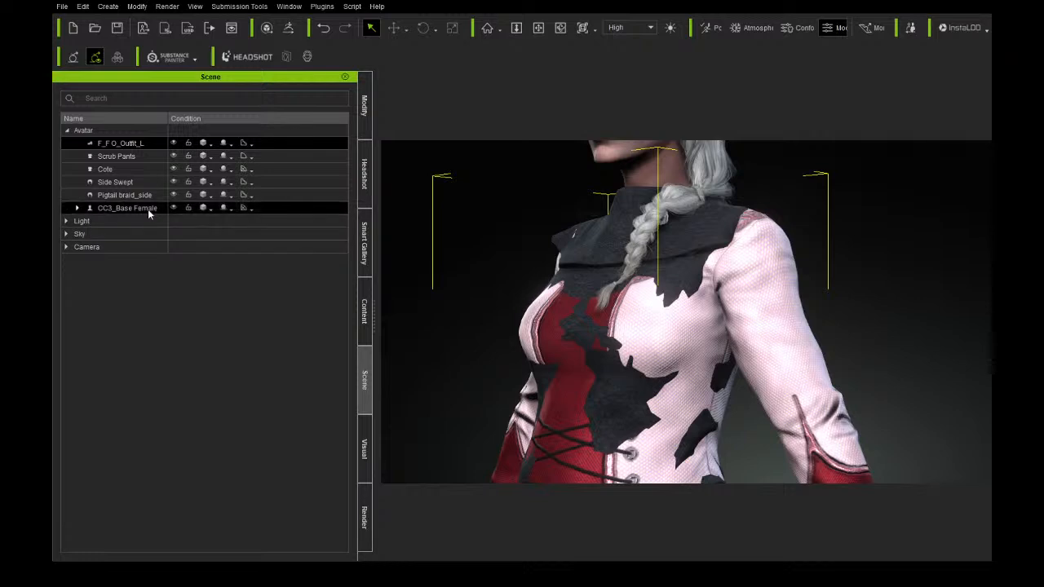
left_click(130, 169)
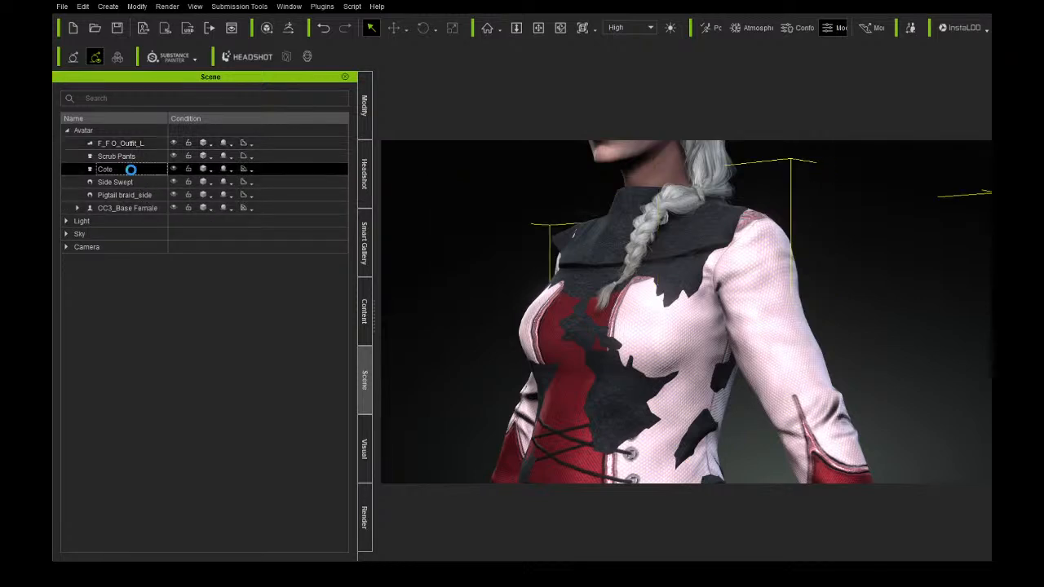
key("Delete")
left_click(128, 158)
key("Delete")
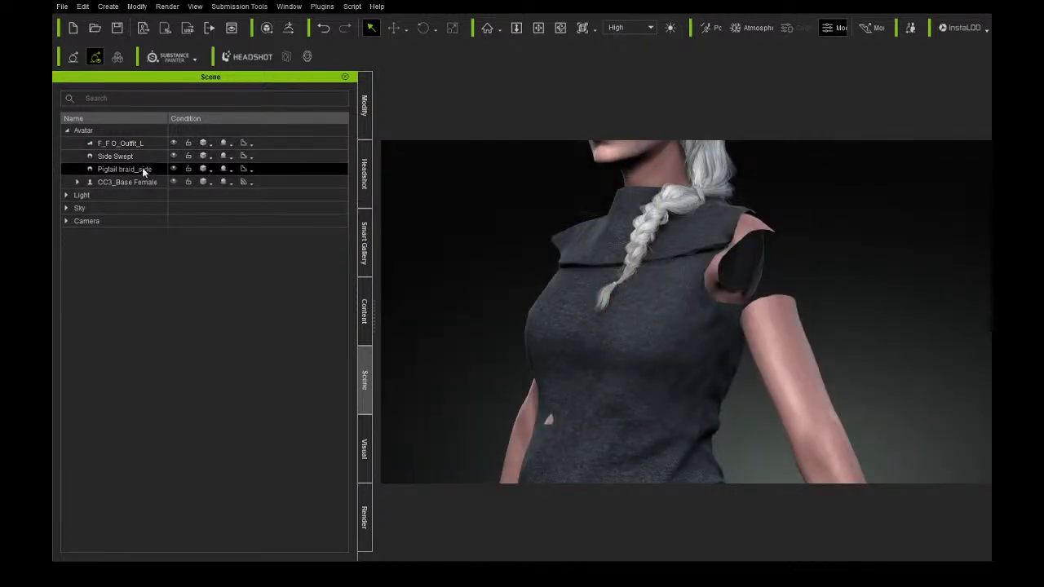
scroll(559, 290, "down", 5)
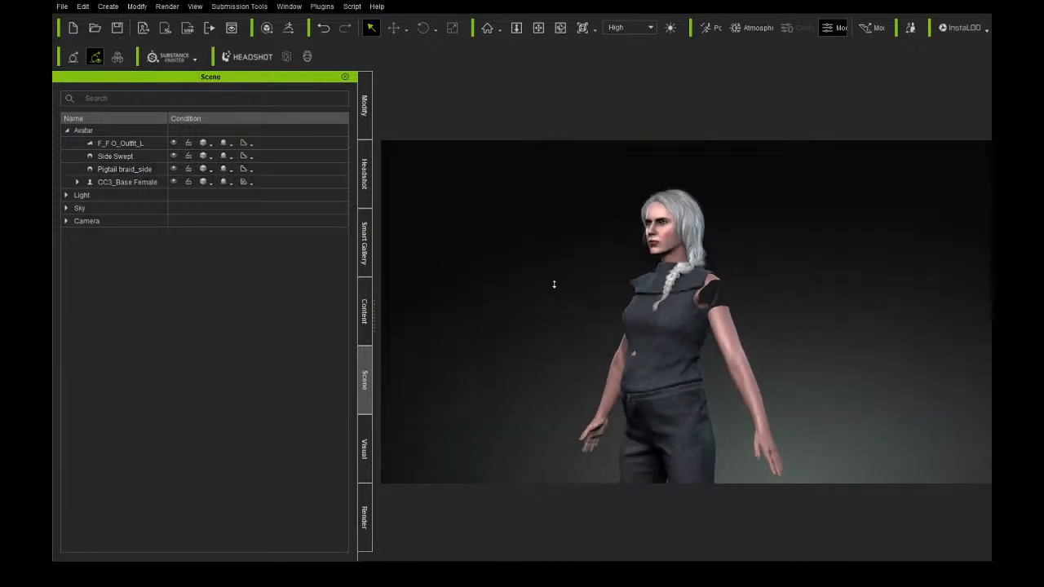
left_click(538, 28)
left_click_drag(623, 371, 767, 331)
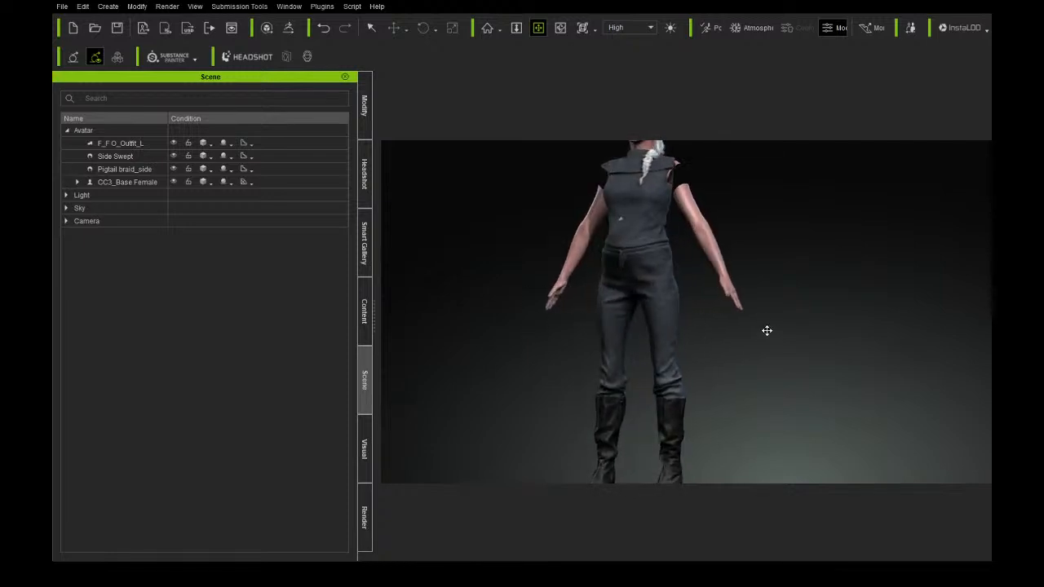
left_click_drag(531, 285, 719, 354)
left_click_drag(641, 266, 628, 330)
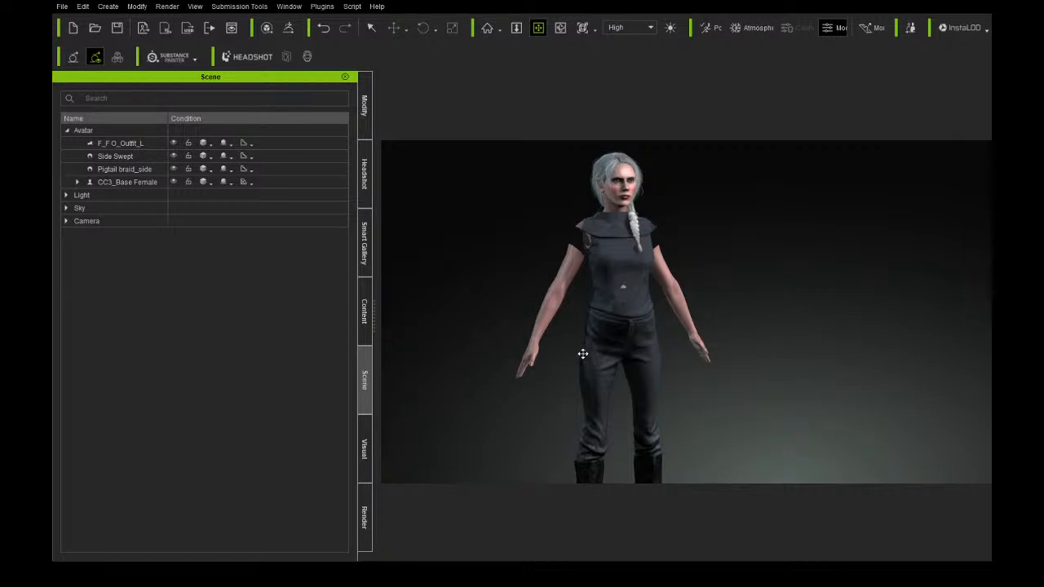
Examine the new outfit from the front and both sides, checking the shoulders, upper arms and midriff for gaps and skin showing through.
scroll(575, 358, "up", 4)
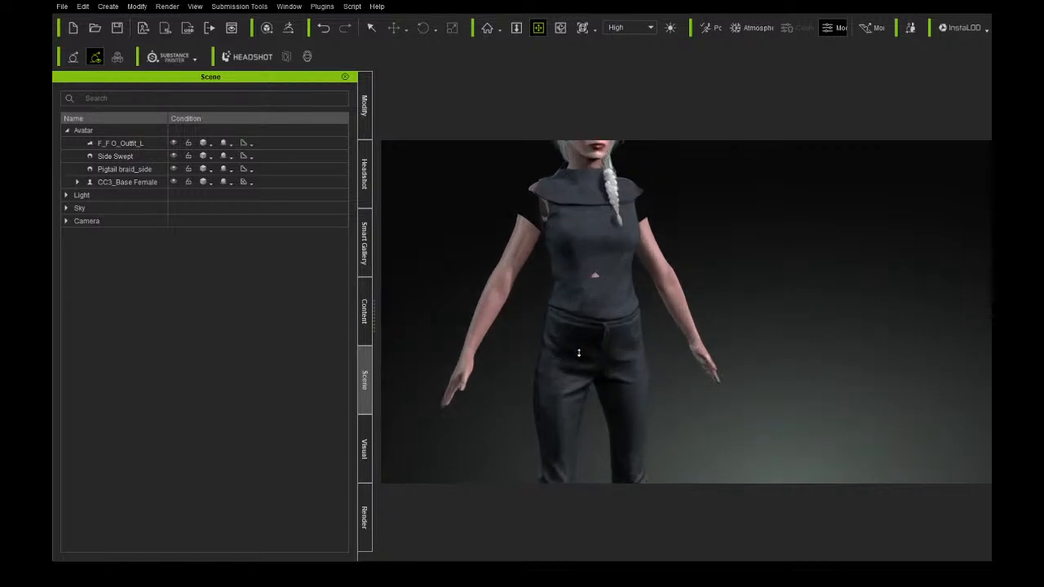
right_click_drag(550, 329, 740, 356)
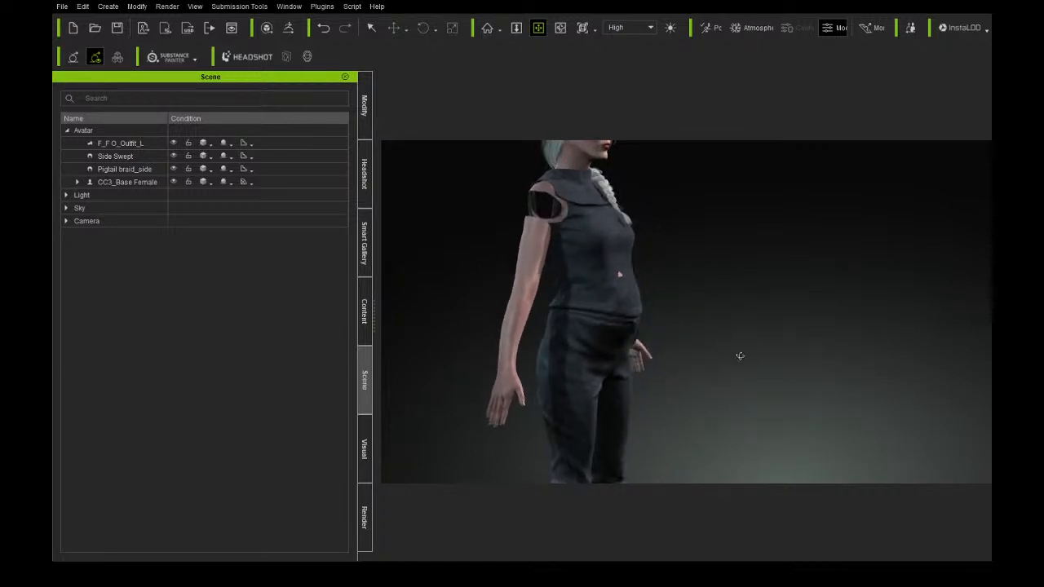
middle_click_drag(704, 299, 710, 337)
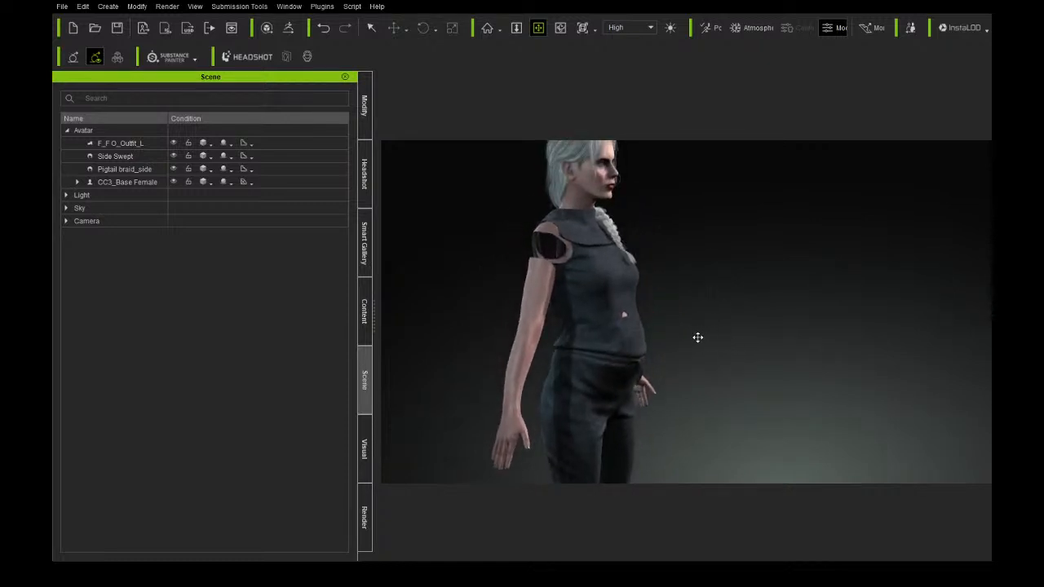
right_click_drag(698, 337, 494, 333)
scroll(567, 322, "up", 3)
middle_click_drag(572, 318, 617, 387)
right_click_drag(613, 383, 571, 384)
middle_click_drag(600, 394, 602, 376)
right_click_drag(602, 376, 633, 367)
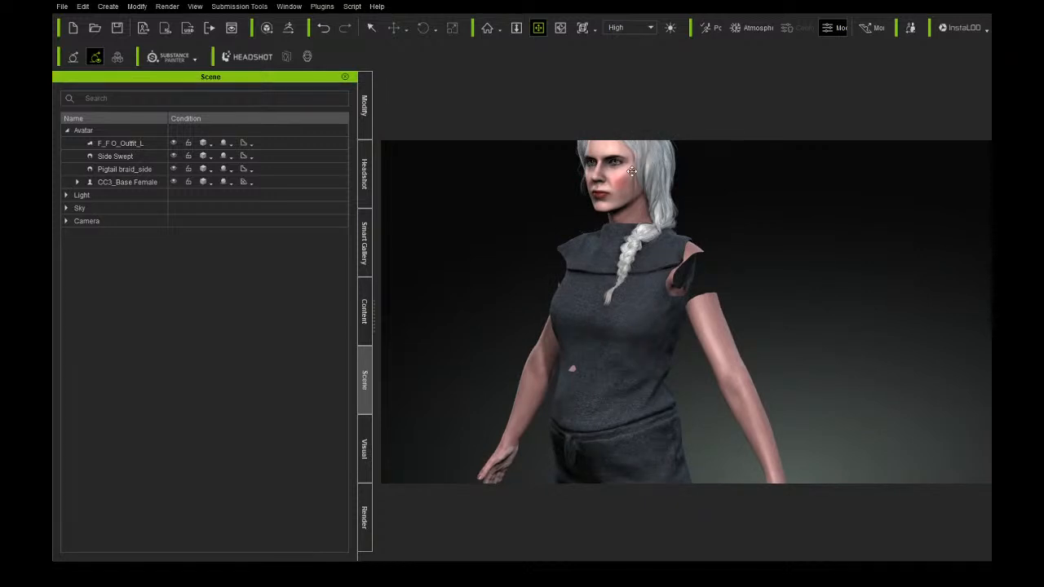
right_click_drag(617, 410, 807, 365)
right_click_drag(573, 354, 799, 356)
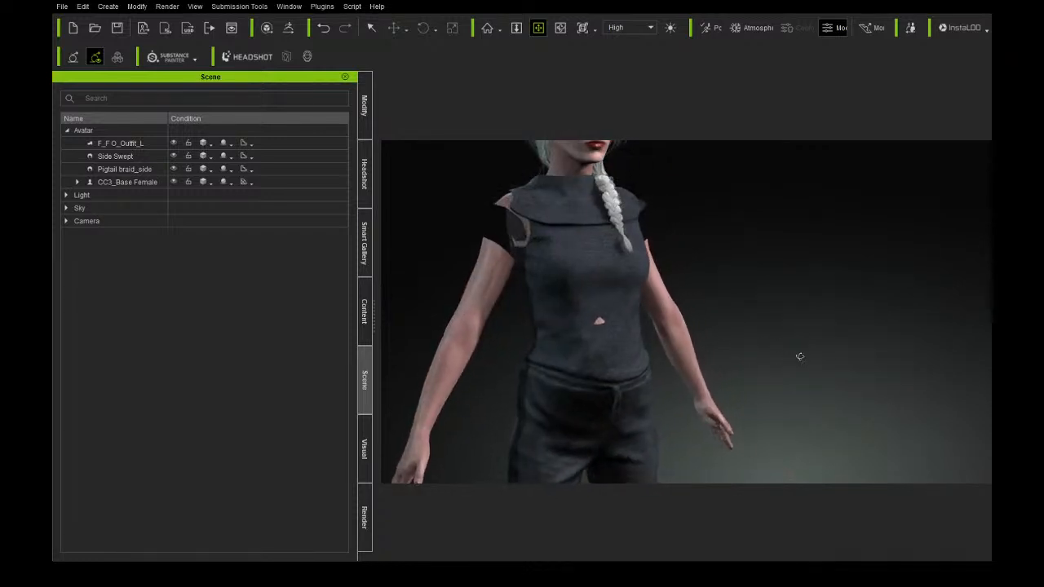
left_click_drag(590, 244, 617, 305)
right_click_drag(617, 305, 433, 307)
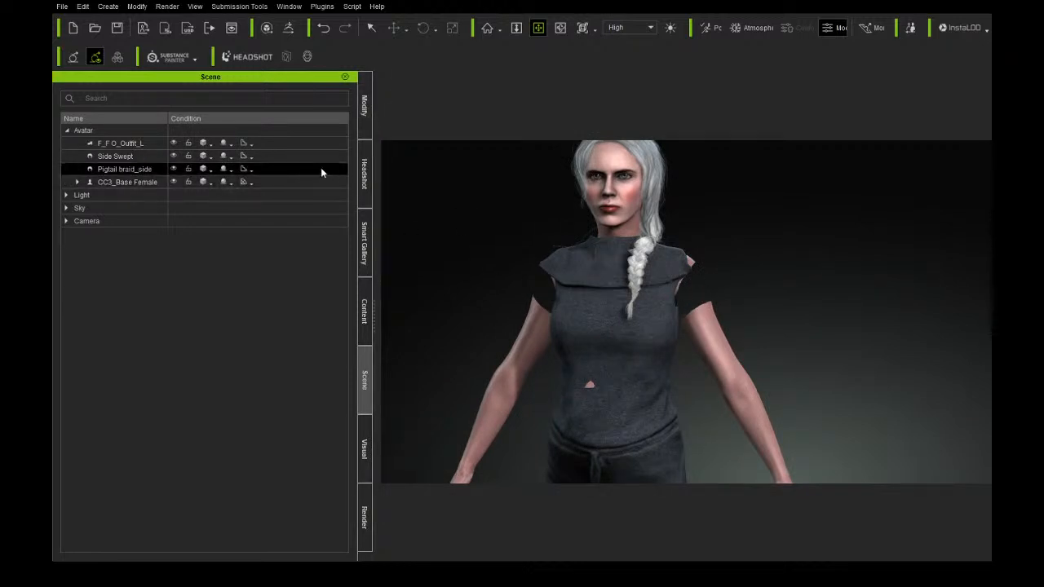
Select the CC3_Base Female body in the scene and show its material list.
left_click(120, 182)
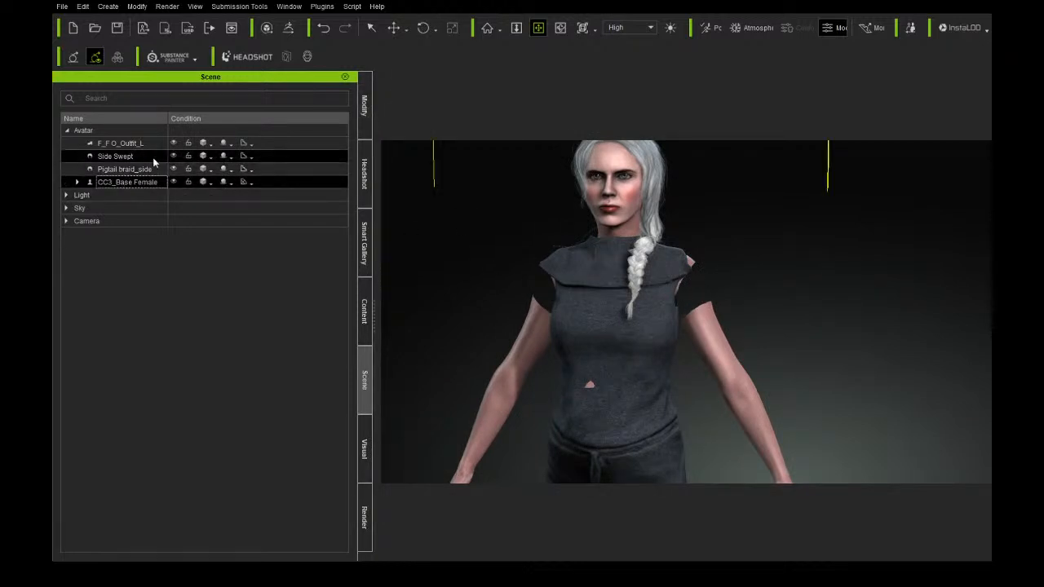
left_click(365, 106)
left_click(365, 321)
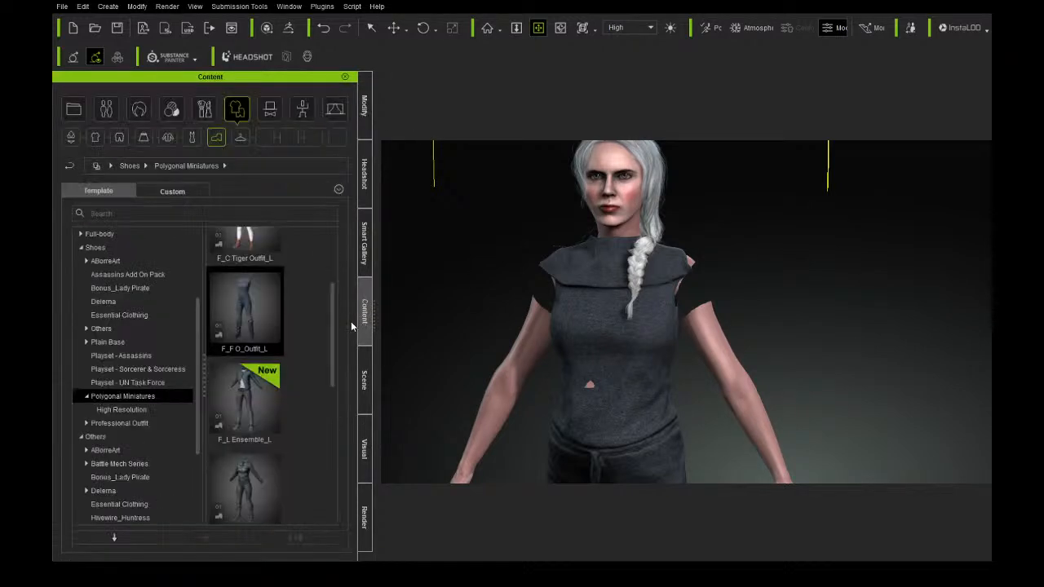
left_click_drag(336, 335, 334, 309)
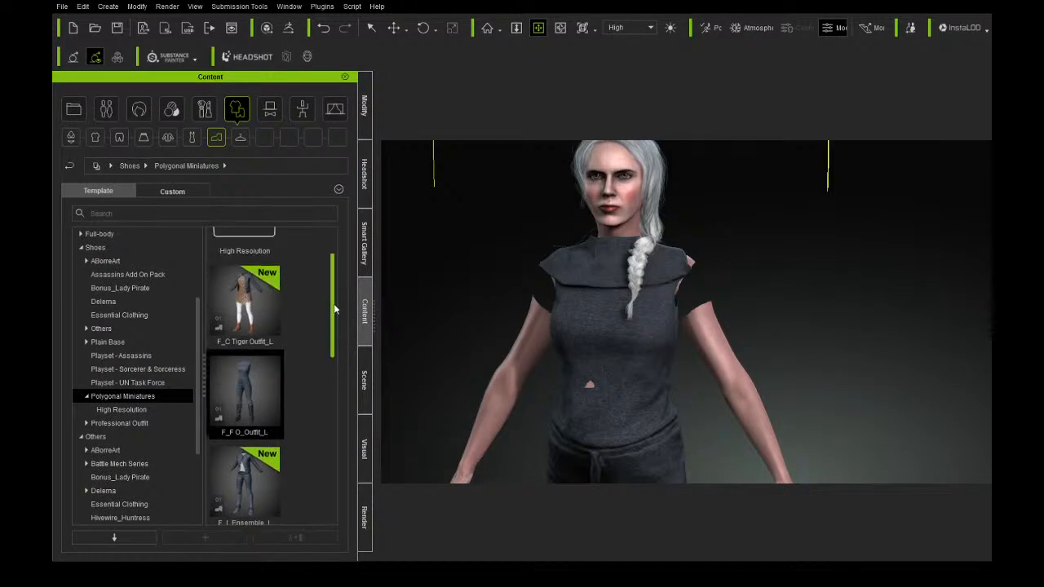
left_click(365, 129)
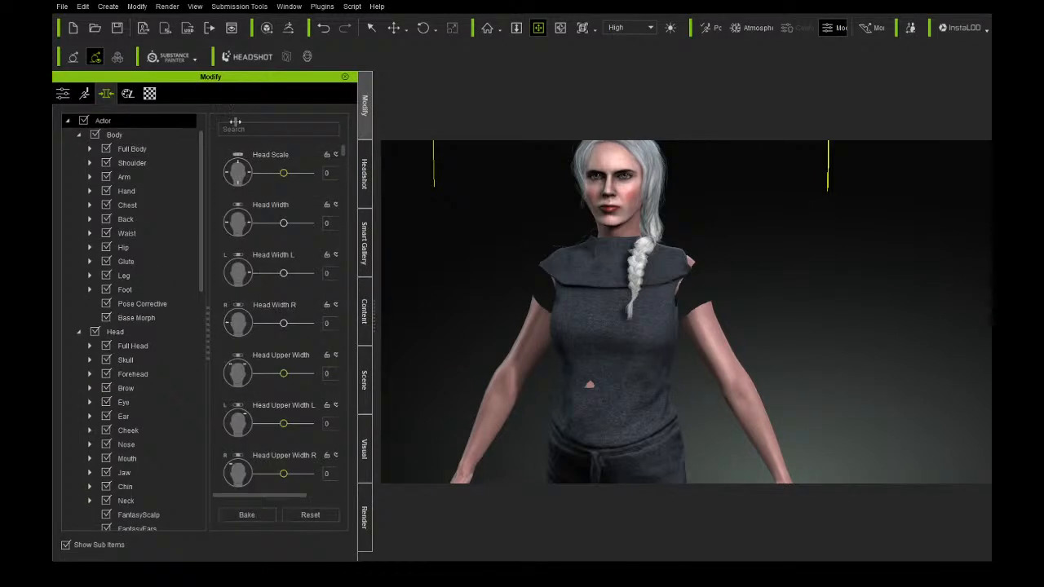
left_click(364, 379)
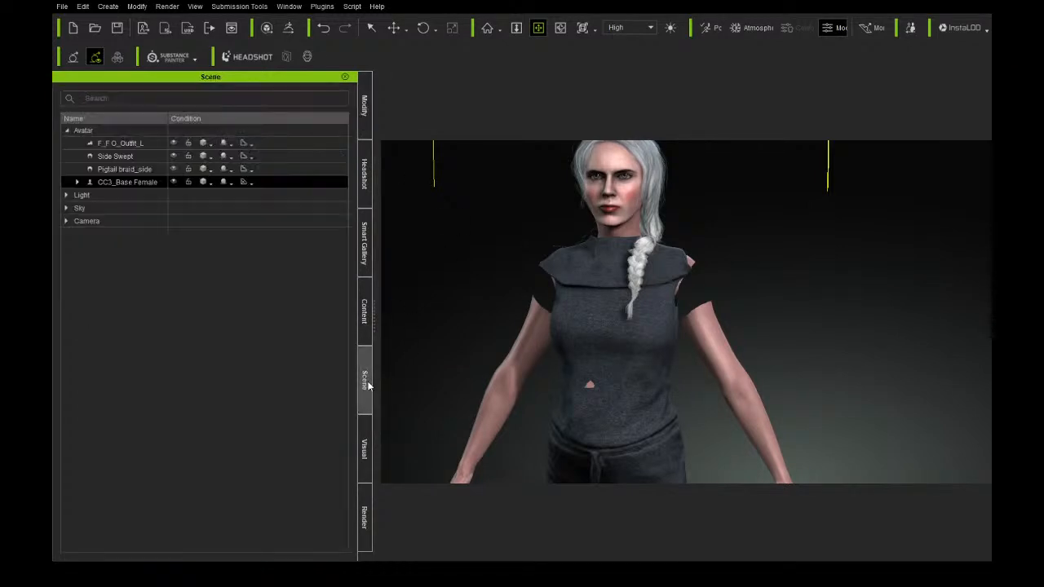
left_click(364, 104)
left_click(150, 93)
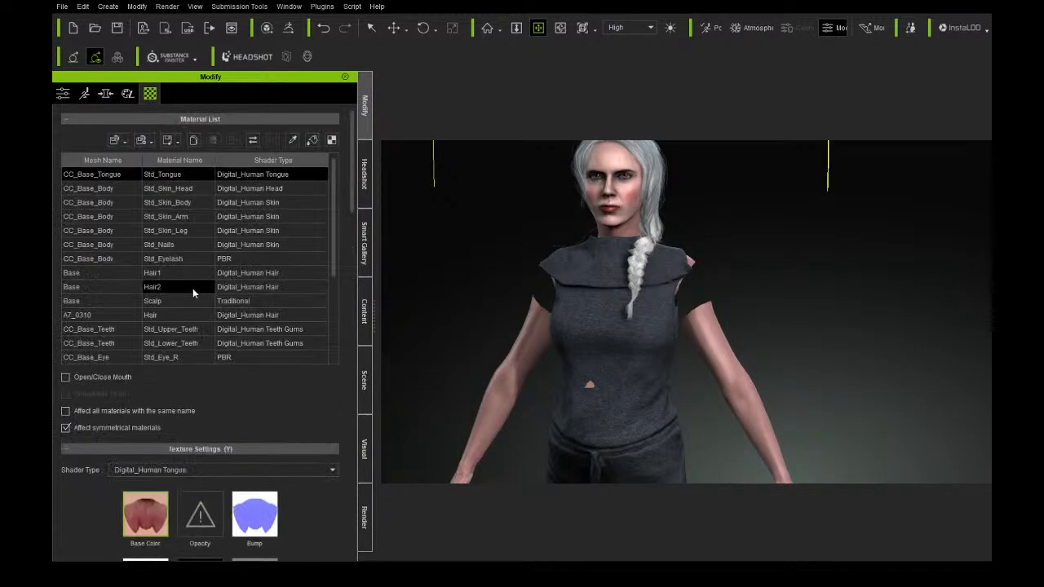
Set the Opacity texture strength of the Std_Skin_Arm material to 0 and check the arms and shoulders at an angle.
left_click(198, 217)
scroll(249, 447, "down", 4)
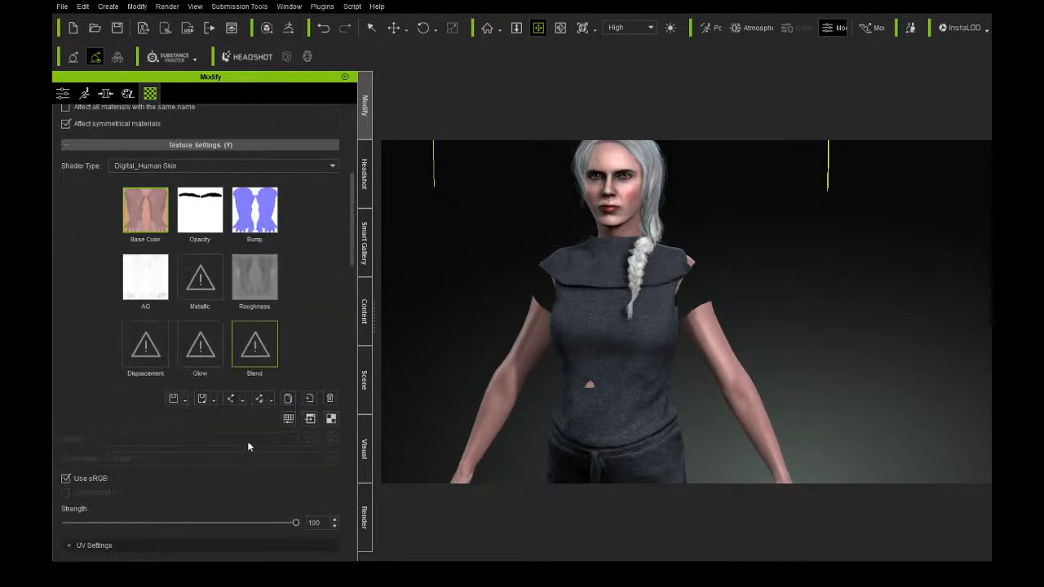
left_click(200, 210)
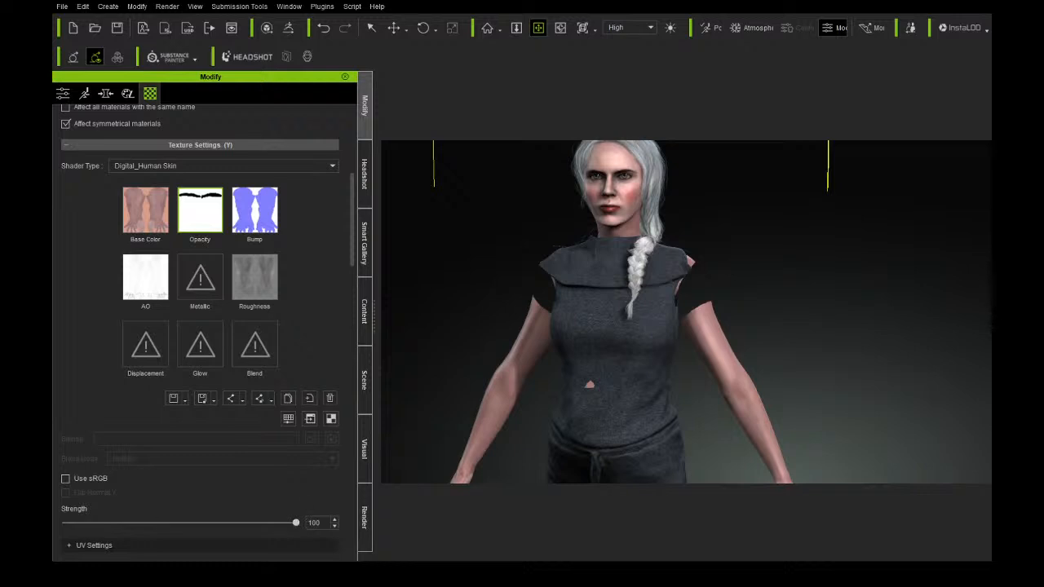
left_click_drag(295, 523, 65, 522)
right_click_drag(604, 324, 505, 335)
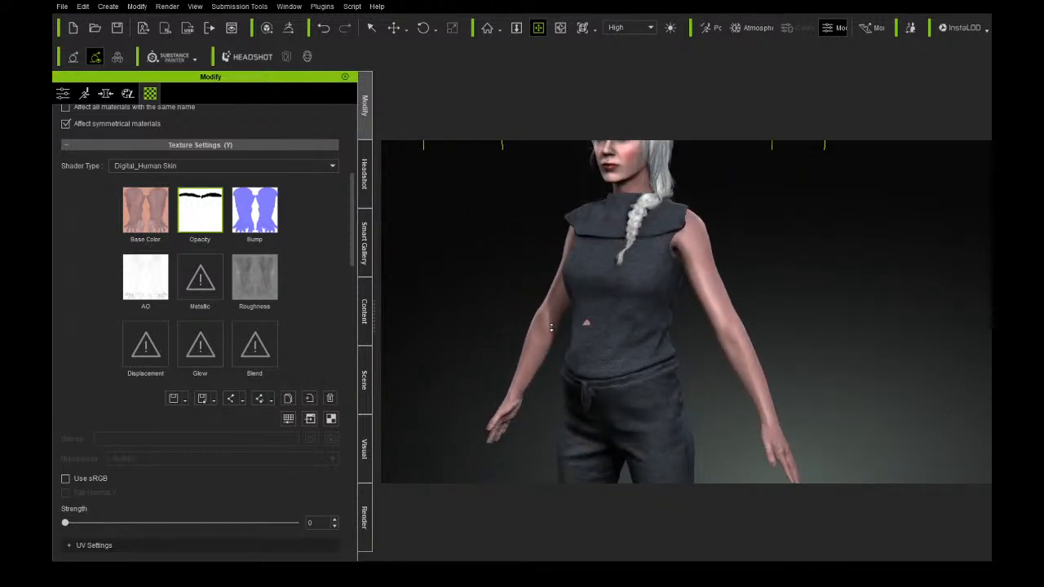
Examine the dressed avatar's outfit and body from the front, side and back.
scroll(552, 327, "up", 3)
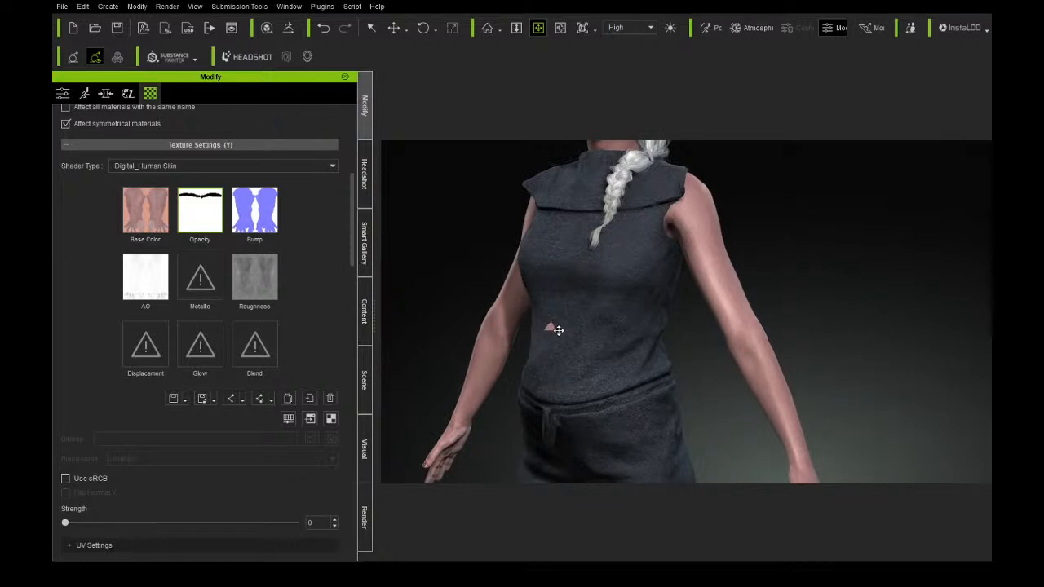
right_click_drag(557, 330, 714, 334)
scroll(539, 334, "up", 2)
right_click_drag(629, 336, 695, 321)
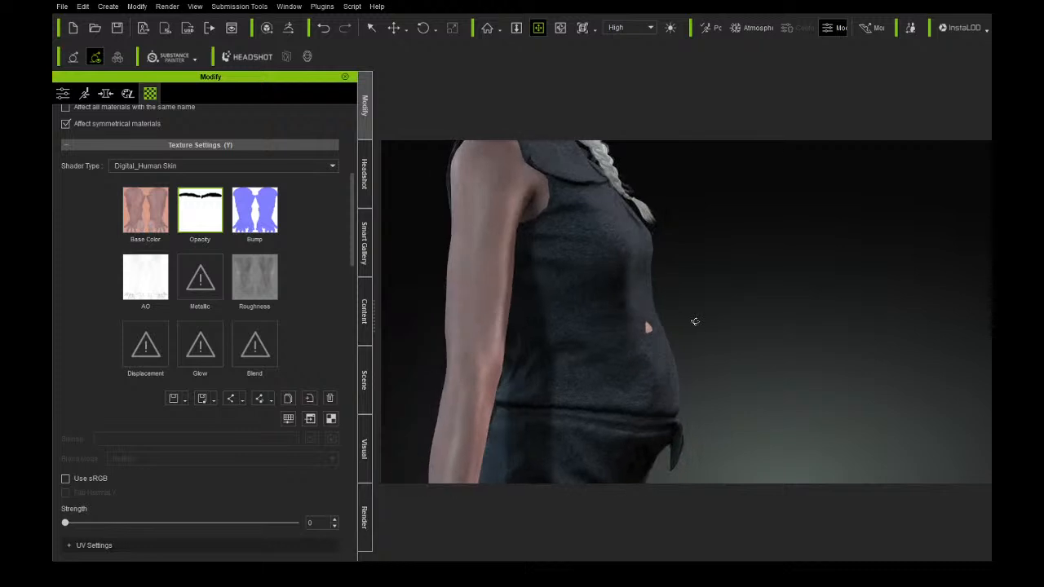
right_click_drag(649, 369, 441, 274)
left_click_drag(581, 229, 597, 347)
right_click_drag(596, 348, 352, 359)
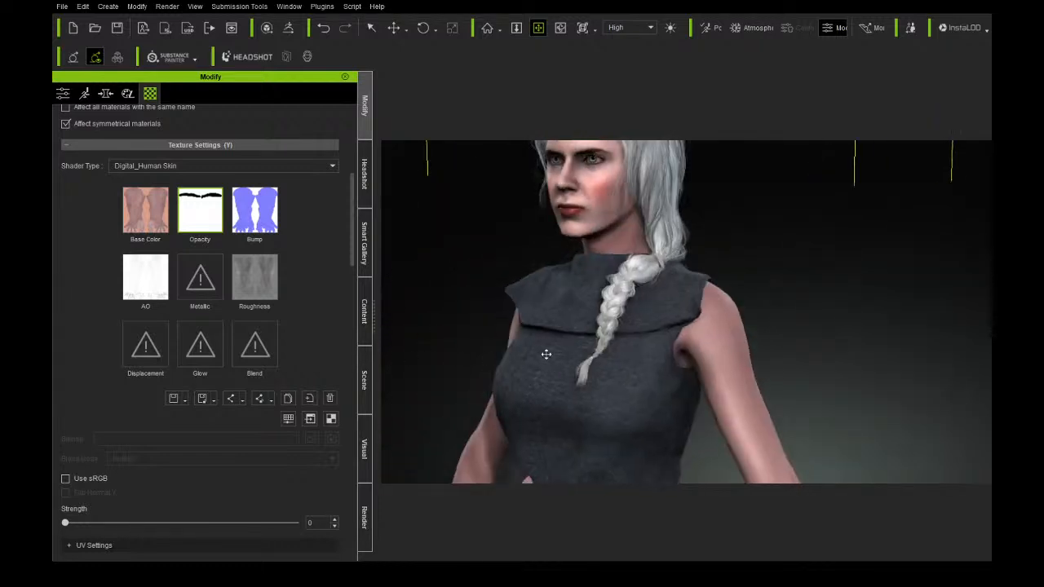
scroll(548, 355, "down", 4)
left_click_drag(631, 408, 568, 276)
scroll(590, 306, "down", 1)
right_click_drag(608, 321, 500, 285)
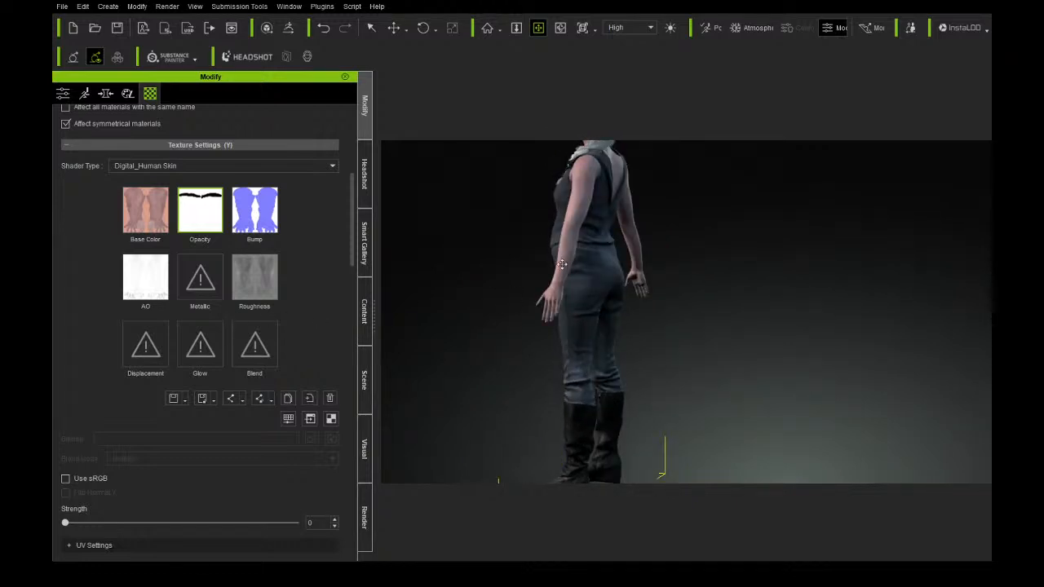
right_click_drag(561, 258, 343, 228)
Try the custom Agent Coat on the avatar over the current outfit and check its fit from the front.
left_click(364, 377)
left_click(365, 318)
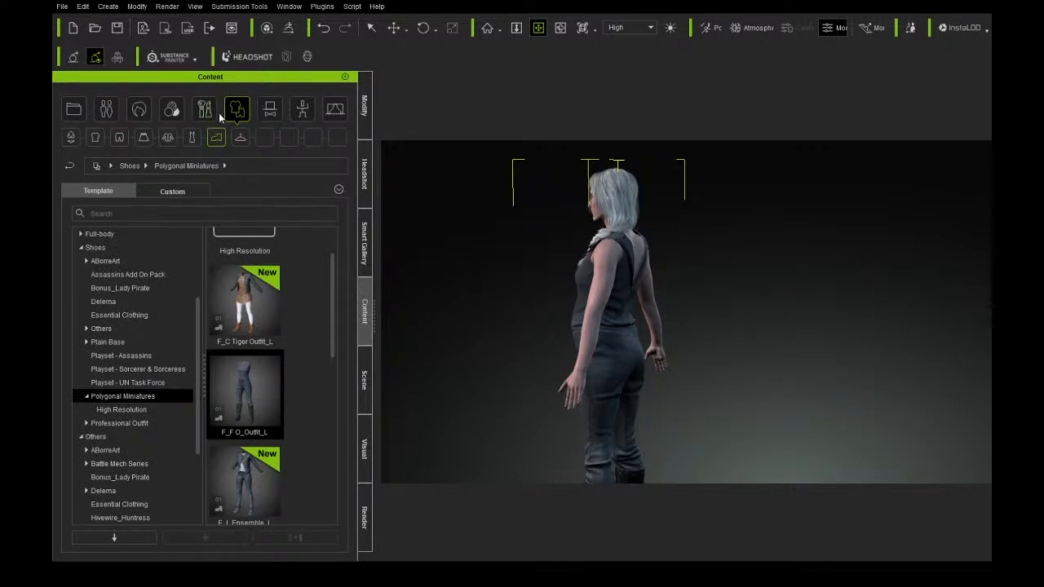
left_click(167, 139)
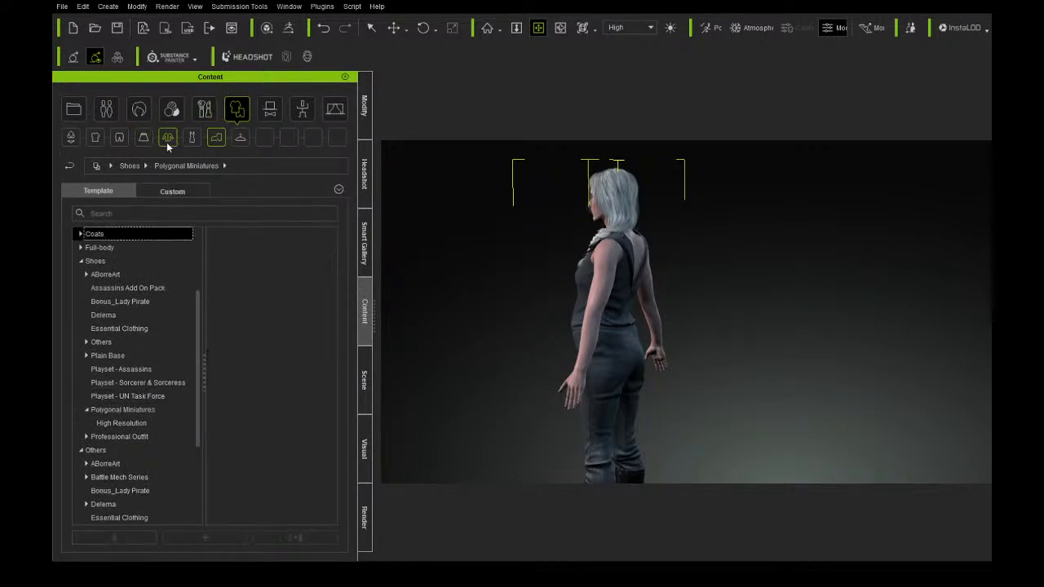
left_click(80, 234)
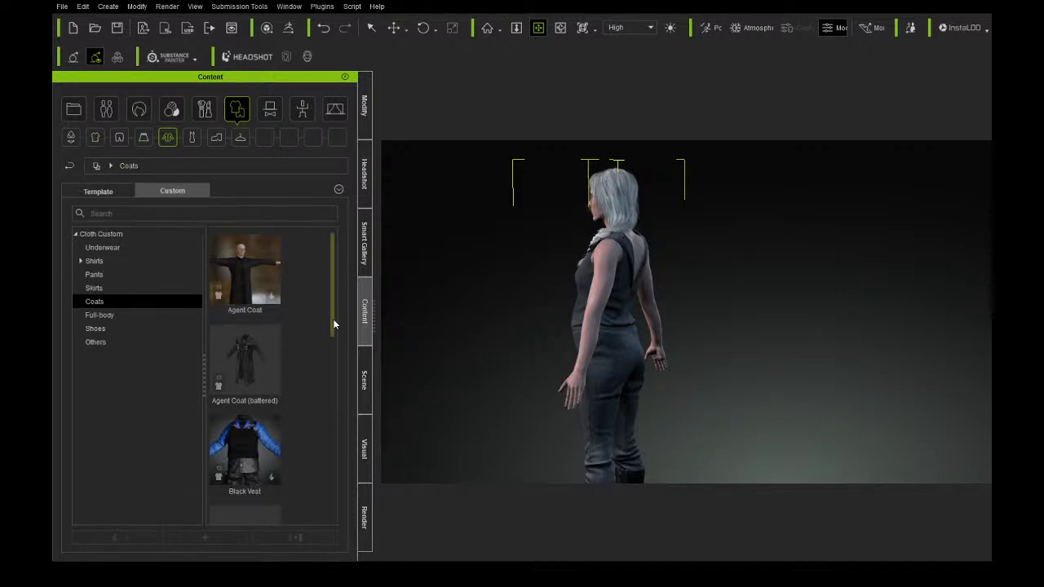
left_click_drag(335, 292, 315, 248)
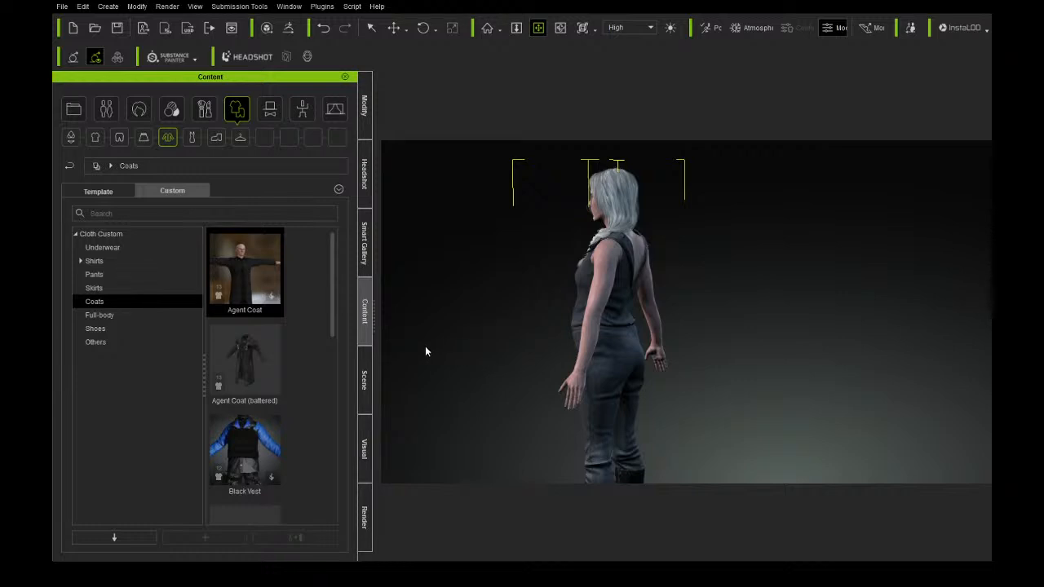
left_click_drag(425, 348, 431, 337)
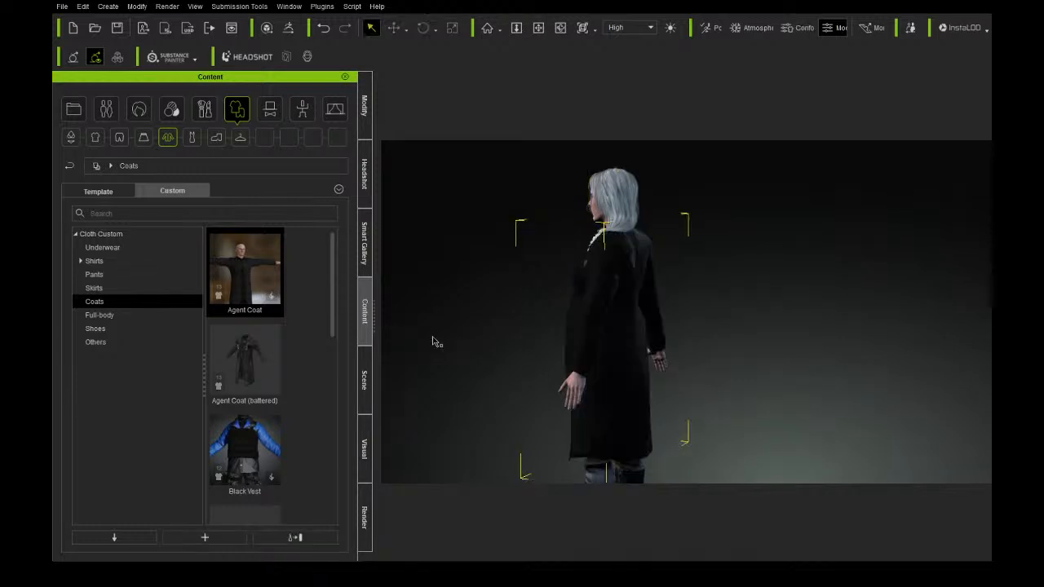
left_click(560, 28)
left_click_drag(480, 215, 923, 228)
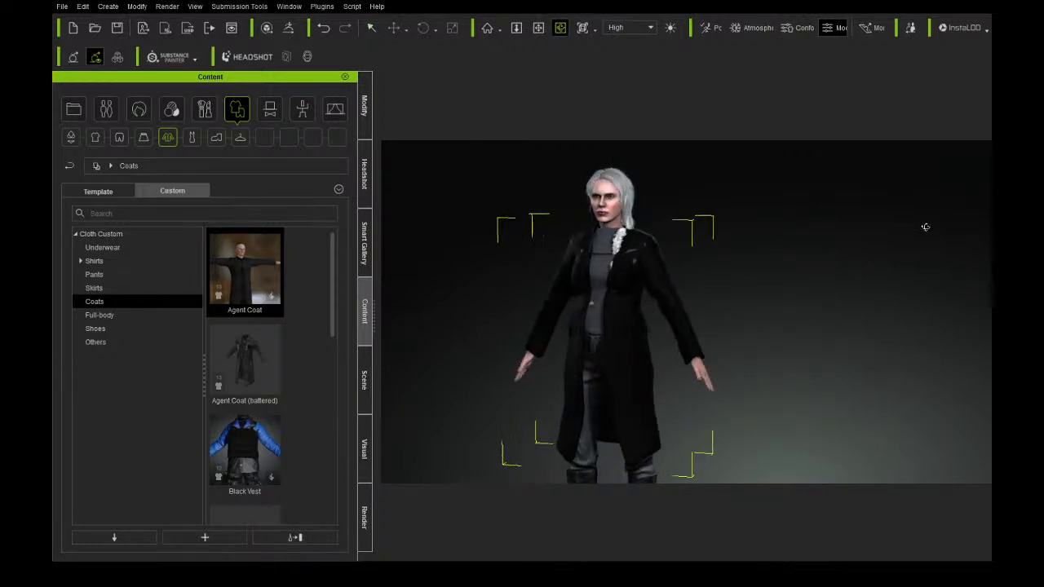
left_click_drag(642, 270, 546, 248)
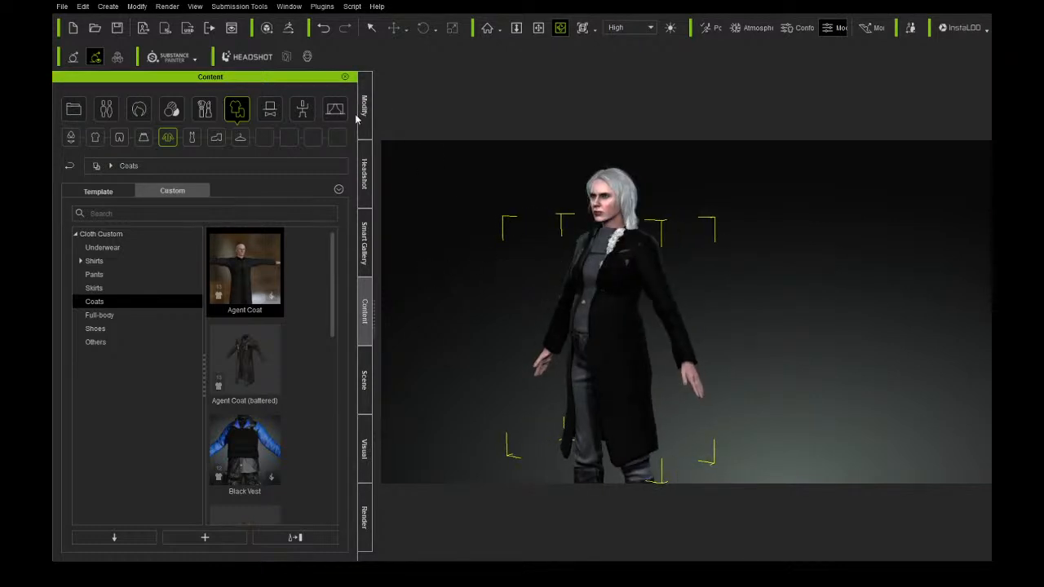
Delete the Blazer coat from the avatar.
left_click(365, 380)
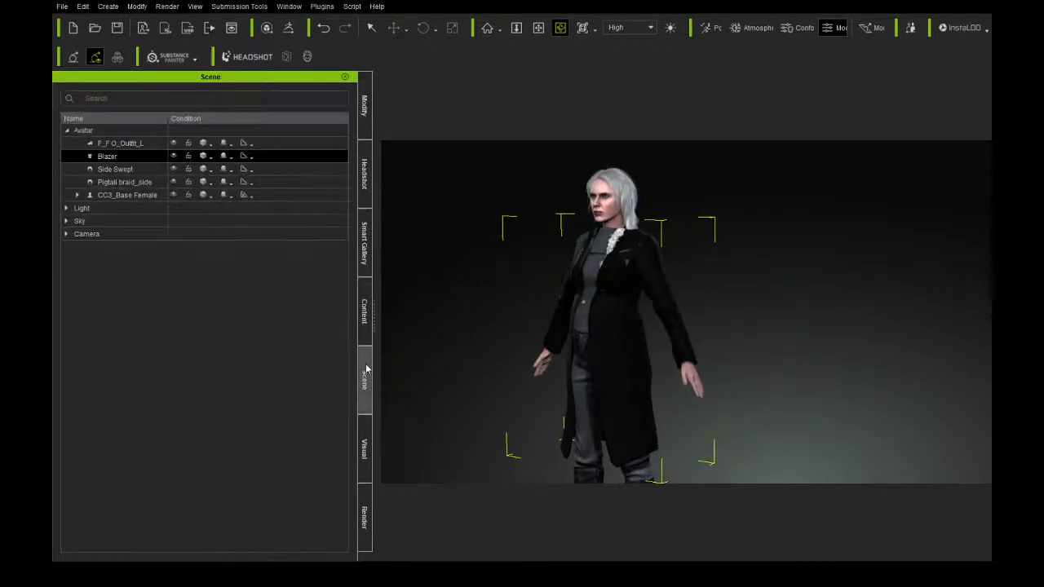
left_click(130, 159)
key("Delete")
scroll(566, 193, "up", 3)
left_click(538, 27)
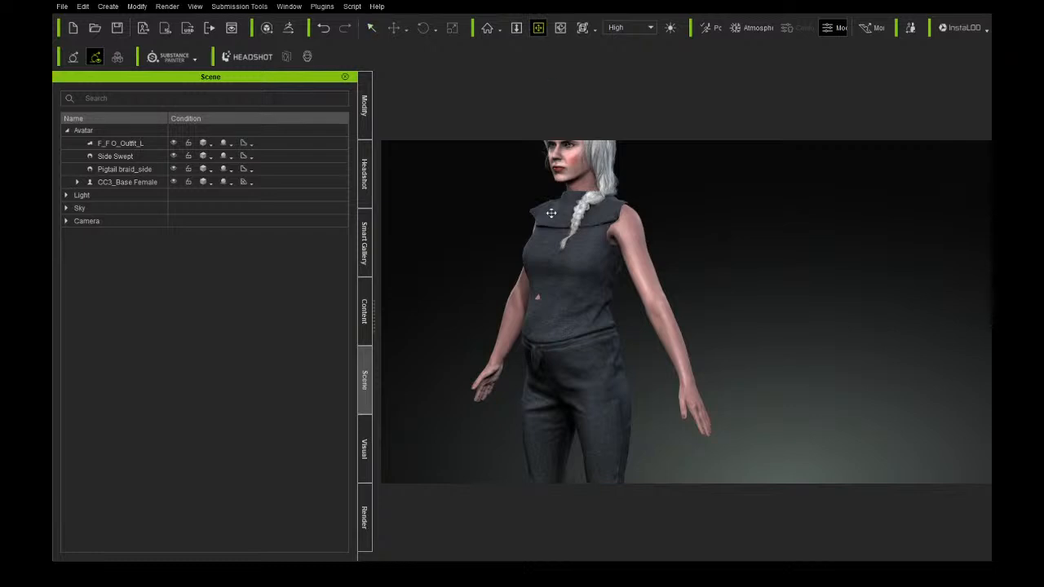
left_click_drag(551, 209, 615, 326)
right_click_drag(615, 326, 484, 314)
scroll(566, 296, "up", 4)
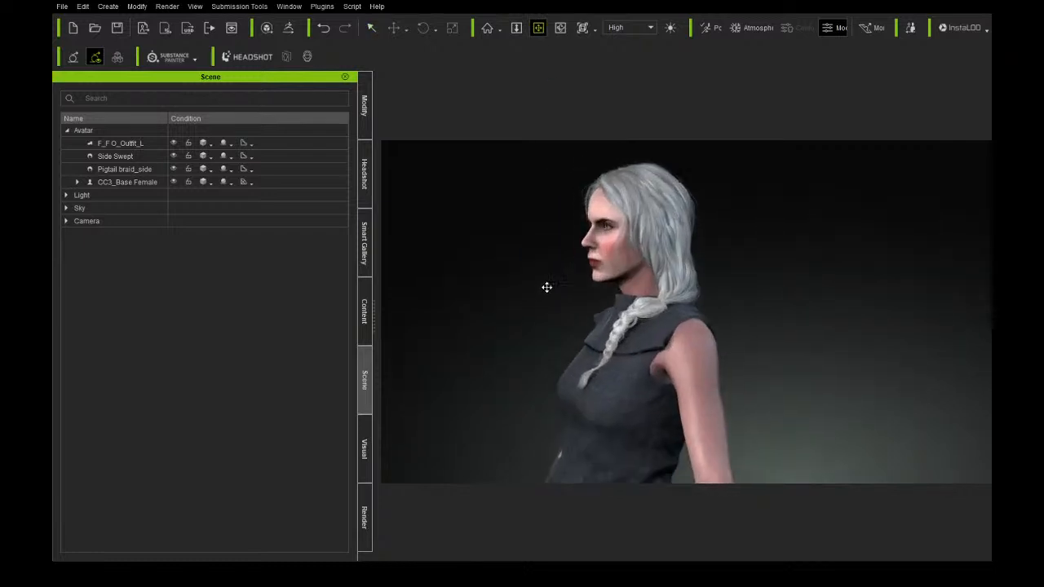
left_click_drag(547, 288, 574, 275)
left_click(364, 104)
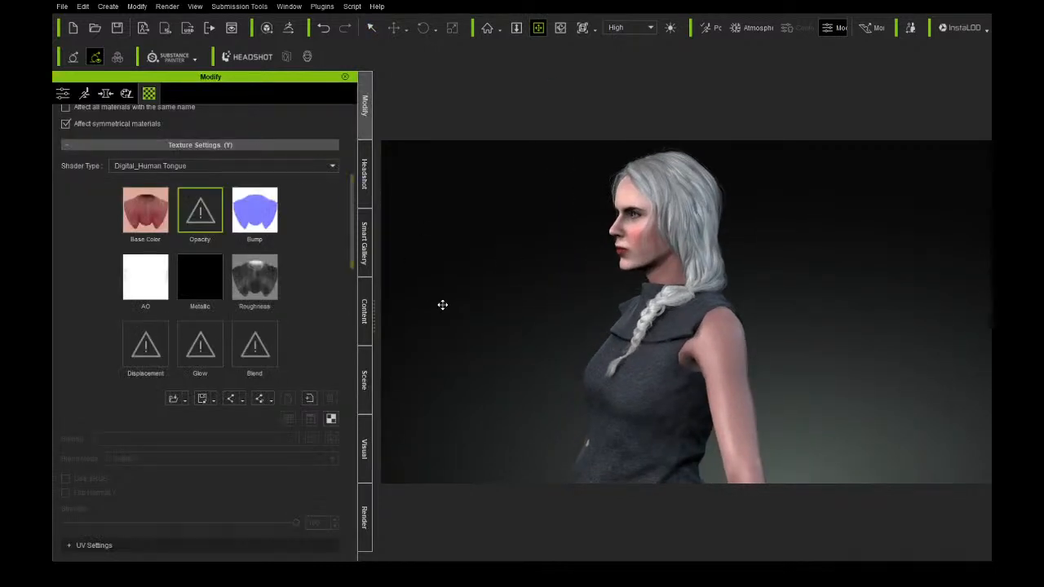
Try the Winter Gown from the custom full-body clothing on the avatar.
left_click(365, 313)
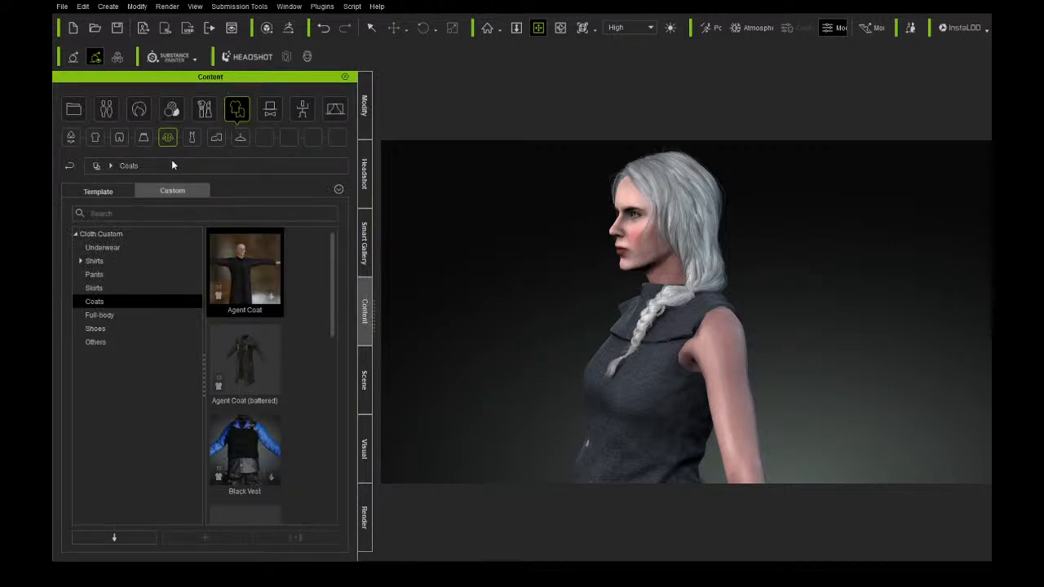
left_click(189, 138)
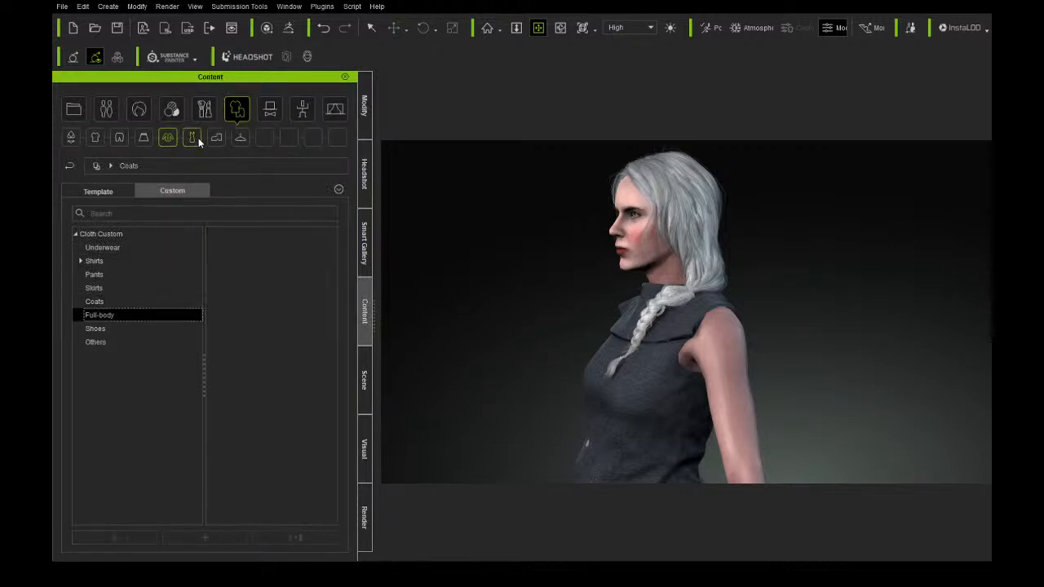
left_click_drag(334, 263, 329, 440)
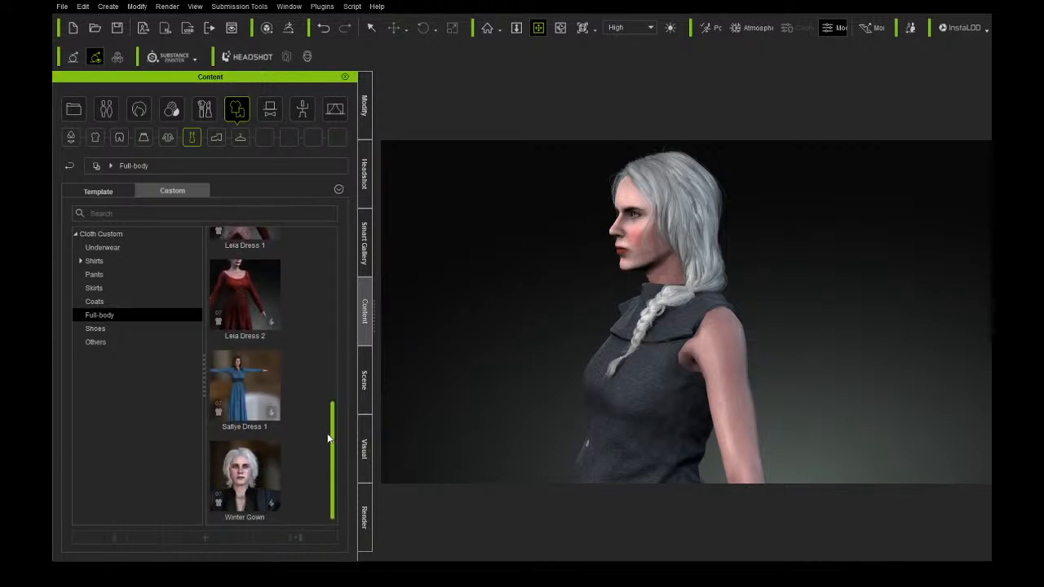
left_click(252, 464)
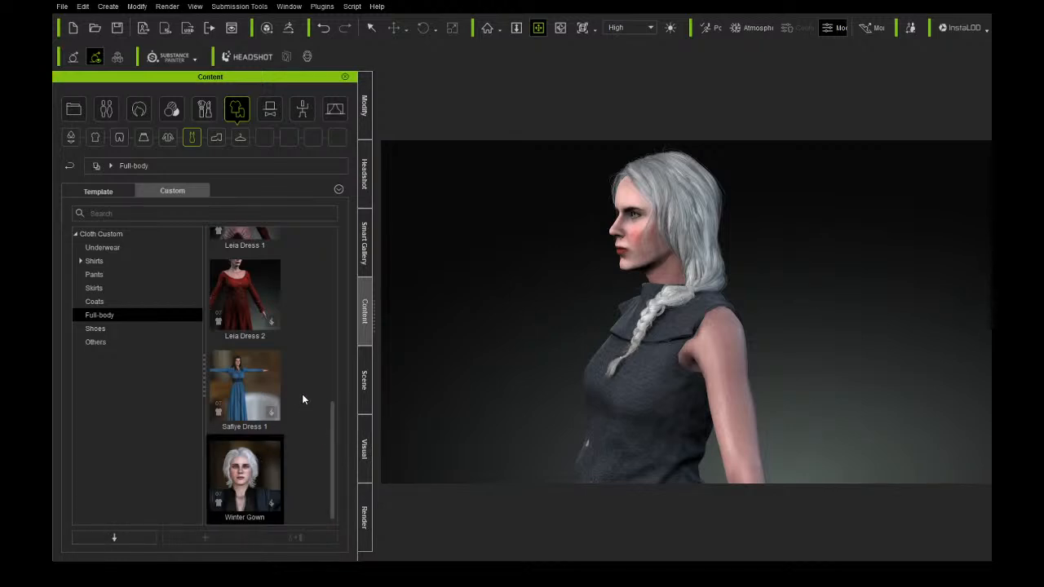
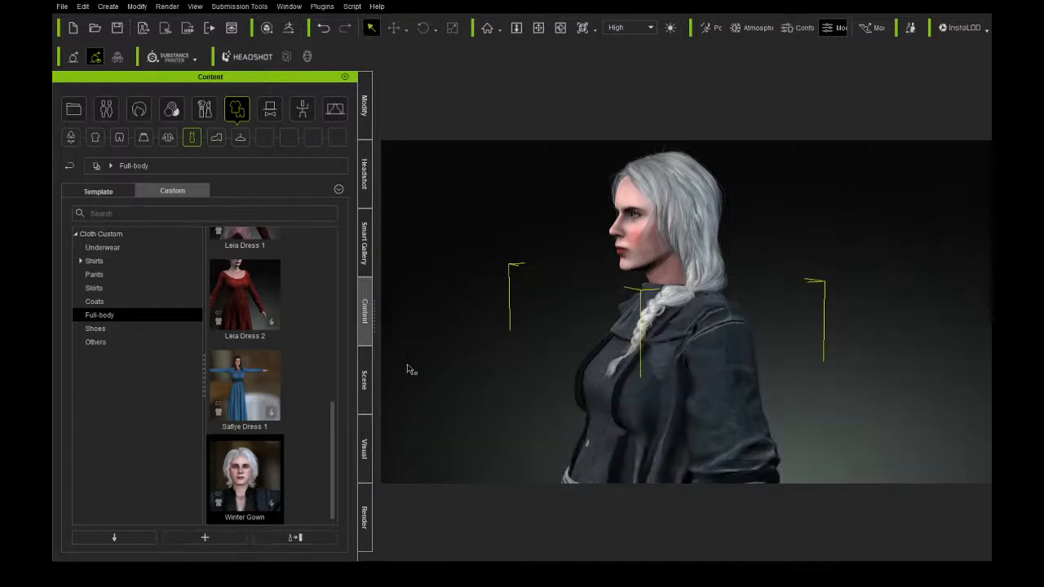
Inspect the gown on the avatar from several angles, including its sash, skirt and upper body.
left_click(560, 27)
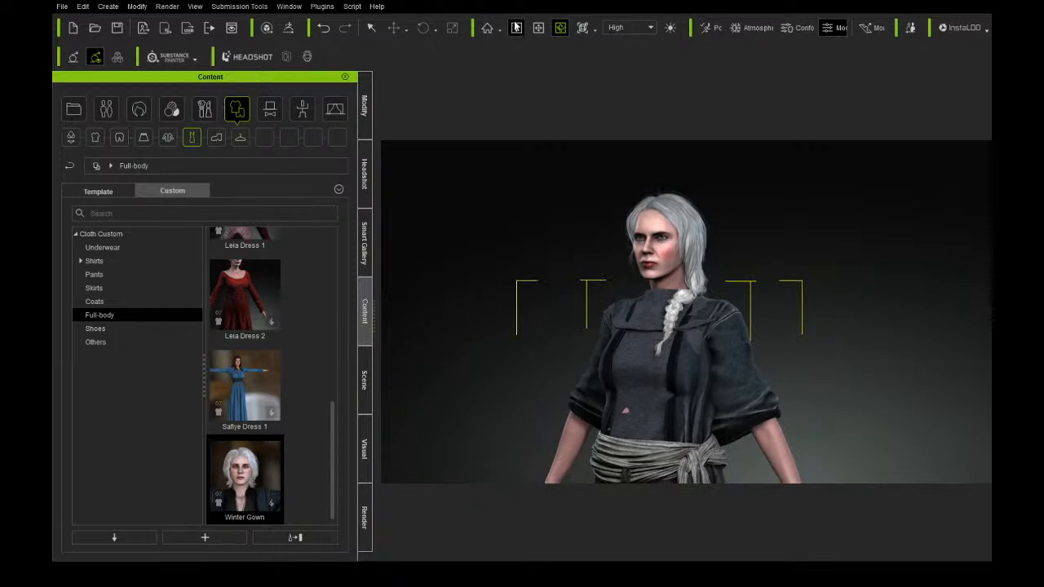
left_click(538, 27)
left_click_drag(645, 399, 703, 267)
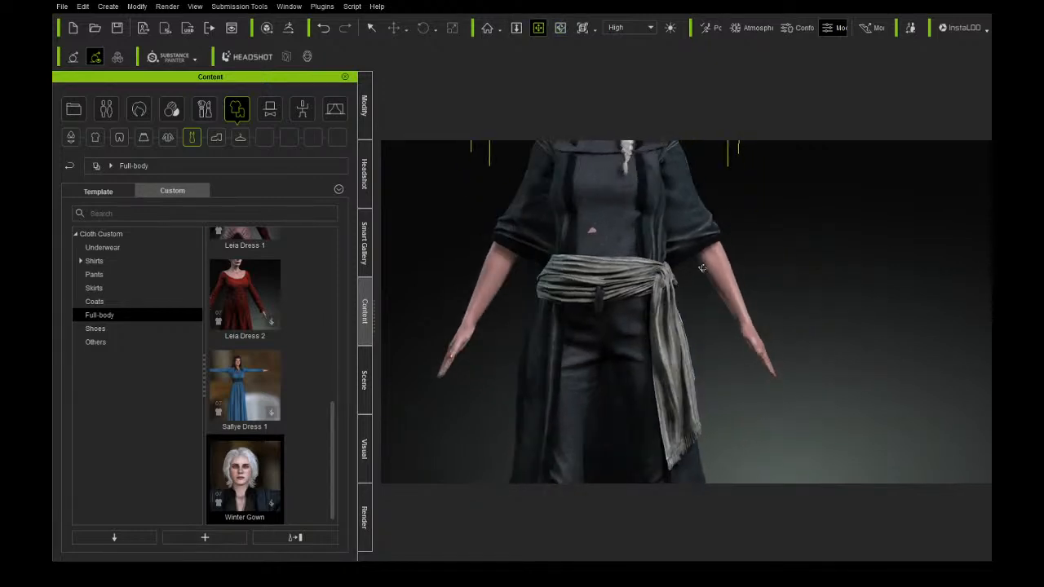
scroll(702, 267, "down", 2)
right_click_drag(702, 268, 930, 242)
scroll(636, 253, "down", 2)
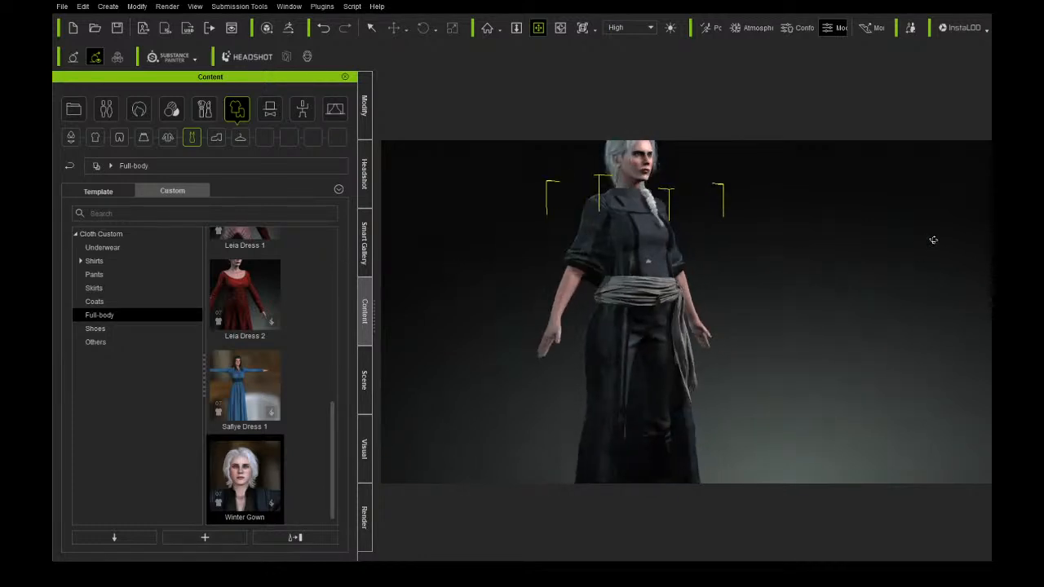
scroll(571, 263, "down", 3)
right_click_drag(566, 268, 443, 285)
scroll(620, 251, "up", 5)
right_click_drag(620, 251, 633, 356)
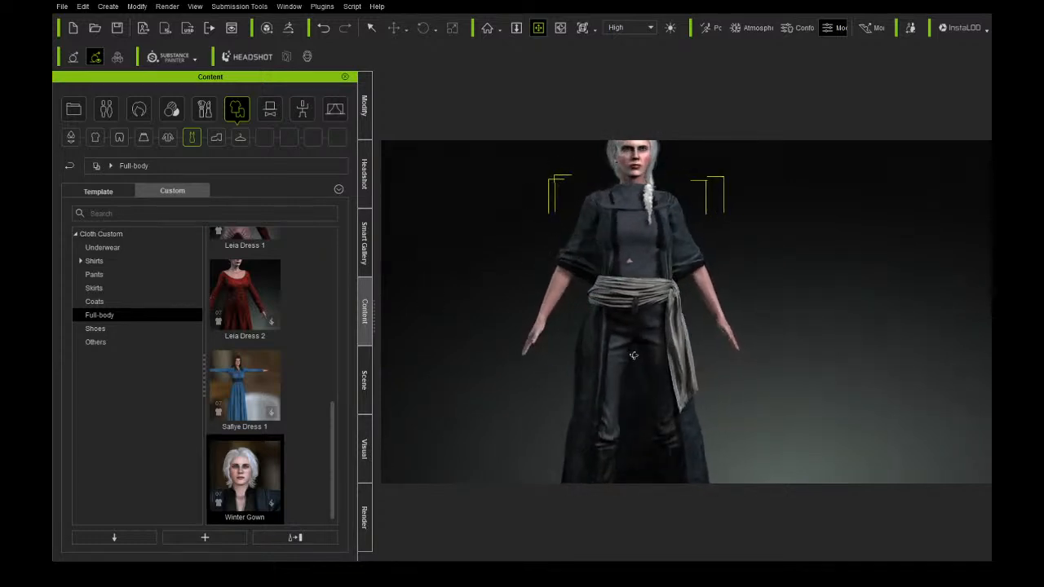
scroll(606, 234, "up", 2)
left_click_drag(606, 235, 657, 345)
scroll(655, 343, "up", 3)
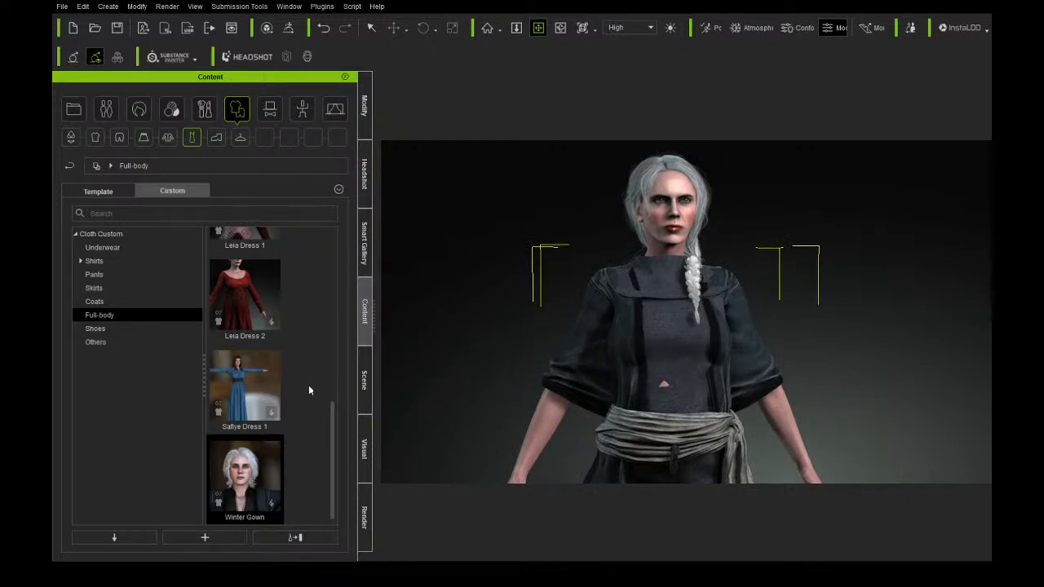
Swap the Winter Gown for Leia Dress 2 on the avatar and undo adding that dress.
key("Delete")
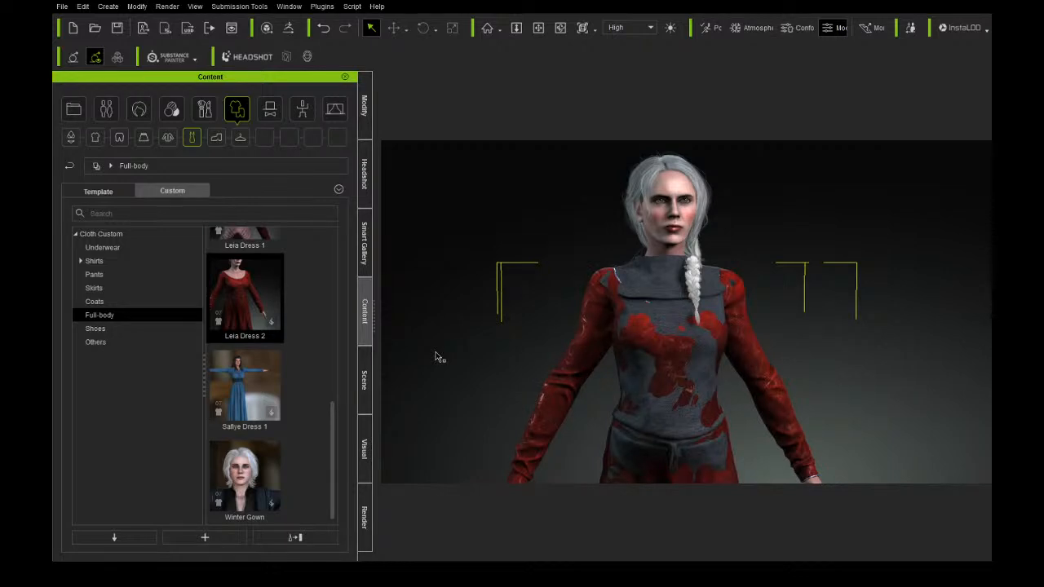
scroll(433, 359, "down", 5)
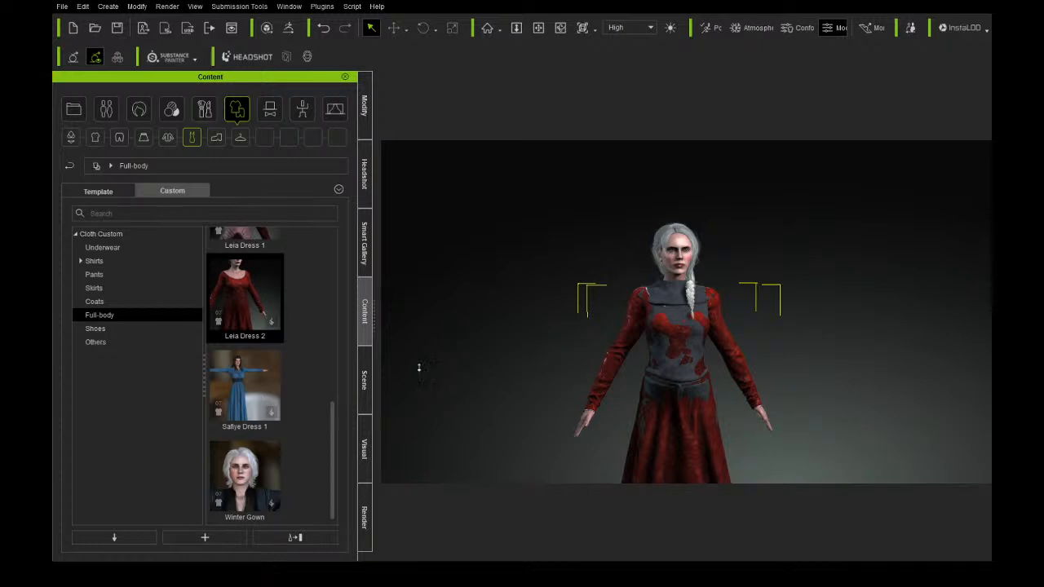
scroll(416, 319, "up", 2)
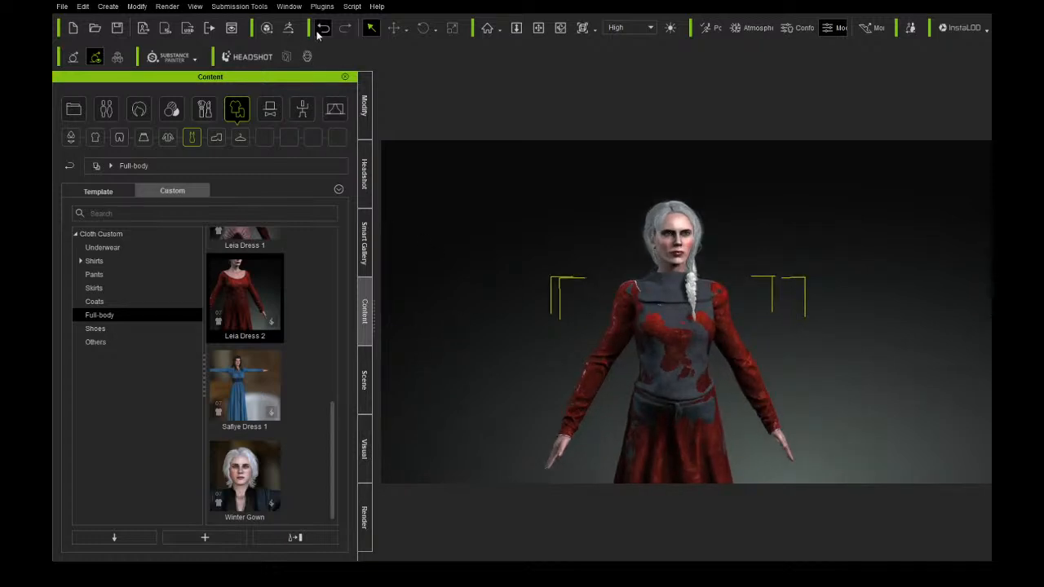
left_click(321, 30)
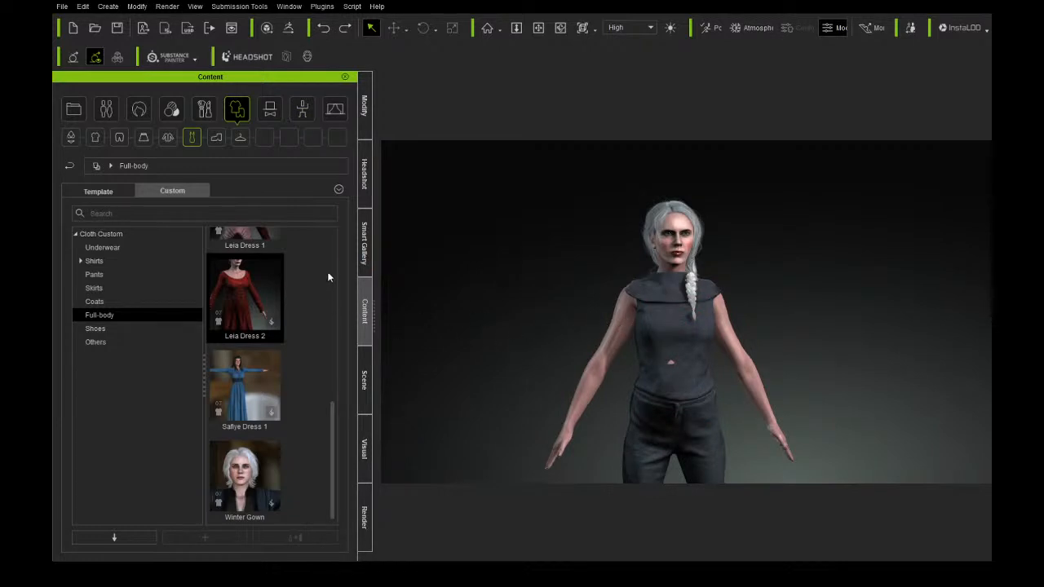
Browse the full-body clothing templates to the velvet dresses in the Street Fashion Base Clothing folder.
left_click(119, 190)
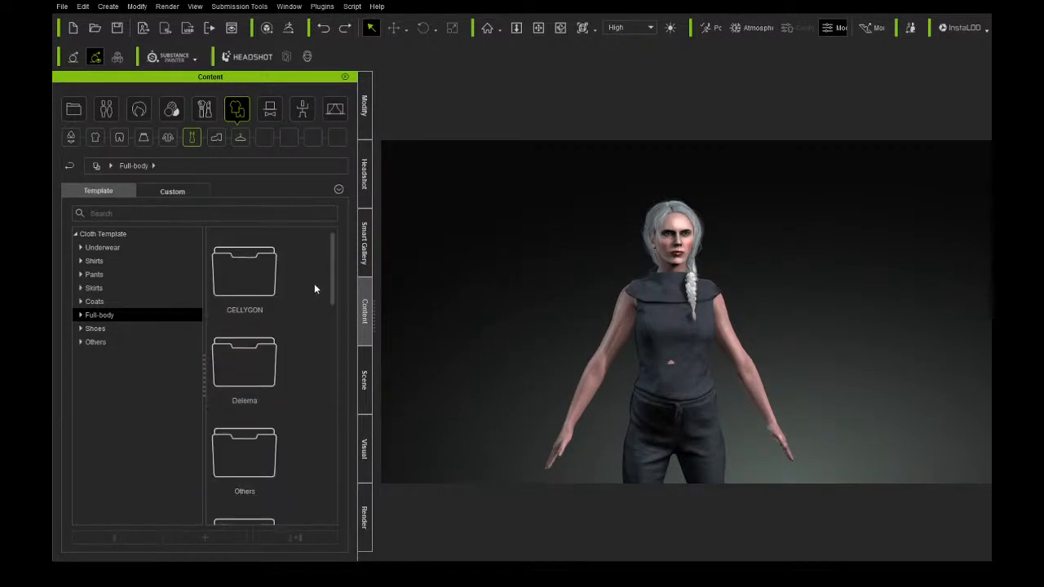
left_click_drag(333, 264, 318, 516)
left_click(79, 318)
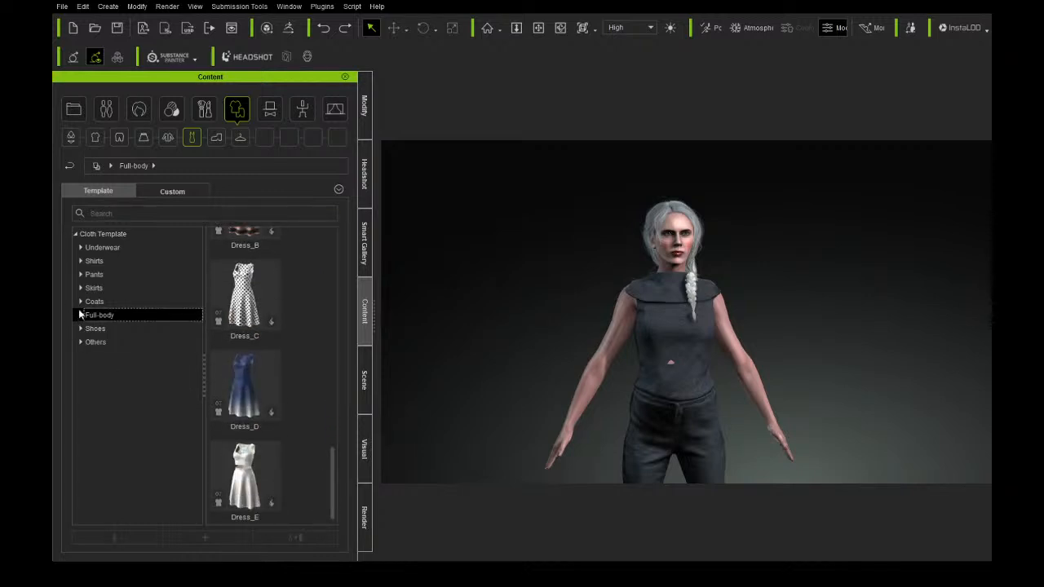
left_click(80, 315)
left_click(115, 421)
left_click_drag(338, 301, 334, 438)
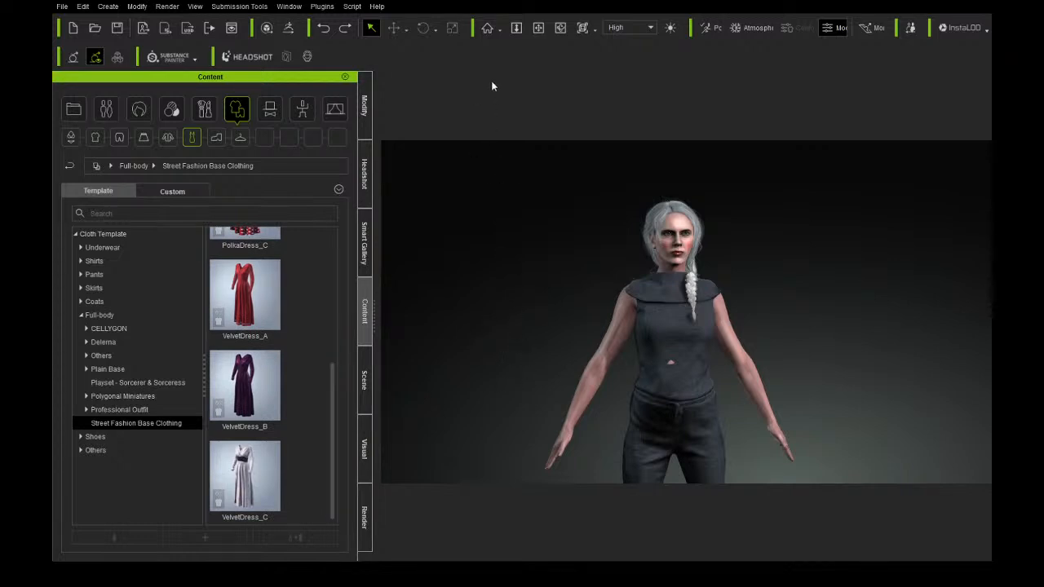
Add VelvetDress_C to the avatar and show the scene's object list.
left_click(539, 27)
left_click_drag(574, 139, 388, 268)
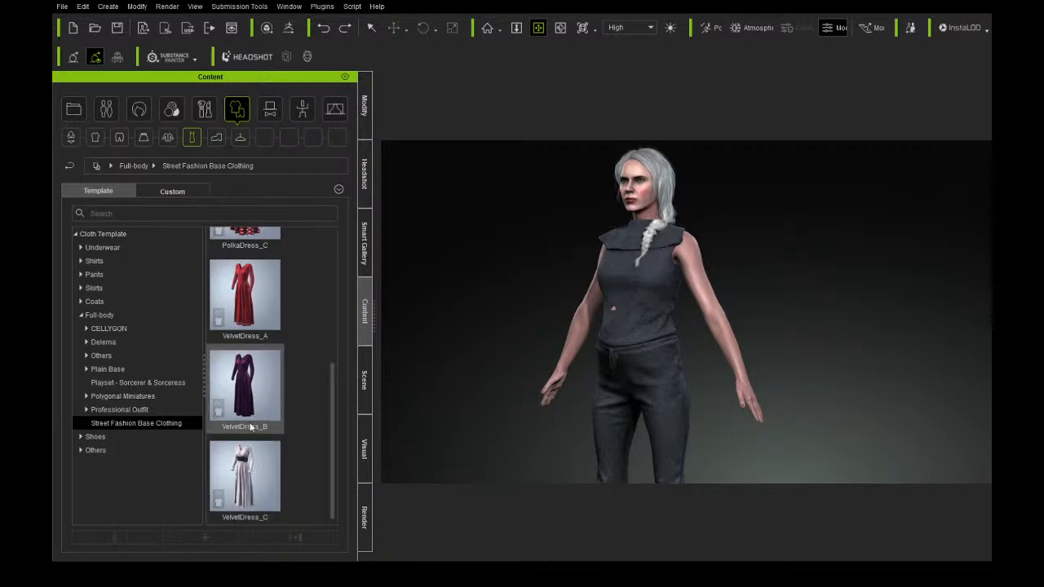
left_click(245, 469)
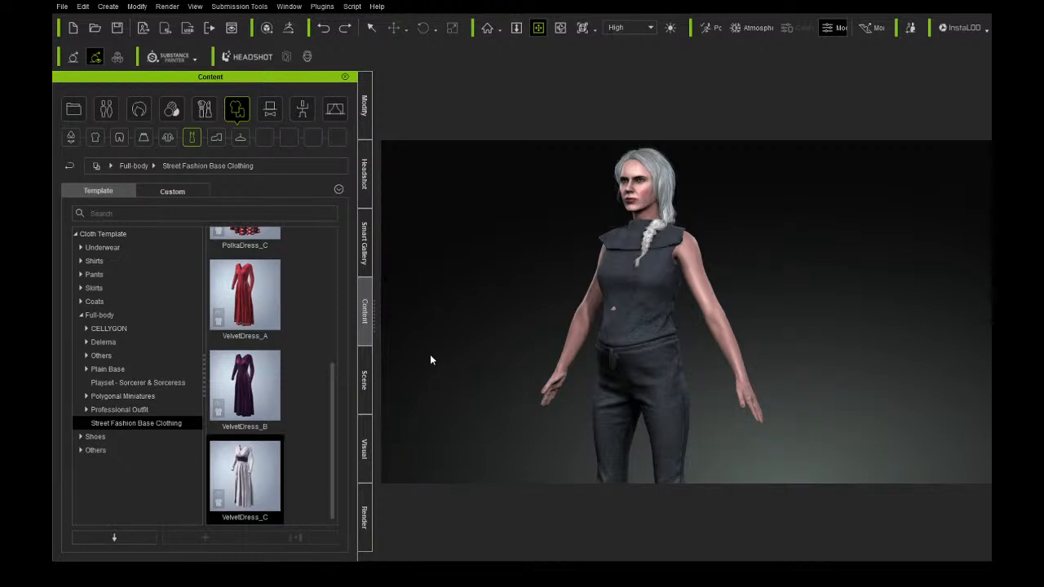
left_click(366, 392)
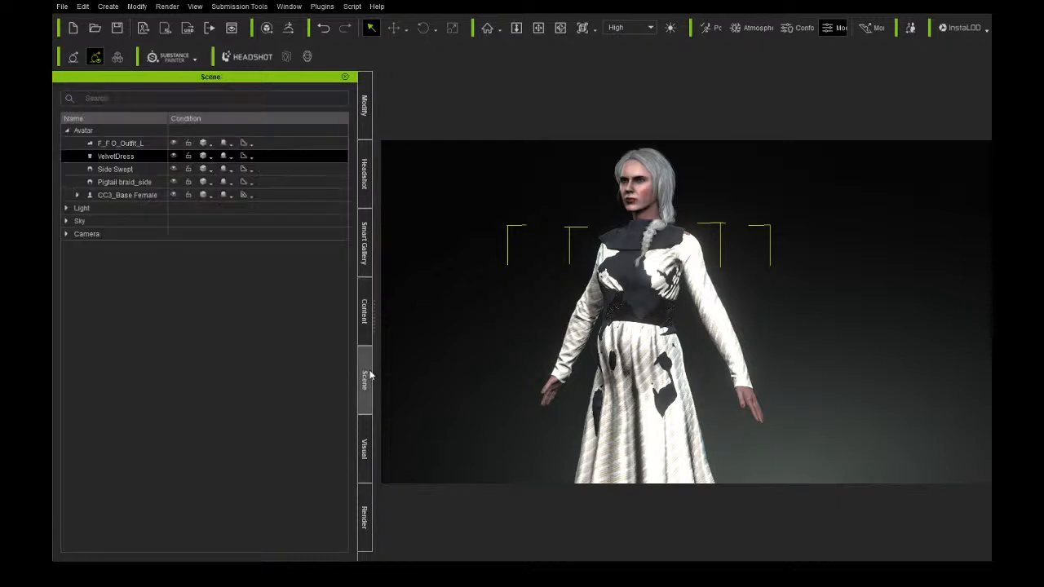
Hide the F_F O_Outfit_L garment that overlaps the velvet dress on the avatar.
left_click(173, 142)
left_click(365, 102)
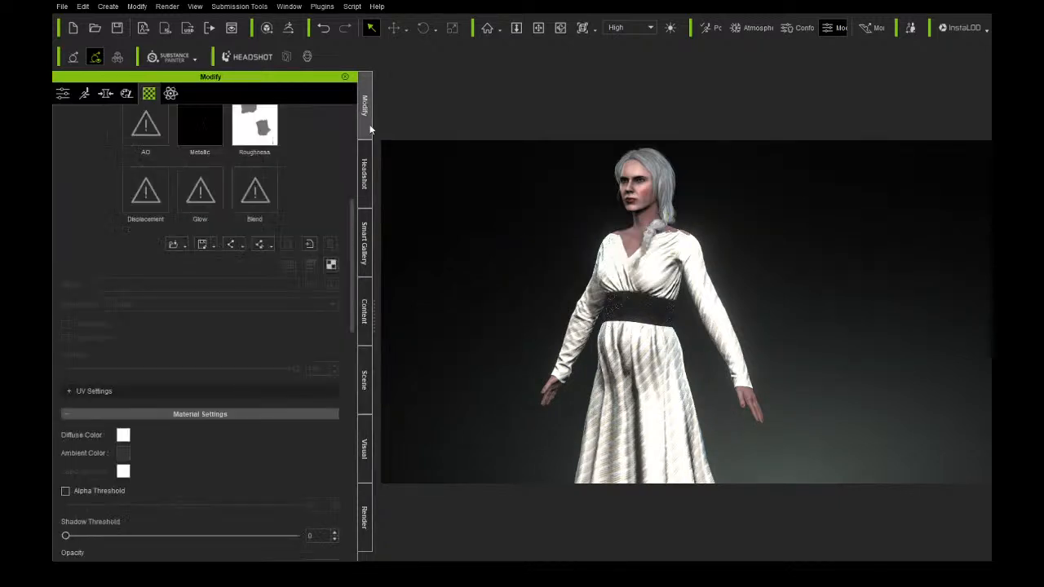
left_click(367, 373)
Replace the white velvet dress on the avatar with VelvetDress_A from the Street Fashion Base Clothing folder.
left_click(366, 326)
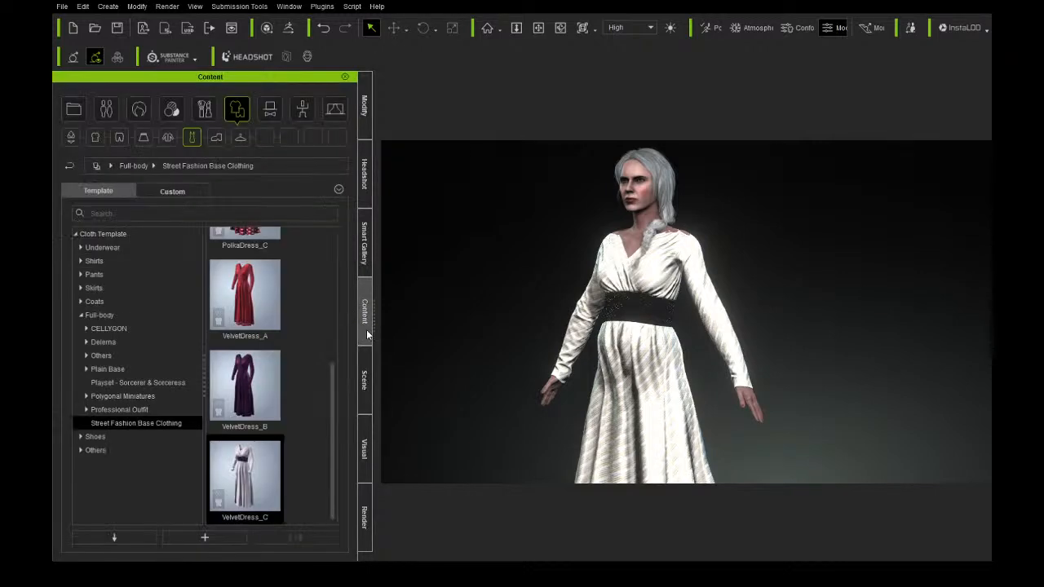
scroll(325, 440, "up", 3)
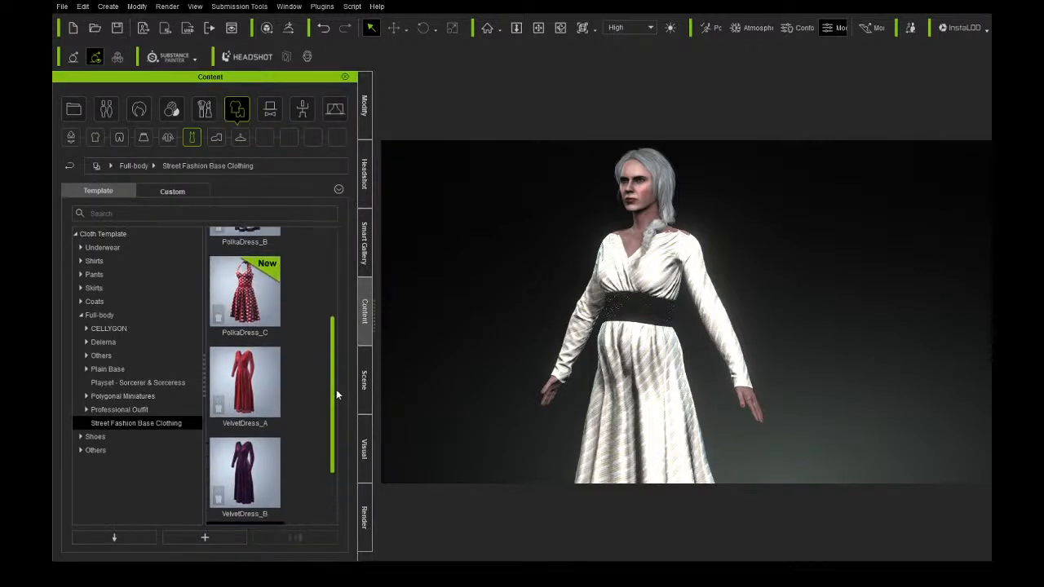
scroll(334, 400, "down", 2)
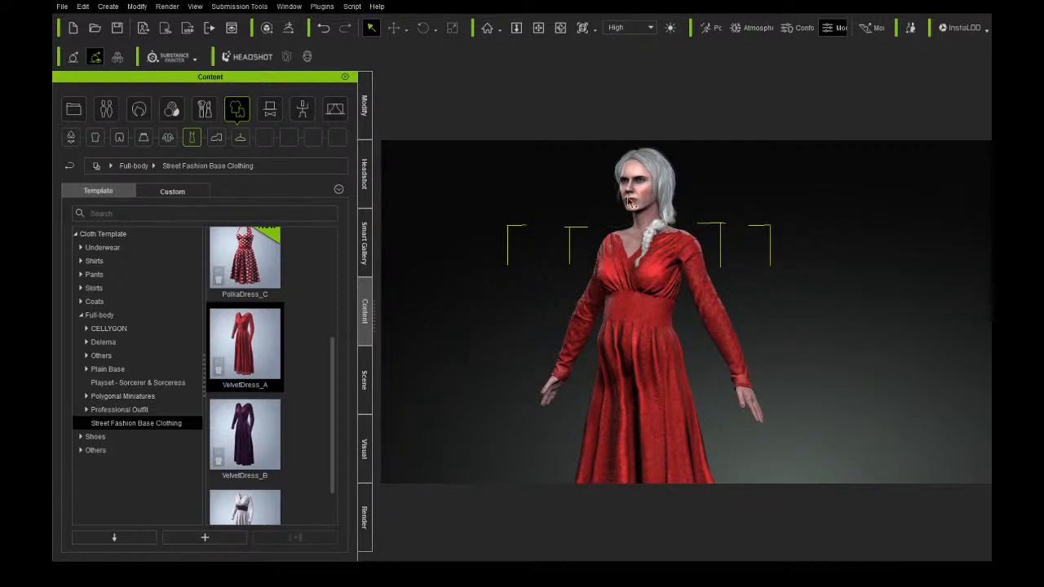
left_click(560, 28)
left_click_drag(584, 256, 837, 296)
Recolour the VelvetDress material's Base Color texture from its PBR texture settings to a muted blue.
left_click(365, 105)
scroll(310, 167, "up", 10)
left_click(167, 362)
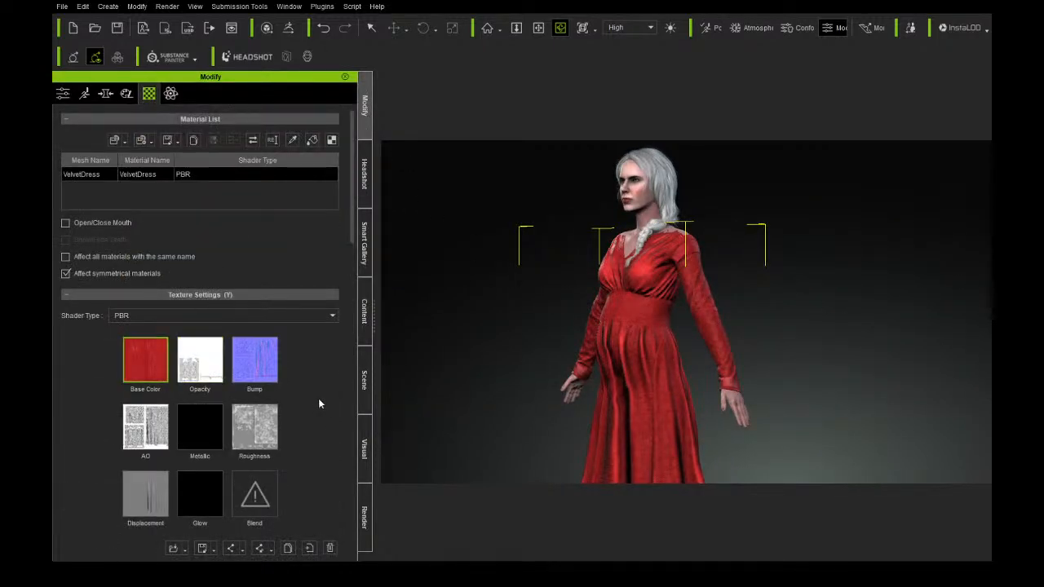
scroll(315, 400, "down", 5)
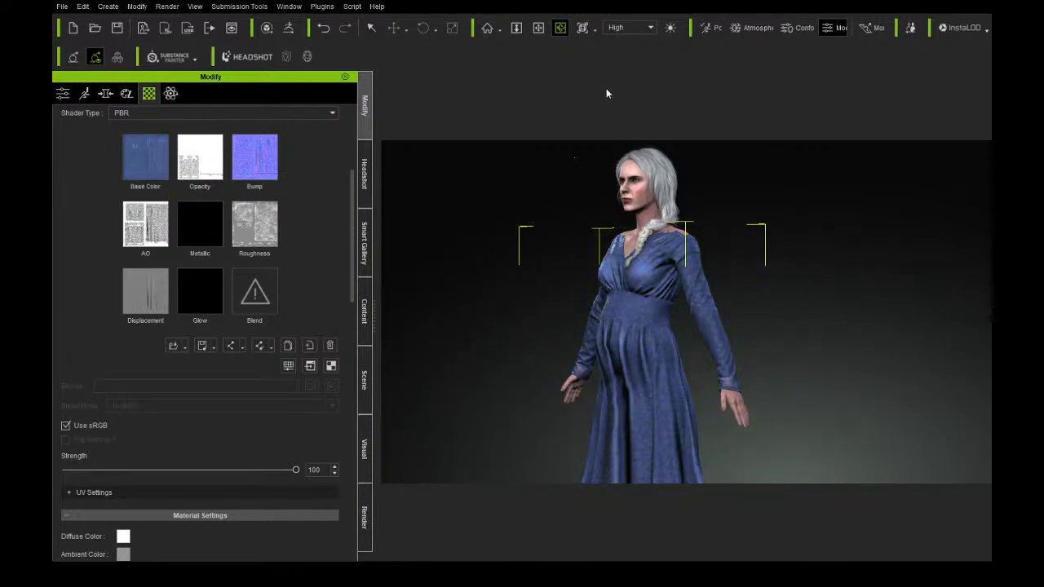
Inspect the blue dress on the avatar, focusing on how the neckline and shoulders fit over the skin.
left_click(538, 28)
left_click_drag(557, 263, 557, 312)
right_click_drag(557, 313, 698, 307)
left_click_drag(594, 284, 616, 315)
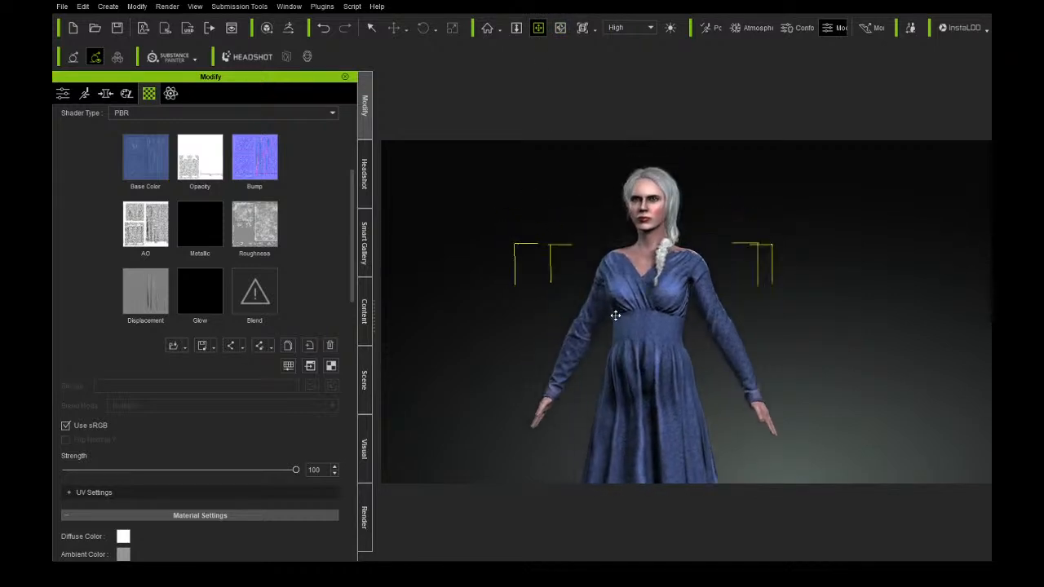
scroll(616, 315, "up", 5)
left_click_drag(583, 231, 620, 358)
right_click_drag(657, 334, 594, 340)
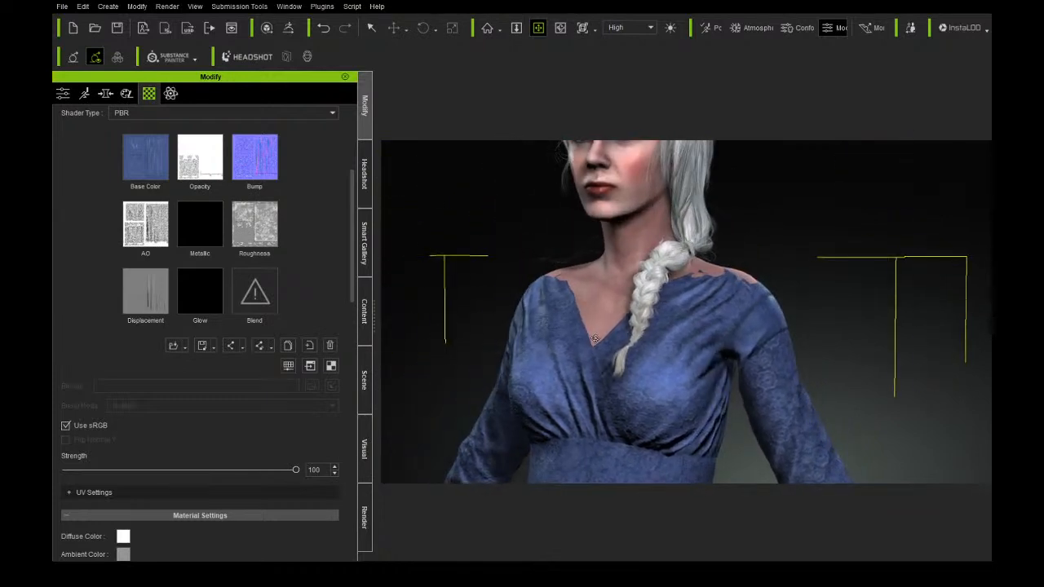
left_click_drag(593, 320, 589, 345)
right_click_drag(571, 317, 569, 343)
left_click_drag(570, 343, 545, 289)
right_click_drag(545, 288, 632, 323)
right_click_drag(524, 285, 468, 280)
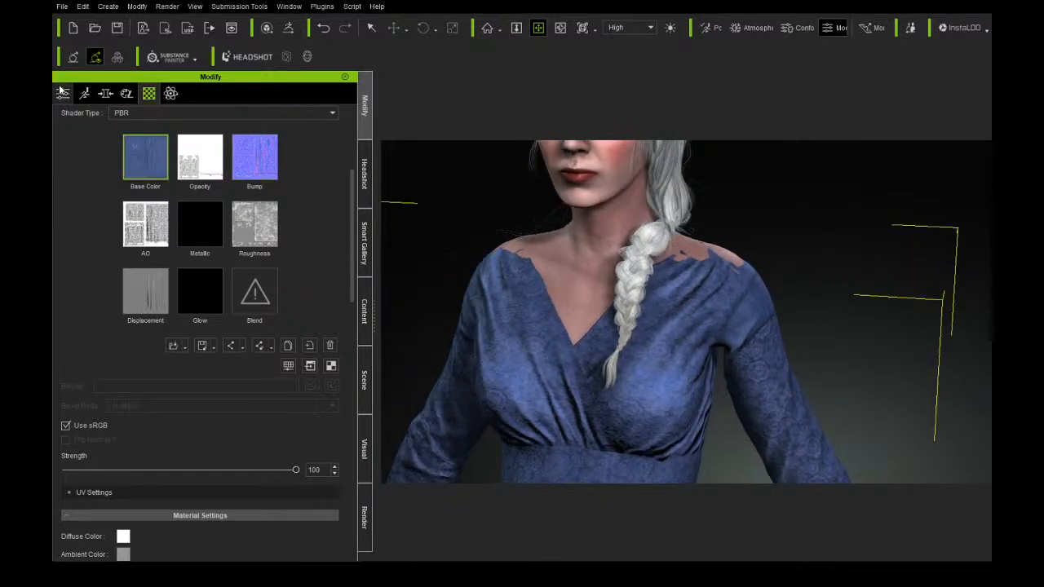
Open the VelvetDress mesh for vertex editing and select the vertices along the shoulders and upper neckline.
left_click(62, 93)
left_click(260, 331)
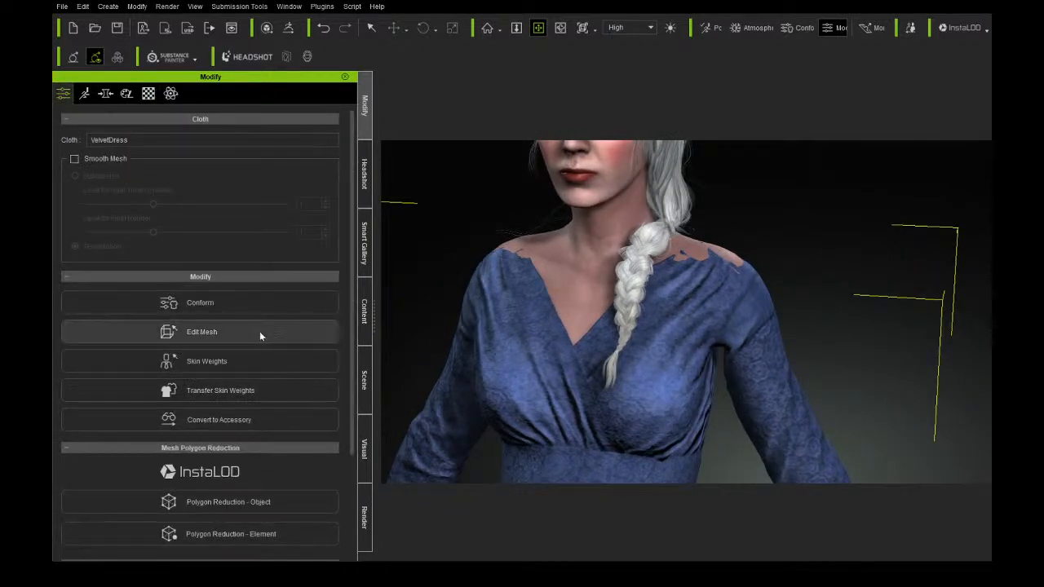
left_click_drag(485, 220, 694, 268)
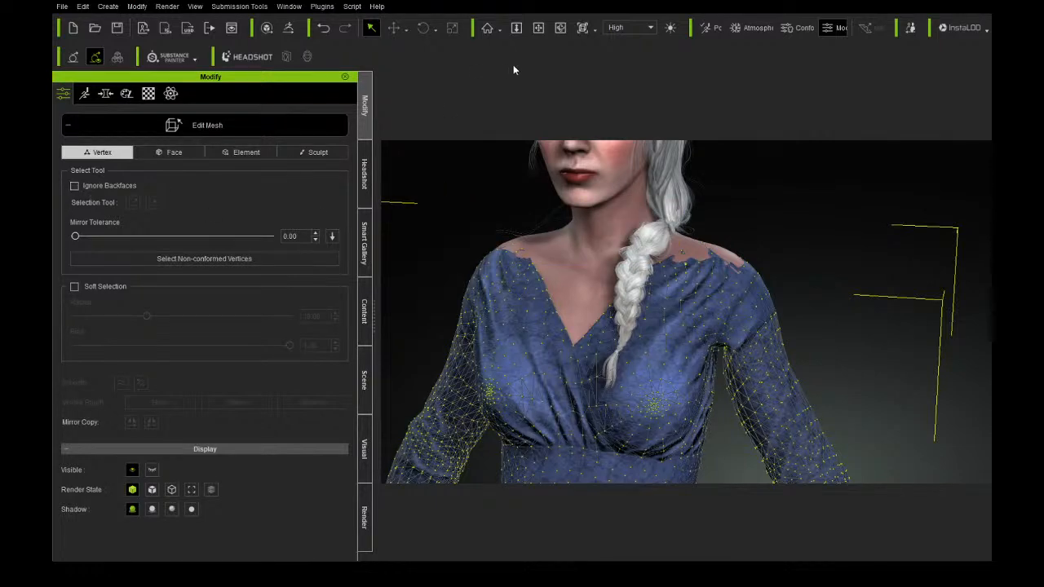
left_click(560, 29)
left_click_drag(540, 245, 579, 196)
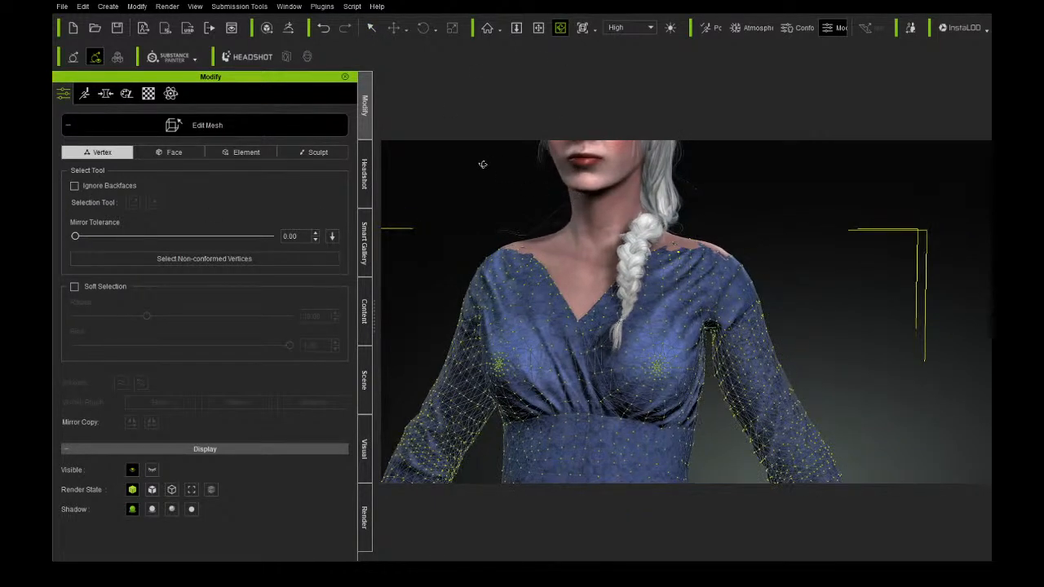
left_click(371, 29)
left_click_drag(479, 193, 757, 285)
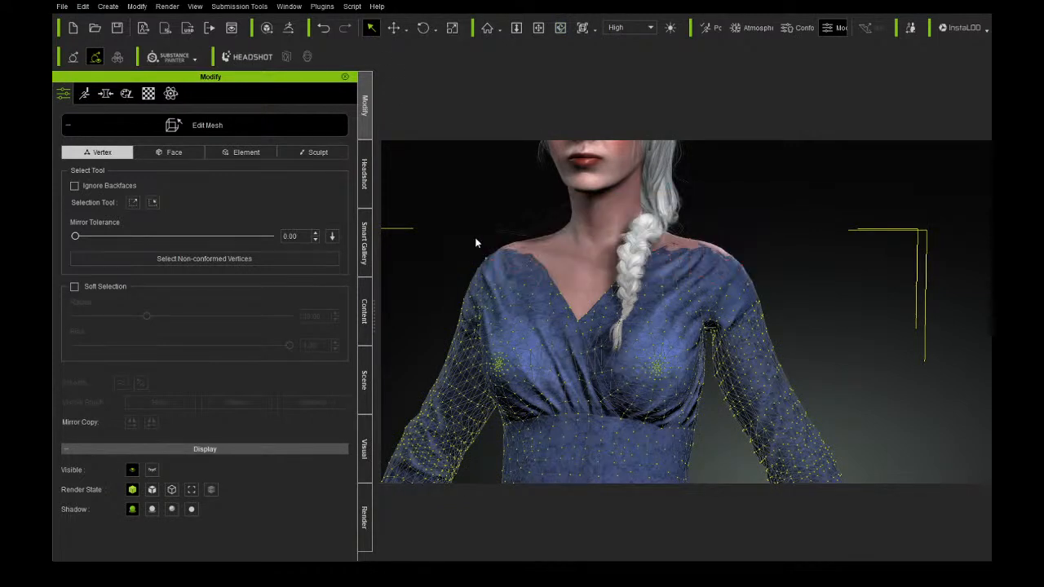
Move the selected shoulder vertices slightly upward to cover the skin, deselect them and finish the mesh edit.
left_click(394, 28)
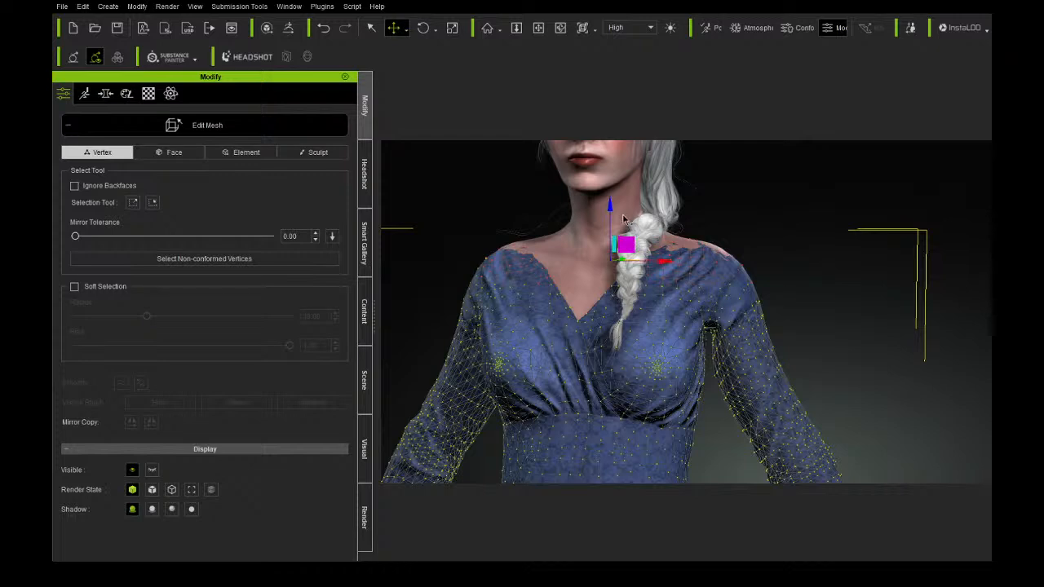
left_click_drag(610, 210, 610, 208)
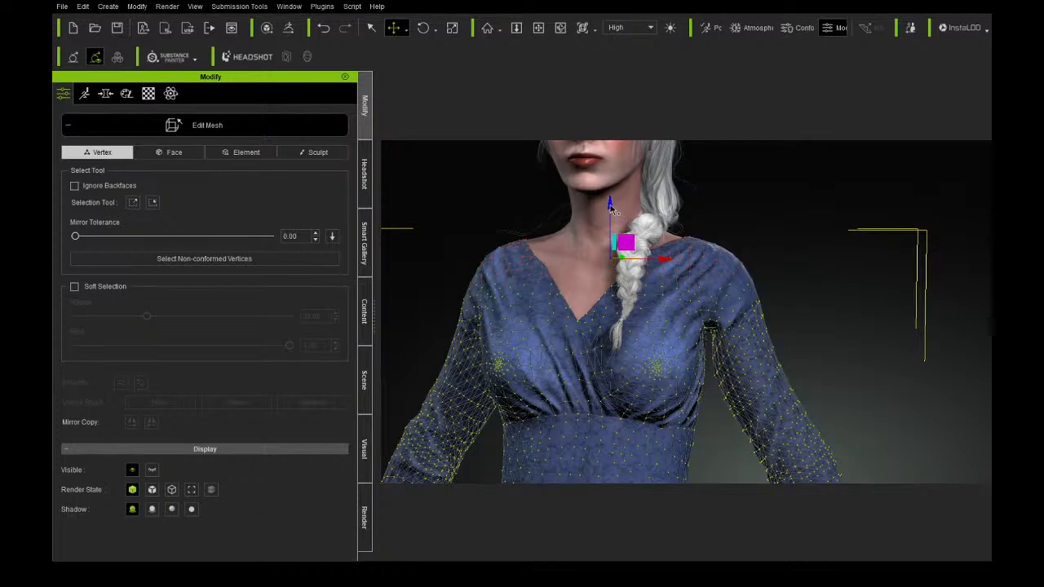
left_click(370, 28)
left_click(454, 160)
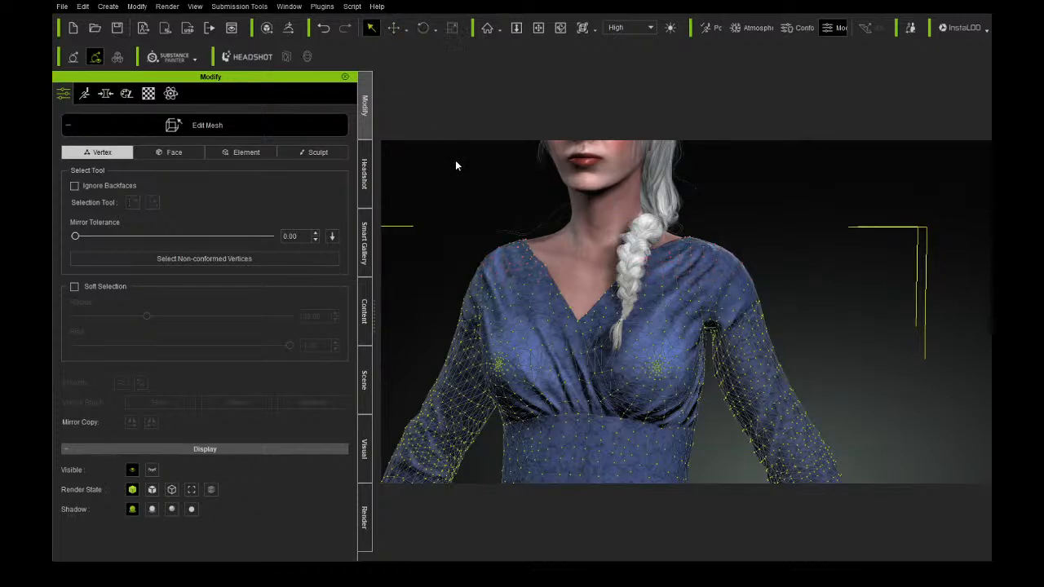
left_click(286, 129)
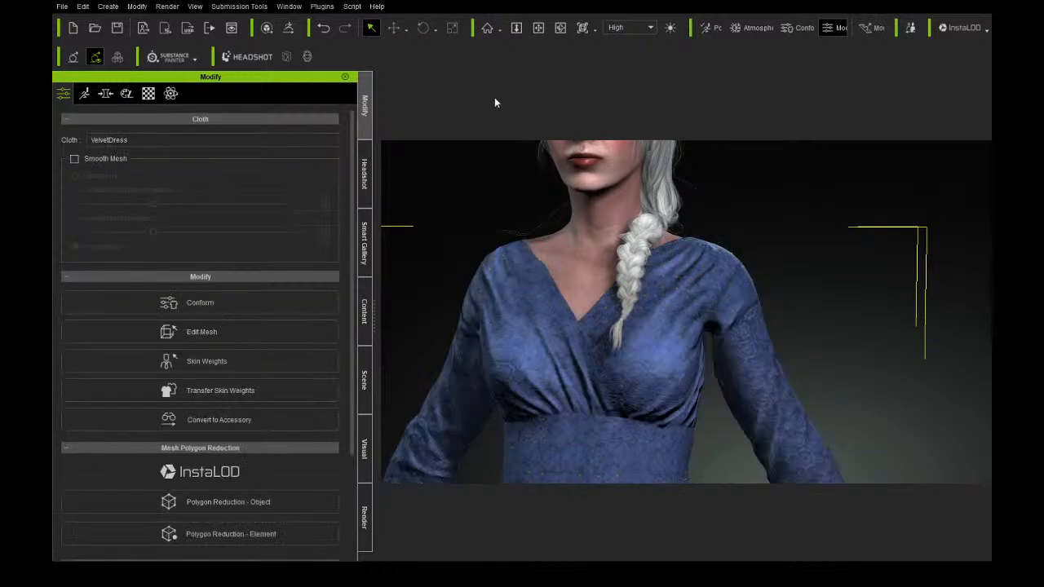
Inspect the edited dress from several angles, including its shoulders, bodice, waist, sleeves and skirt.
left_click(560, 28)
left_click_drag(756, 230, 459, 308)
left_click_drag(637, 314, 296, 319)
left_click_drag(751, 352, 518, 363)
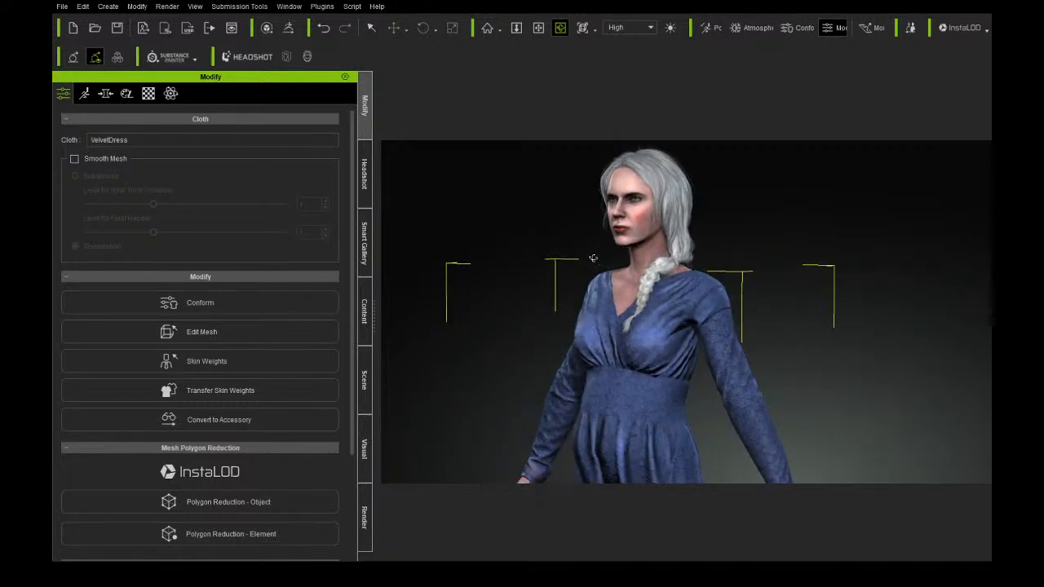
scroll(584, 261, "up", 5)
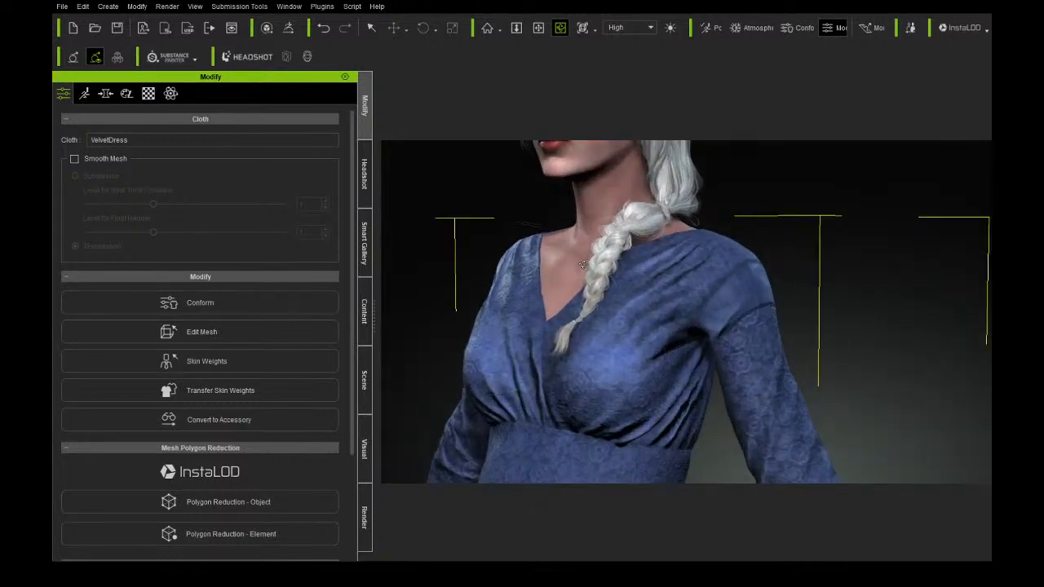
left_click(538, 28)
left_click_drag(536, 98, 552, 200)
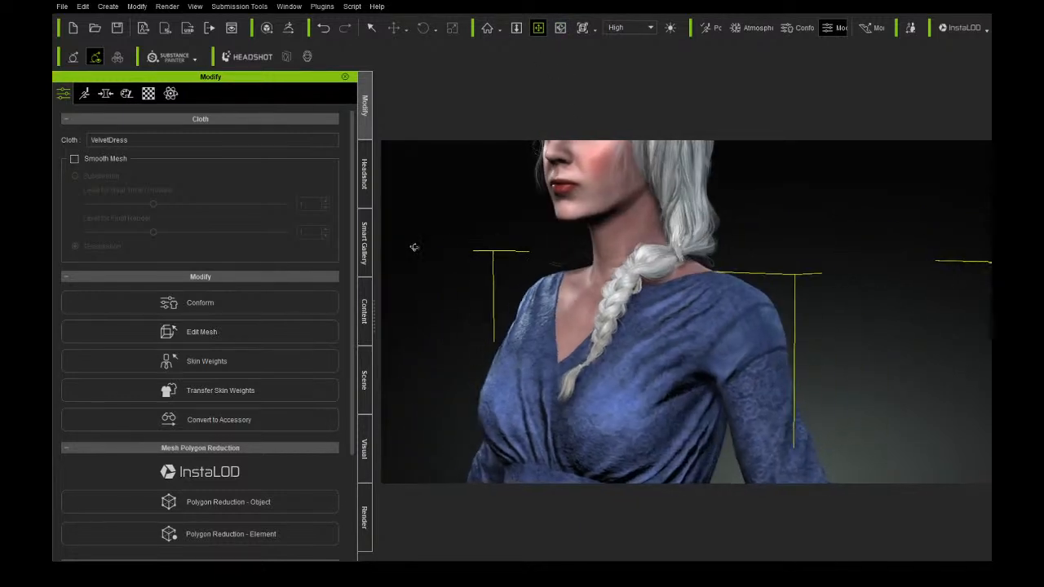
scroll(685, 280, "down", 5)
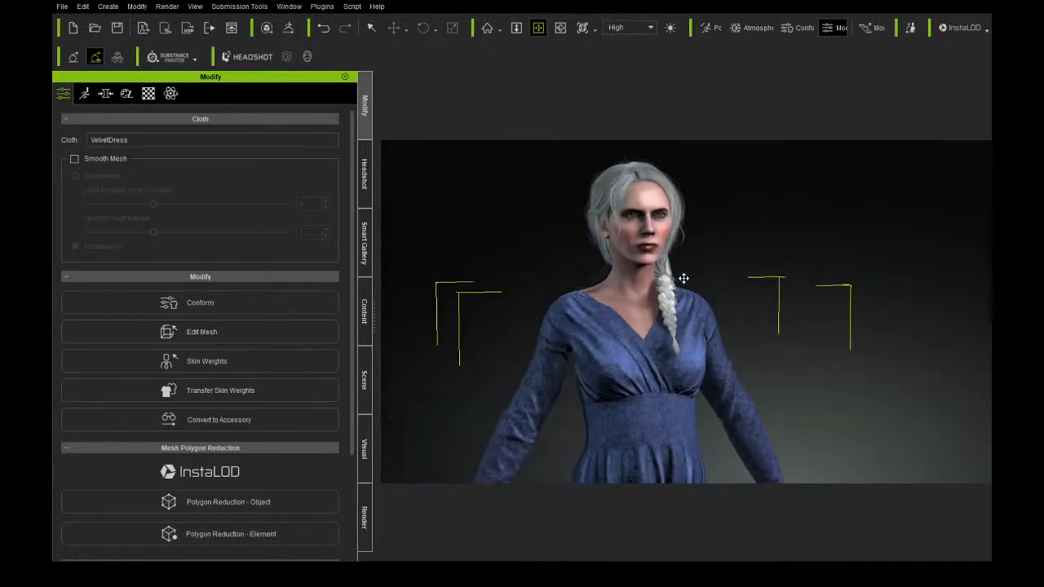
scroll(684, 279, "up", 4)
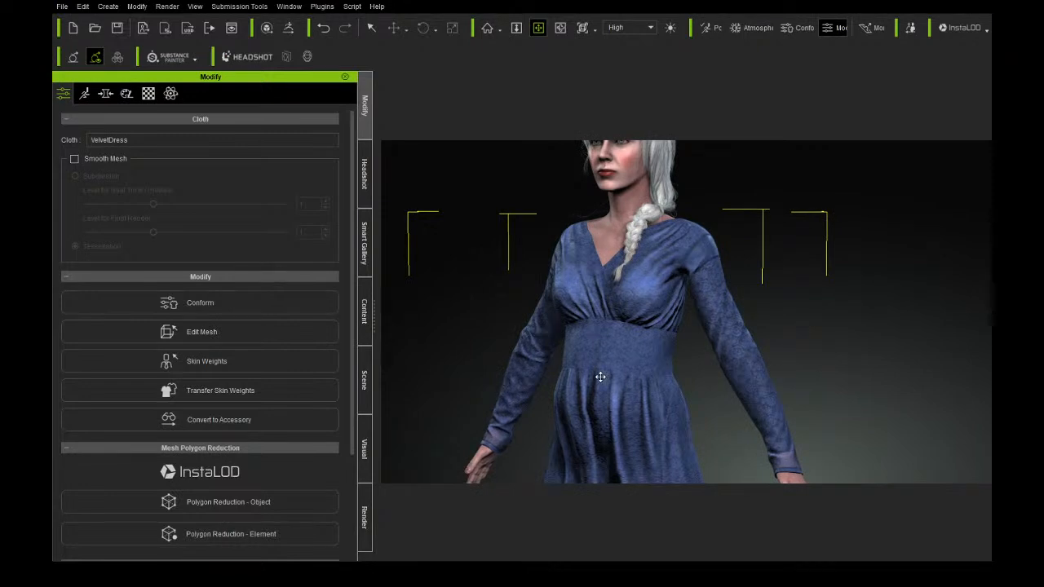
middle_click_drag(596, 377, 557, 291)
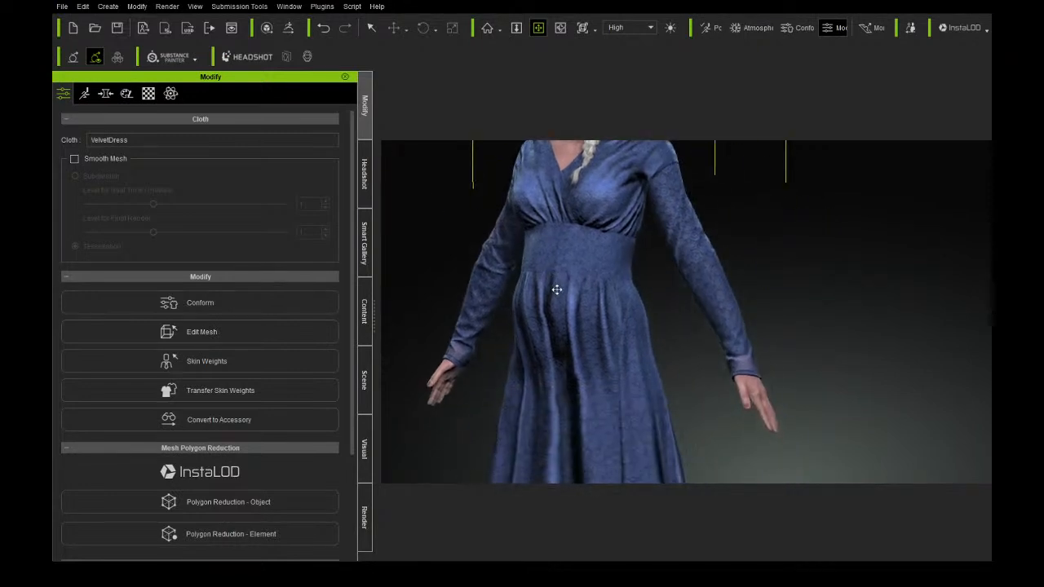
middle_click_drag(602, 403, 595, 429)
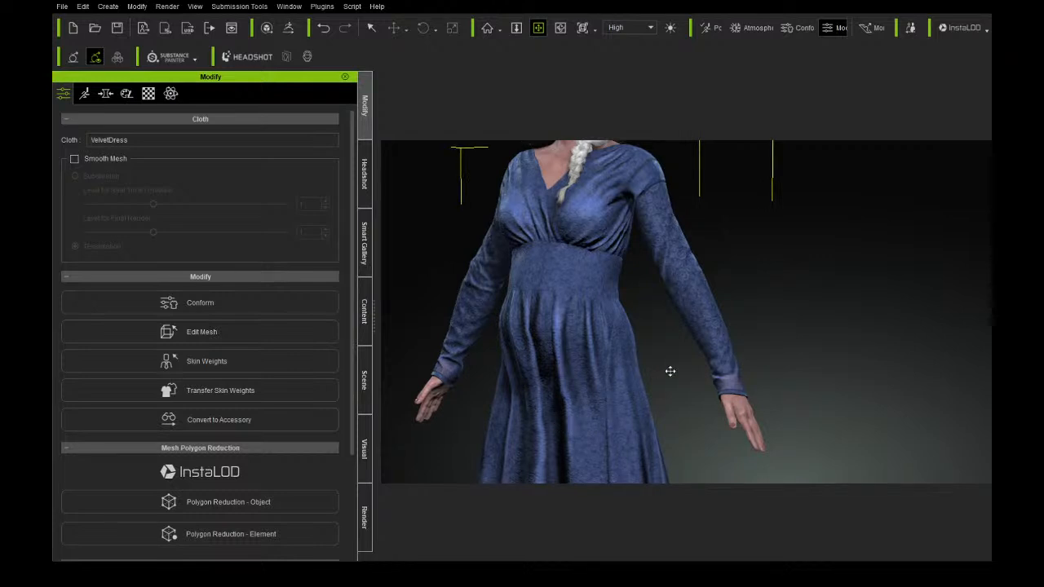
right_click_drag(606, 341, 697, 318)
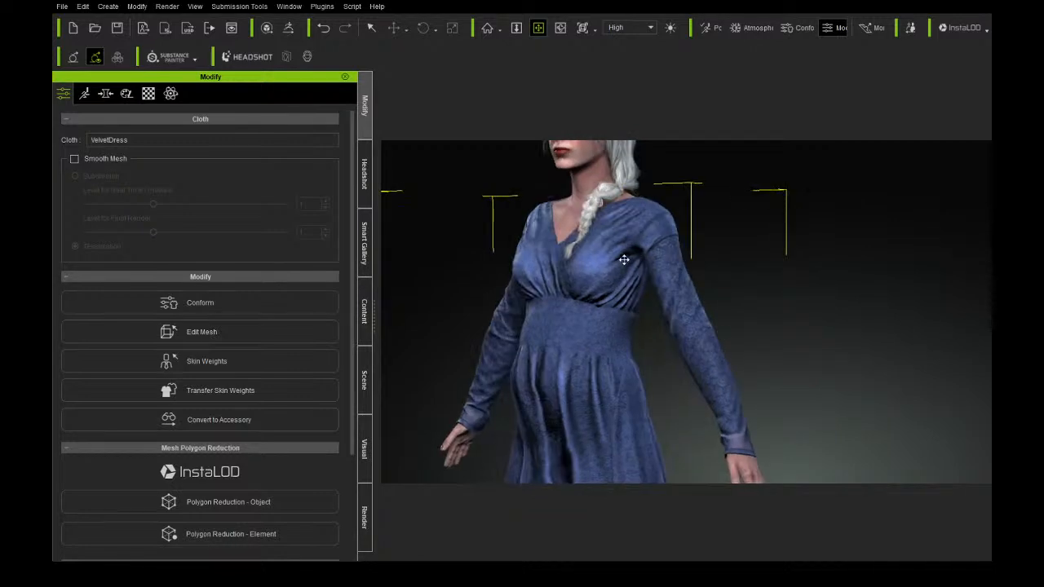
Examine the avatar's face, hair and braid together with the dress neckline at close range.
middle_click_drag(623, 261, 681, 398)
scroll(675, 402, "up", 1)
scroll(675, 401, "up", 2)
scroll(658, 402, "down", 1)
right_click_drag(553, 385, 708, 377)
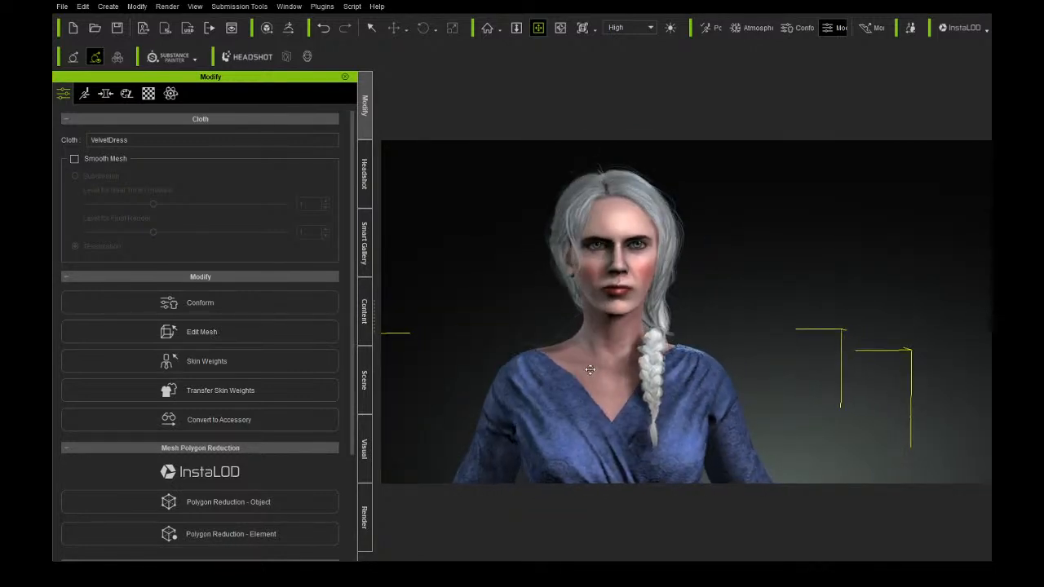
scroll(590, 369, "up", 4)
right_click_drag(563, 372, 635, 372)
middle_click_drag(571, 351, 612, 382)
right_click_drag(571, 380, 482, 379)
scroll(576, 351, "up", 2)
middle_click_drag(577, 348, 625, 400)
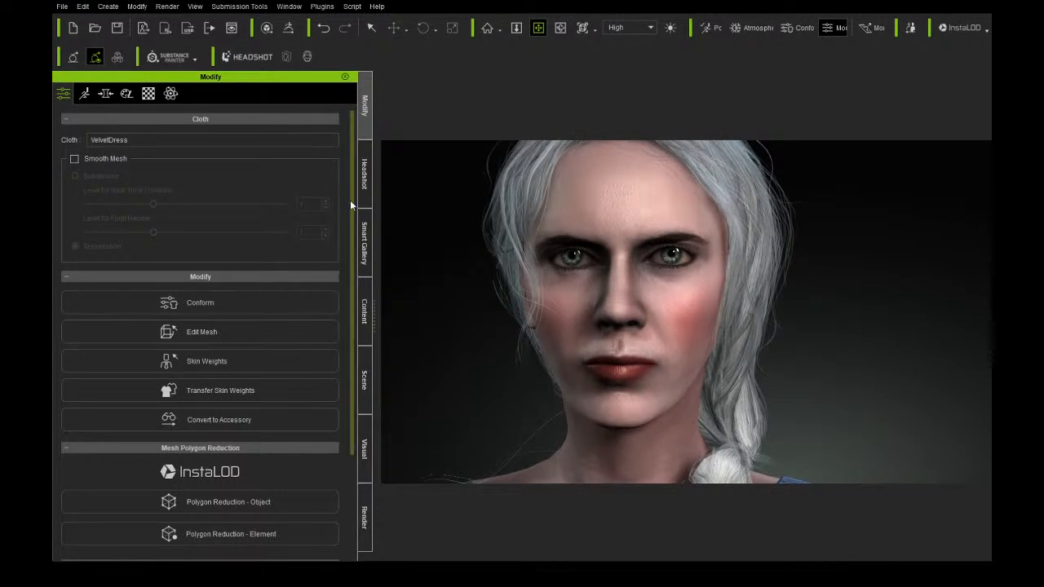
Show the Hair Builder's Rear templates and review the avatar's braid, neckline and face from several angles.
left_click(366, 313)
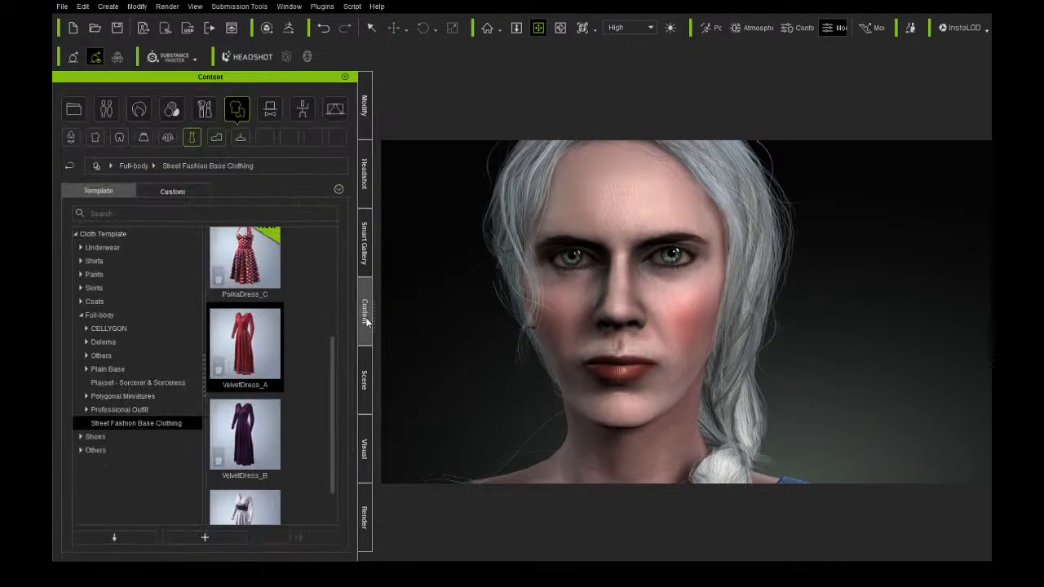
left_click(140, 111)
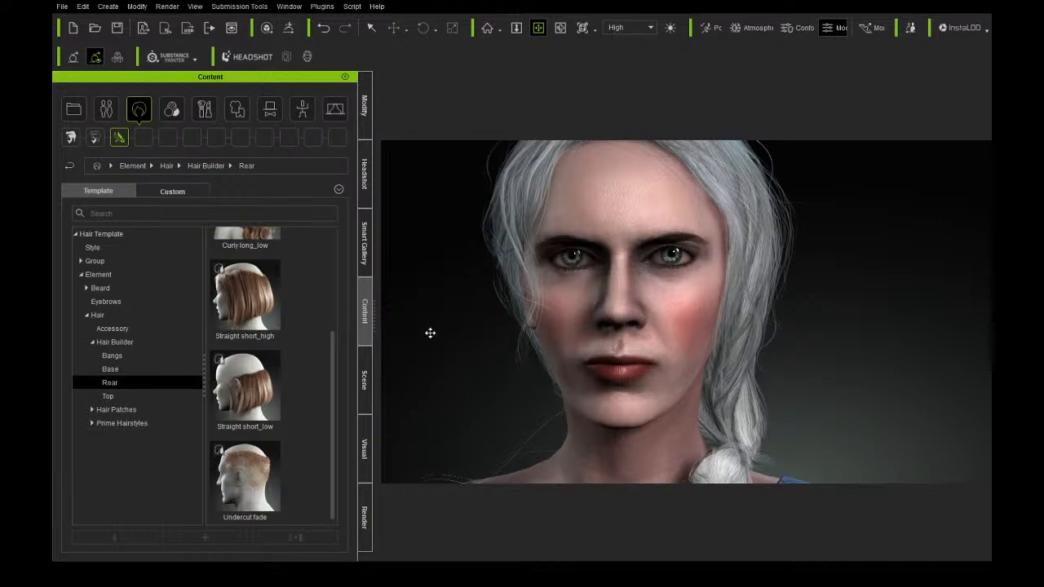
scroll(430, 334, "down", 3)
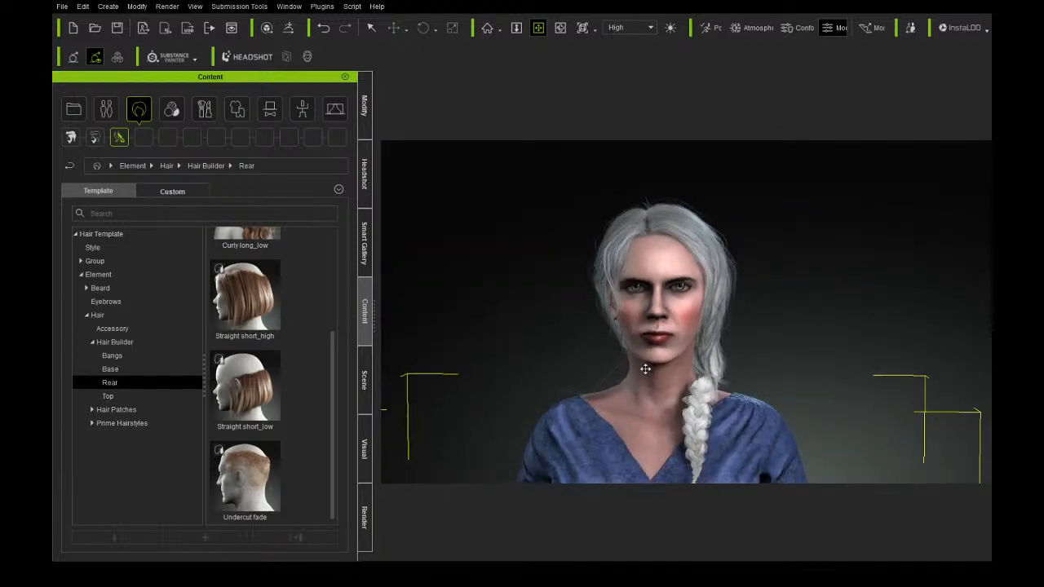
left_click_drag(644, 366, 612, 215)
right_click_drag(614, 239, 861, 260)
scroll(492, 273, "up", 1)
scroll(492, 273, "up", 3)
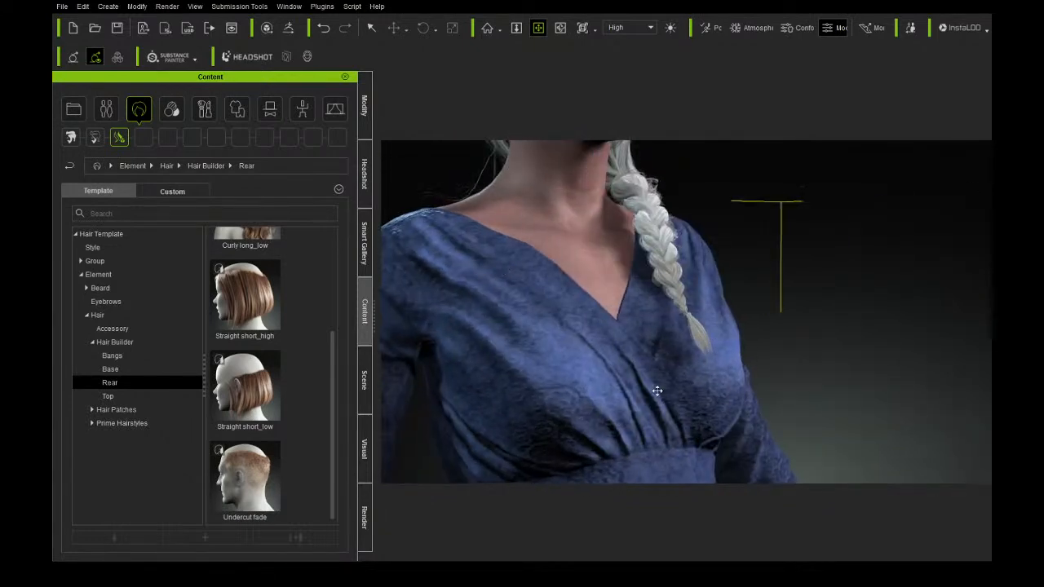
right_click_drag(632, 353, 520, 369)
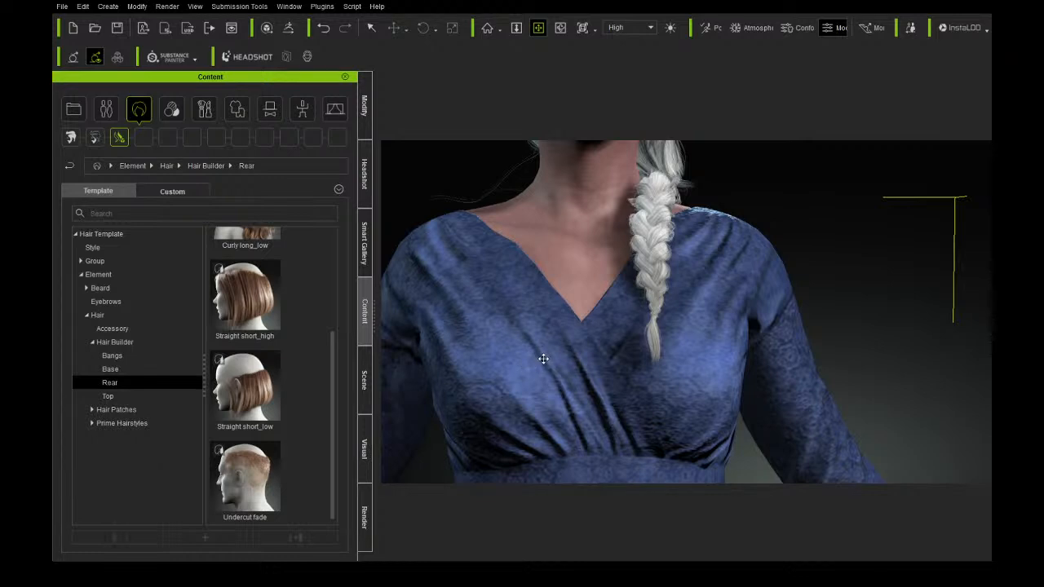
middle_click_drag(571, 226, 573, 391)
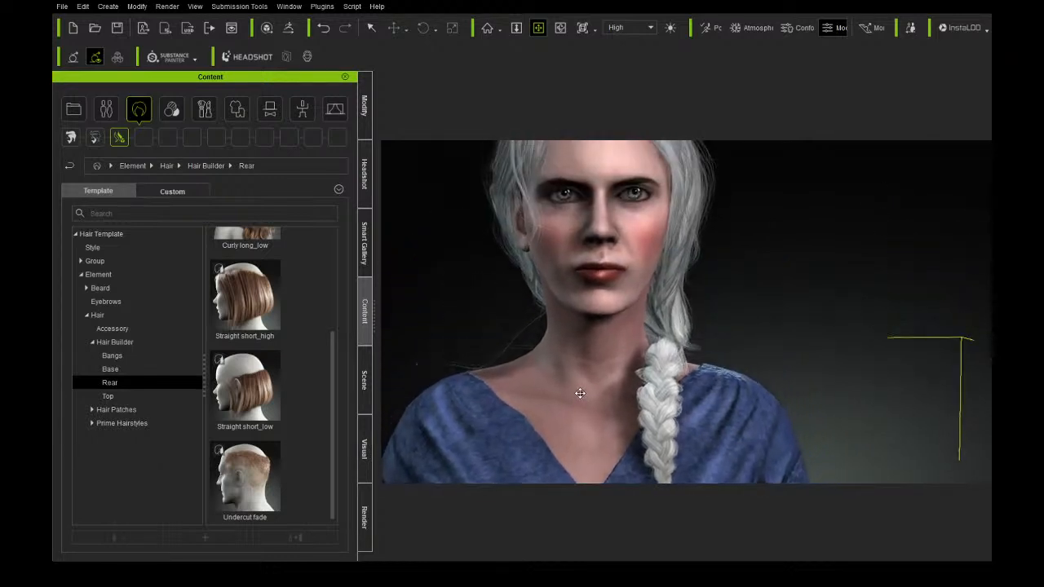
middle_click_drag(556, 318, 513, 310)
middle_click_drag(587, 234, 565, 283)
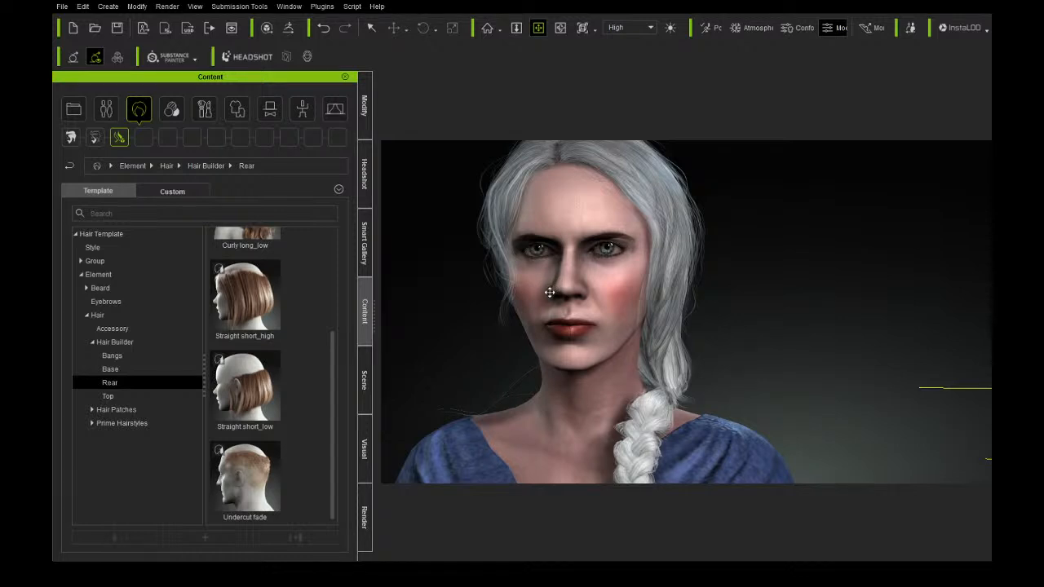
middle_click_drag(533, 357, 608, 320)
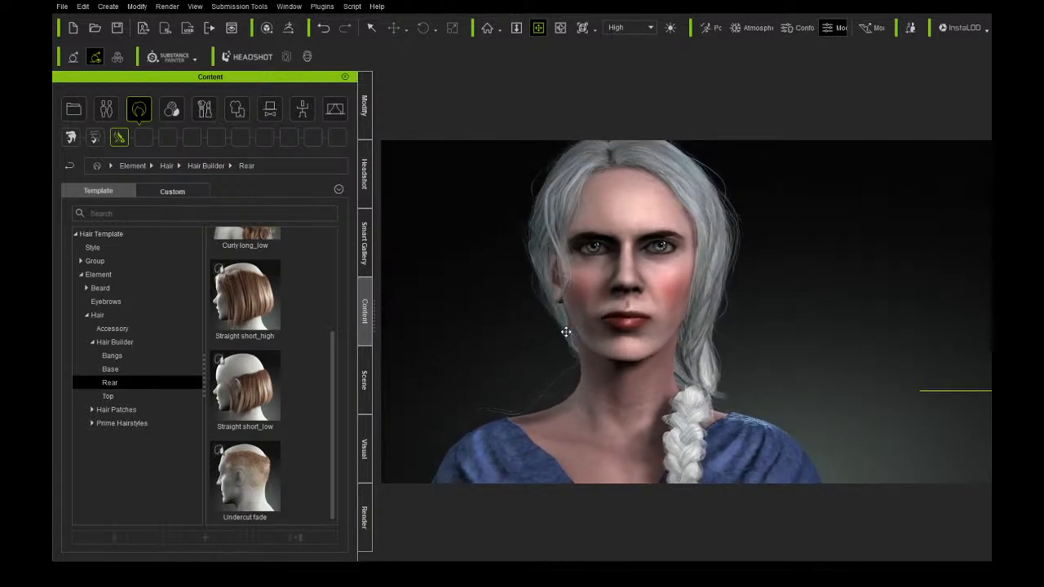
Apply the Female_Flat eyebrow template from the Beard & Brows Builder eyebrow group to the avatar.
middle_click_drag(573, 364, 573, 347)
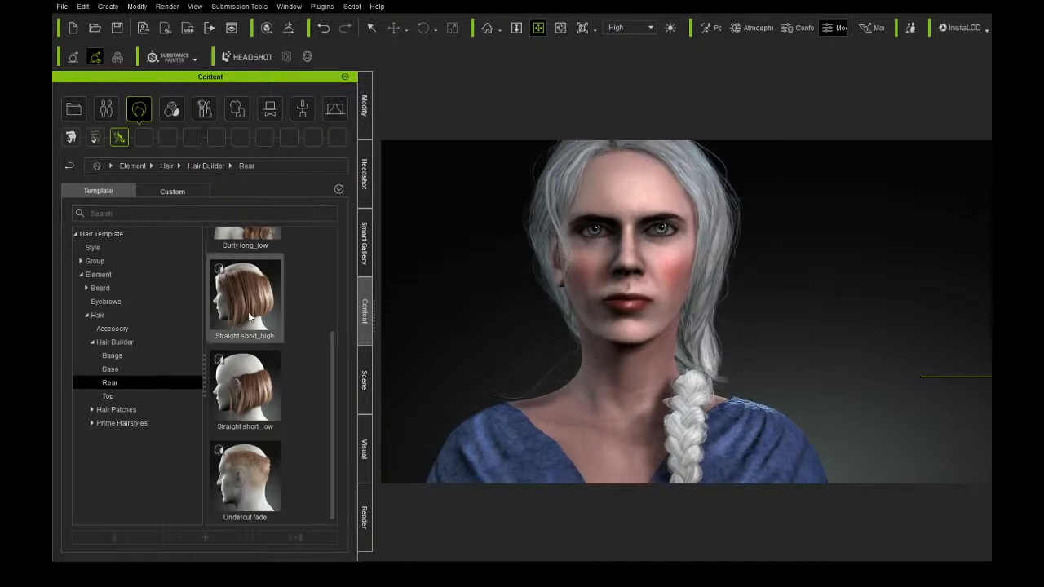
left_click(124, 303)
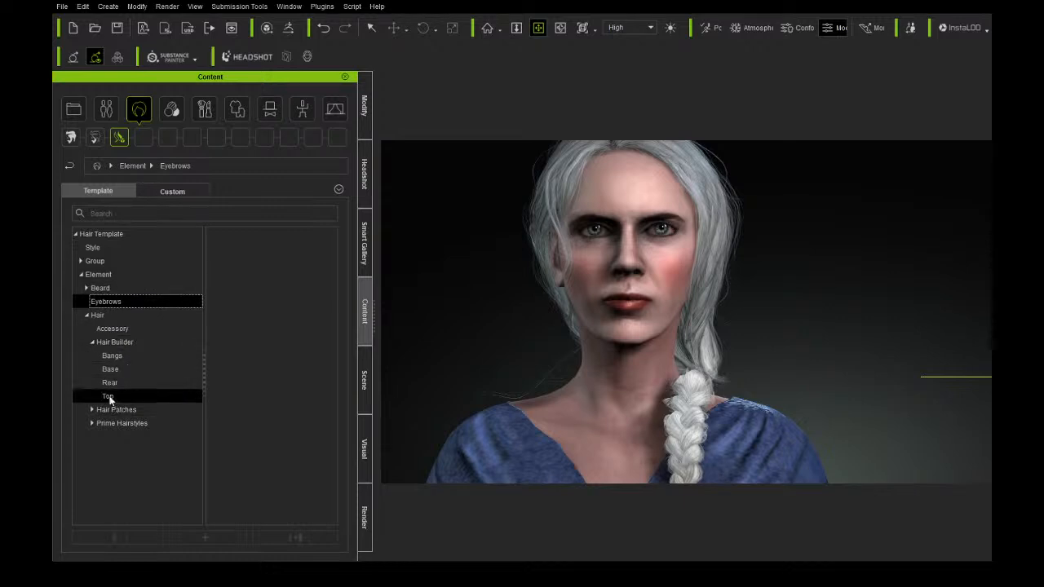
left_click(80, 261)
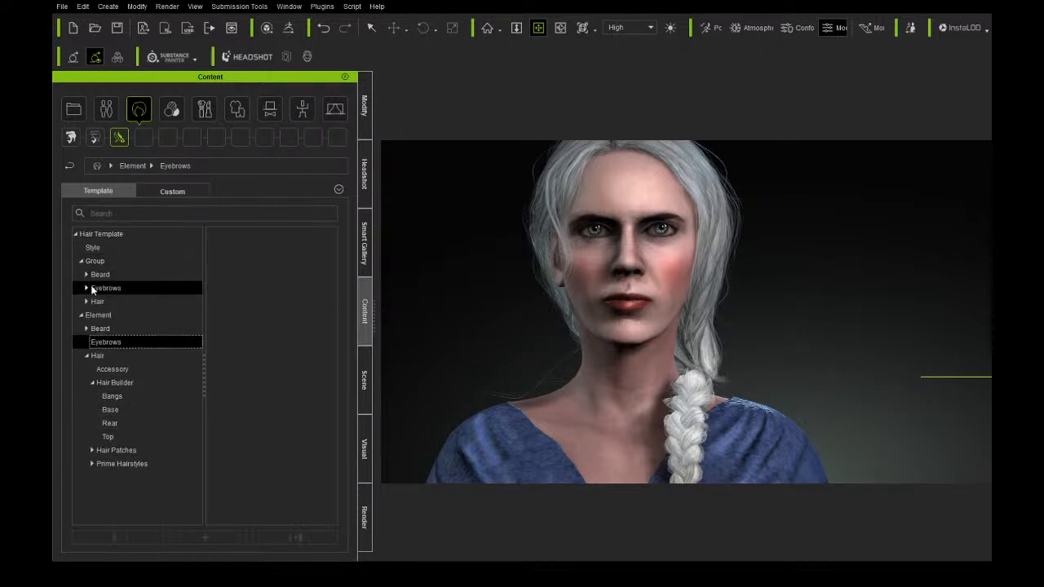
left_click(86, 288)
left_click(175, 302)
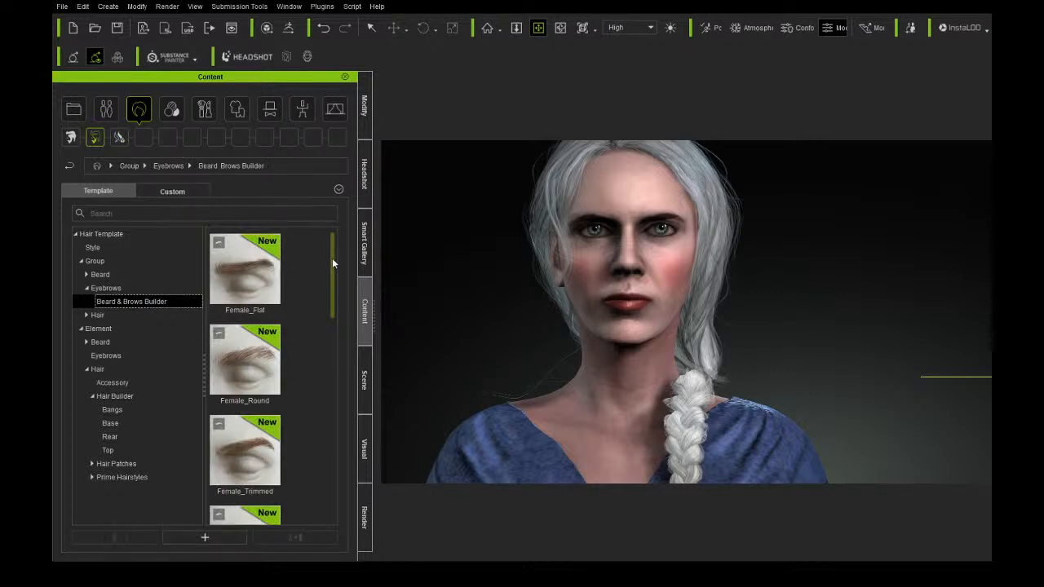
left_click(269, 286)
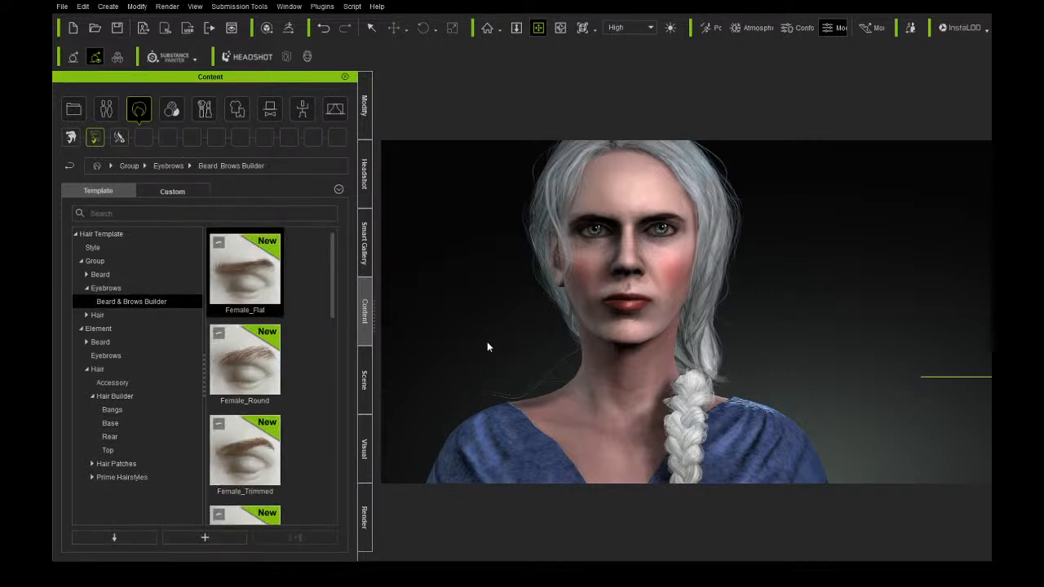
Examine the new eyebrows at close range and hide the Female_Flat eyebrows for comparison.
left_click(560, 30)
left_click_drag(617, 182, 631, 312)
left_click(539, 28)
right_click_drag(619, 301, 644, 189)
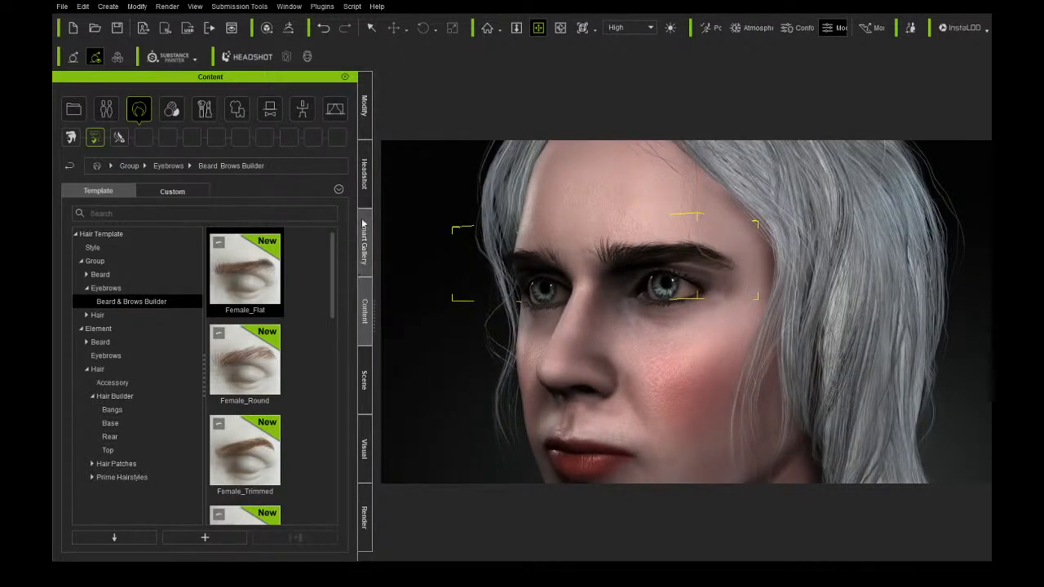
left_click(364, 105)
left_click(364, 318)
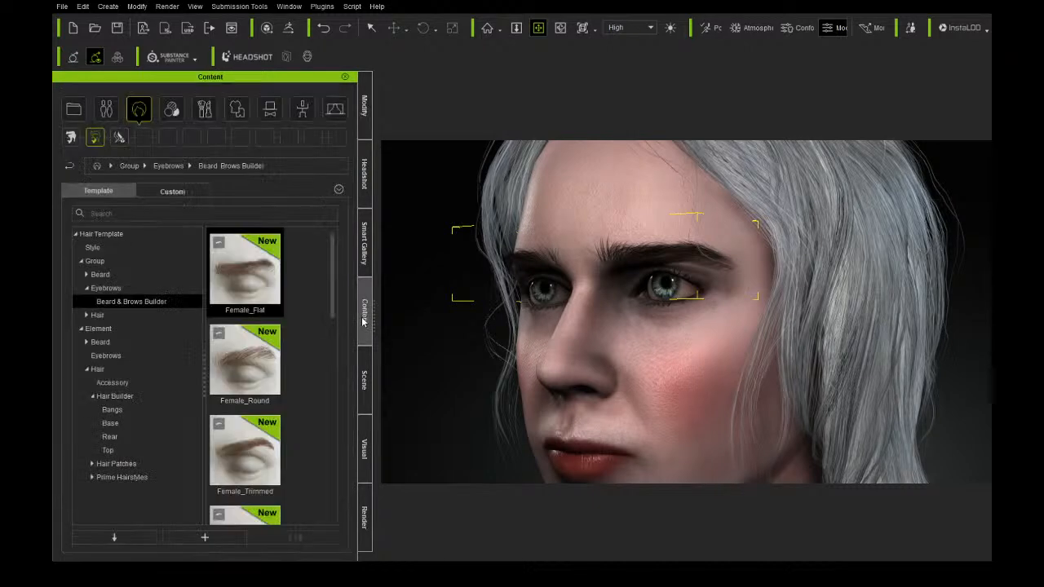
left_click(364, 377)
double_click(167, 196)
left_click(173, 196)
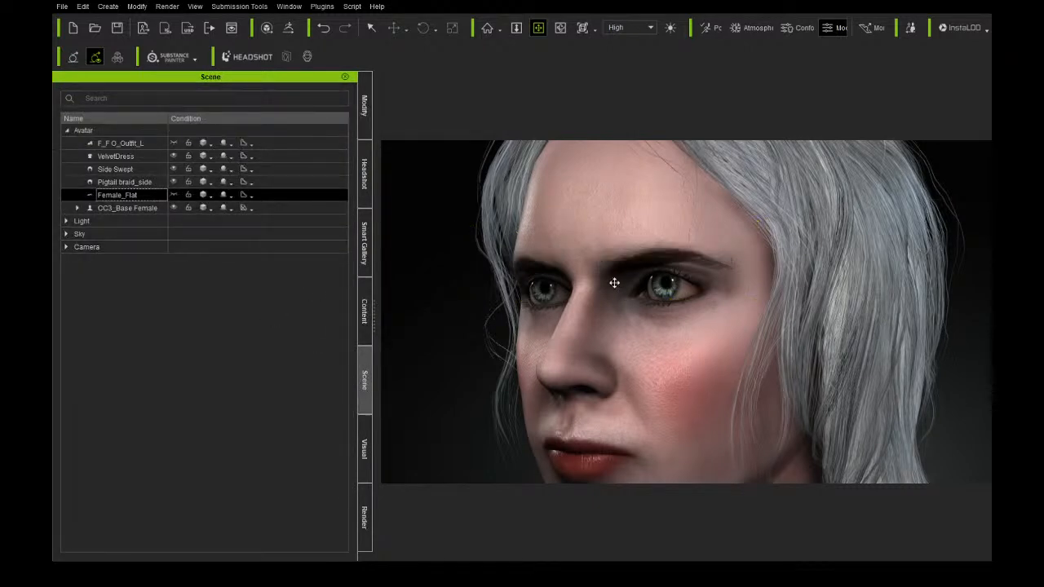
Inspect the face without the added eyebrows from the front and side, and show Female_Flat again.
right_click_drag(585, 280, 836, 237)
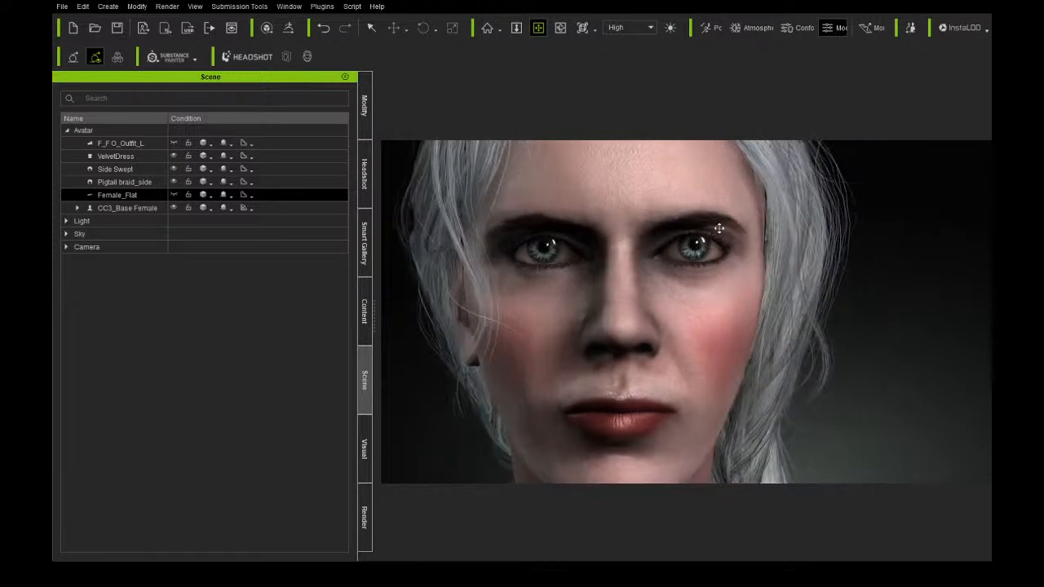
right_click_drag(689, 224, 451, 252)
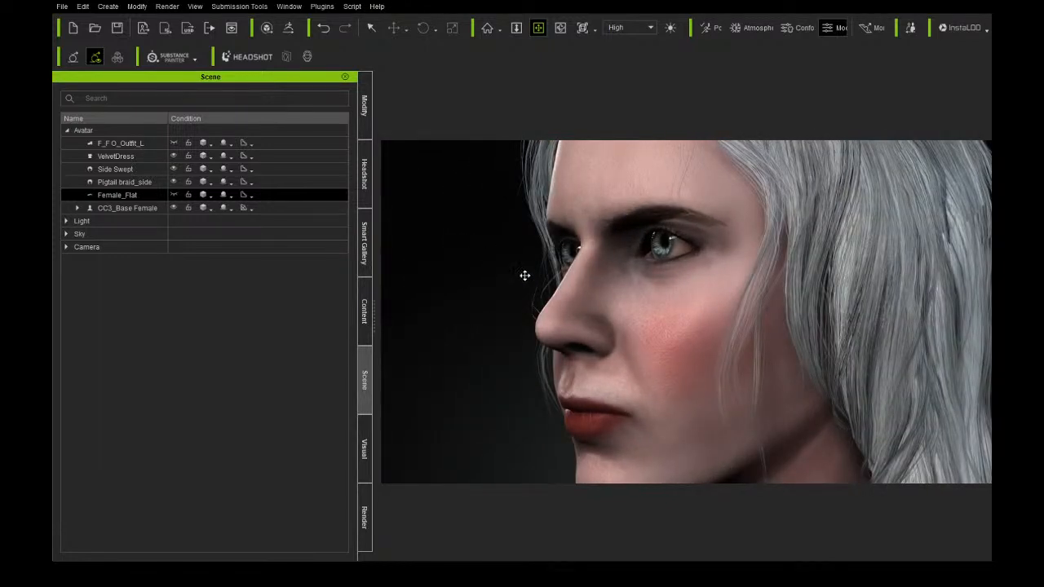
right_click_drag(524, 275, 853, 261)
right_click_drag(781, 293, 543, 308)
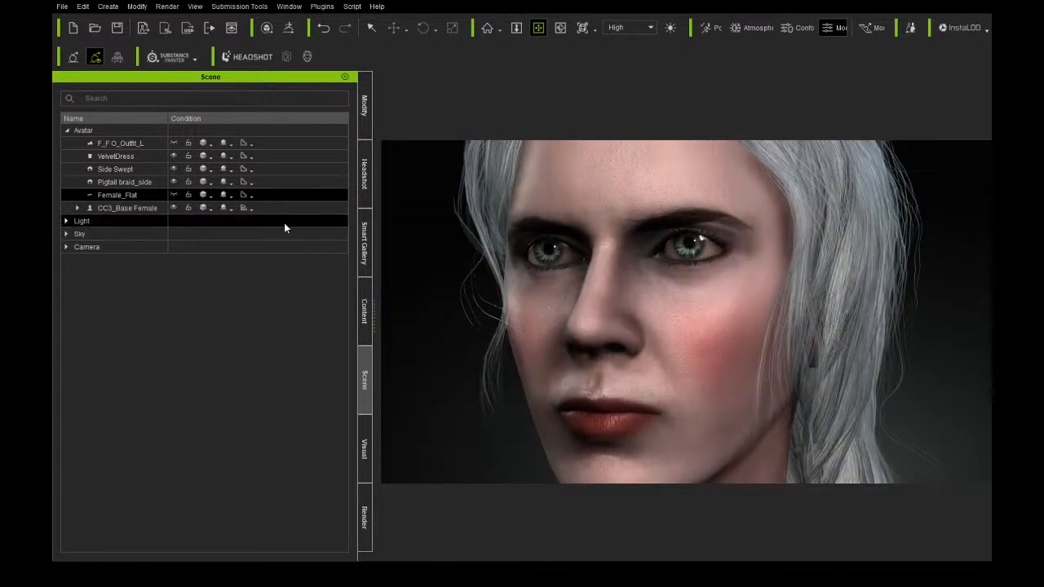
left_click(174, 198)
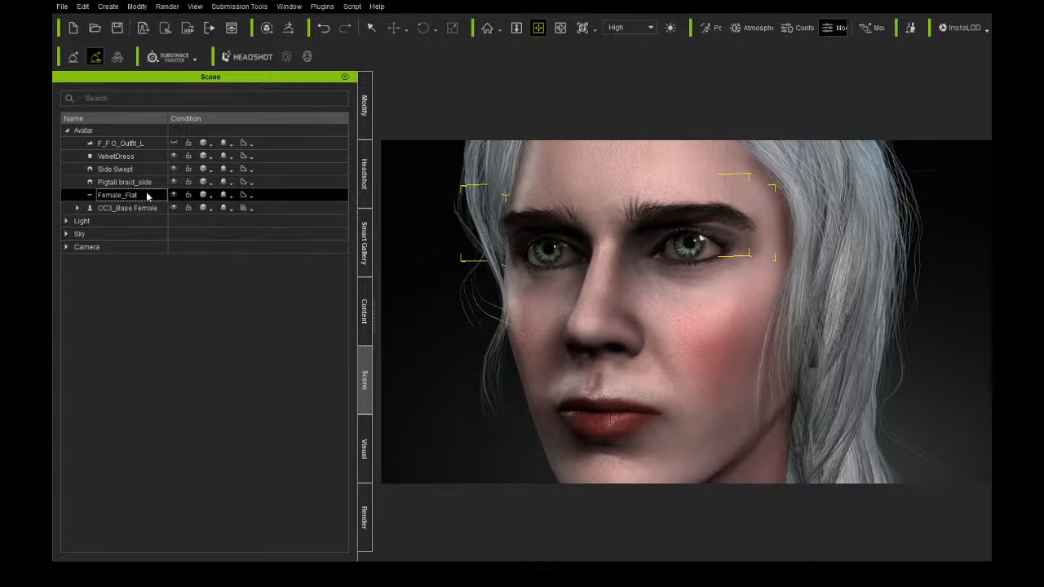
Show the Female_Flat eyebrows' material settings and set their Base Color vertex color to light grey.
left_click(365, 105)
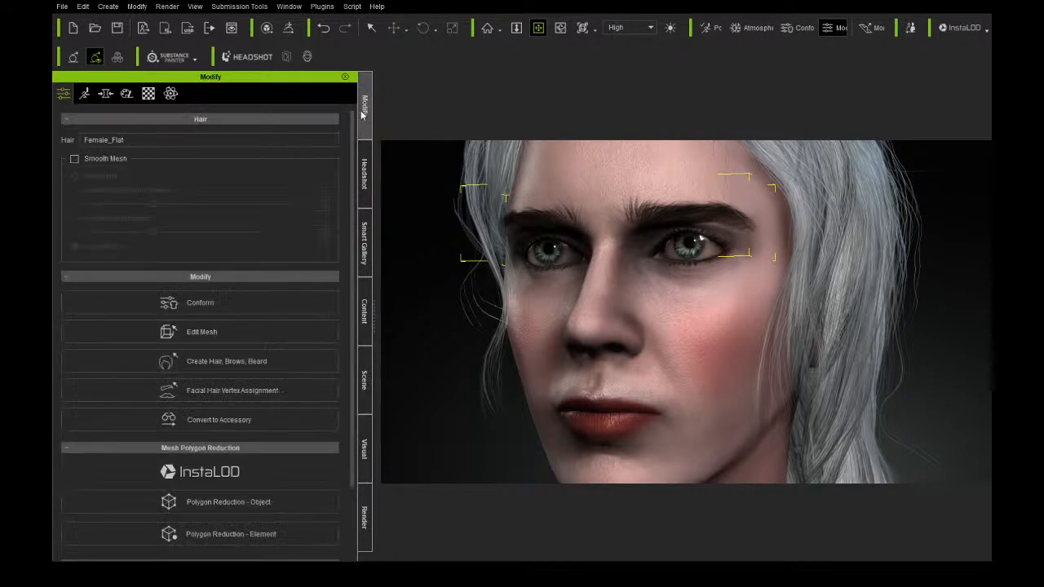
left_click(148, 94)
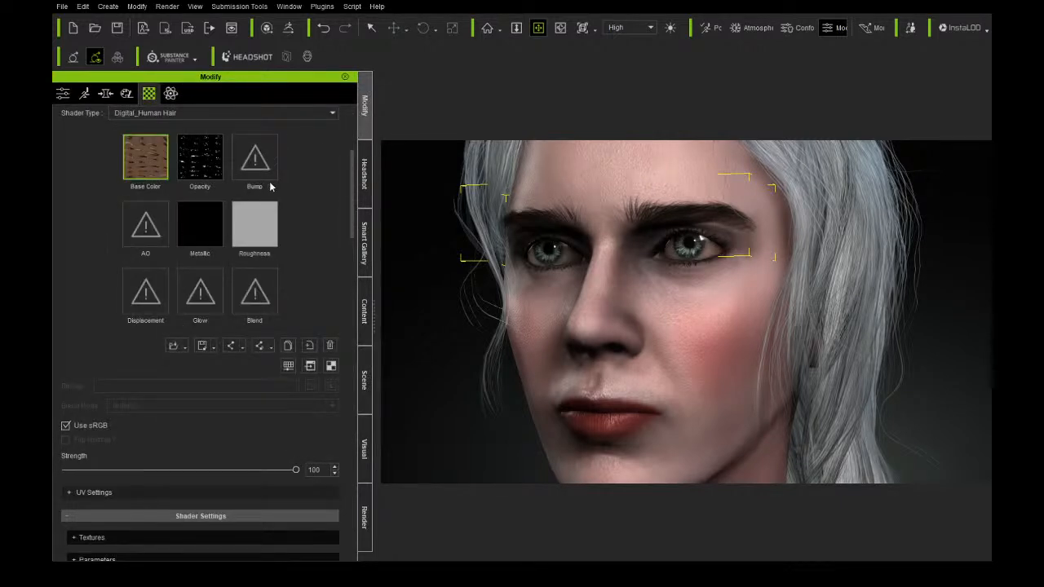
scroll(259, 187, "up", 2)
scroll(278, 181, "down", 8)
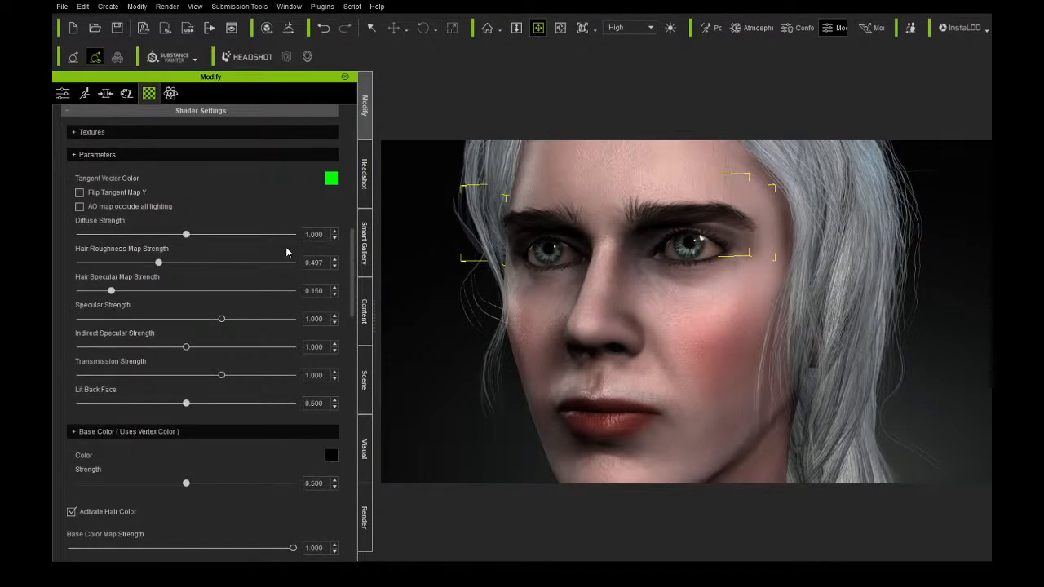
scroll(288, 402, "down", 3)
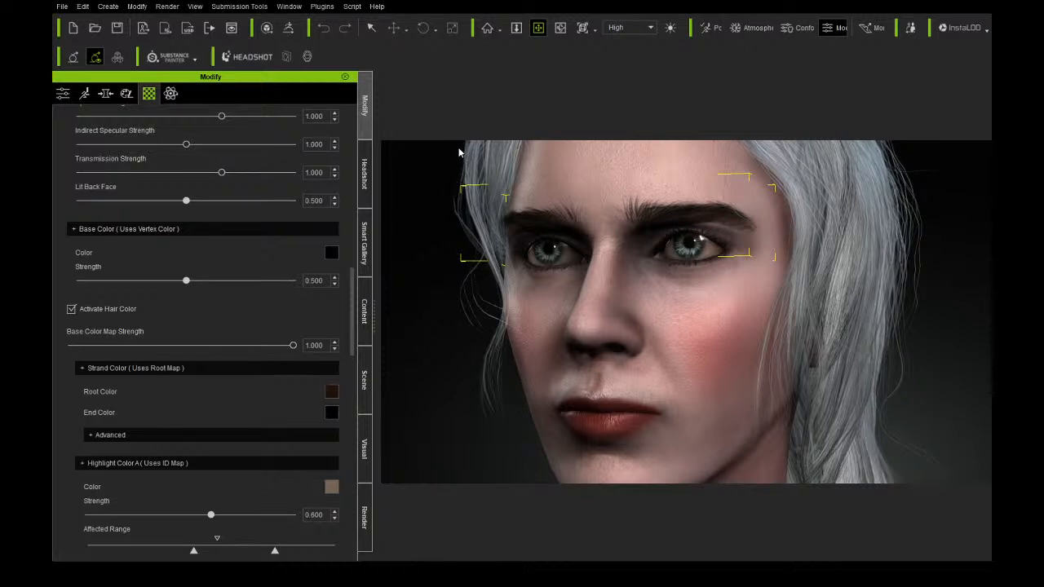
left_click_drag(478, 260, 467, 186)
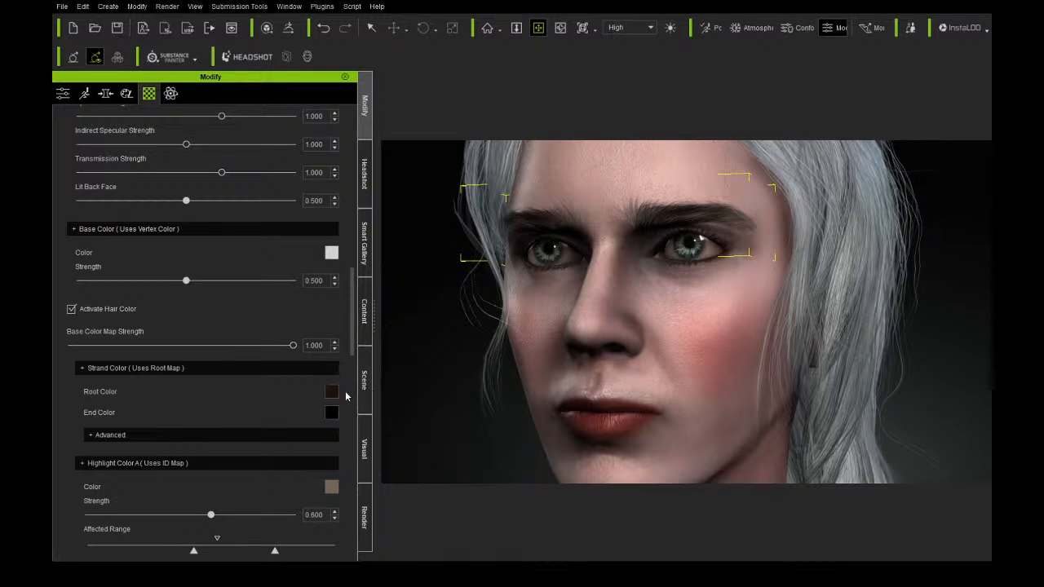
Set the eyebrows' strand Root Color to dark grey and the End Color to a slightly darker grey.
left_click(612, 272)
left_click_drag(390, 263, 390, 248)
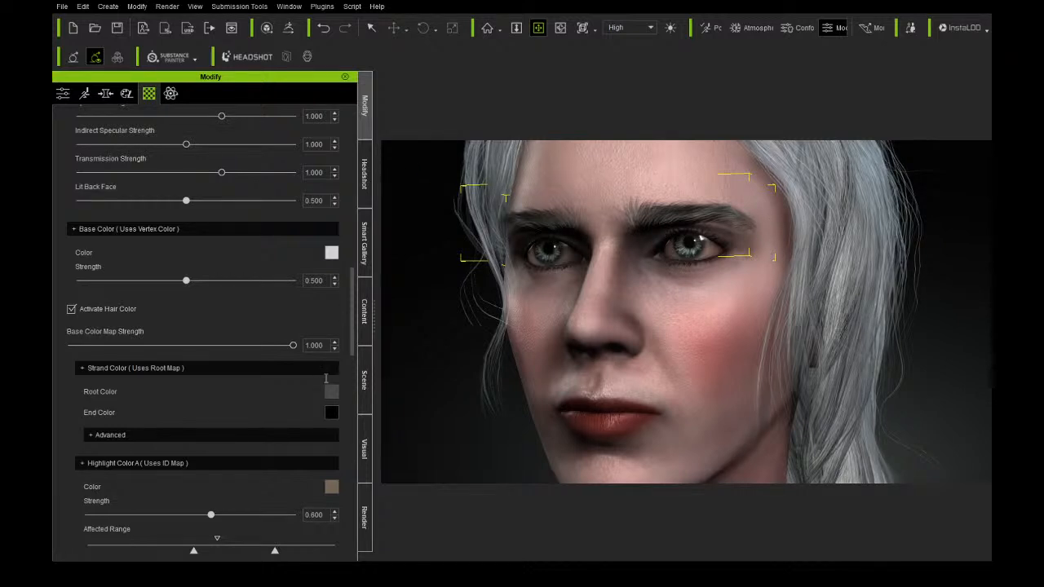
key("ctrl+z")
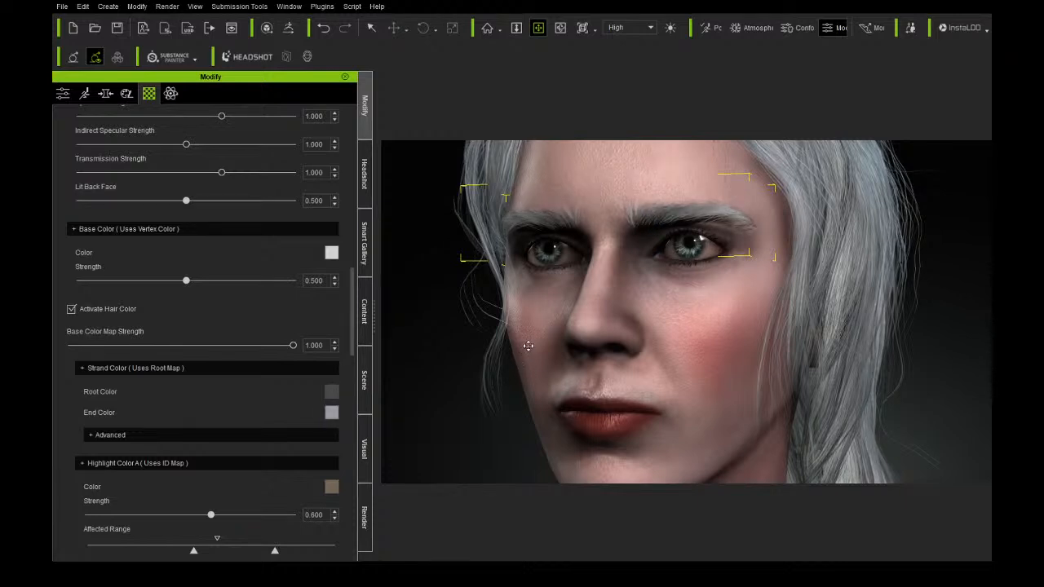
scroll(531, 348, "down", 3)
scroll(533, 341, "up", 3)
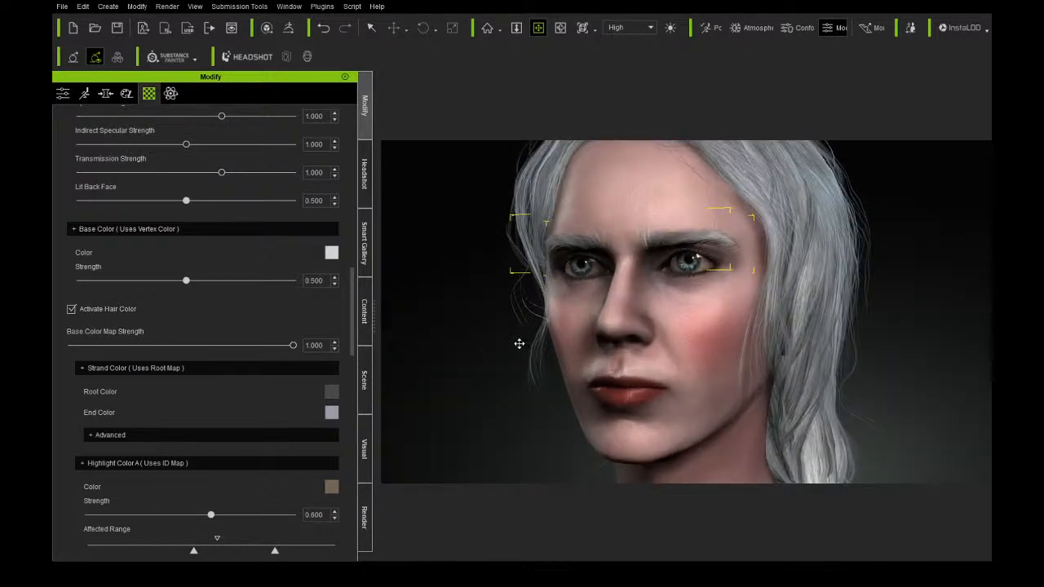
scroll(519, 343, "up", 3)
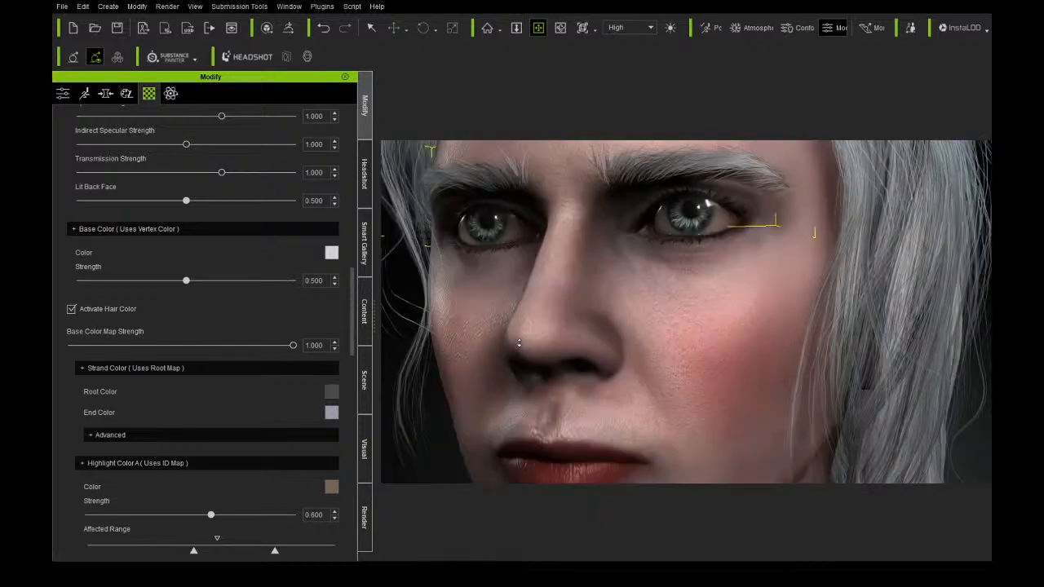
scroll(518, 344, "down", 2)
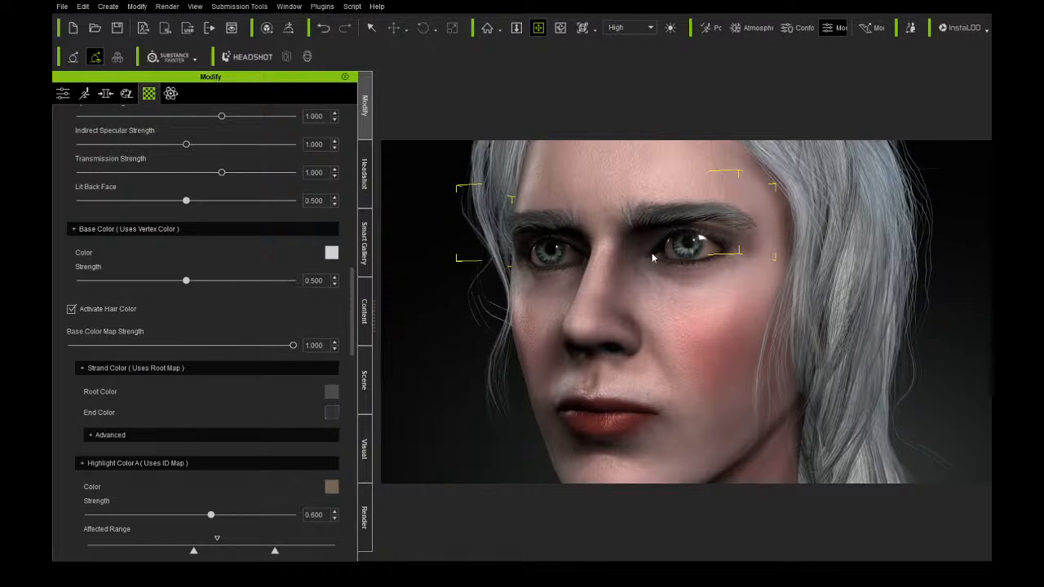
Examine the recolored eyebrows from the front and from the side of the face.
right_click_drag(478, 308, 566, 311)
scroll(620, 327, "down", 3)
right_click_drag(662, 341, 652, 312)
scroll(641, 280, "up", 5)
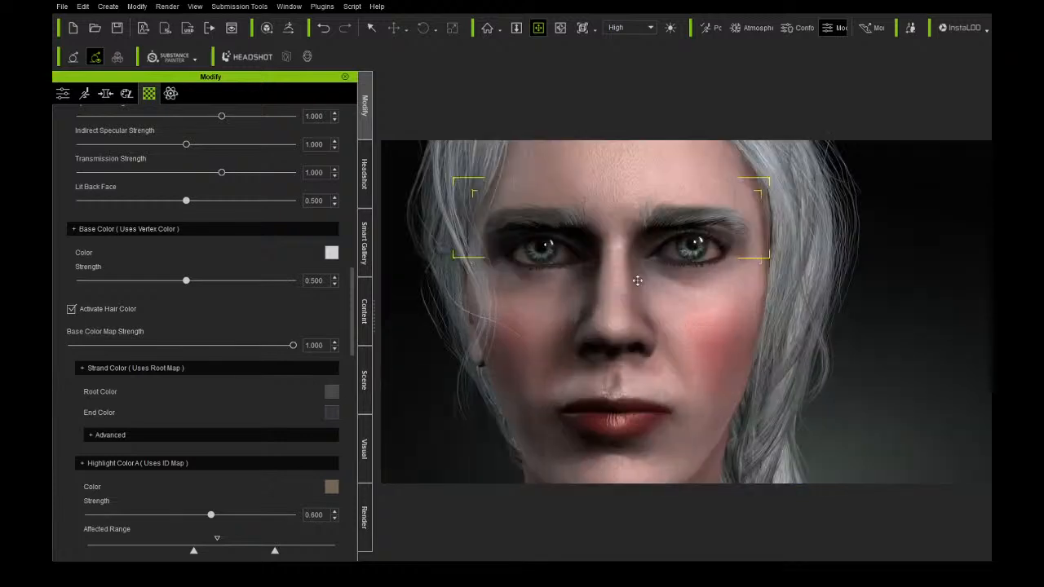
right_click_drag(671, 223, 575, 249)
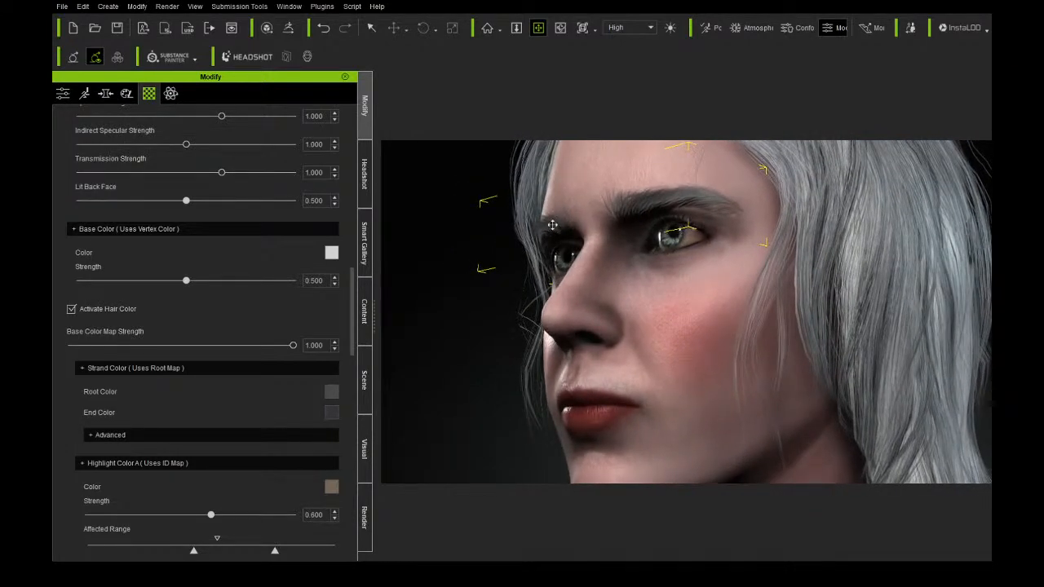
Start a vertex mesh edit on the Female_Flat eyebrows and select all their vertices in both brows.
left_click(371, 28)
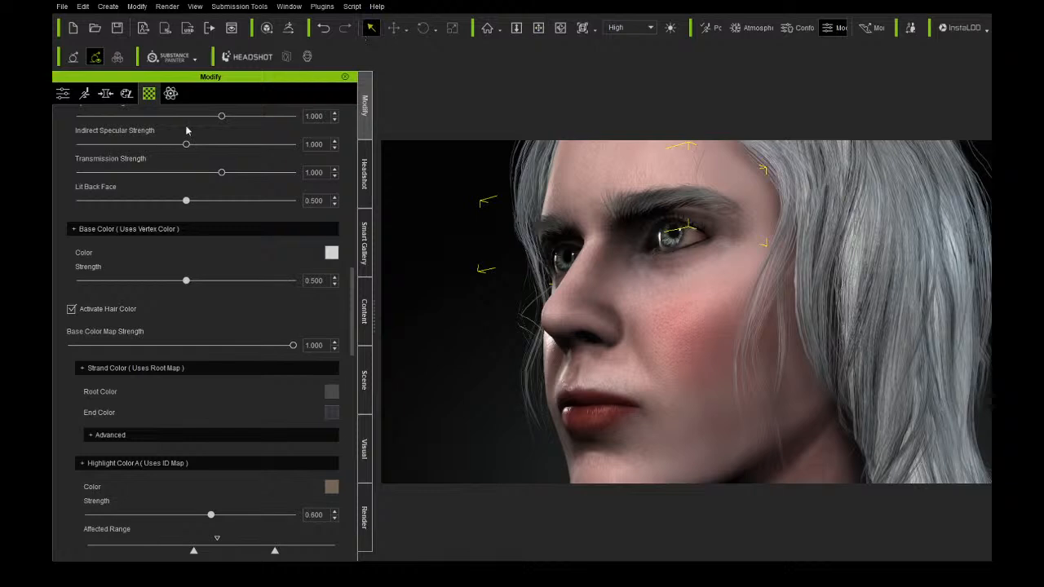
left_click(64, 94)
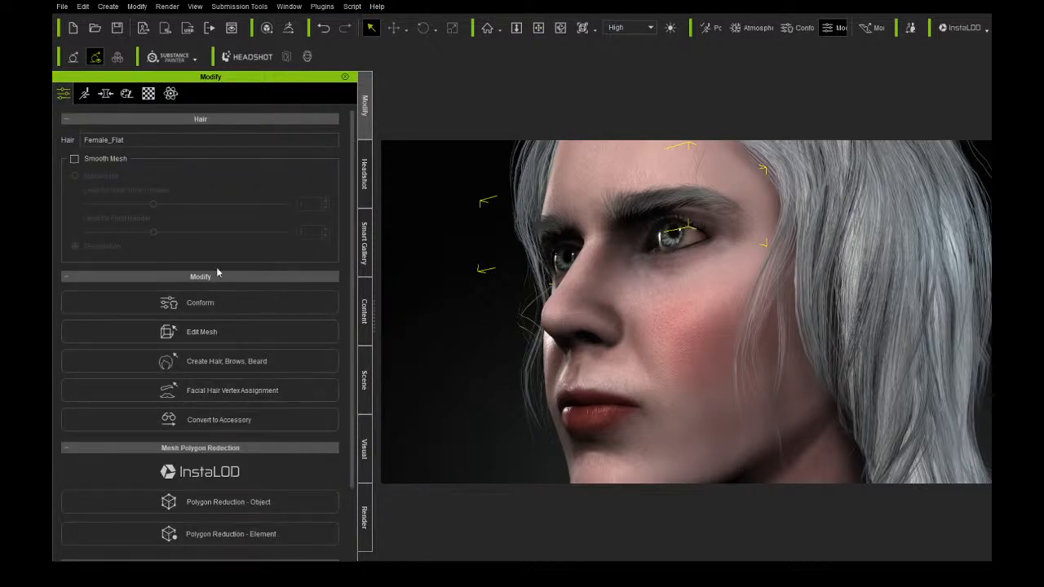
left_click(239, 328)
left_click(560, 30)
left_click_drag(432, 183, 575, 241)
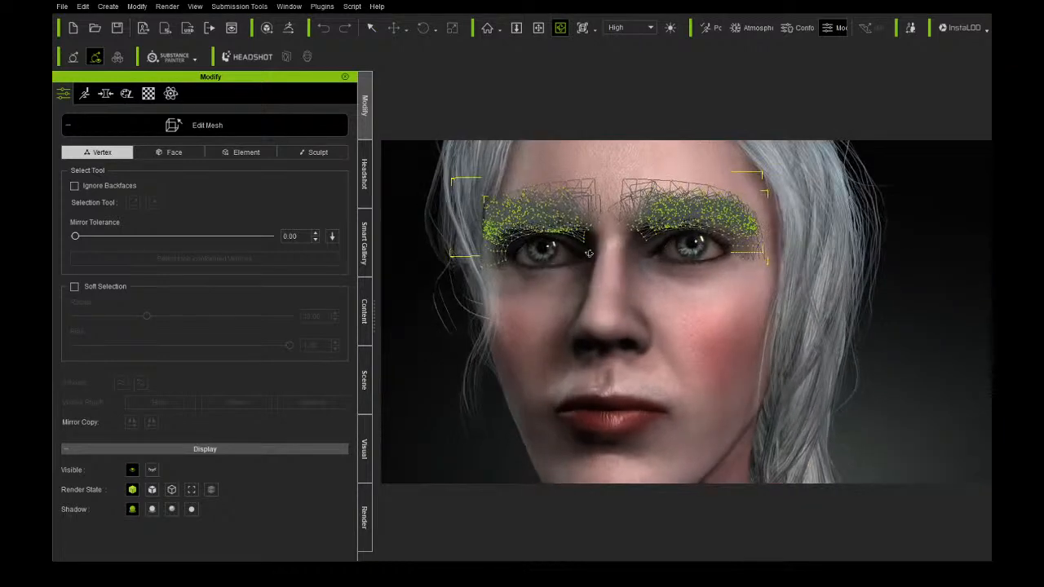
left_click(369, 27)
left_click_drag(398, 159, 909, 347)
left_click(560, 30)
left_click_drag(577, 243, 414, 222)
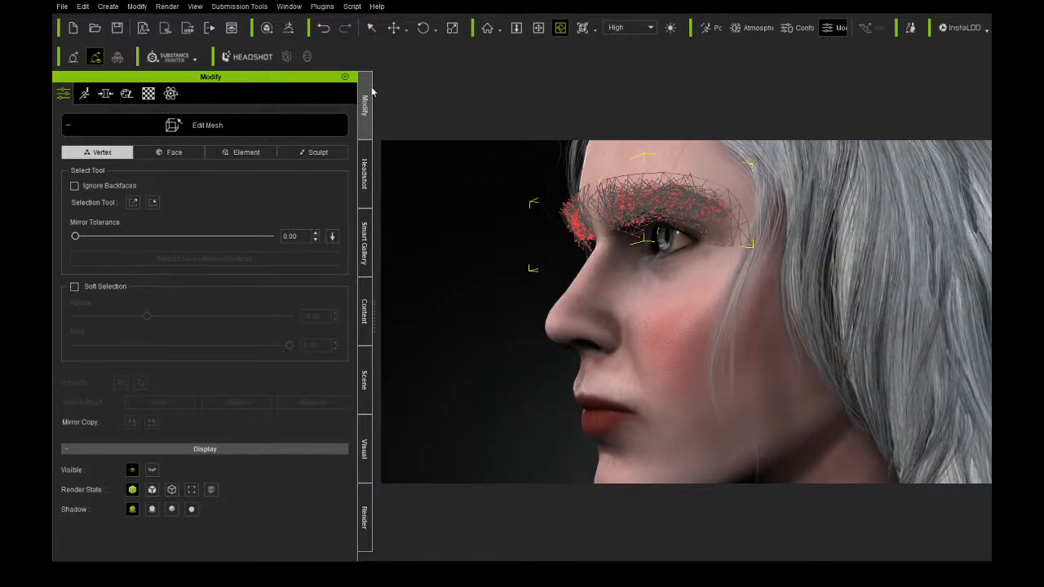
Move the selected eyebrow vertices slightly to adjust their fit against the brow ridge, deselect them and finish the mesh edit.
left_click(394, 28)
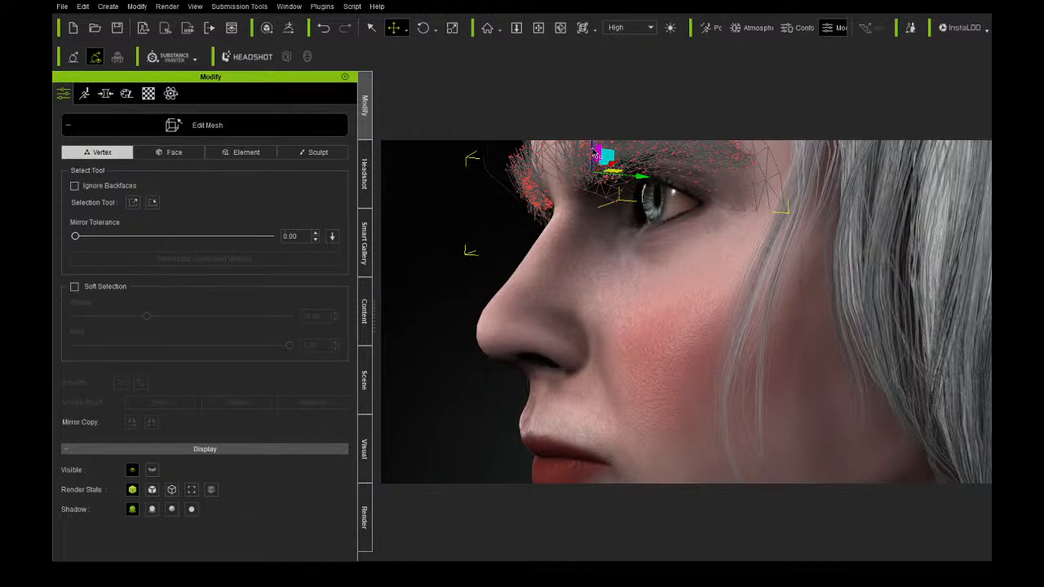
scroll(655, 232, "down", 3)
mouse_move(662, 266)
left_mouse_down()
mouse_move(649, 335)
mouse_move(667, 271)
left_mouse_up()
left_click_drag(553, 306, 803, 139)
scroll(640, 182, "up", 2)
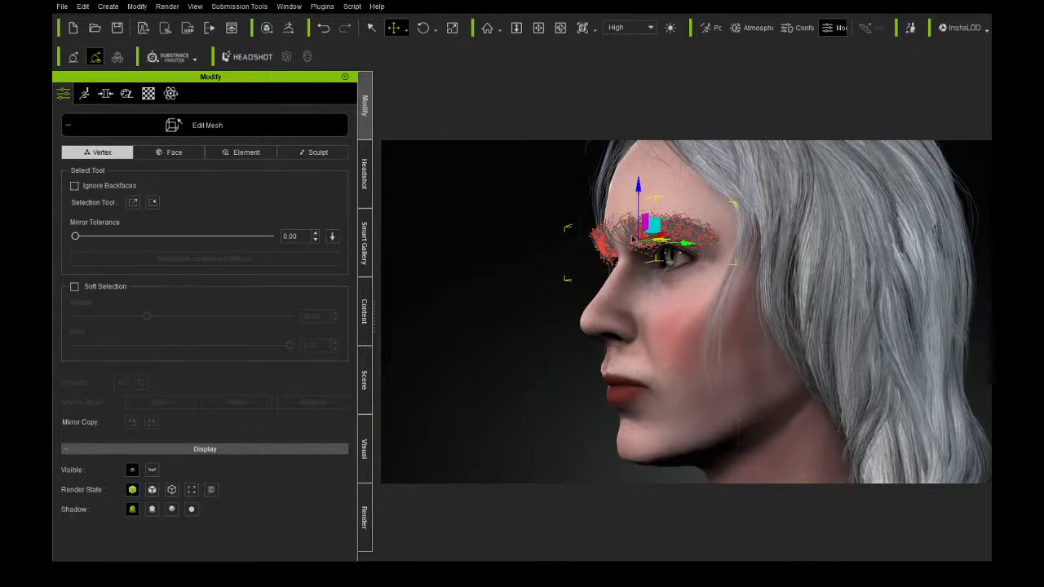
left_click(457, 152)
left_click(298, 123)
left_click(502, 209)
Review the avatar's grey eyebrows, face, hair, braid and dress bodice from close-up and upper-body views.
left_click(560, 28)
left_click_drag(571, 285, 731, 345)
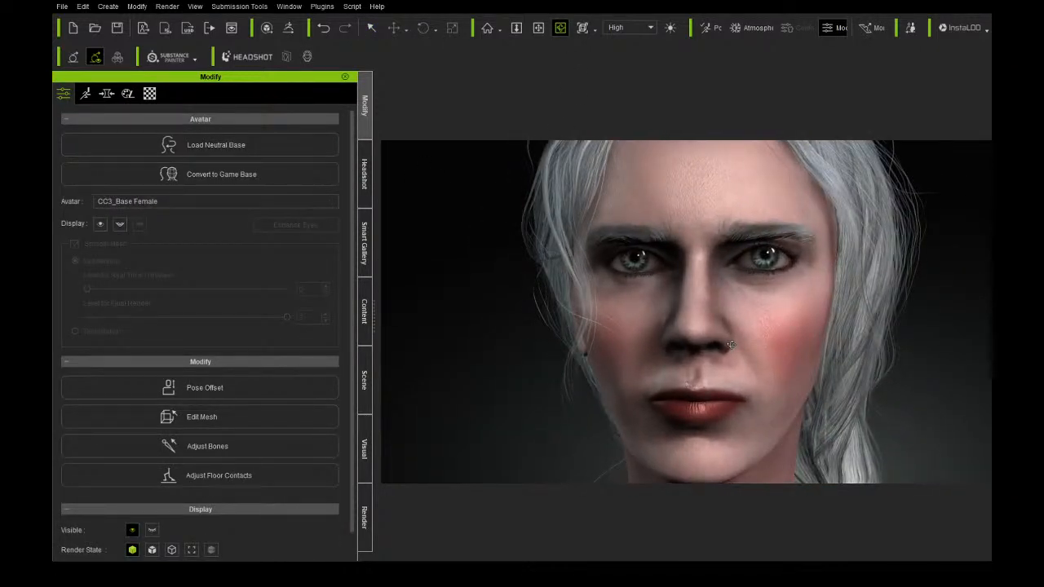
left_click_drag(725, 345, 769, 392)
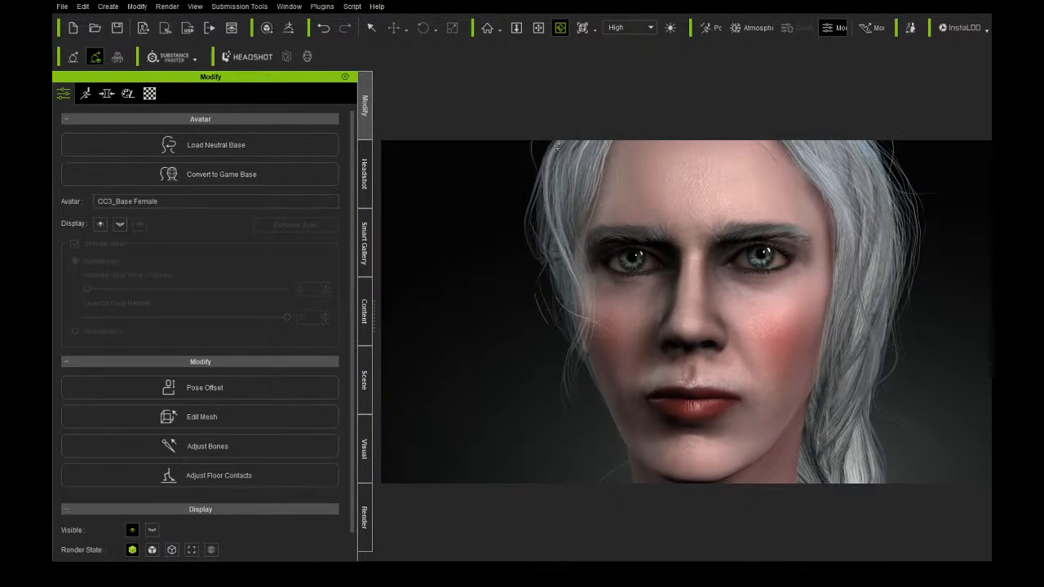
left_click(534, 31)
left_click_drag(694, 393, 656, 405)
scroll(656, 406, "down", 5)
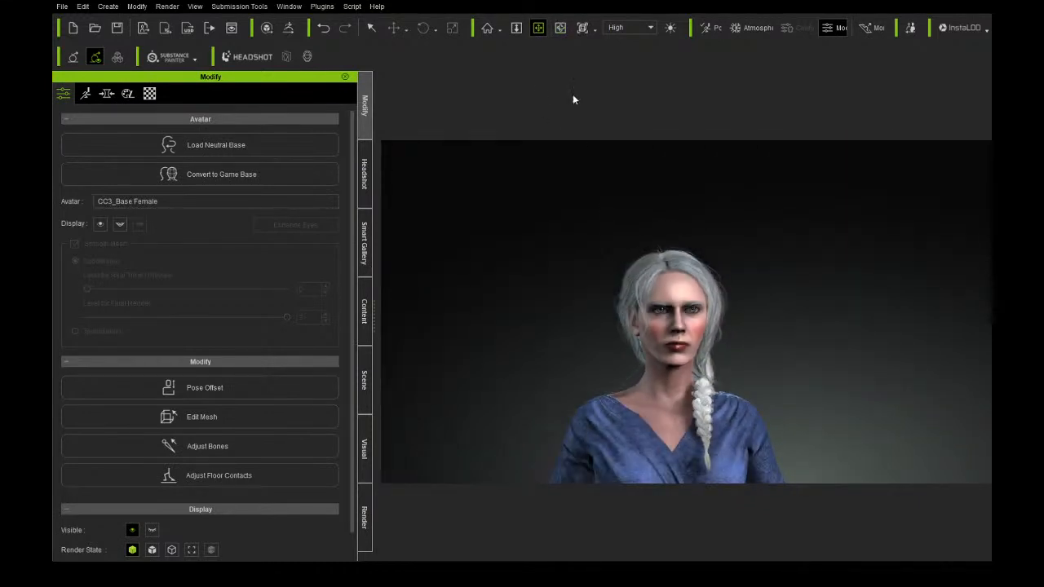
left_click_drag(678, 266, 657, 189)
right_click_drag(657, 189, 571, 273)
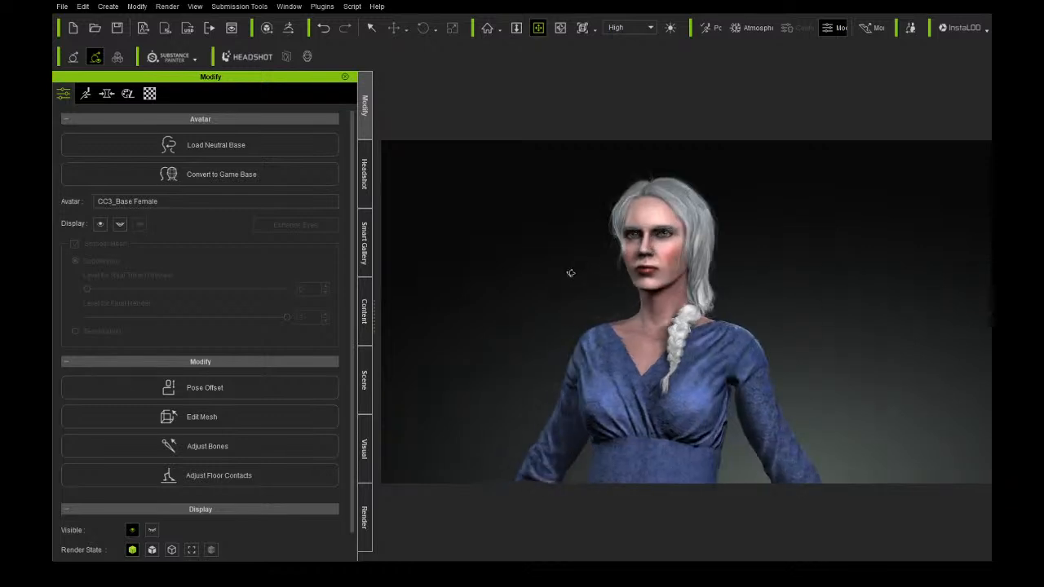
scroll(573, 275, "up", 3)
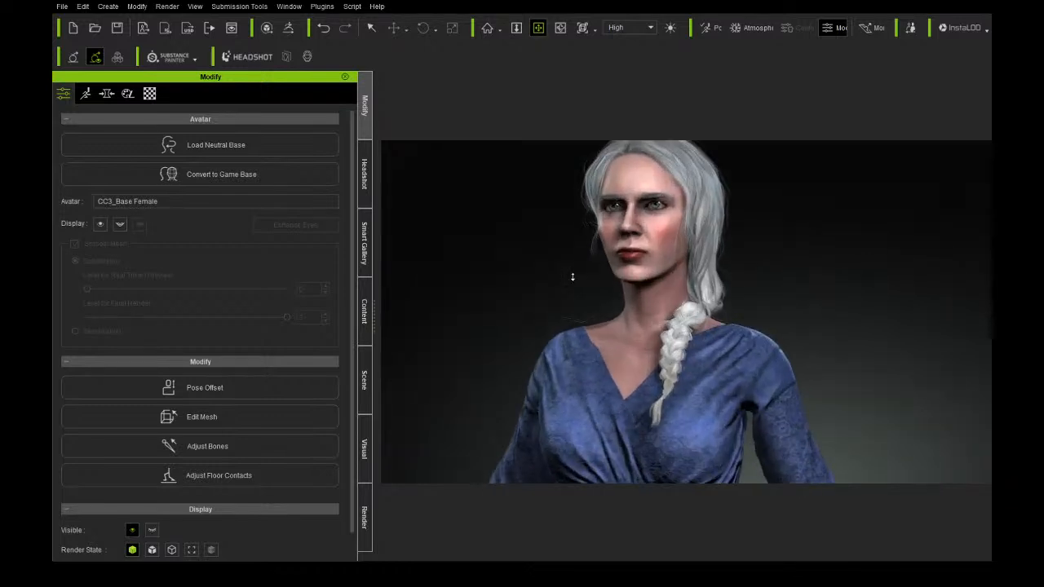
Select the CC3_Base Female body and bring up the texture and shader settings of its Std_Skin_Head material.
left_click_drag(596, 242, 628, 319)
scroll(629, 319, "up", 5)
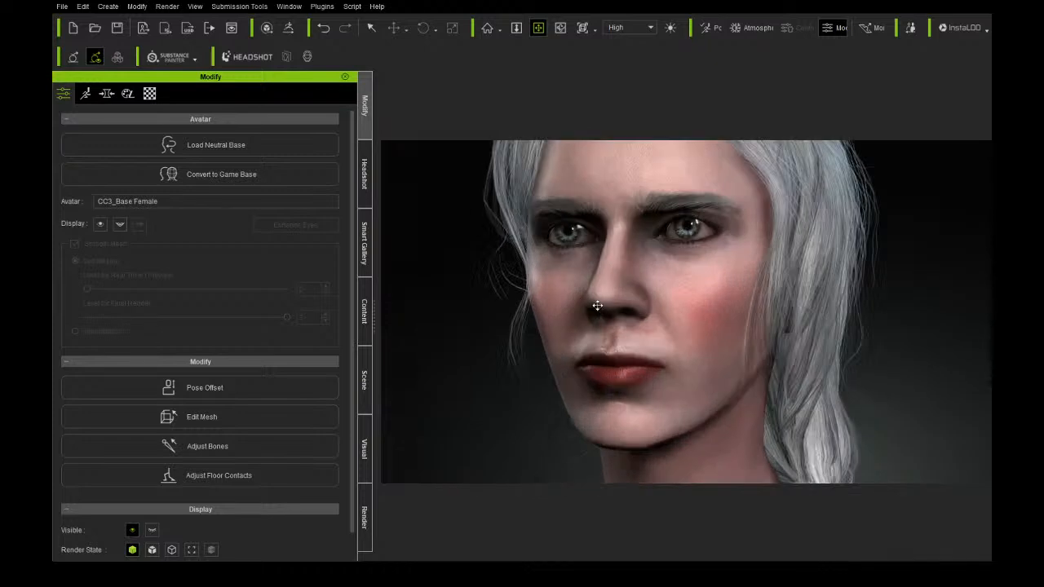
right_click_drag(595, 291, 684, 282)
left_click_drag(646, 269, 624, 300)
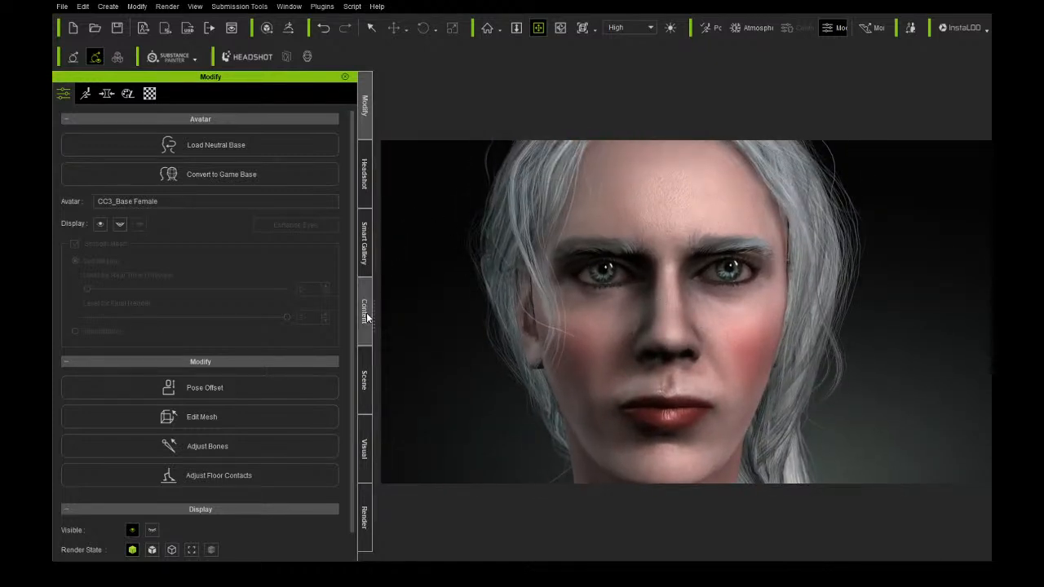
left_click(364, 356)
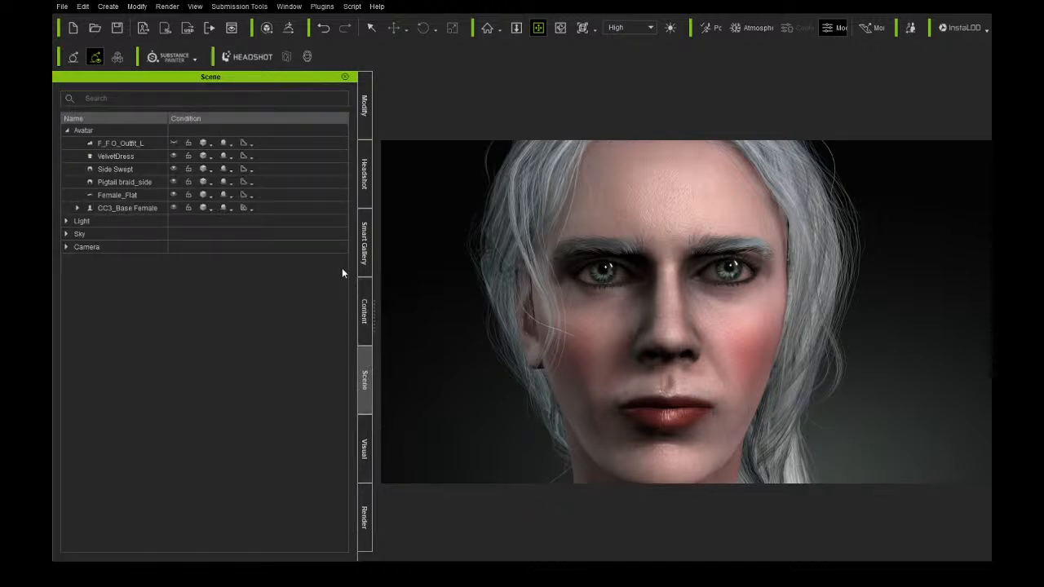
left_click(145, 208)
left_click(357, 104)
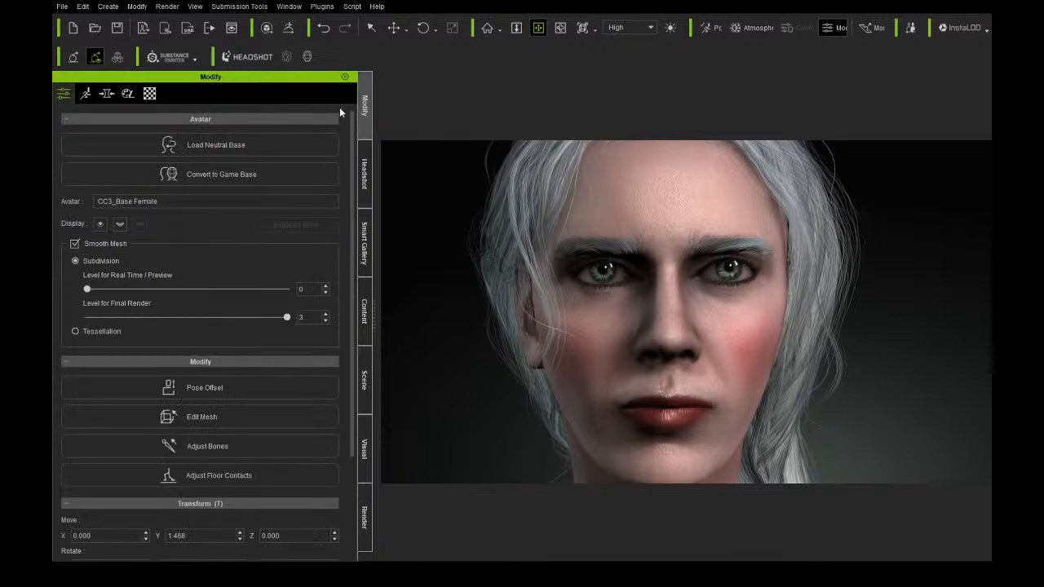
left_click(149, 93)
scroll(184, 176, "up", 5)
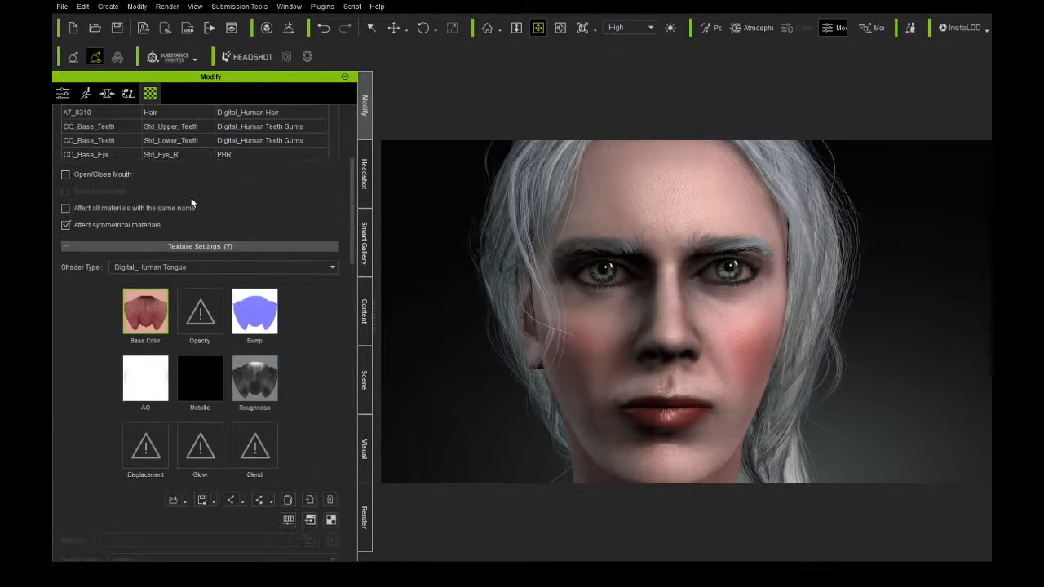
scroll(192, 211, "up", 3)
left_click(151, 184)
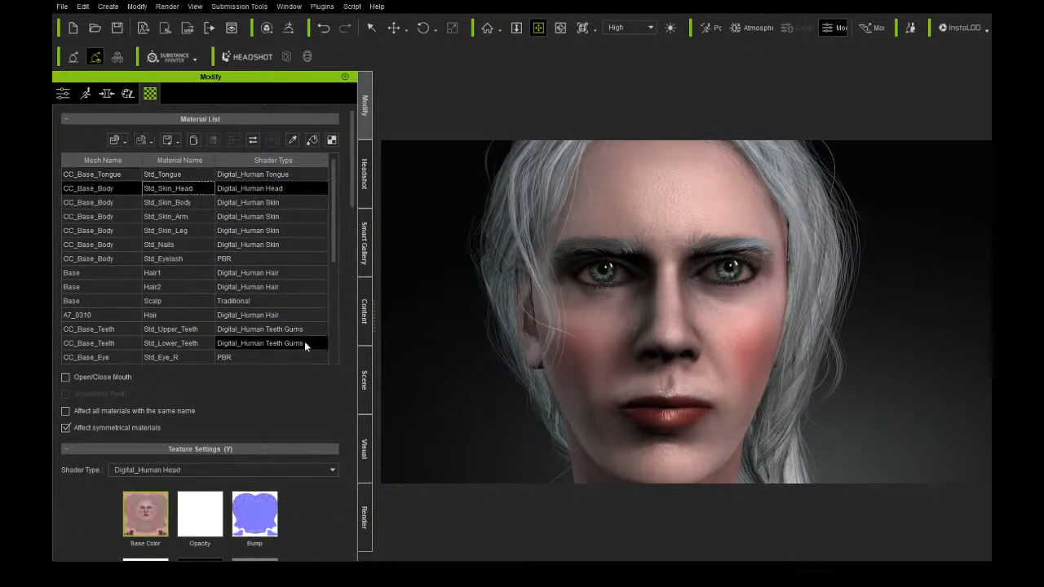
scroll(305, 341, "down", 2)
scroll(276, 459, "down", 4)
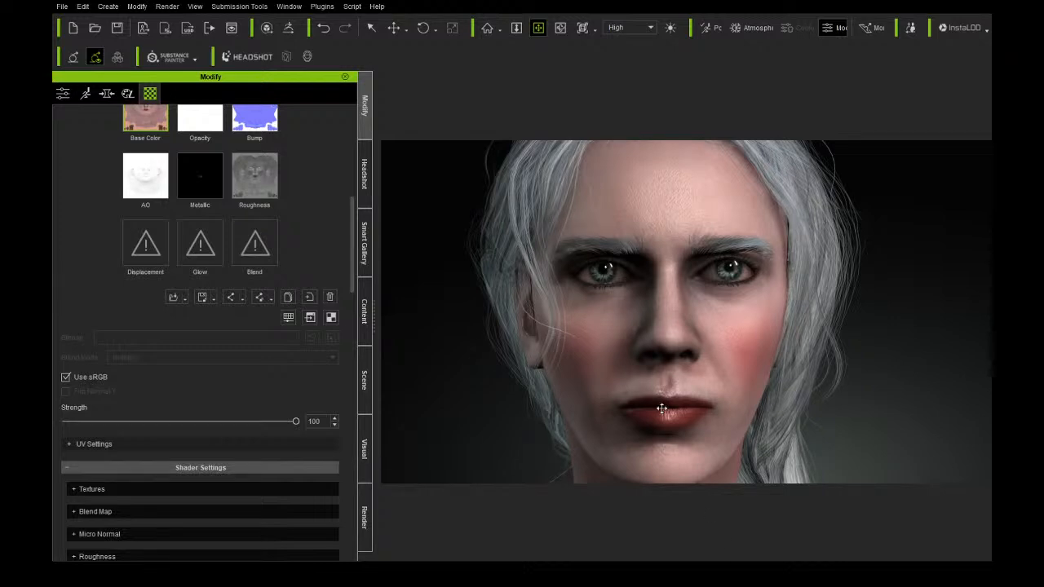
Examine the avatar's eyes, grey eyebrows and skin detail close up from the front and at an angle.
right_click_drag(681, 283, 785, 306)
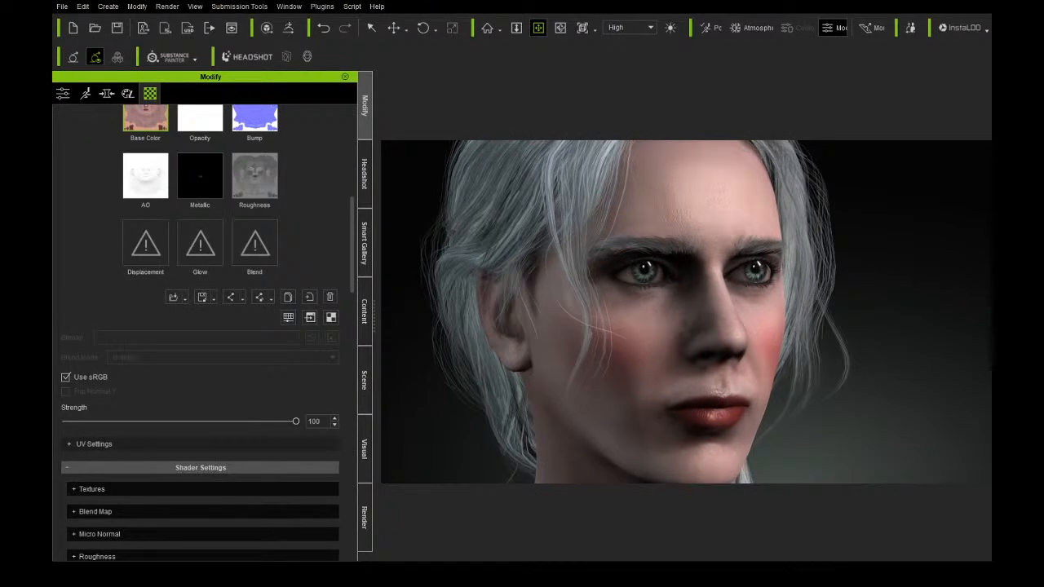
right_click_drag(694, 269, 617, 252)
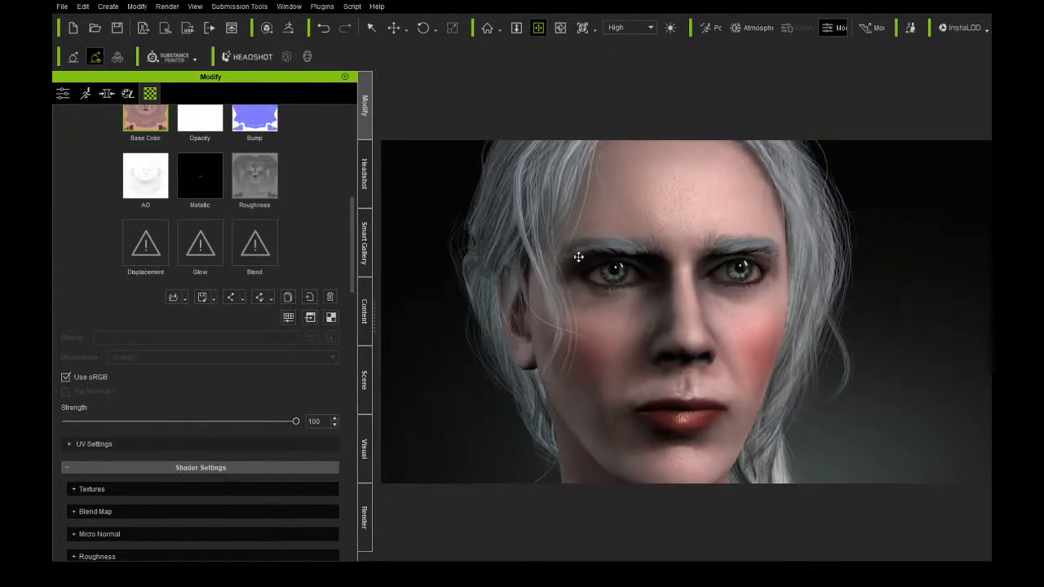
mouse_move(653, 245)
right_mouse_down()
mouse_move(535, 245)
mouse_move(644, 246)
right_mouse_up()
left_click_drag(639, 255, 640, 322)
scroll(636, 314, "up", 5)
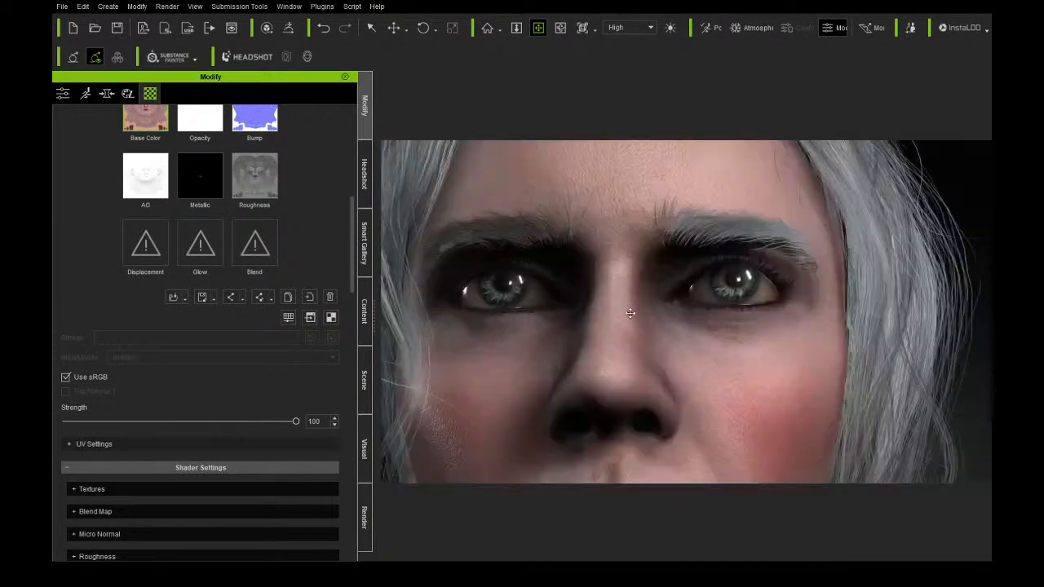
scroll(613, 303, "down", 1)
left_click_drag(611, 260, 612, 289)
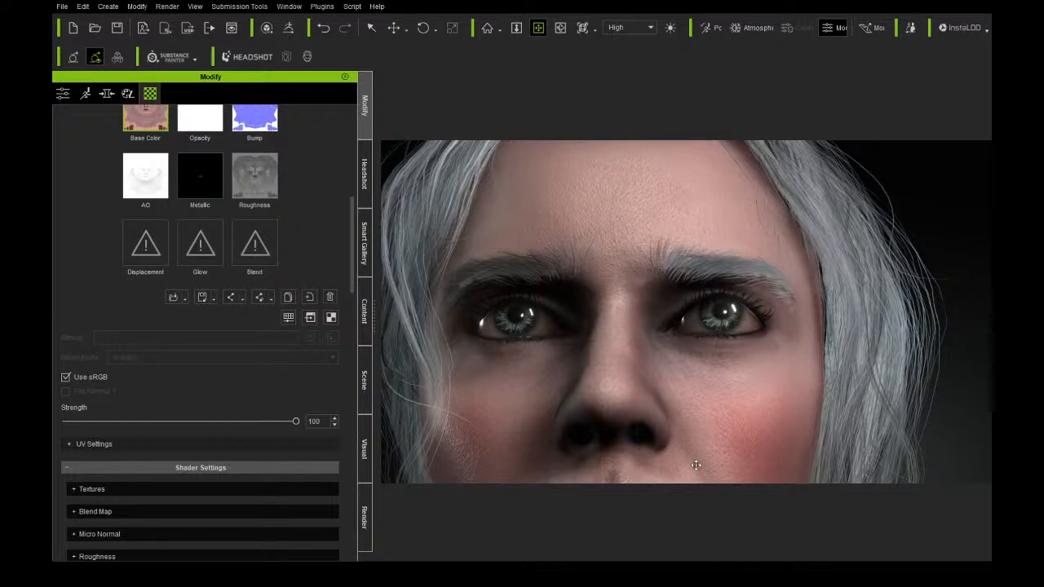
scroll(636, 355, "down", 3)
scroll(636, 355, "up", 5)
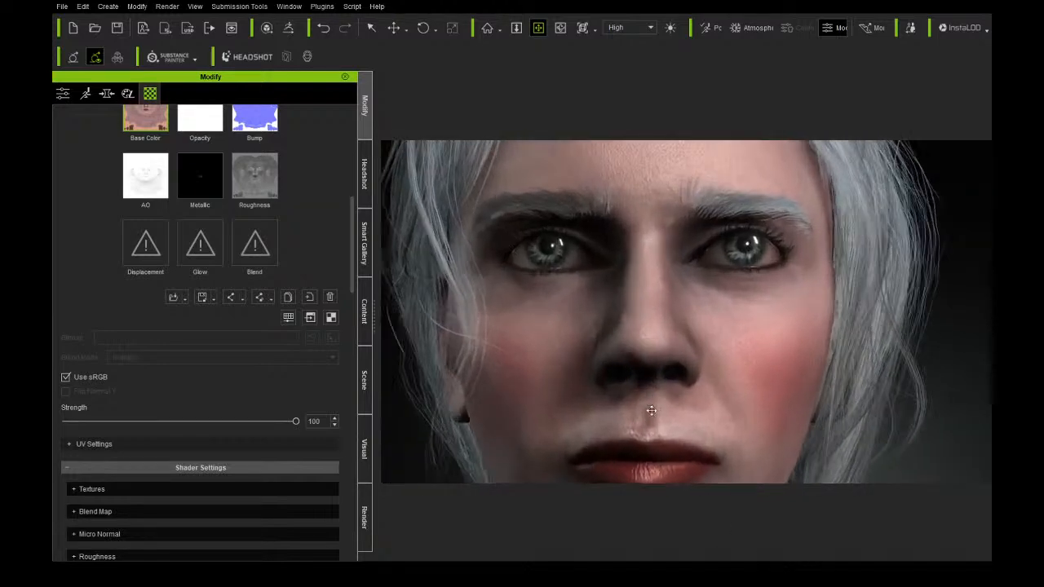
scroll(640, 410, "down", 5)
scroll(645, 403, "up", 3)
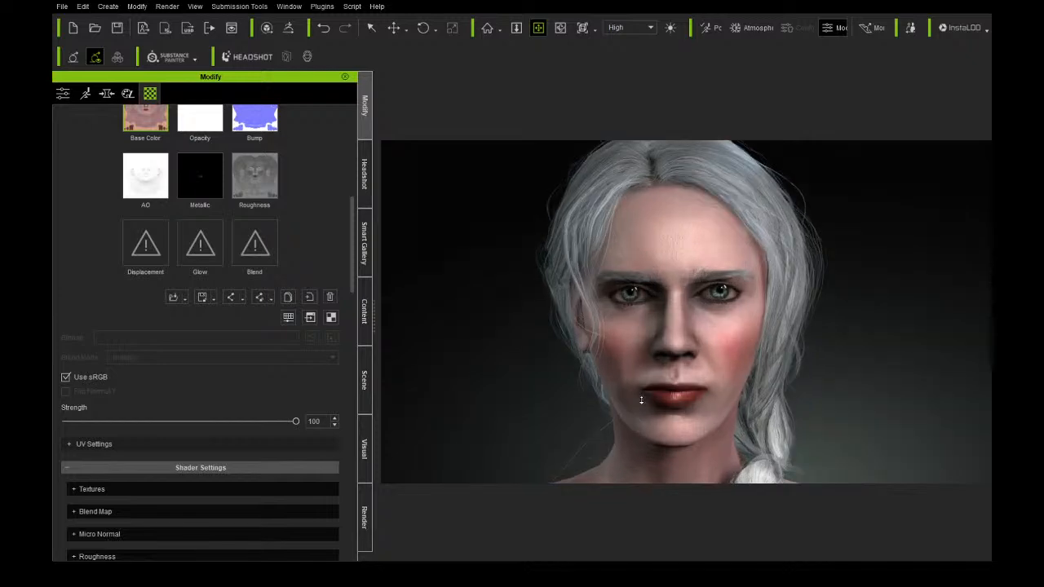
Review the avatar's head, hair, braid and shoulders from the front, three-quarter and profile angles.
right_click_drag(627, 400, 643, 364)
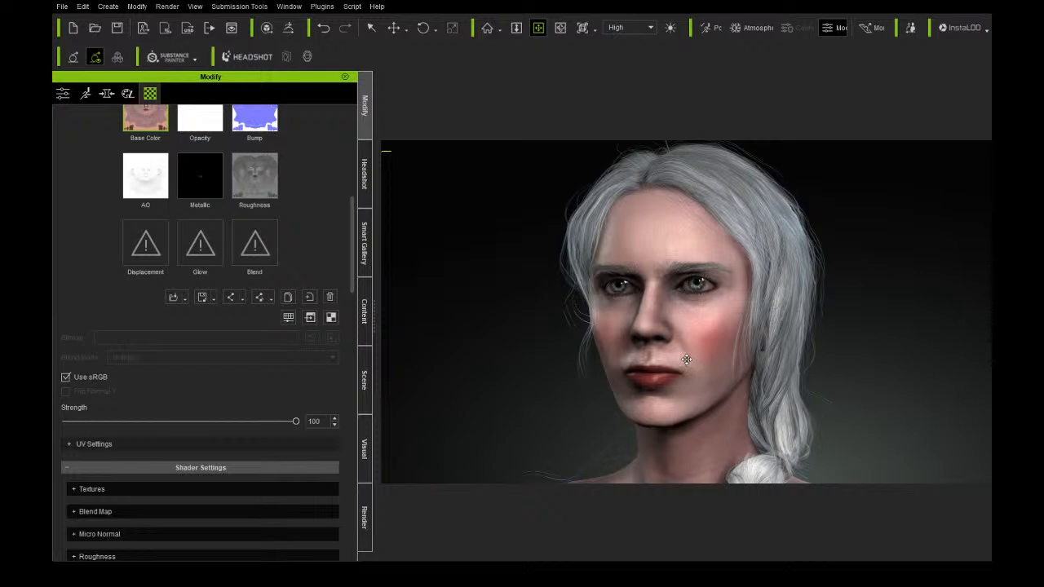
right_click_drag(646, 307, 838, 310)
left_click_drag(723, 356, 625, 326)
scroll(625, 326, "down", 4)
right_click_drag(680, 327, 540, 285)
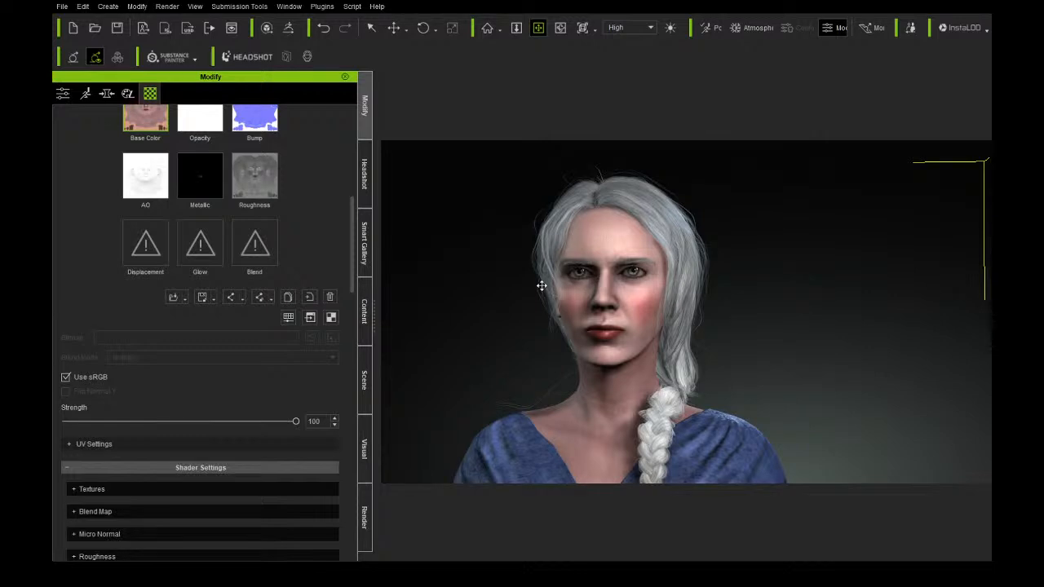
left_click_drag(580, 306, 644, 311)
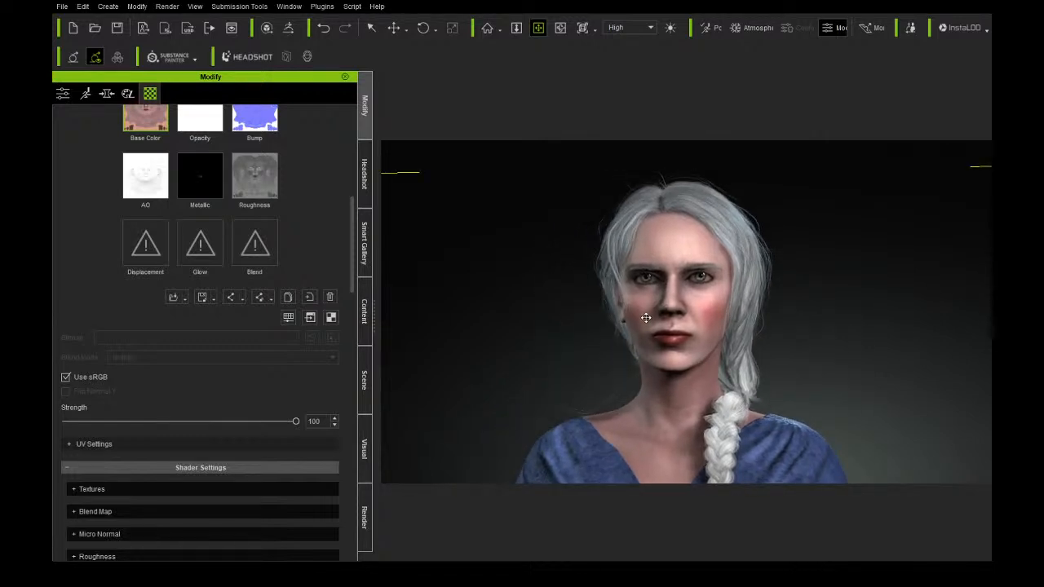
scroll(691, 324, "up", 4)
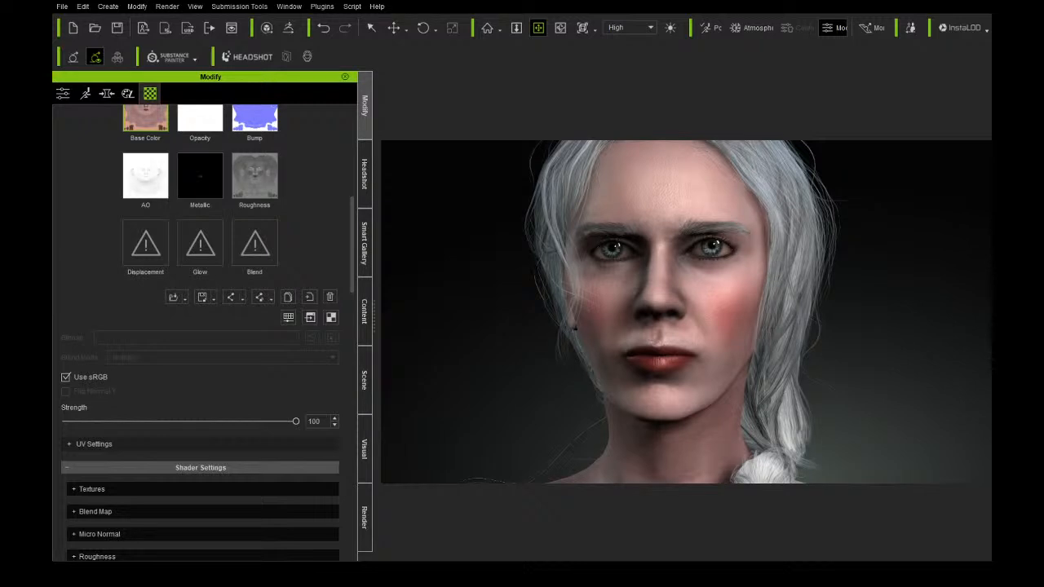
middle_click_drag(692, 294, 696, 336)
right_click_drag(696, 336, 661, 392)
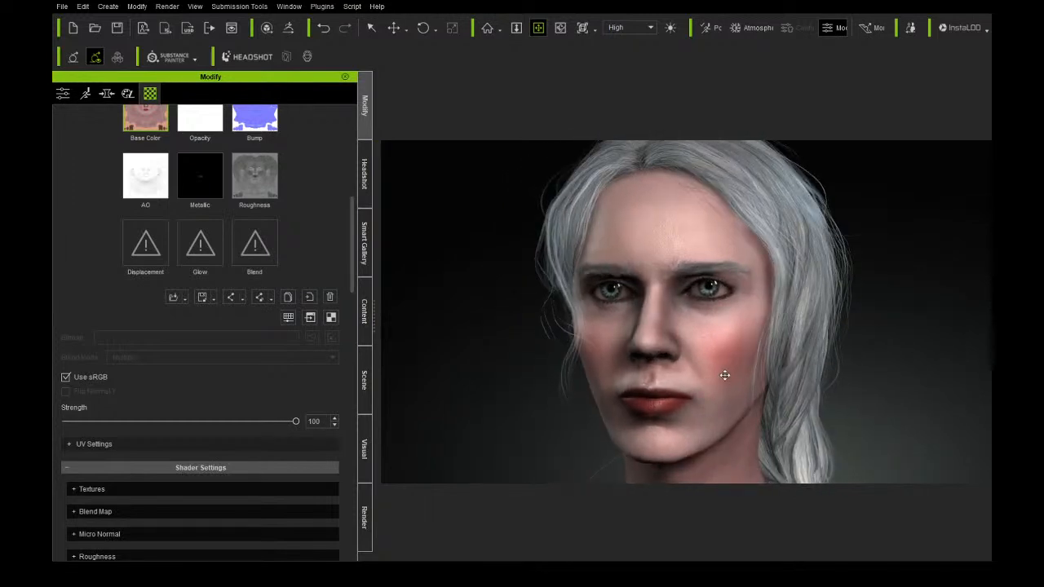
right_click_drag(726, 377, 649, 375)
middle_click_drag(687, 386, 687, 346)
scroll(687, 345, "down", 3)
right_click_drag(531, 374, 636, 367)
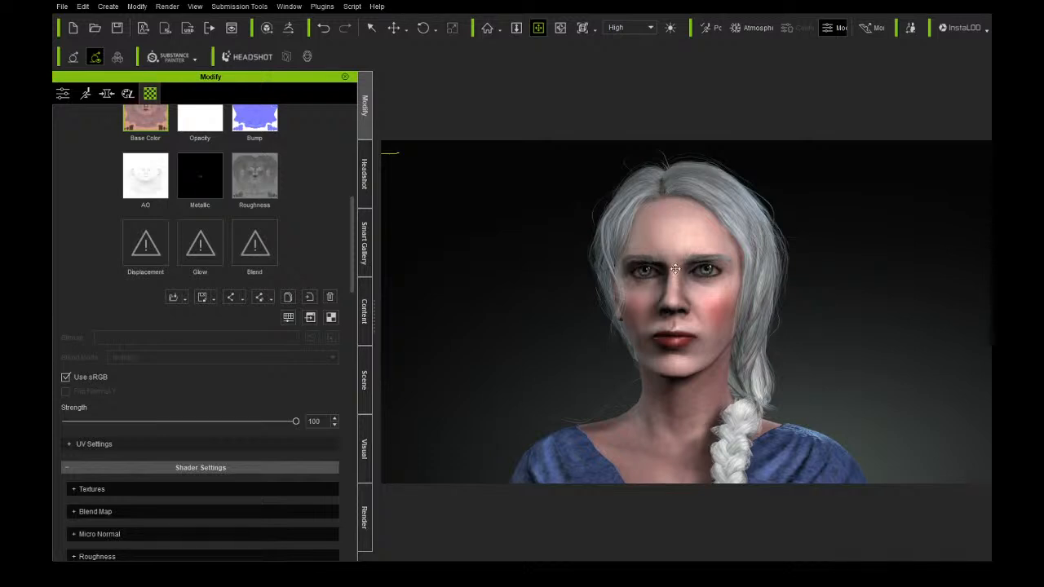
right_click_drag(657, 258, 529, 259)
right_click_drag(676, 252, 566, 258)
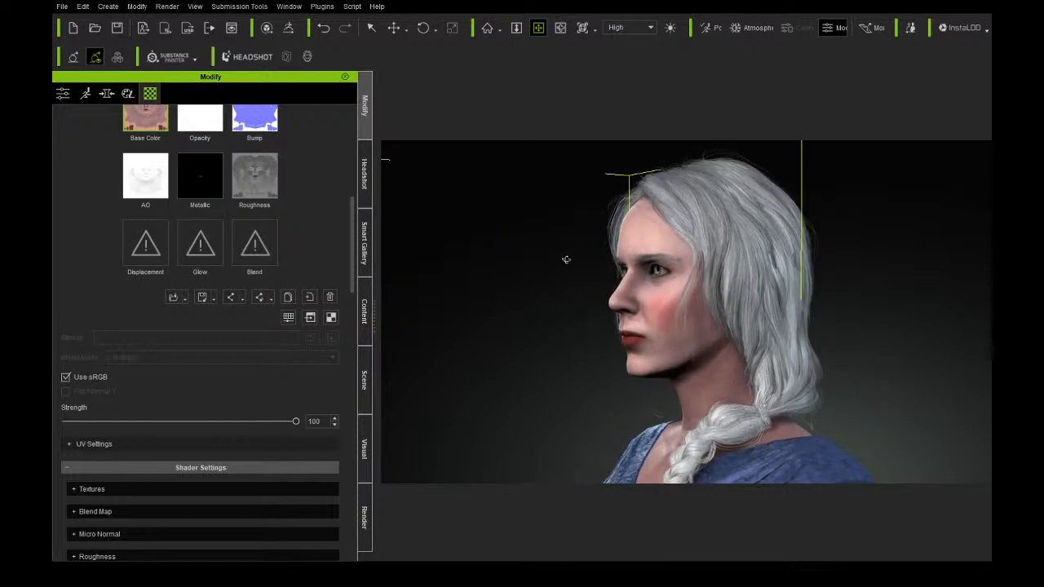
right_click_drag(620, 307, 751, 302)
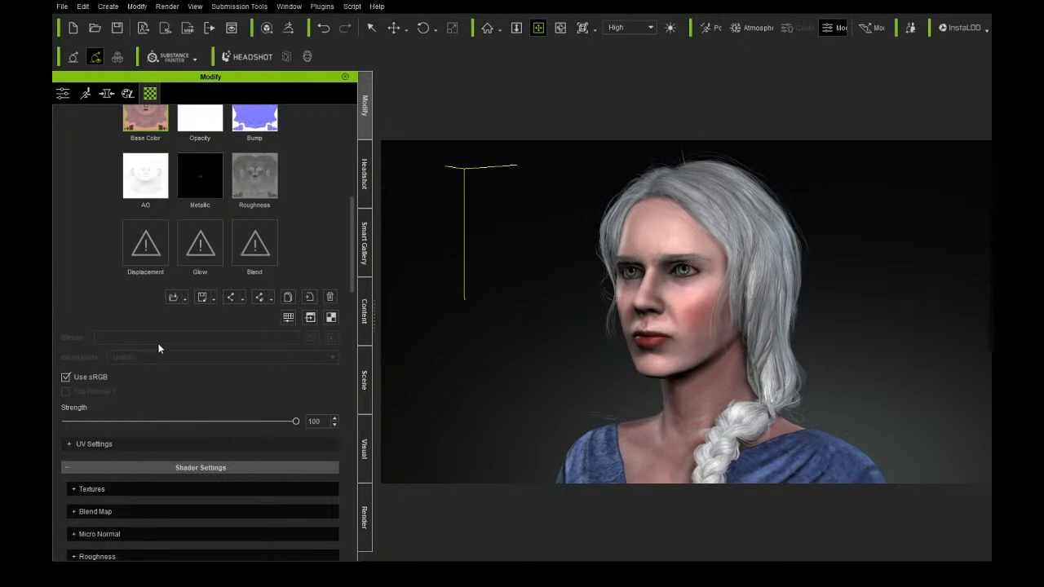
scroll(591, 320, "down", 1)
right_click_drag(591, 320, 697, 319)
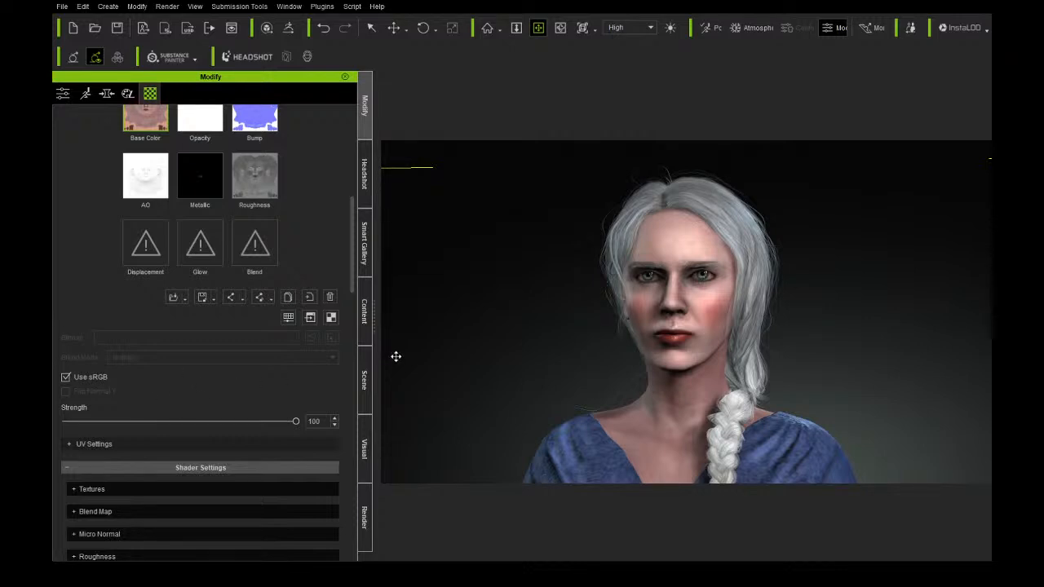
mouse_move(560, 358)
right_mouse_down()
mouse_move(647, 353)
mouse_move(578, 361)
right_mouse_up()
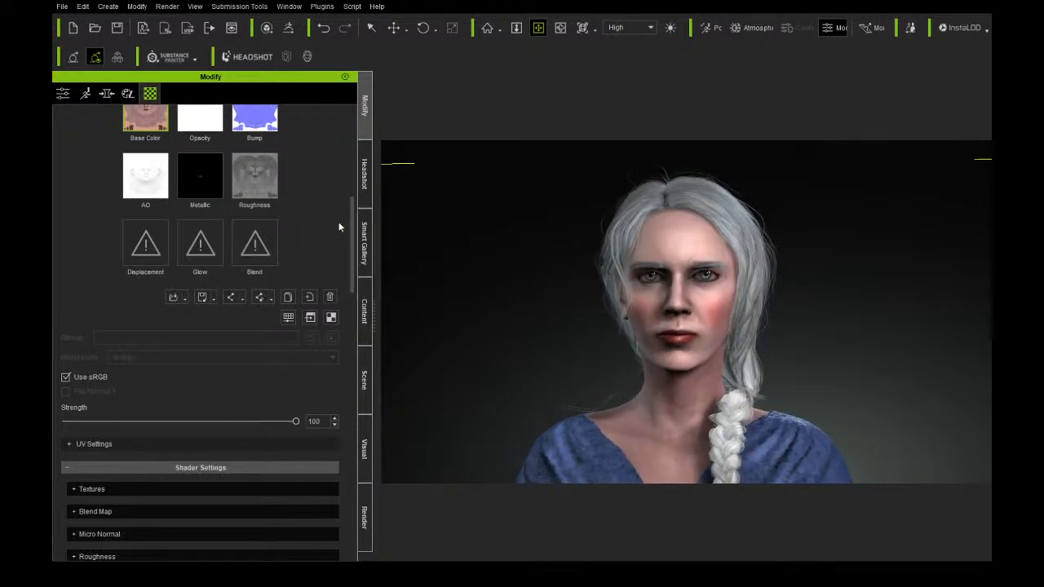
Select the VelvetDress in the scene and inspect the avatar's face from a three-quarter angle with the orbit camera.
left_click(369, 324)
left_click(365, 380)
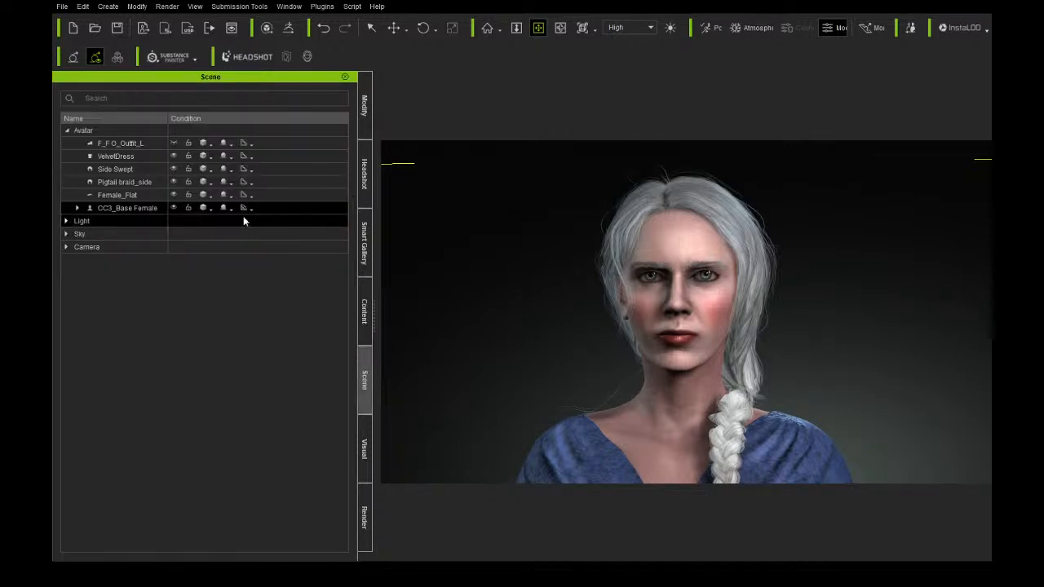
left_click(156, 156)
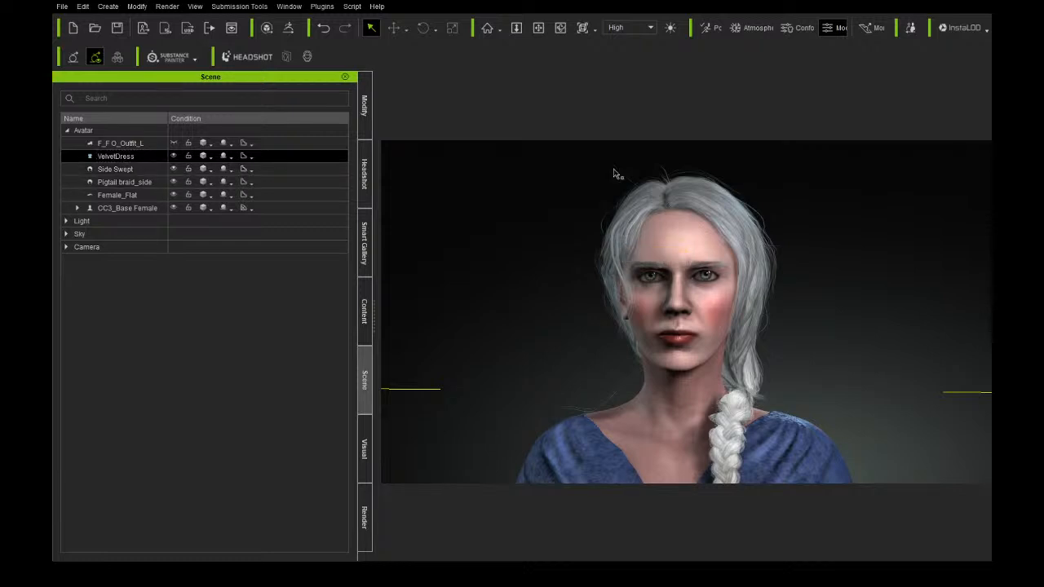
left_click(559, 28)
left_click_drag(659, 276, 666, 276)
left_click_drag(593, 282, 635, 296)
right_click_drag(636, 296, 645, 320)
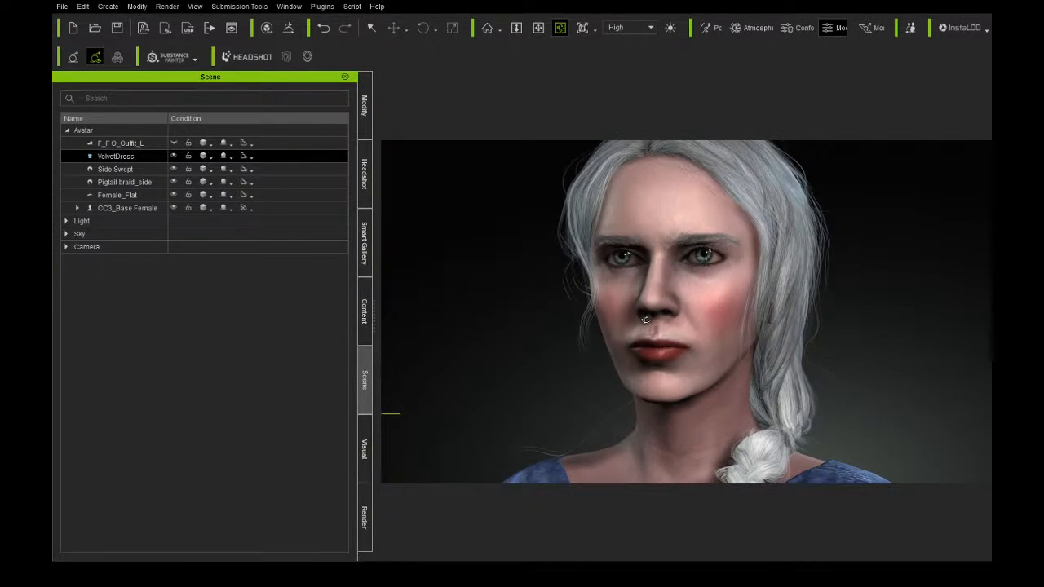
Temporarily hide the Side Swept and Pigtail braid_side hair to examine the bald head from both sides, and show both again.
left_click(173, 169)
left_click(173, 182)
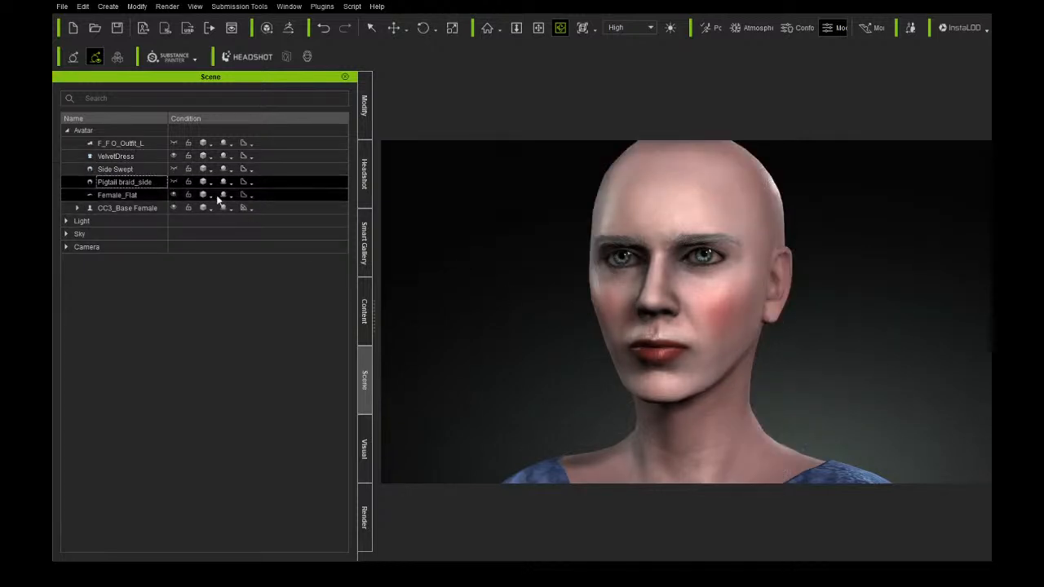
scroll(590, 327, "down", 2)
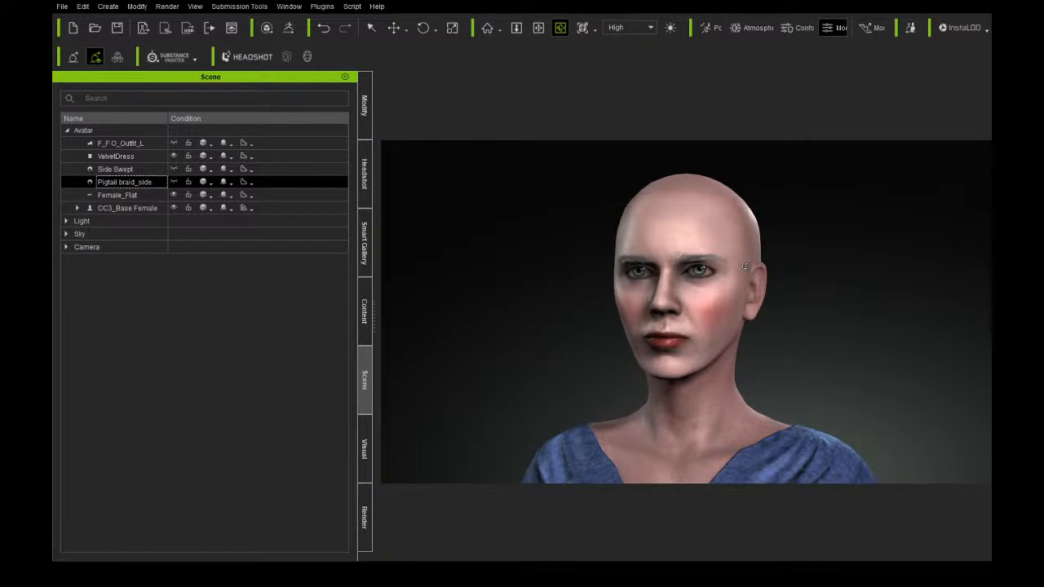
left_click_drag(746, 267, 857, 282)
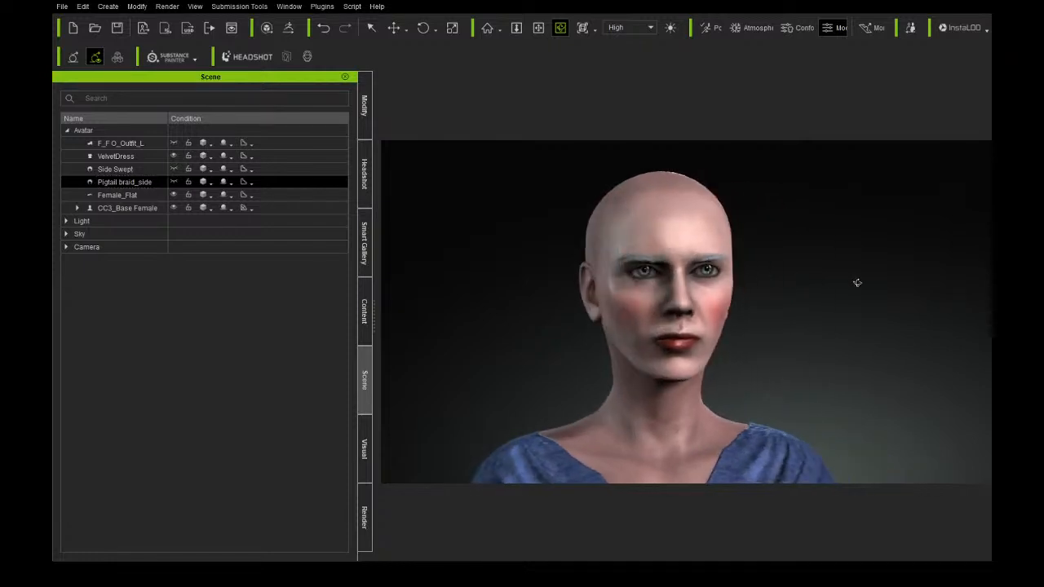
scroll(633, 292, "up", 2)
left_click_drag(618, 290, 443, 298)
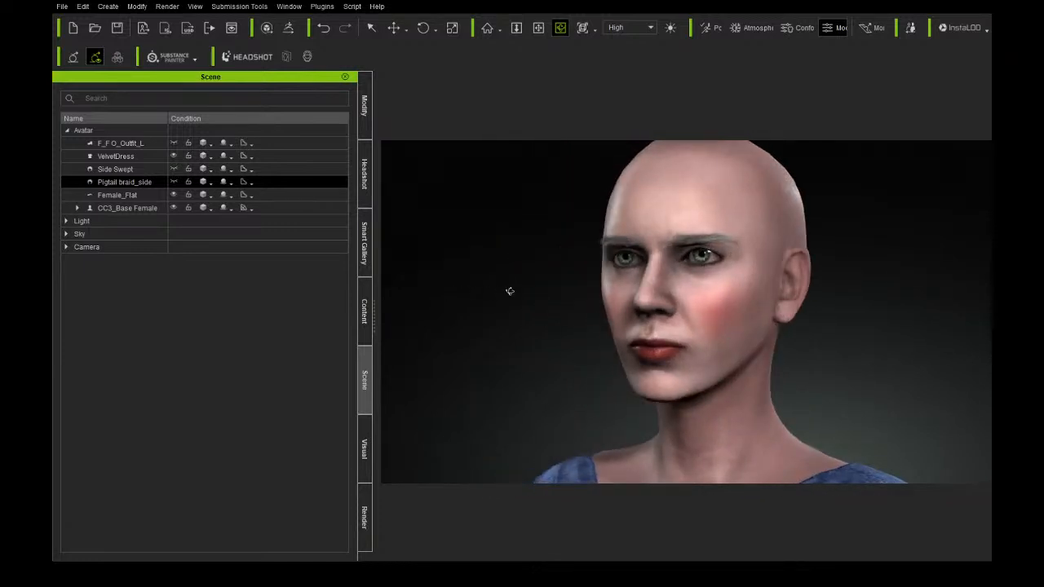
left_click_drag(509, 291, 552, 291)
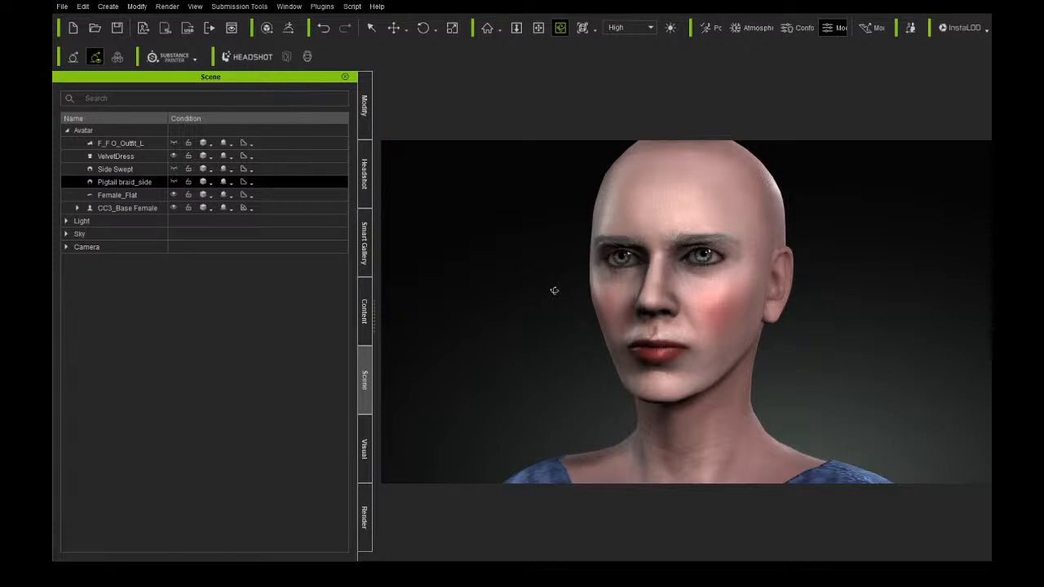
left_click(173, 182)
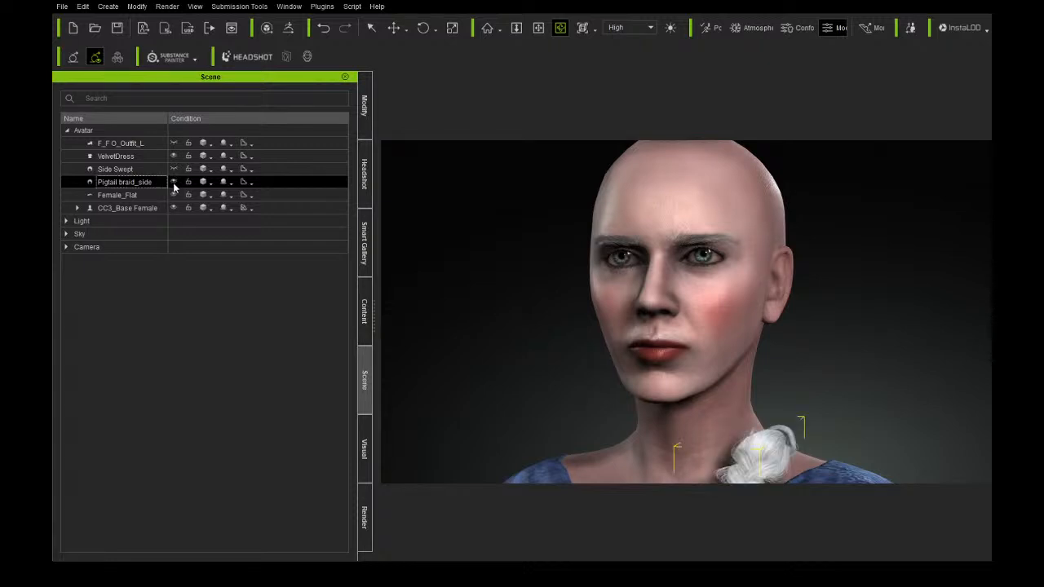
left_click(174, 169)
Review the avatar with its hair restored, from the upper body to a three-quarter close-up of the face.
scroll(624, 258, "down", 3)
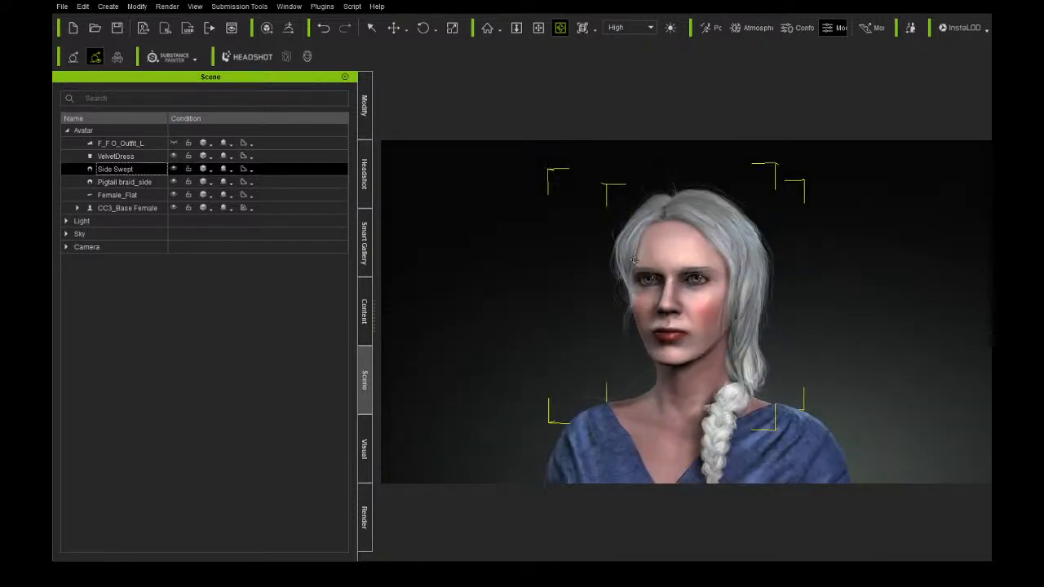
mouse_move(699, 272)
left_mouse_down()
mouse_move(430, 268)
mouse_move(685, 267)
left_mouse_up()
scroll(685, 267, "up", 2)
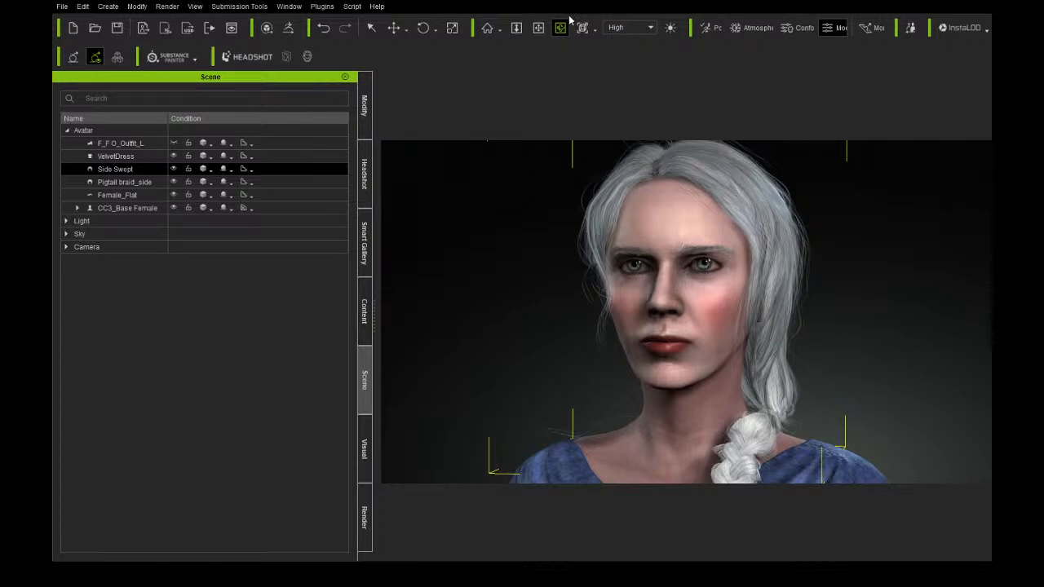
left_click(539, 28)
left_click_drag(755, 330, 797, 267)
scroll(675, 284, "up", 3)
left_click_drag(688, 247, 635, 263)
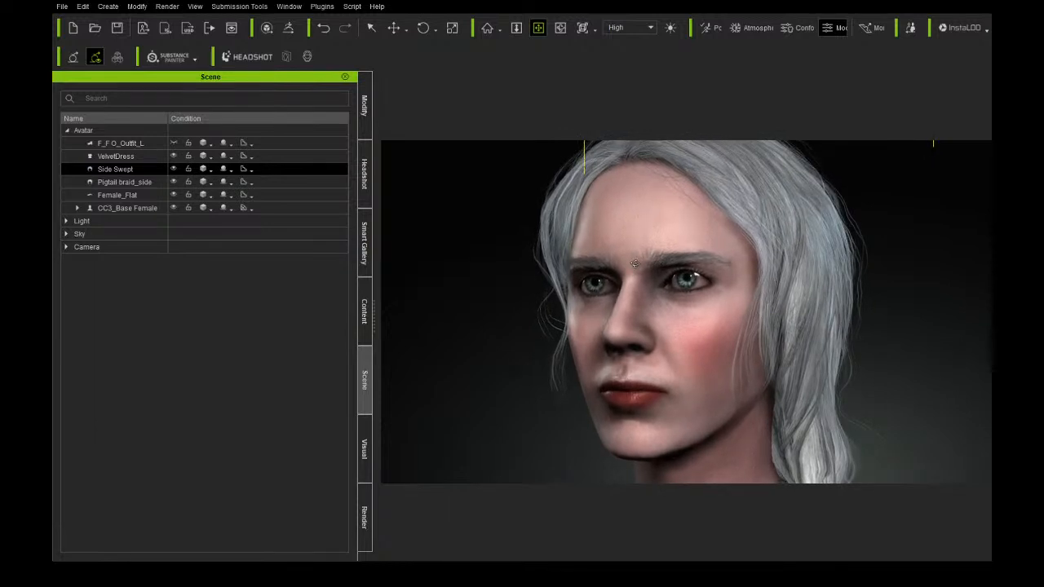
Inspect the avatar's face and hair from the three-quarter angle around to a close-up side profile.
left_click_drag(636, 260, 683, 254)
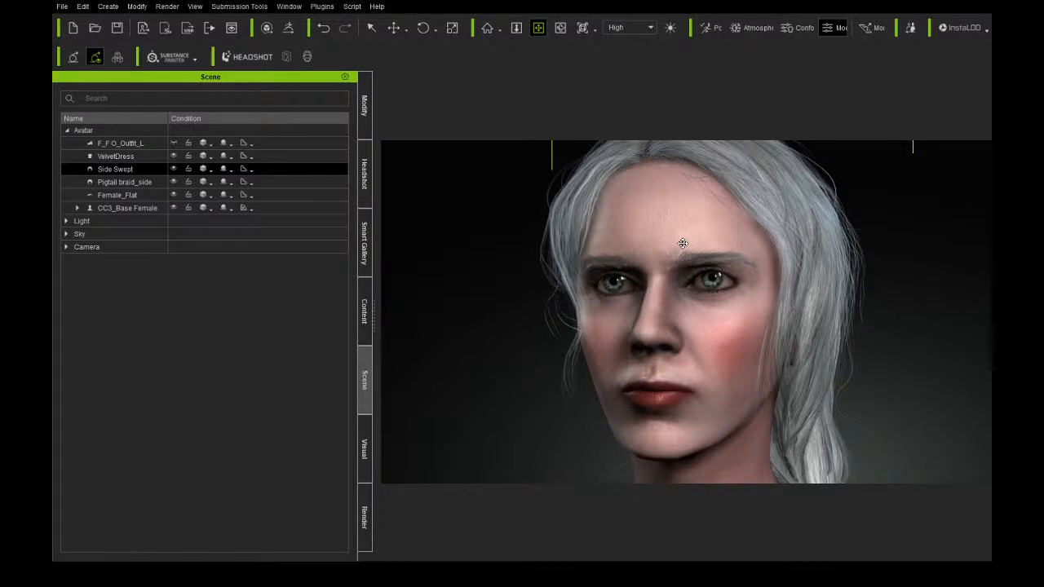
scroll(706, 266, "down", 2)
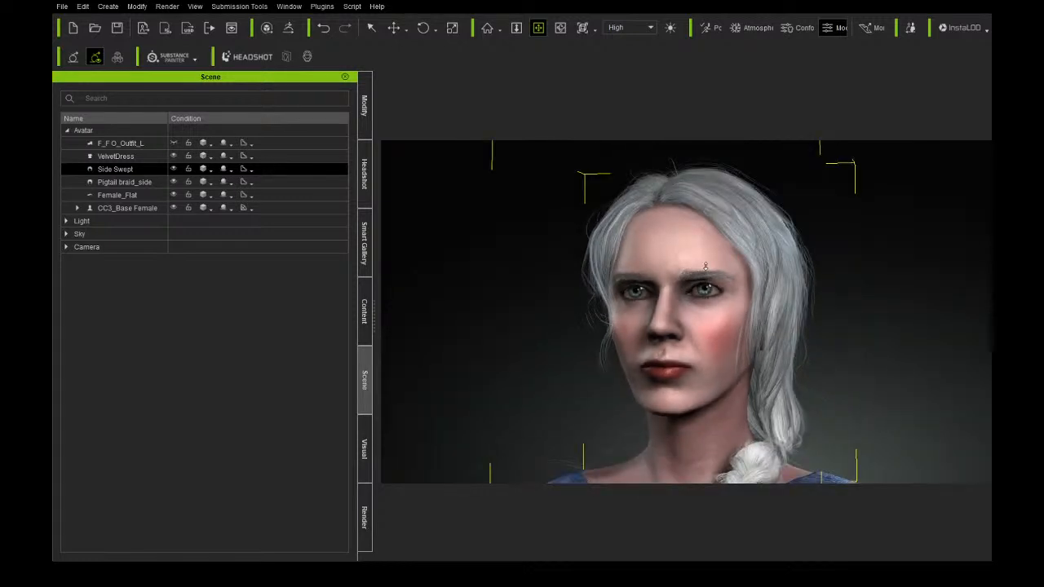
right_click_drag(706, 266, 820, 266)
right_click_drag(750, 305, 593, 316)
scroll(641, 308, "up", 3)
scroll(665, 305, "up", 2)
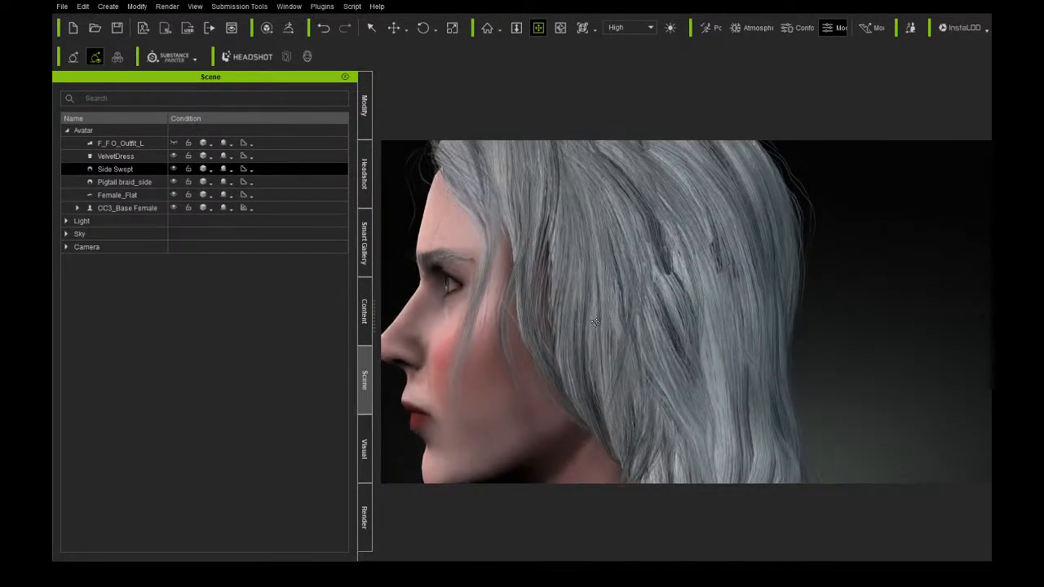
Select the Pigtail braid_side hair in the scene and examine the head and braid from the side and three-quarter angles.
left_click(137, 181)
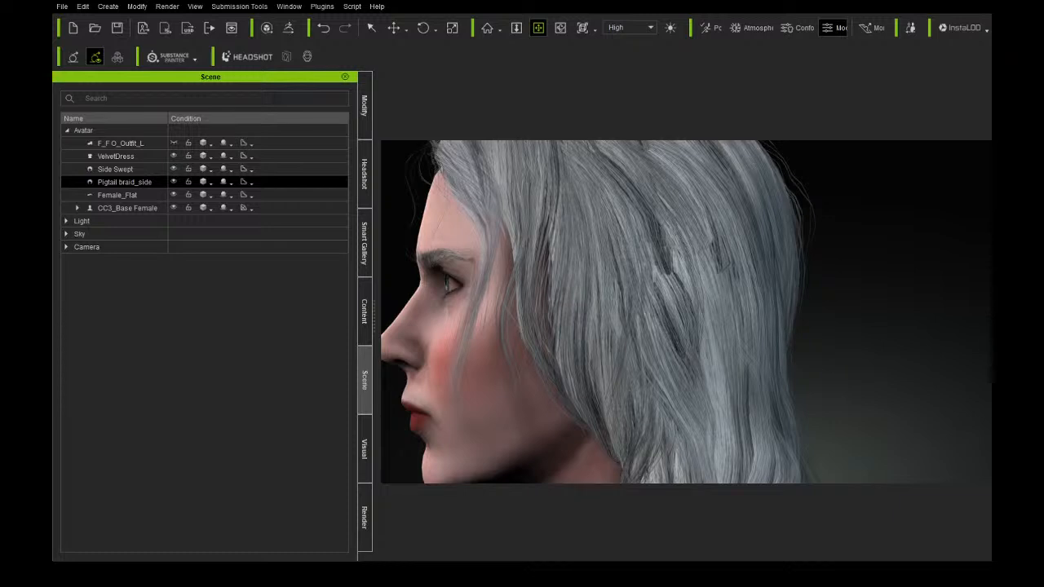
right_click_drag(677, 259, 759, 252)
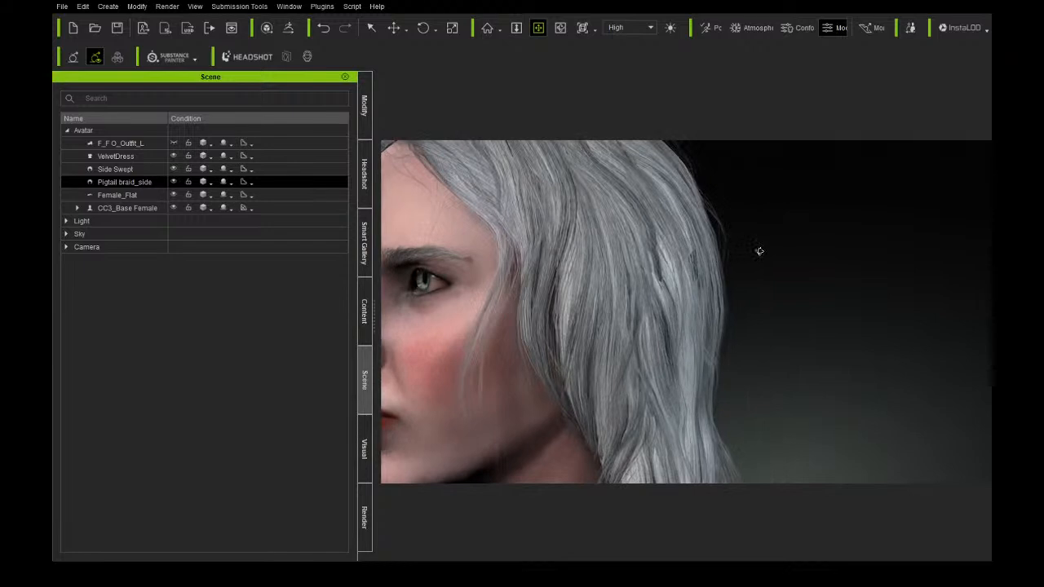
scroll(676, 259, "down", 5)
mouse_move(675, 259)
right_mouse_down()
mouse_move(594, 271)
mouse_move(673, 274)
right_mouse_up()
scroll(543, 328, "up", 5)
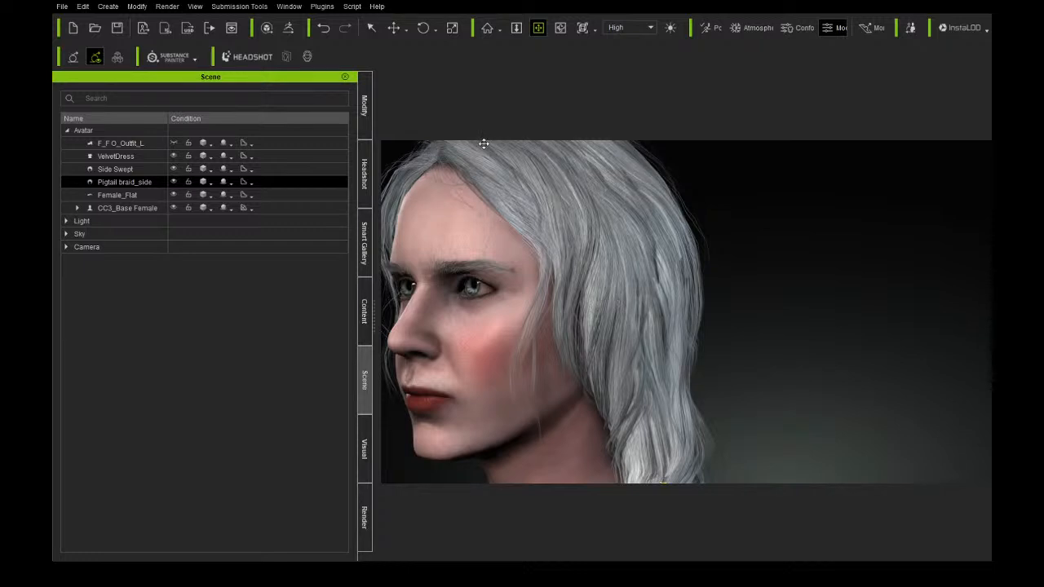
left_click_drag(516, 268, 635, 240)
scroll(636, 240, "down", 3)
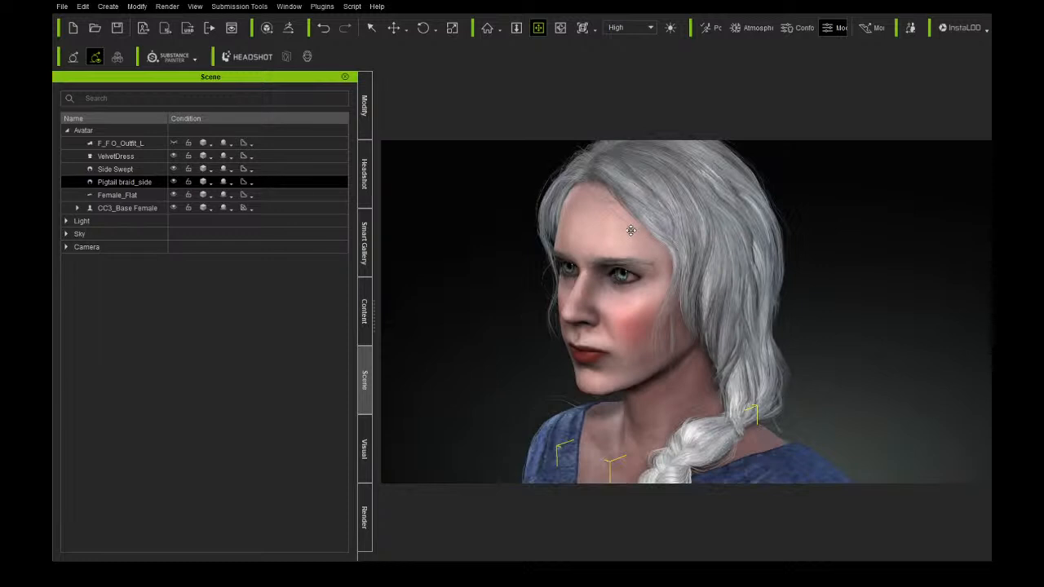
right_click_drag(628, 221, 614, 199)
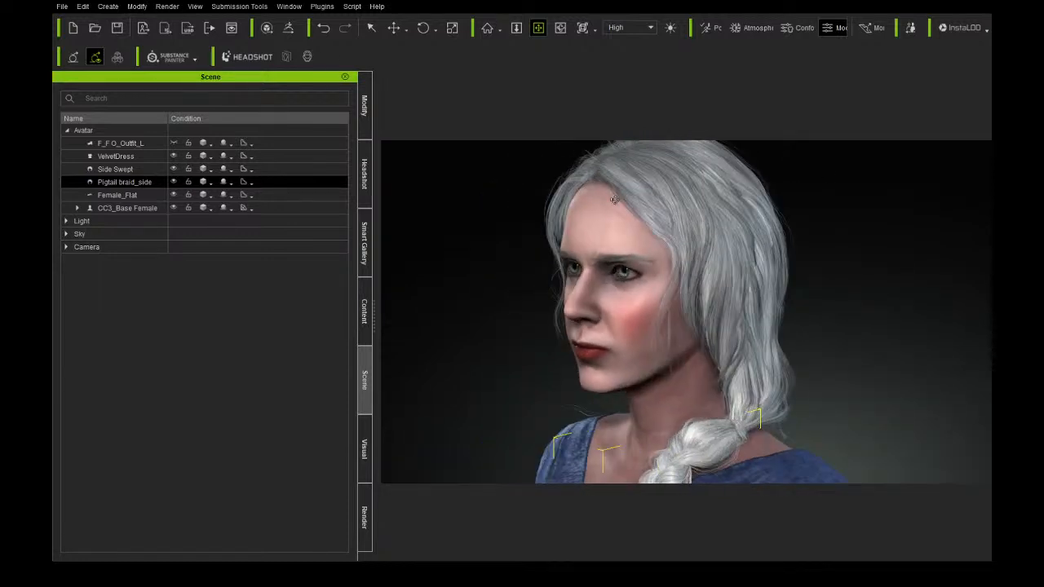
Select only the Side Swept hair and set its strand Root Color to light blue-violet in the hair shader settings.
left_click(146, 167)
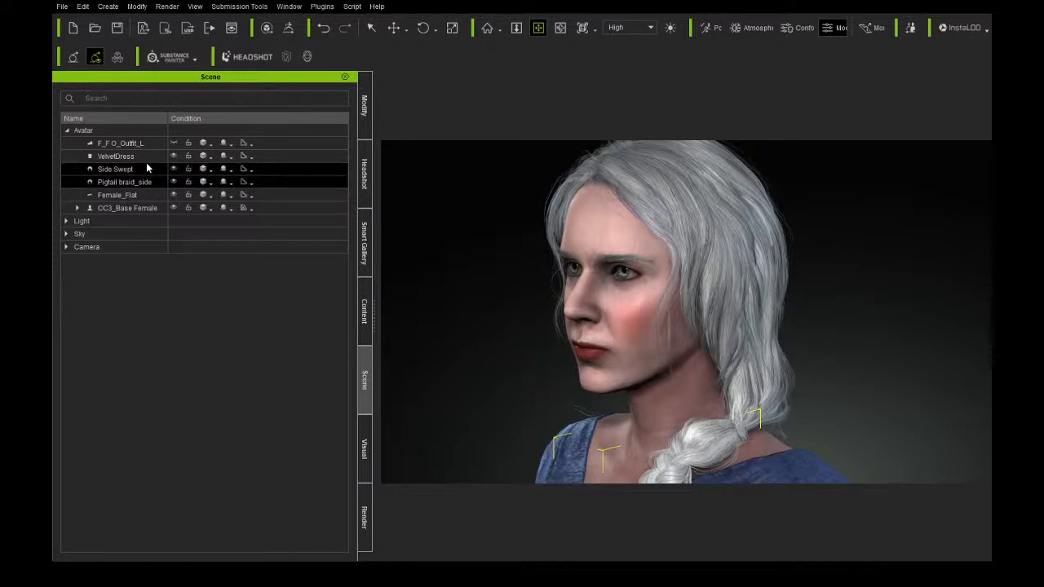
left_click(145, 170)
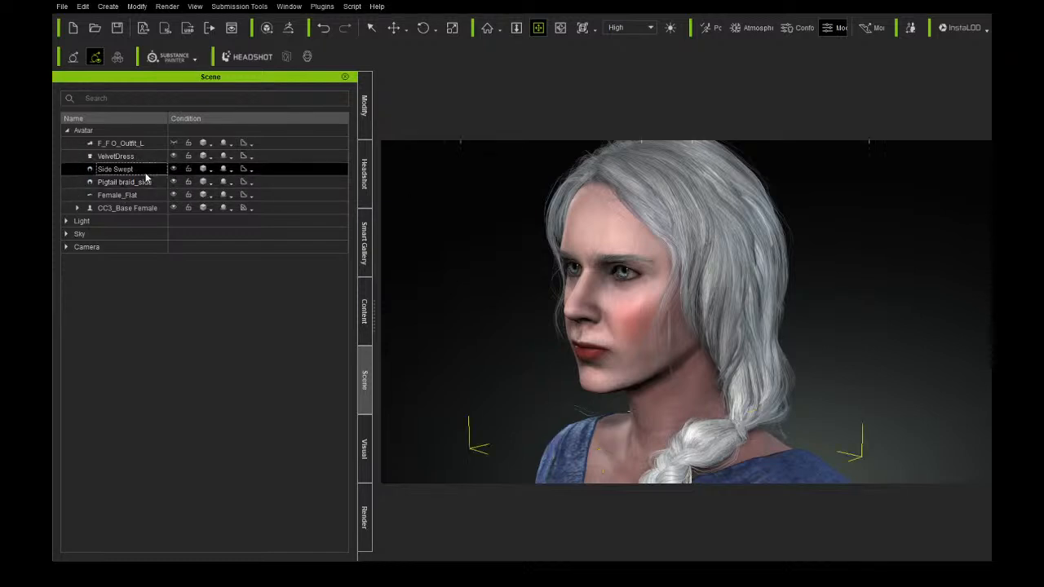
left_click(364, 106)
scroll(249, 212, "up", 3)
scroll(249, 213, "down", 6)
scroll(255, 225, "down", 4)
scroll(260, 230, "up", 7)
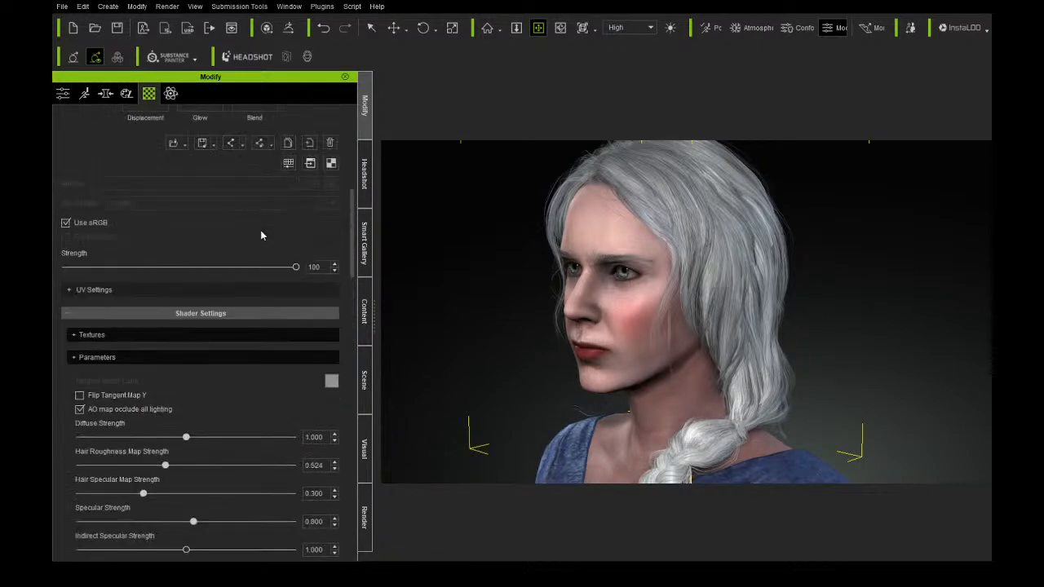
scroll(261, 235, "up", 5)
scroll(261, 235, "down", 10)
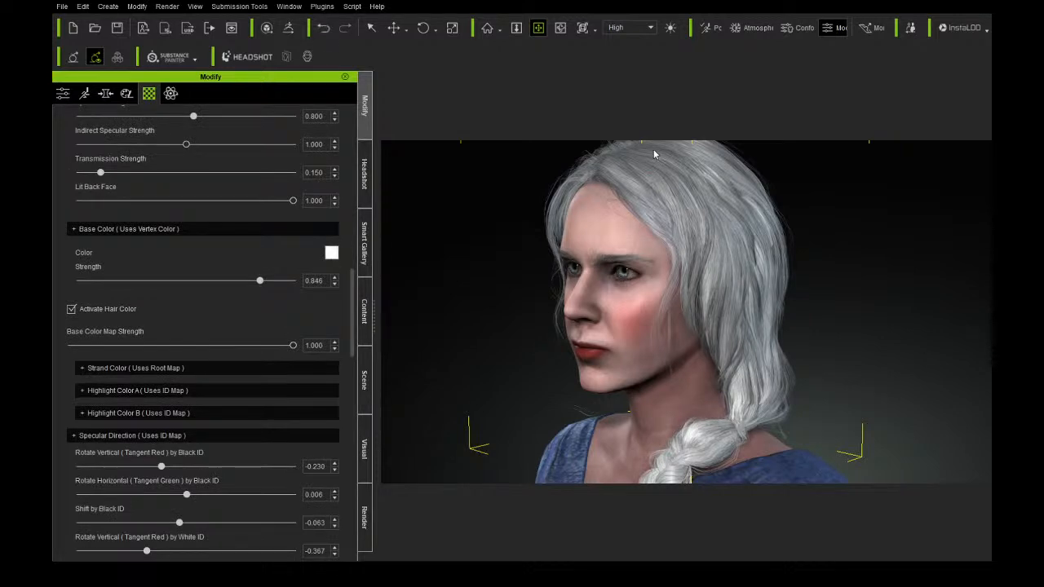
left_click(85, 368)
left_click_drag(663, 196, 655, 165)
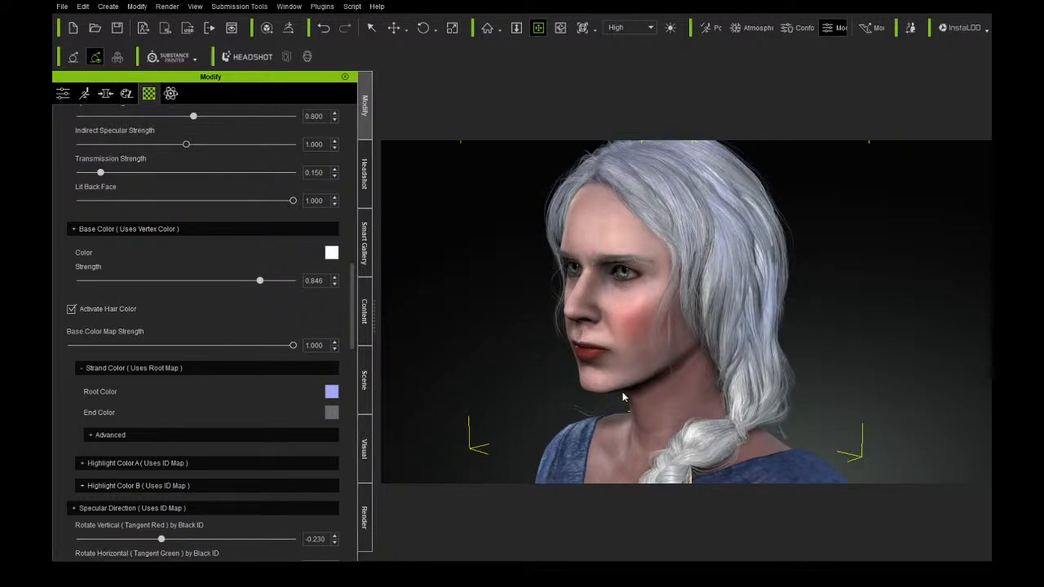
Set the Side Swept hair's strand End Color to pale lavender and check it in profile and three-quarter view.
left_click(331, 413)
left_click(652, 189)
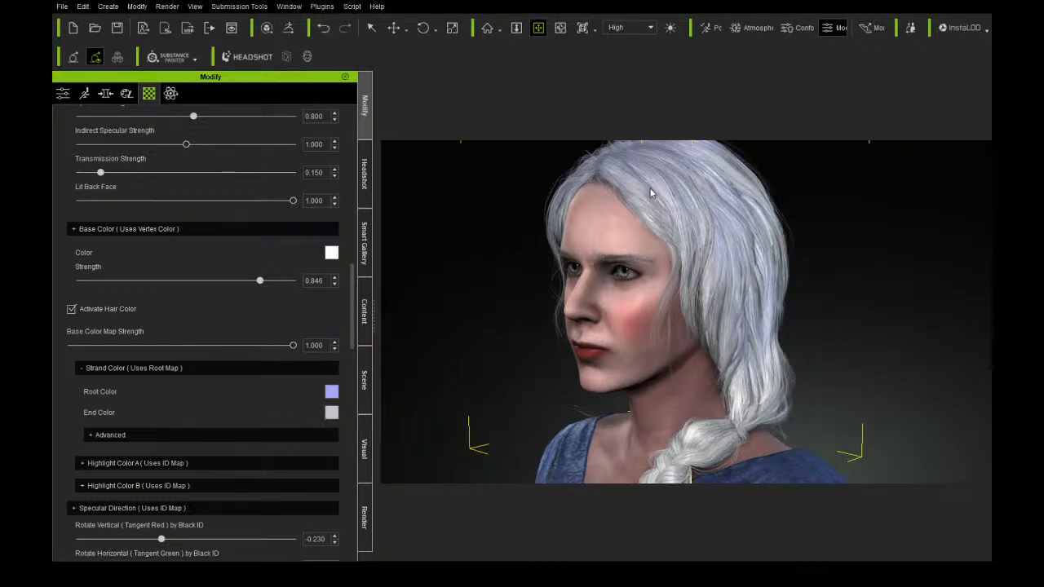
left_click_drag(651, 189, 651, 171)
left_click(548, 257)
right_click_drag(745, 271, 599, 287)
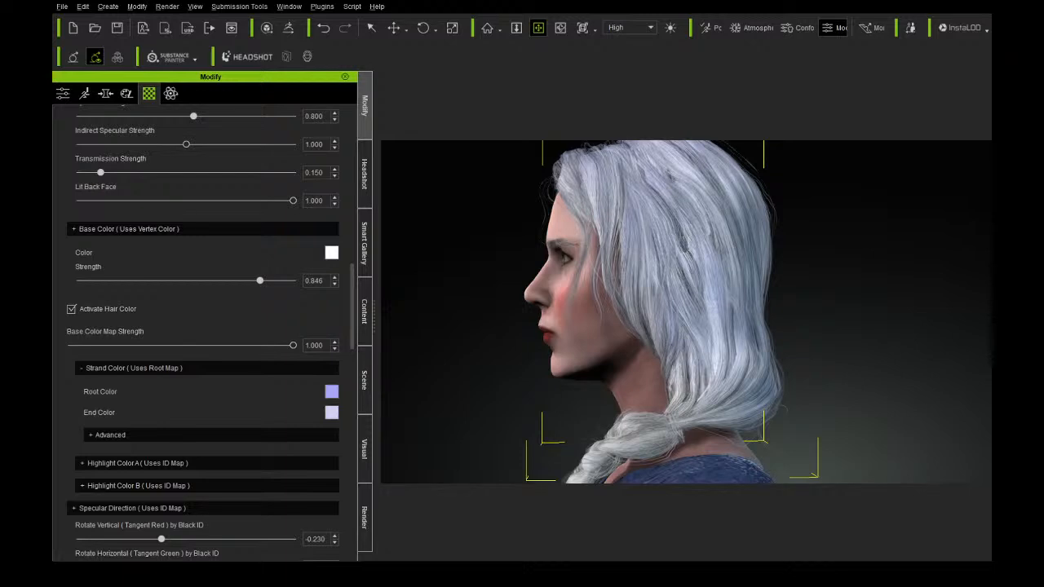
left_click_drag(498, 250, 628, 262)
right_click_drag(627, 261, 607, 256)
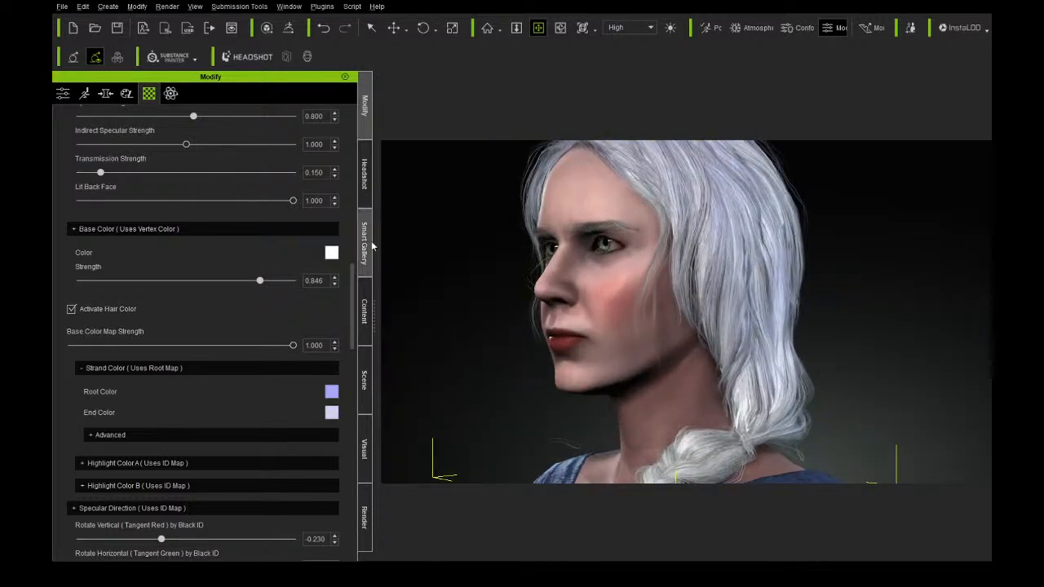
Change the Side Swept hair's strand Root Color to a muted khaki yellow.
left_click(335, 396)
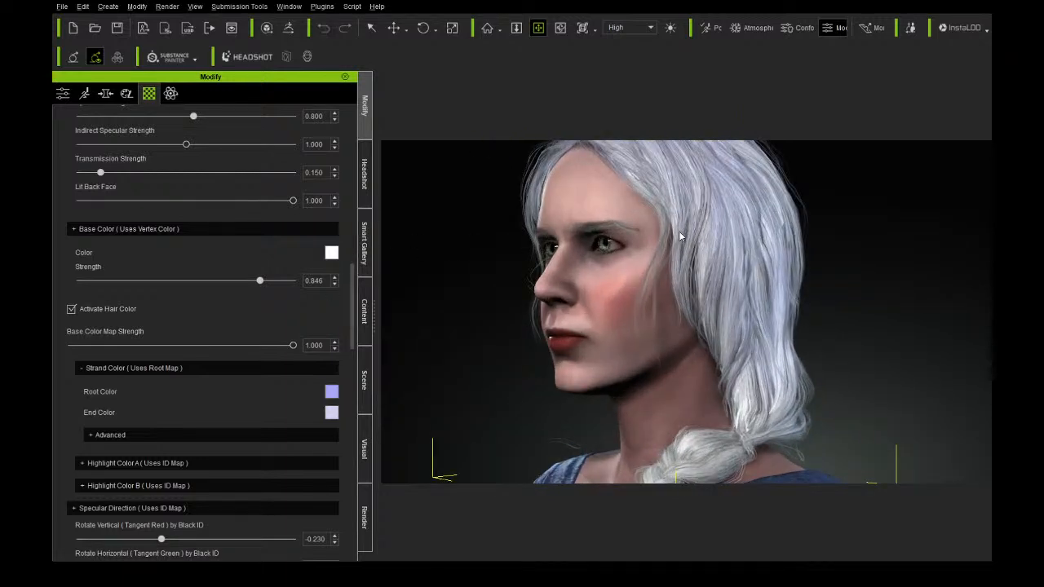
left_click(610, 245)
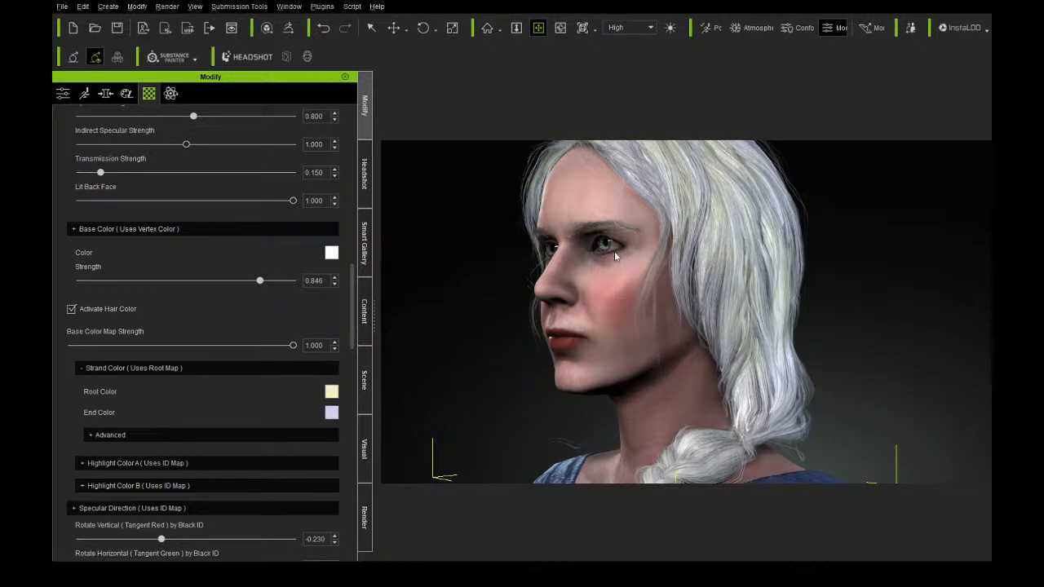
left_click(654, 192)
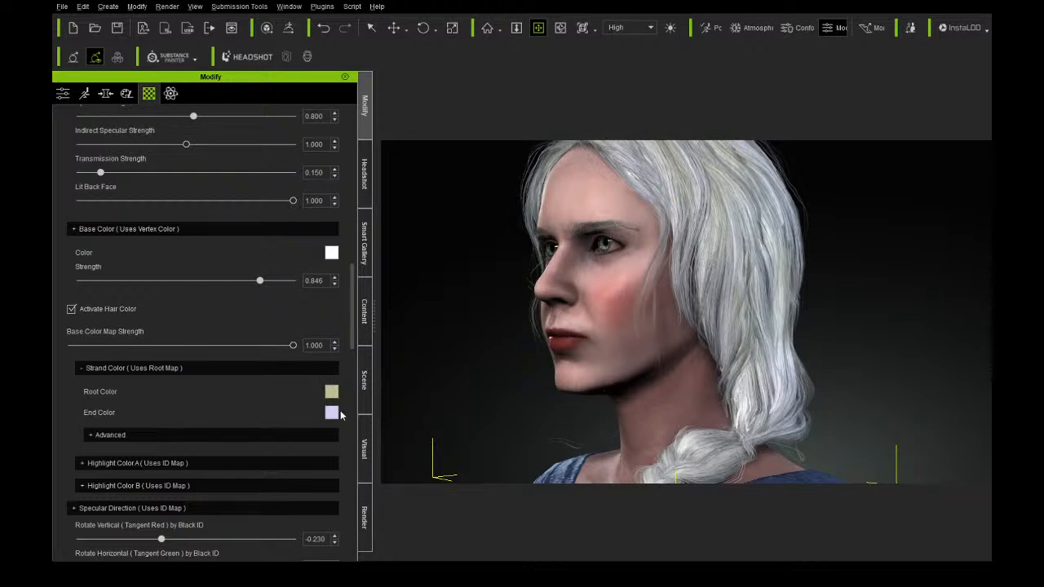
Review the recolored hair from the front, side and back, from a close view out to the upper body.
scroll(655, 236, "down", 3)
right_click_drag(655, 236, 853, 214)
left_click_drag(763, 233, 738, 207)
right_click_drag(738, 207, 585, 236)
right_click_drag(746, 242, 492, 270)
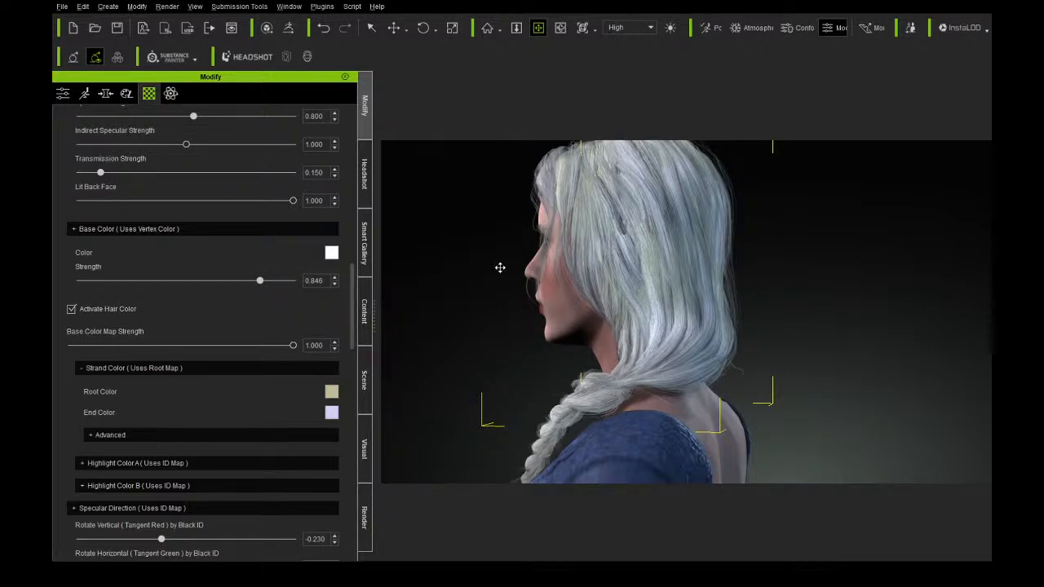
right_click_drag(500, 268, 806, 268)
scroll(726, 302, "down", 5)
right_click_drag(727, 303, 510, 329)
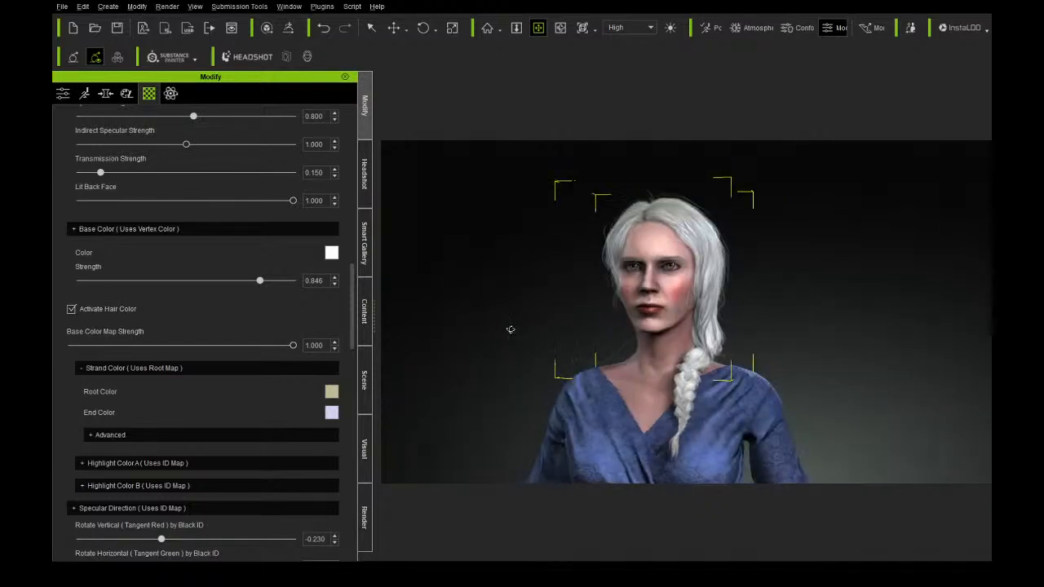
scroll(497, 323, "up", 3)
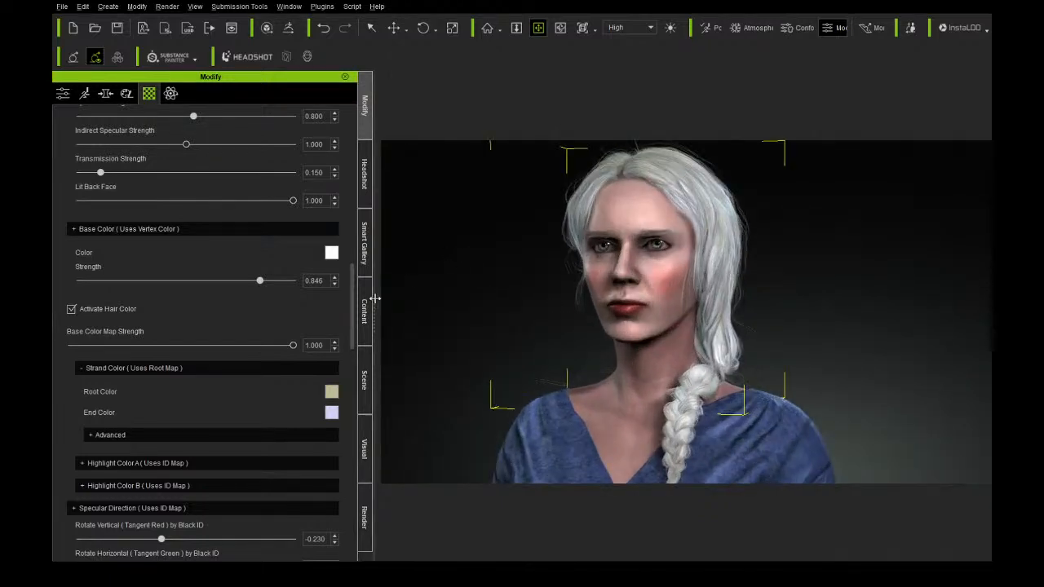
Select the Pigtail braid_side hair and set its strand Root Color to a warm light grey.
left_click_drag(353, 300, 354, 237)
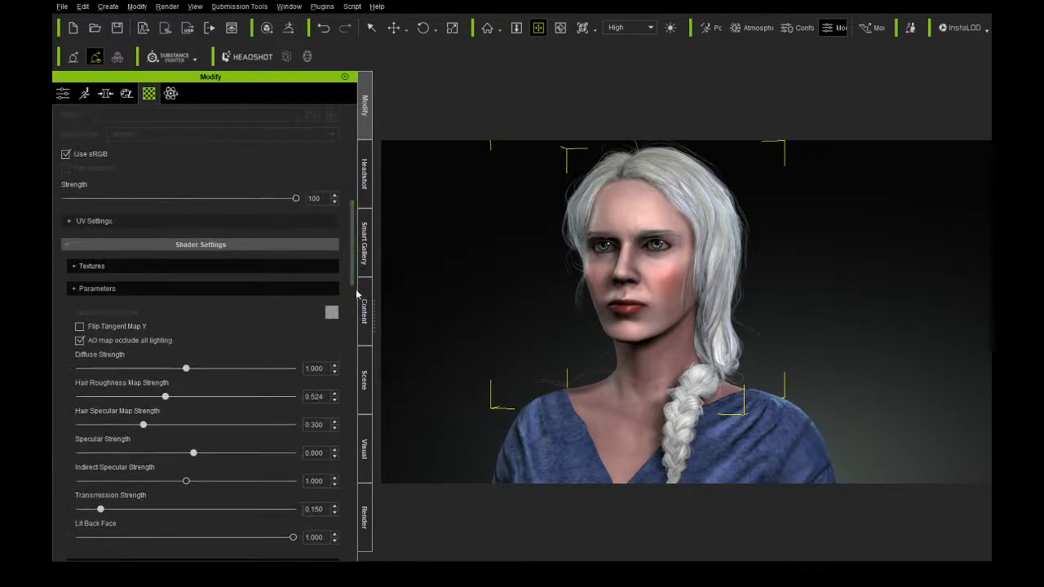
left_click(364, 314)
left_click(364, 354)
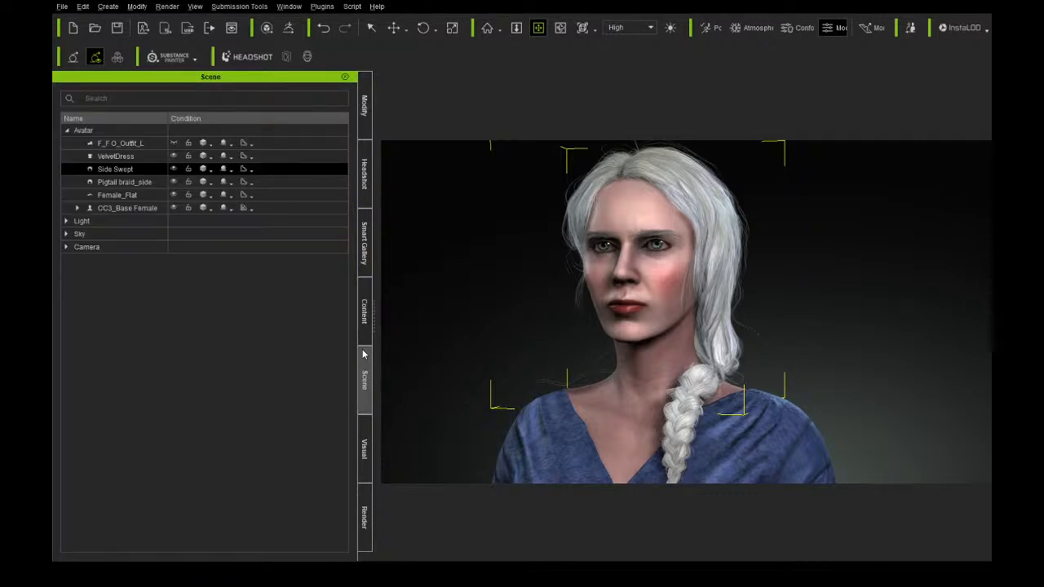
left_click(142, 181)
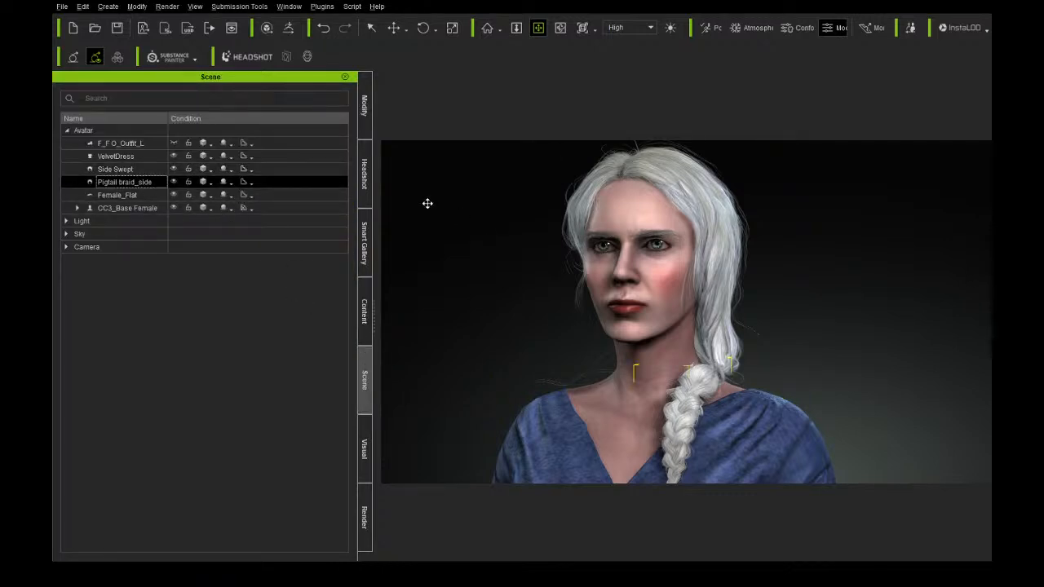
left_click(364, 106)
scroll(310, 322, "down", 5)
scroll(306, 335, "down", 3)
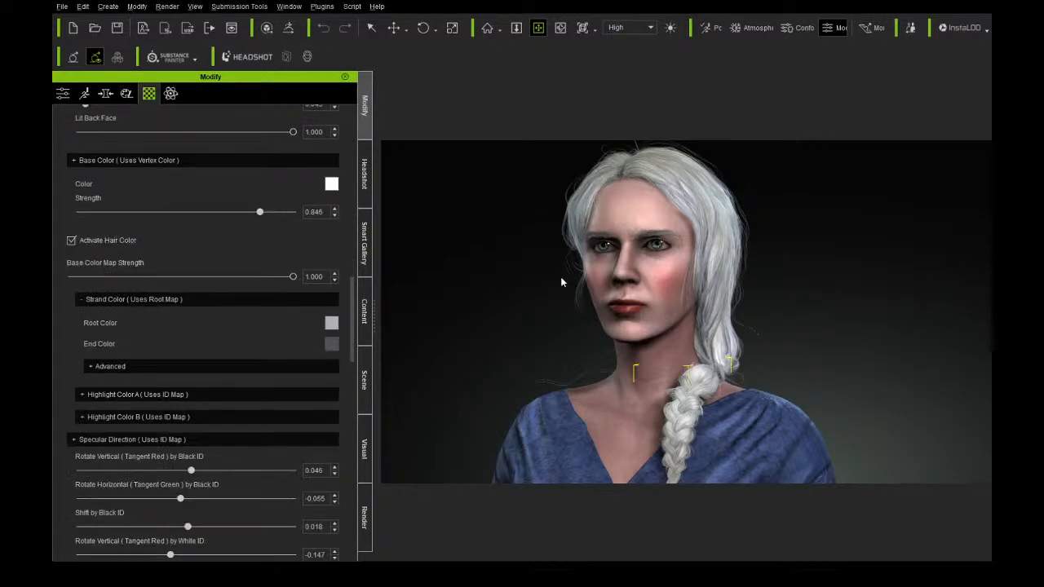
left_click(612, 257)
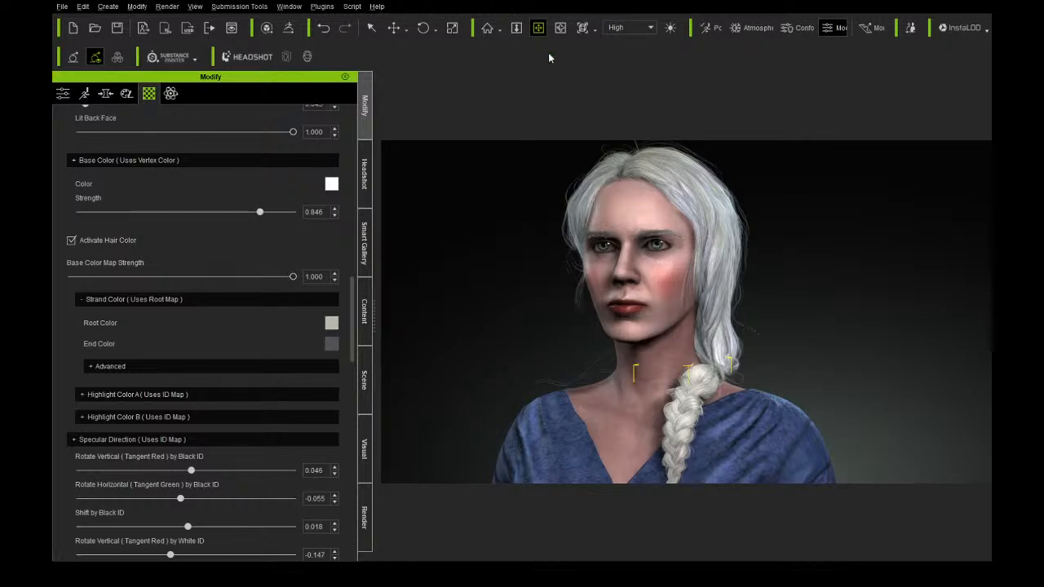
Compare the braid with the head hair from the front and side, and try a neutral grey as the braid's strand End Color.
left_click_drag(647, 278, 634, 258)
right_click_drag(651, 252, 706, 255)
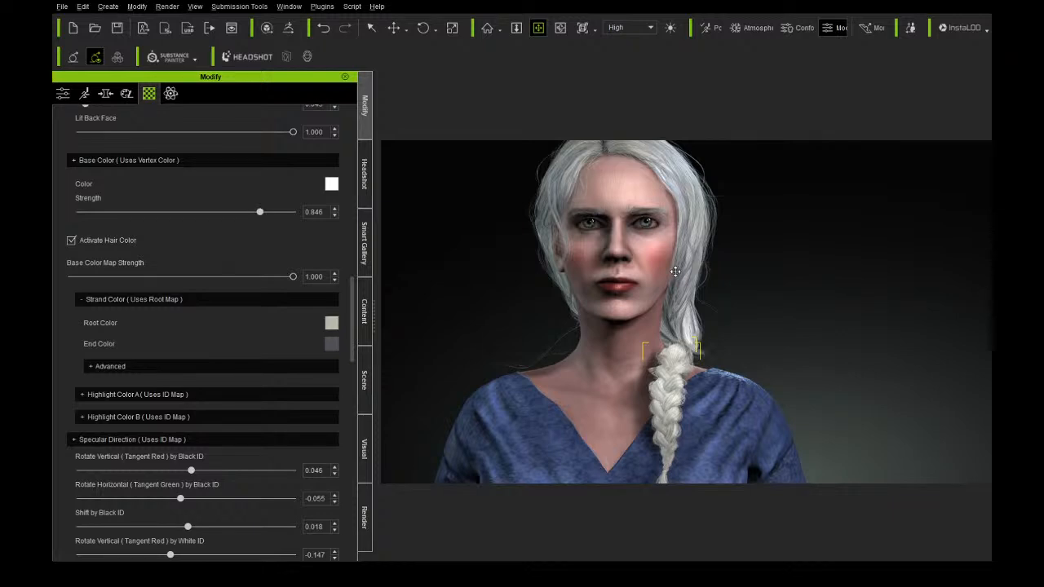
right_click_drag(670, 272, 430, 312)
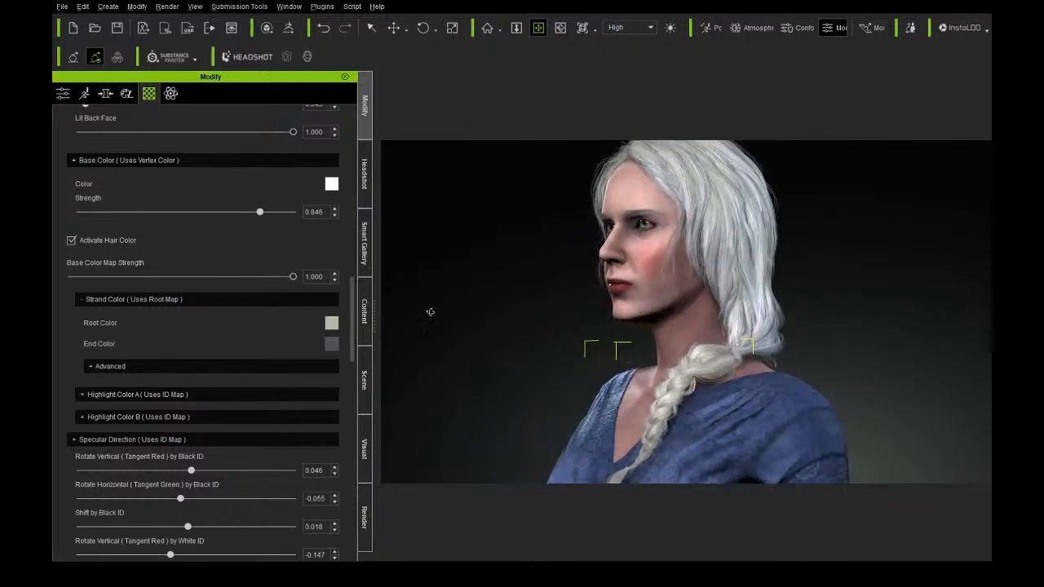
right_click_drag(689, 265, 775, 271)
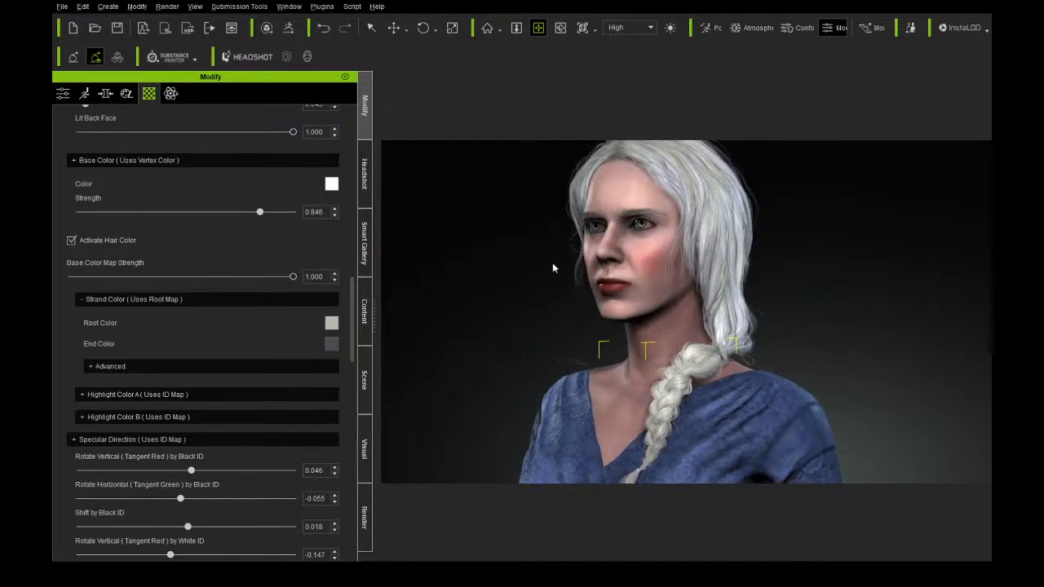
left_click_drag(657, 245, 611, 241)
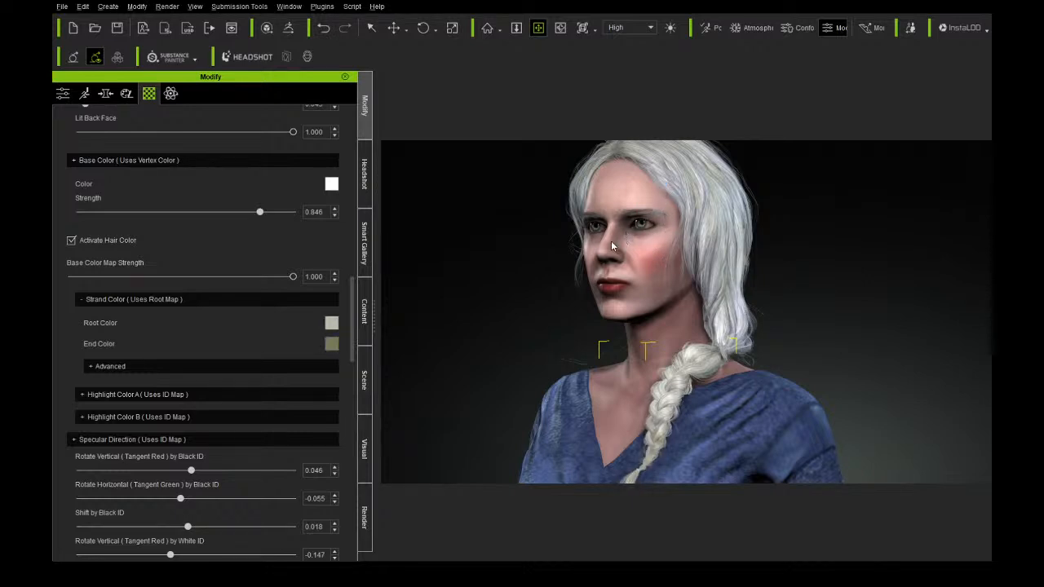
left_click(654, 219)
left_click(609, 262)
mouse_move(547, 228)
right_mouse_down()
mouse_move(743, 235)
mouse_move(550, 241)
right_mouse_up()
scroll(731, 235, "down", 3)
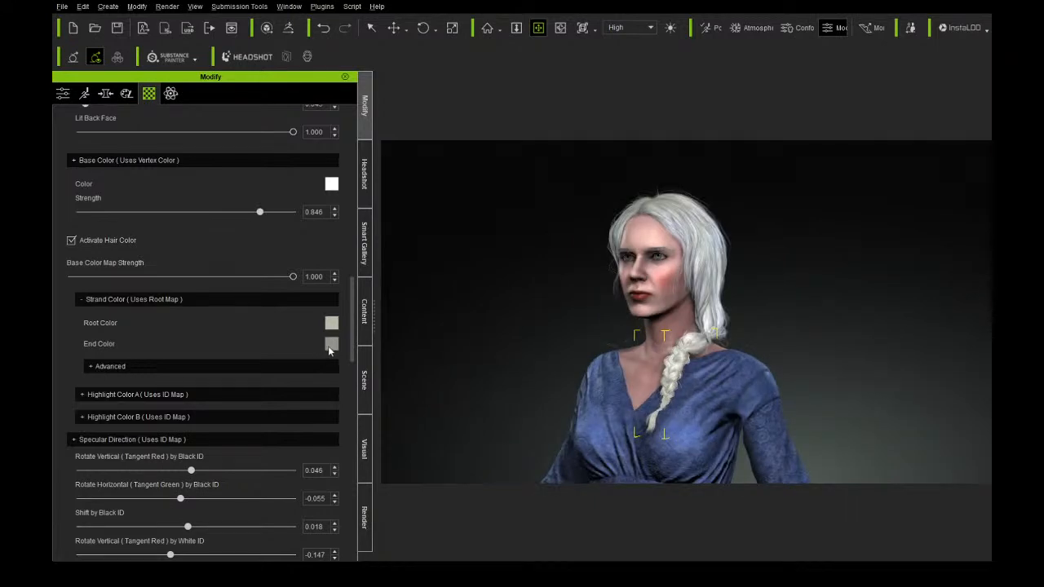
Set the braid's strand Root Color to near-white and End Color to light grey, and check the result from the front.
left_click(653, 211)
mouse_move(572, 326)
right_mouse_down()
mouse_move(602, 324)
mouse_move(564, 324)
right_mouse_up()
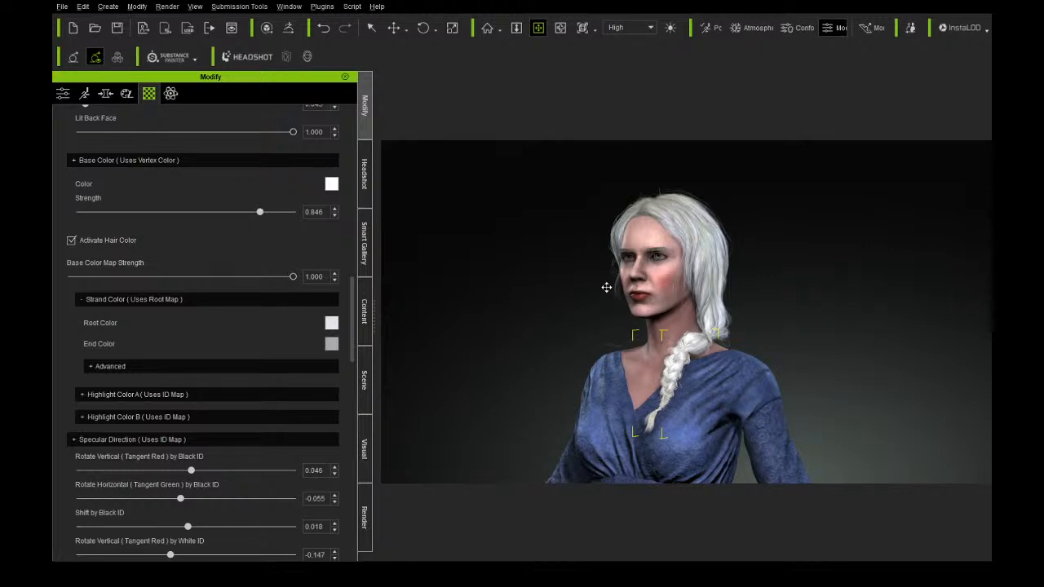
right_click_drag(641, 307, 774, 317)
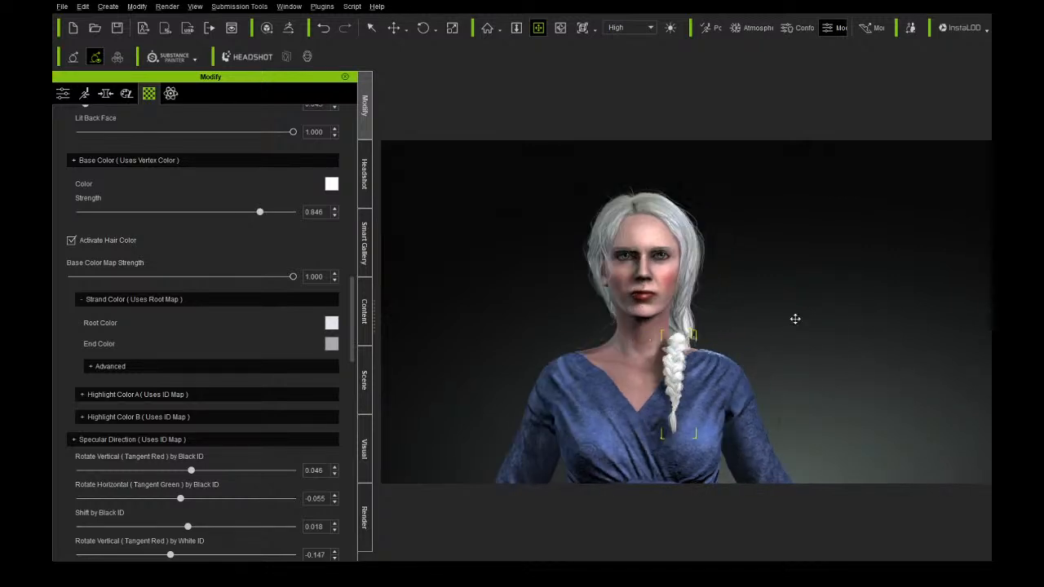
scroll(720, 345, "up", 3)
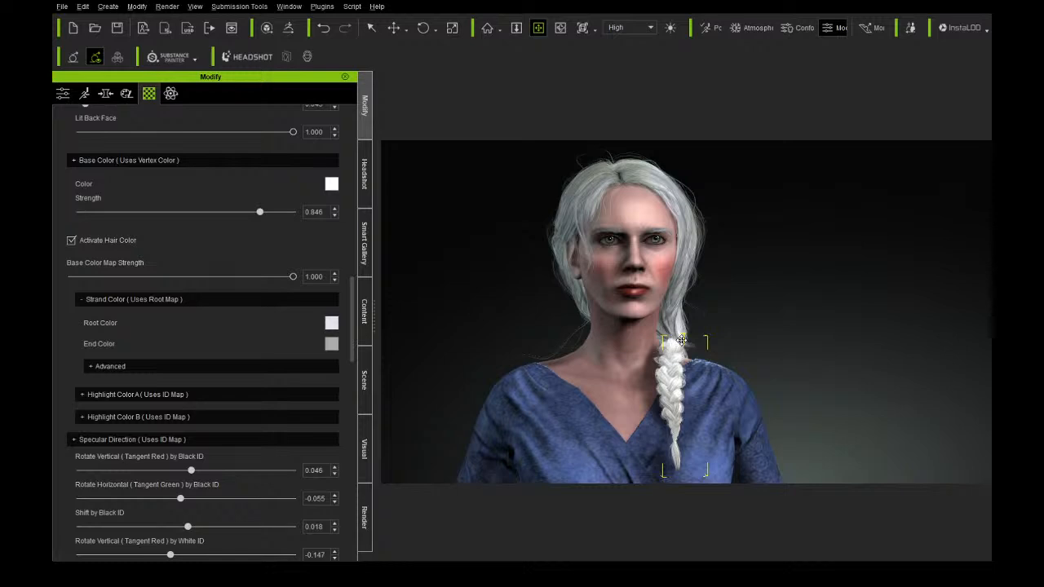
Review the recolored braid, head hair and velvet dress from the front and side, down to the skirt's hem.
right_click_drag(682, 340, 603, 344)
left_click_drag(653, 355, 646, 306)
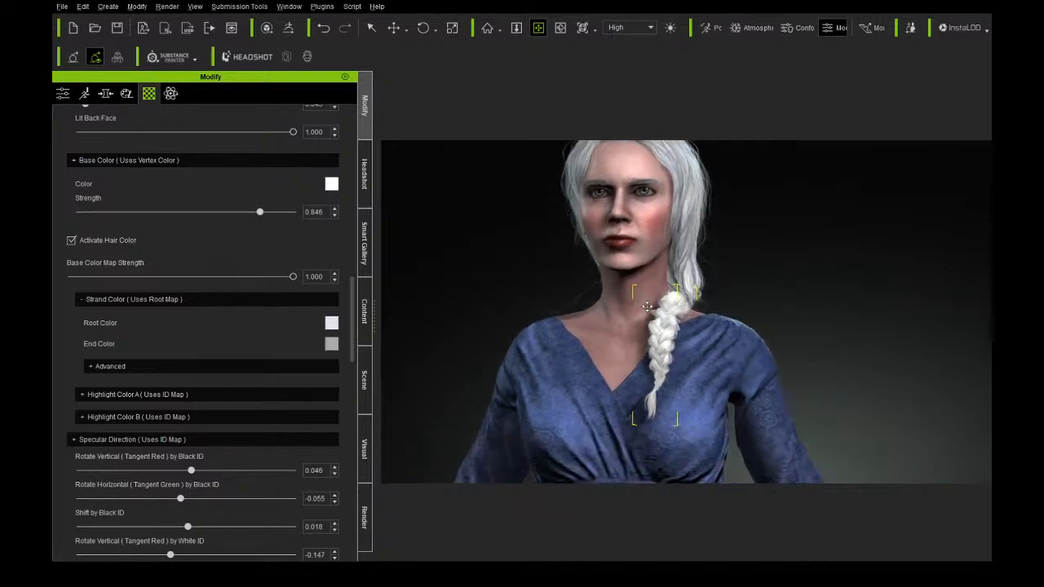
right_click_drag(647, 307, 664, 268)
scroll(646, 297, "down", 3)
scroll(650, 314, "up", 2)
middle_click_drag(664, 267, 685, 298)
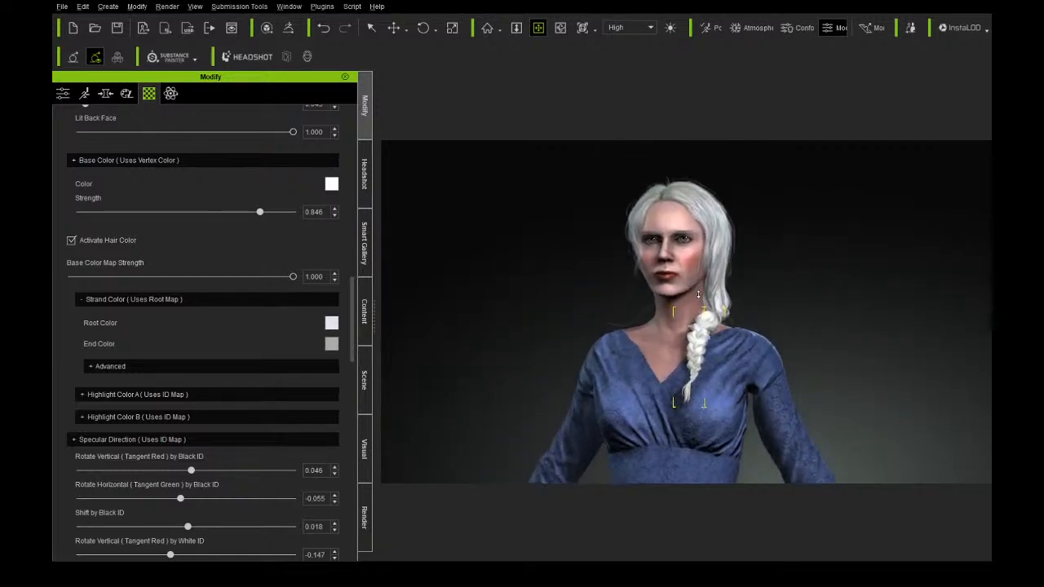
right_click_drag(685, 299, 606, 303)
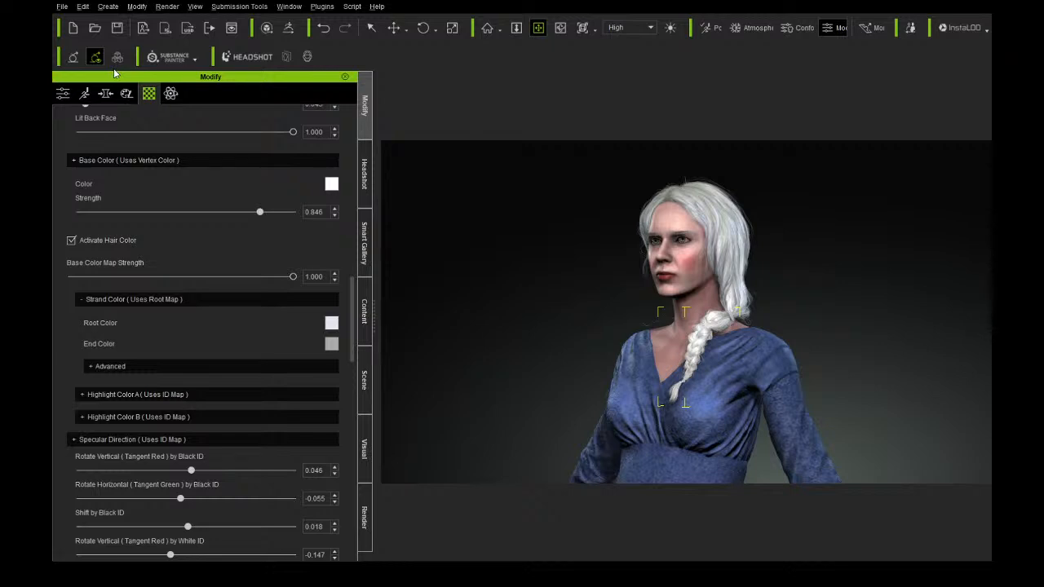
middle_click_drag(705, 277, 698, 274)
right_click_drag(698, 273, 517, 272)
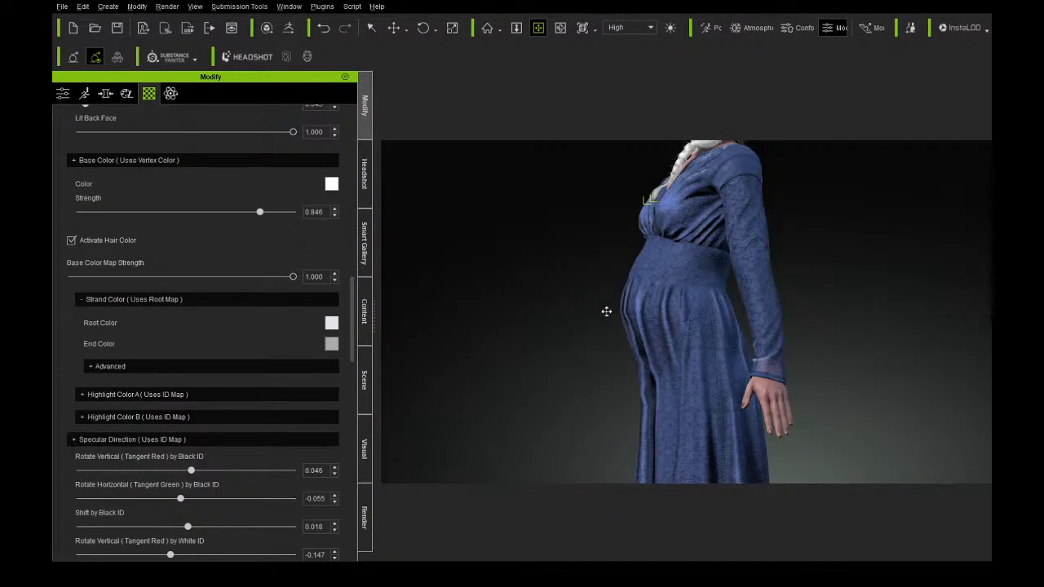
right_click_drag(602, 373, 718, 396)
left_click_drag(717, 397, 671, 314)
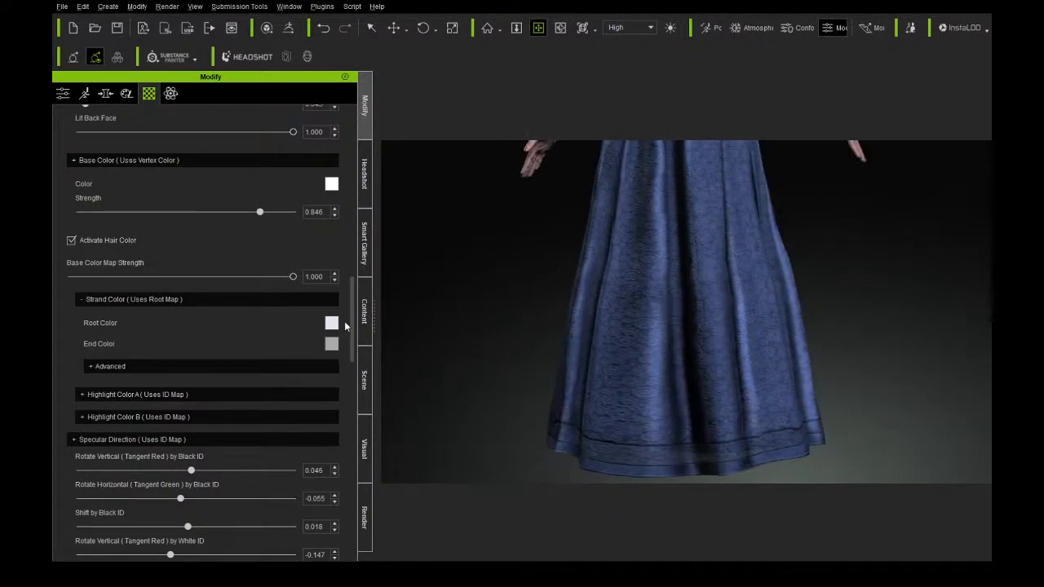
Delete the hidden F_F O_Outfit_L item from the avatar.
left_click(365, 311)
left_click(367, 373)
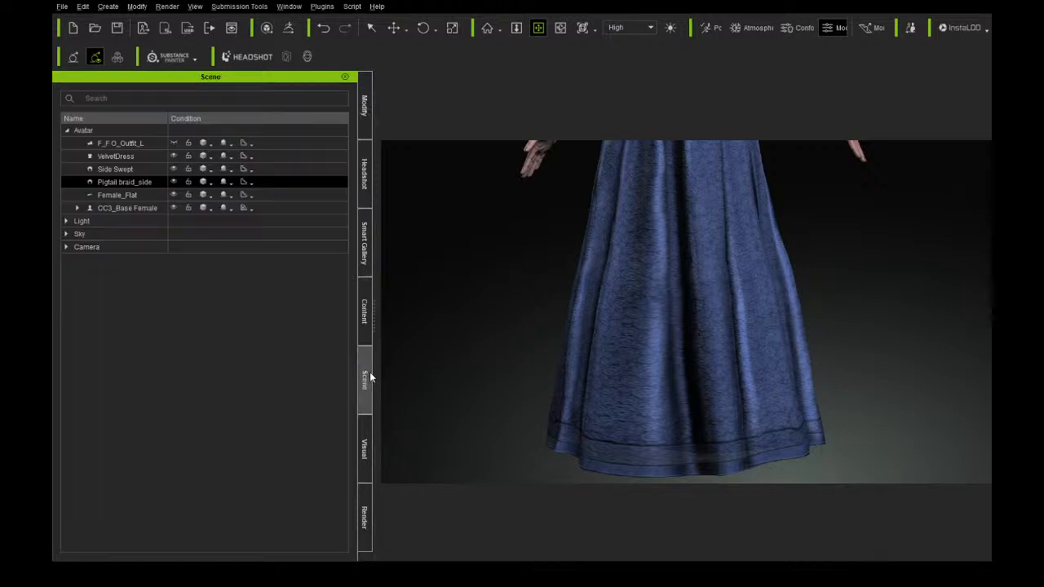
left_click(150, 143)
key("Delete")
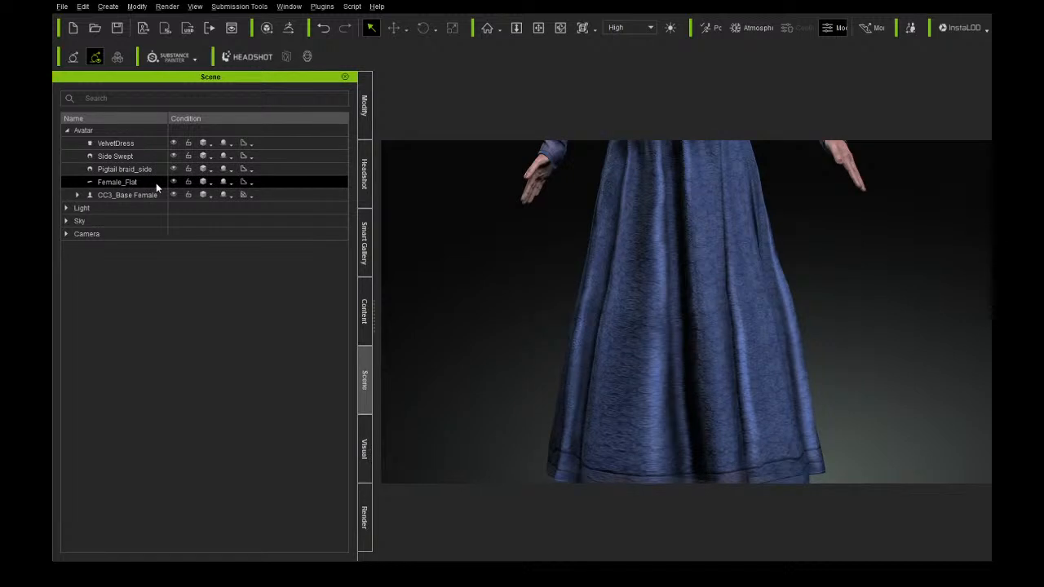
Examine the avatar from the skirt up to the head, viewing the hair, braid and bodice from several angles.
left_click_drag(708, 204, 738, 345)
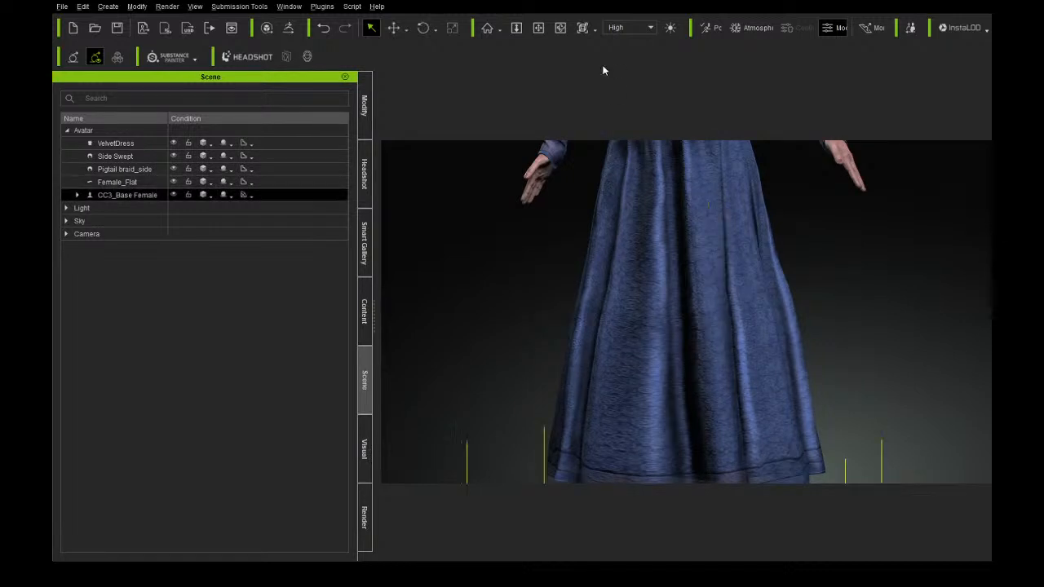
left_click(538, 28)
left_click_drag(669, 177, 671, 399)
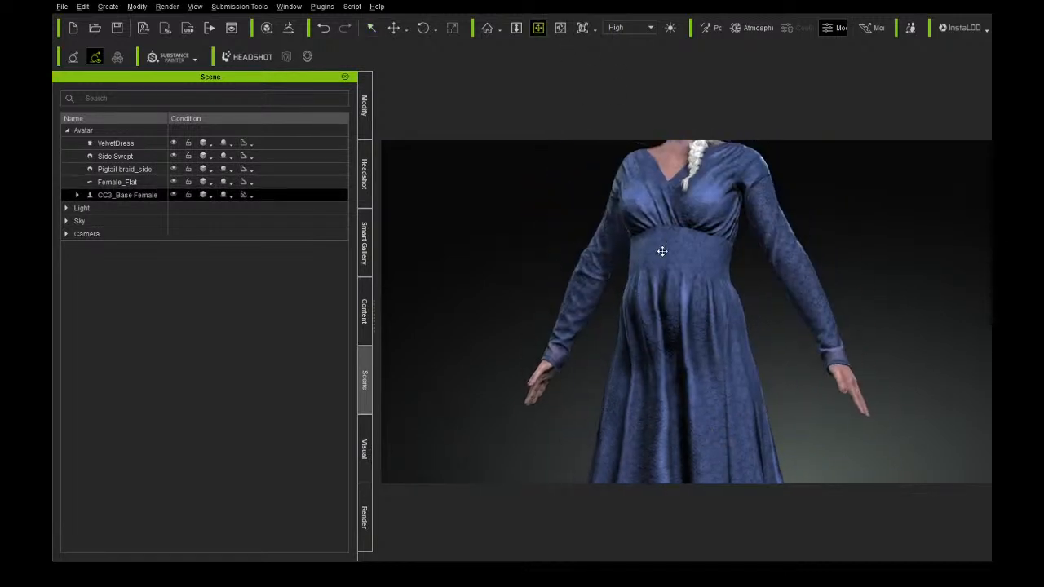
left_click_drag(663, 240, 666, 331)
left_click_drag(679, 196, 674, 261)
scroll(675, 261, "up", 2)
right_click_drag(670, 269, 464, 256)
right_click_drag(728, 252, 922, 252)
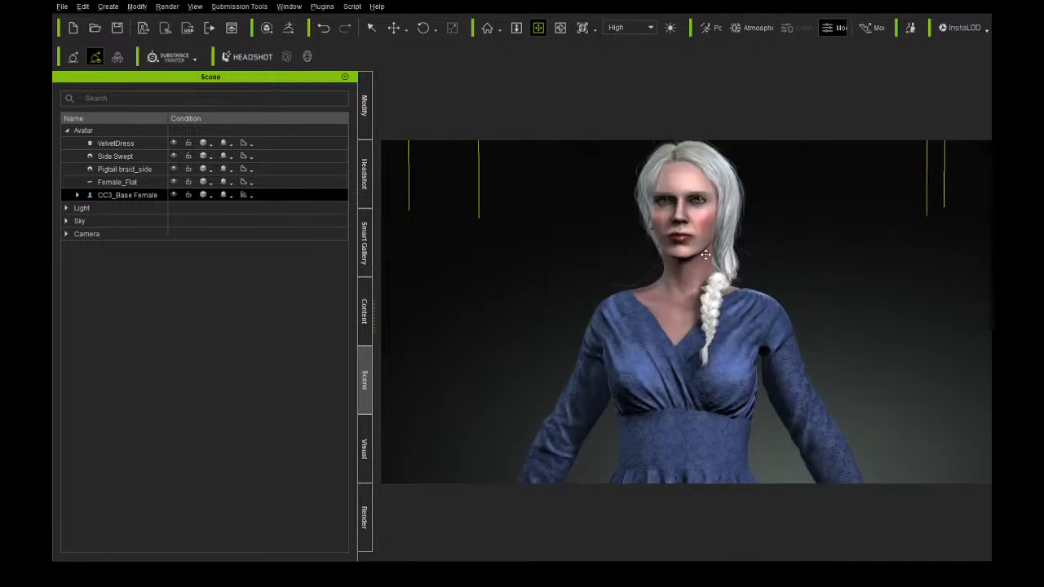
right_click_drag(706, 252, 819, 247)
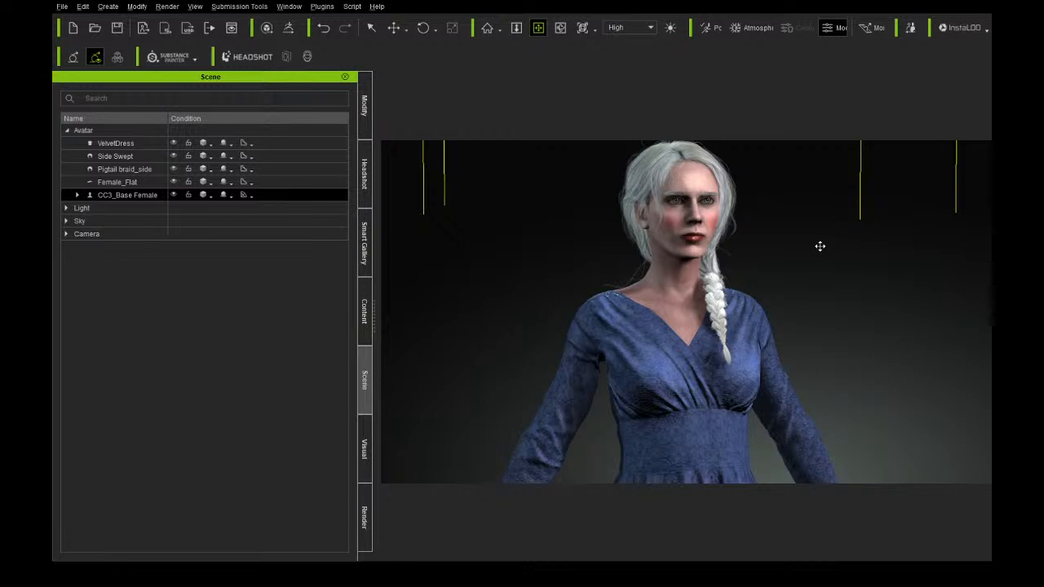
right_click_drag(745, 236, 688, 249)
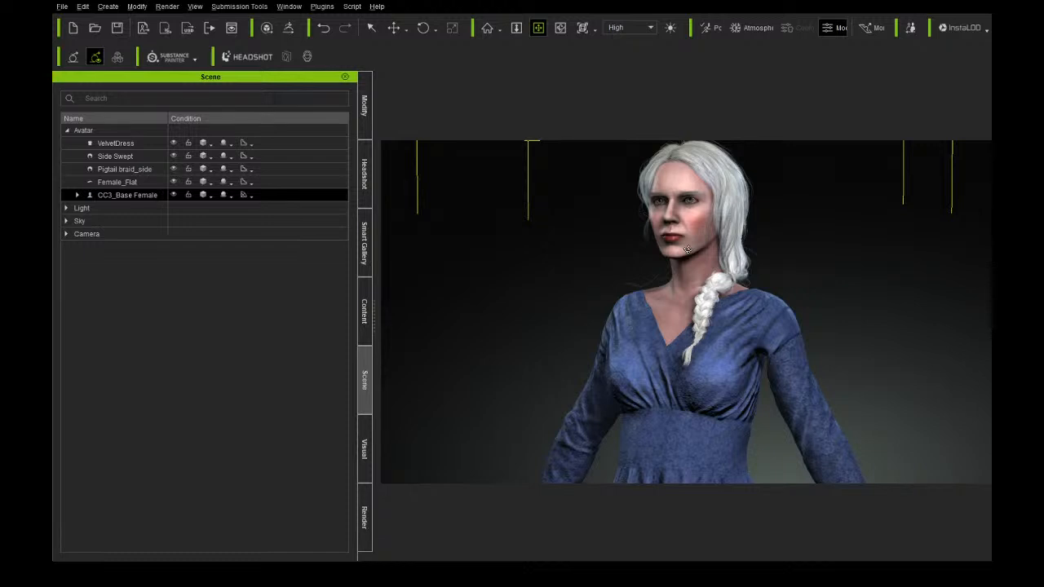
Examine the dress down to the feet, then the upper body and the face close up from the front.
middle_click_drag(718, 296, 667, 85)
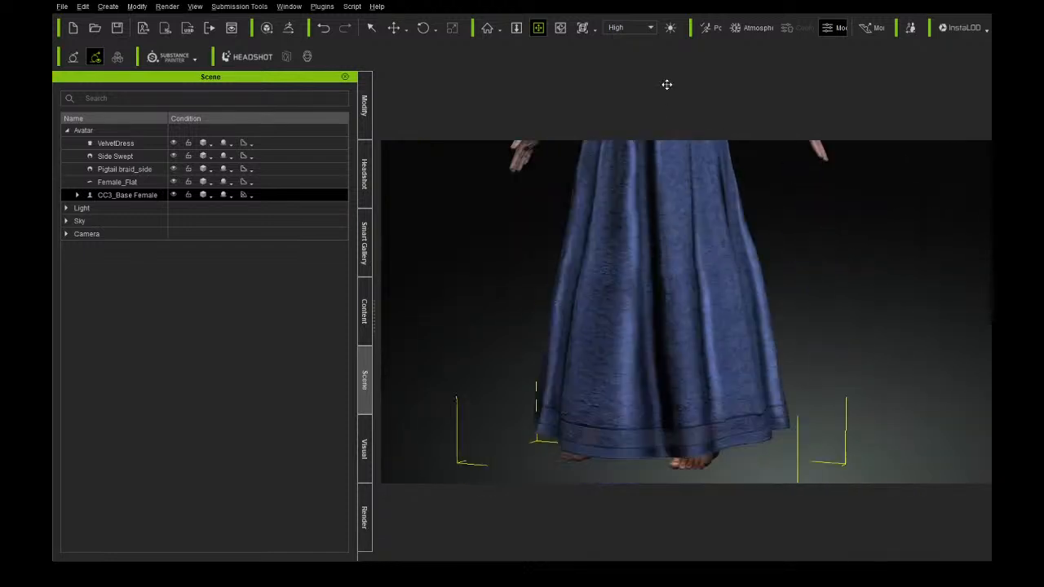
left_click_drag(668, 85, 665, 64)
left_click_drag(673, 281, 661, 182)
right_click_drag(711, 266, 619, 257)
middle_click_drag(656, 208, 697, 334)
mouse_move(698, 252)
middle_mouse_down()
mouse_move(698, 319)
mouse_move(785, 252)
mouse_move(716, 258)
middle_mouse_up()
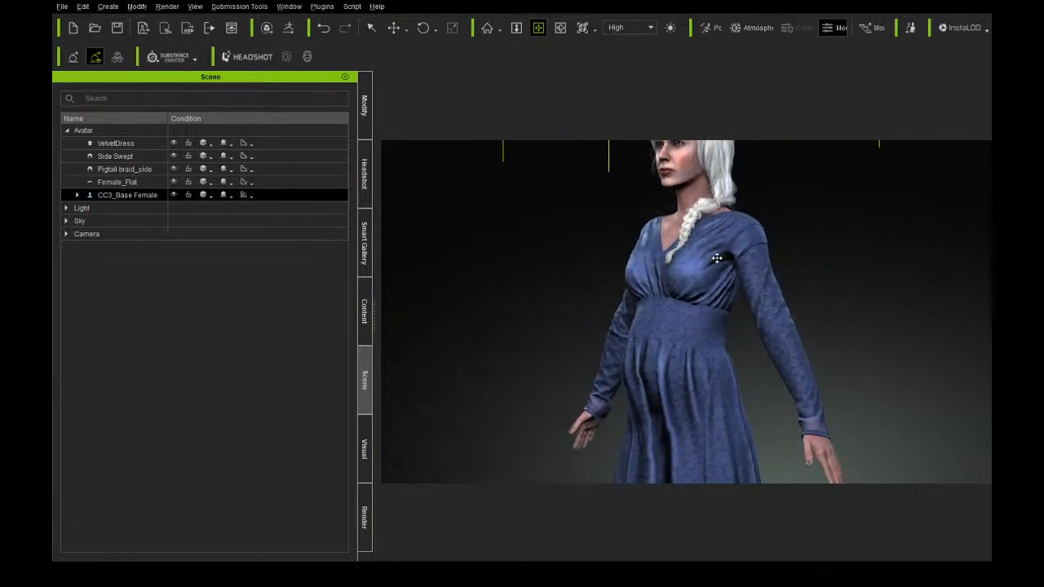
middle_click_drag(752, 200, 760, 290)
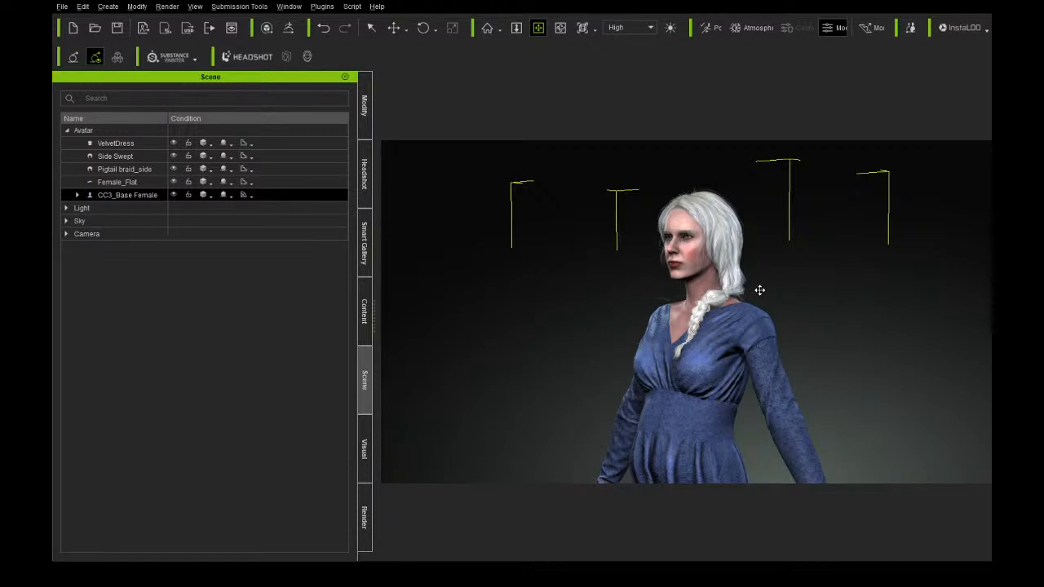
right_click_drag(759, 291, 918, 289)
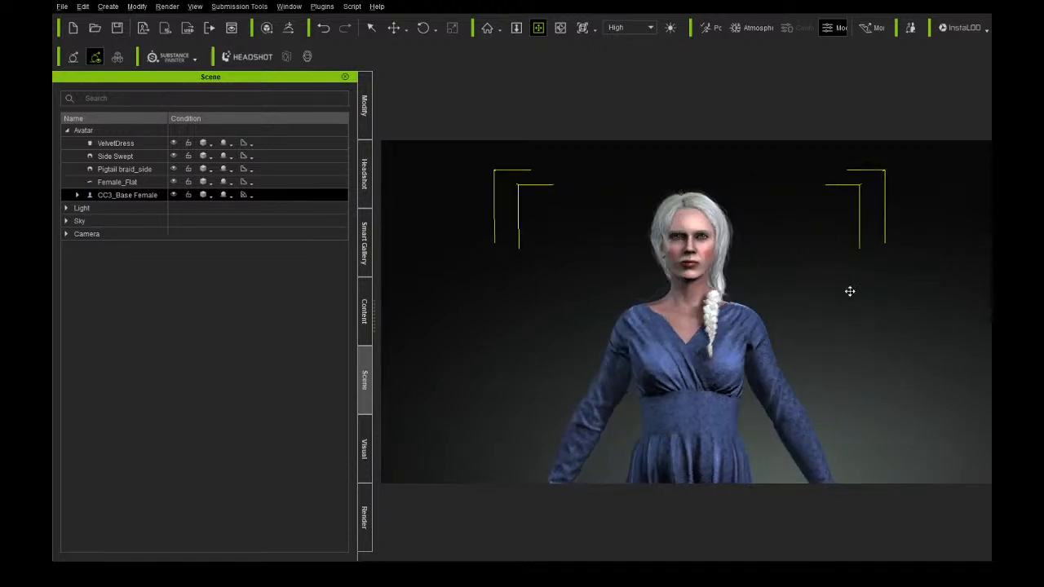
scroll(741, 279, "up", 5)
middle_click_drag(706, 234, 714, 312)
scroll(713, 313, "up", 2)
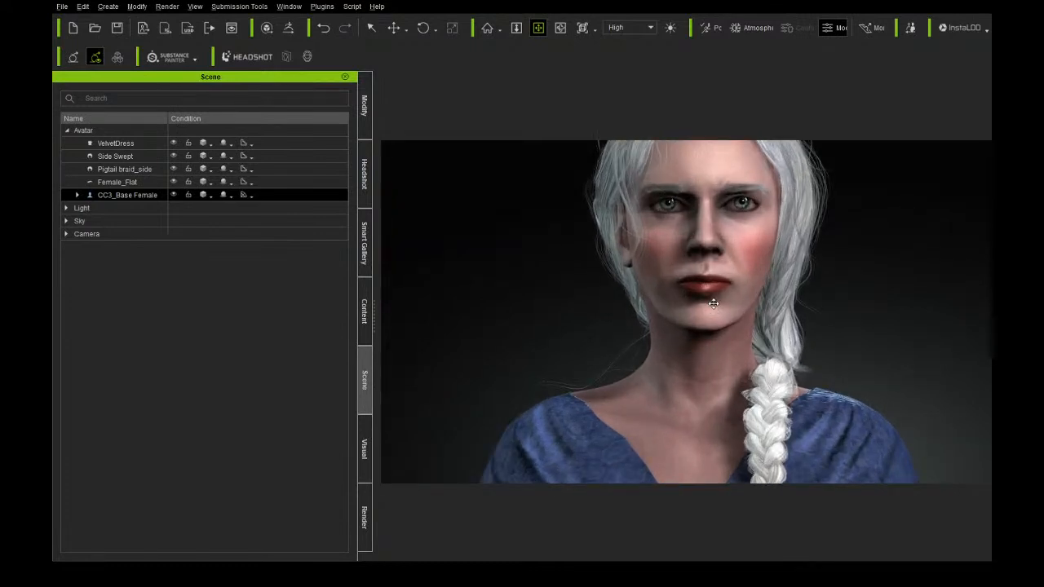
middle_click_drag(751, 256, 710, 279)
mouse_move(710, 279)
right_mouse_down()
mouse_move(625, 292)
mouse_move(730, 280)
right_mouse_up()
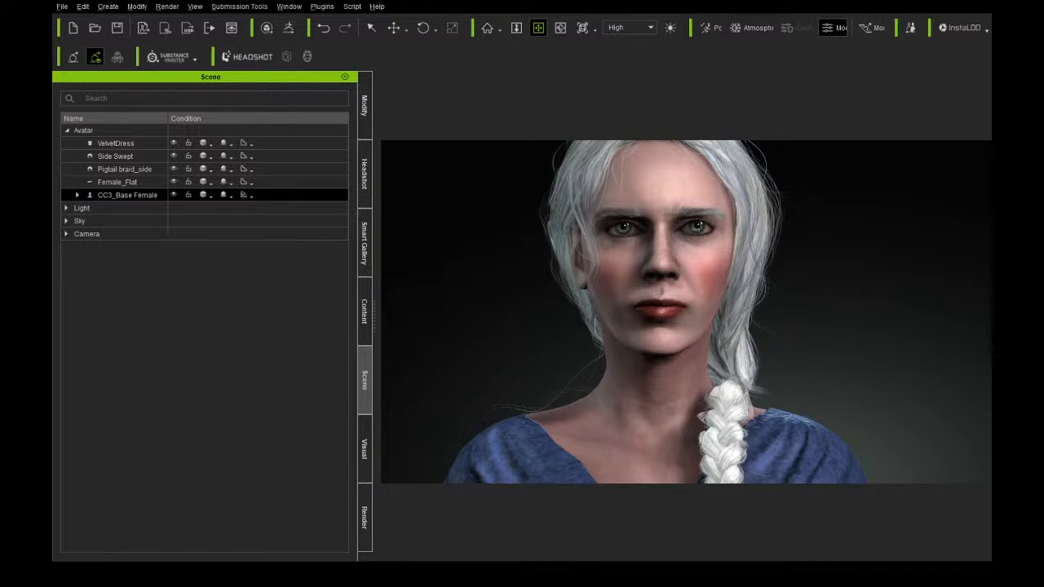
Select the VelvetDress and tone its Base Color texture down to a muted grey-blue.
left_click_drag(659, 375, 631, 254)
scroll(645, 338, "down", 2)
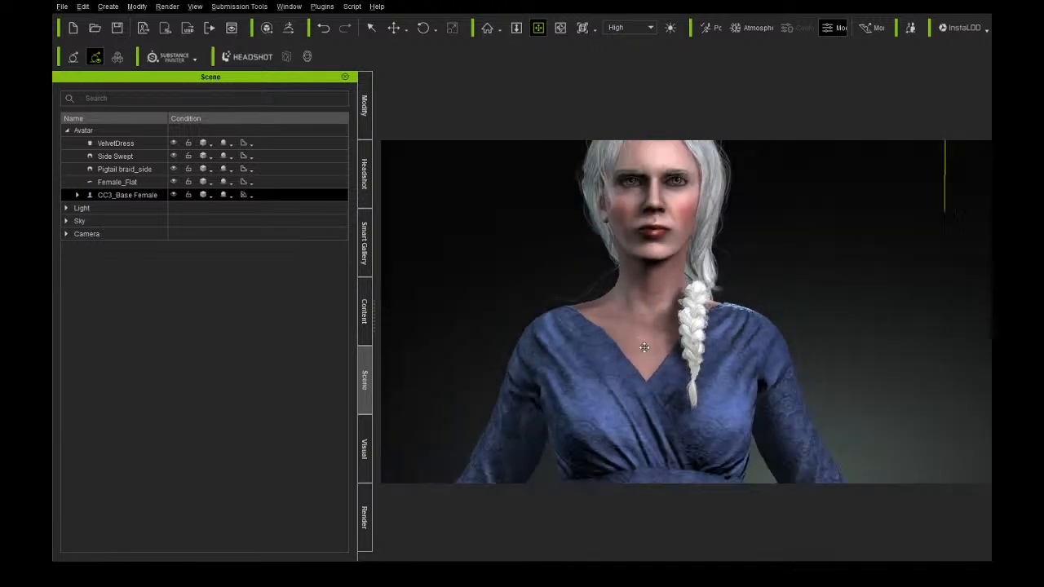
left_click_drag(644, 399, 620, 328)
right_click_drag(621, 326, 646, 318)
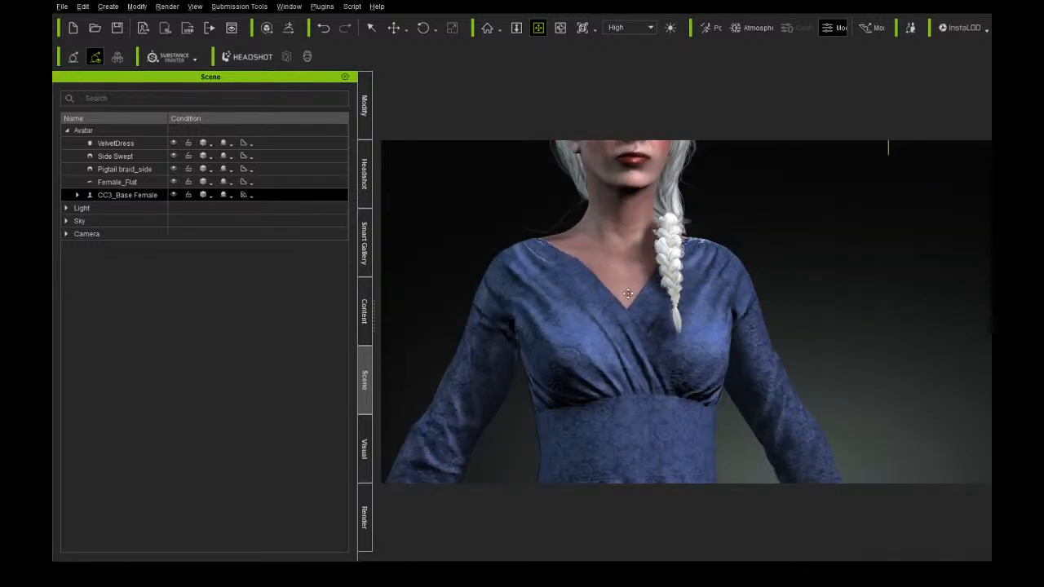
left_click_drag(625, 312, 619, 262)
right_click_drag(620, 263, 446, 247)
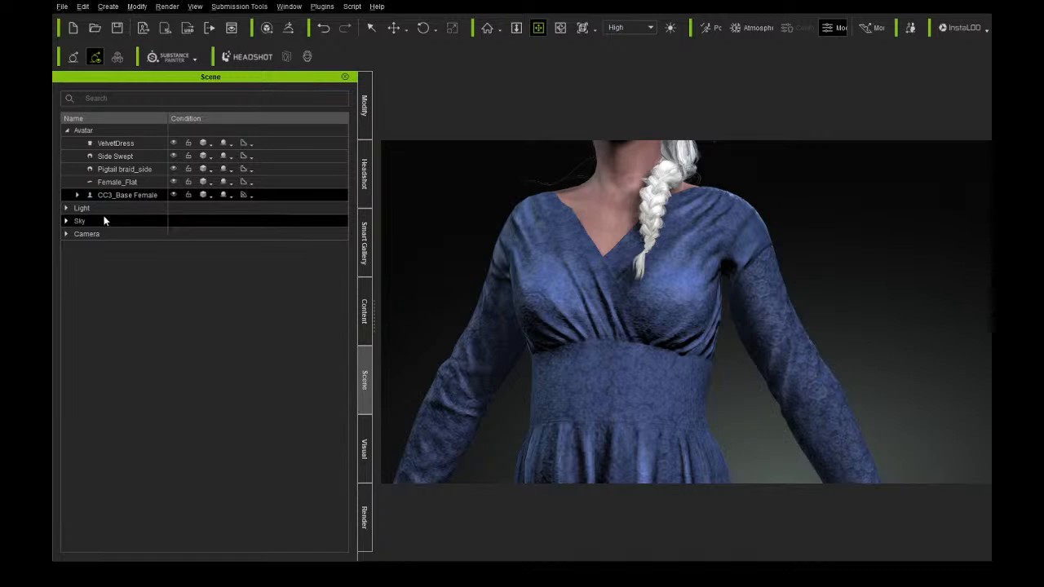
left_click(139, 144)
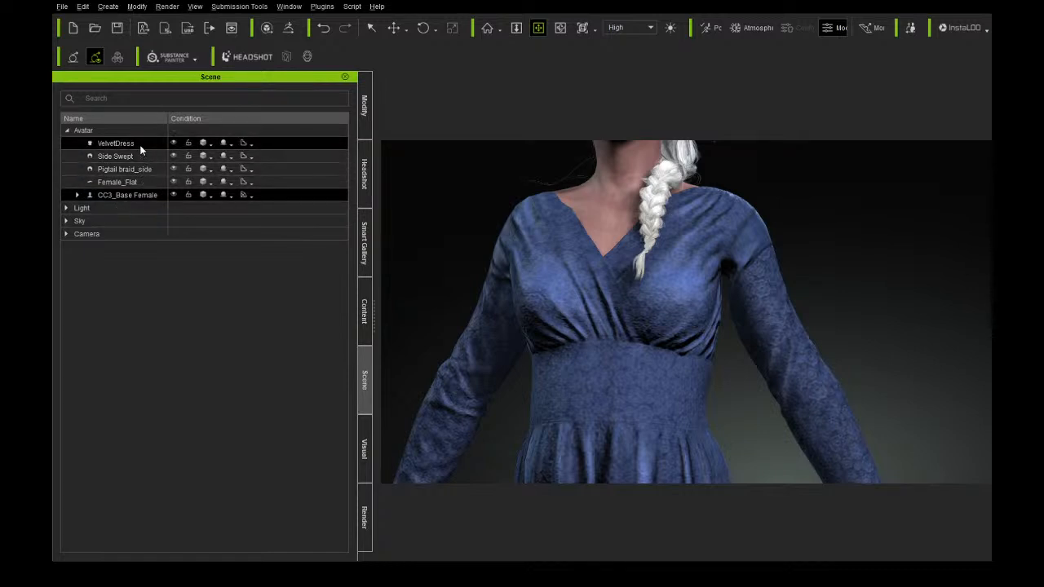
left_click(365, 104)
scroll(238, 186, "up", 15)
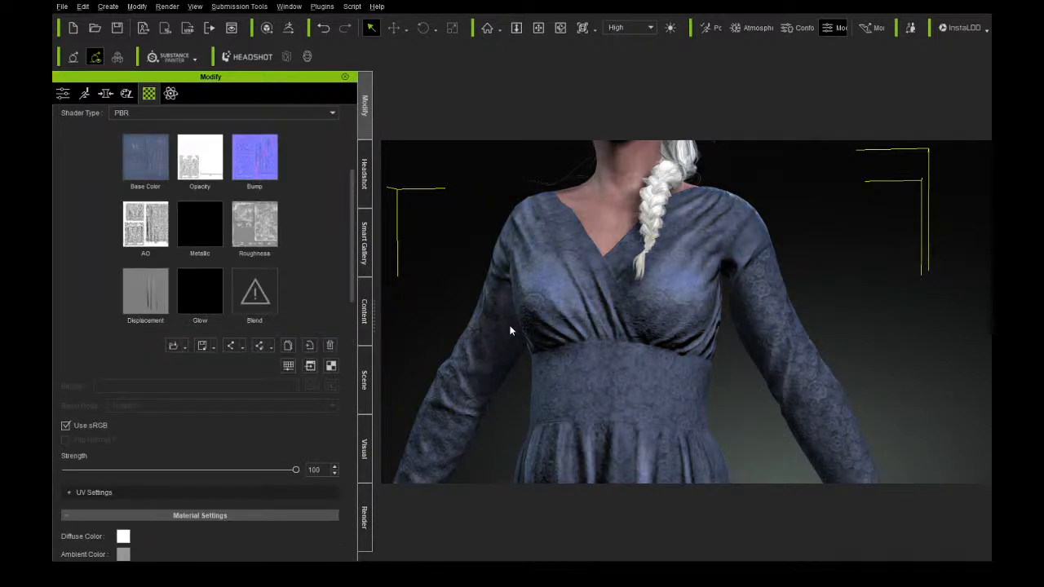
Check the muted blue dress against the hair and skin, from a wide view to a close-up.
scroll(767, 303, "down", 6)
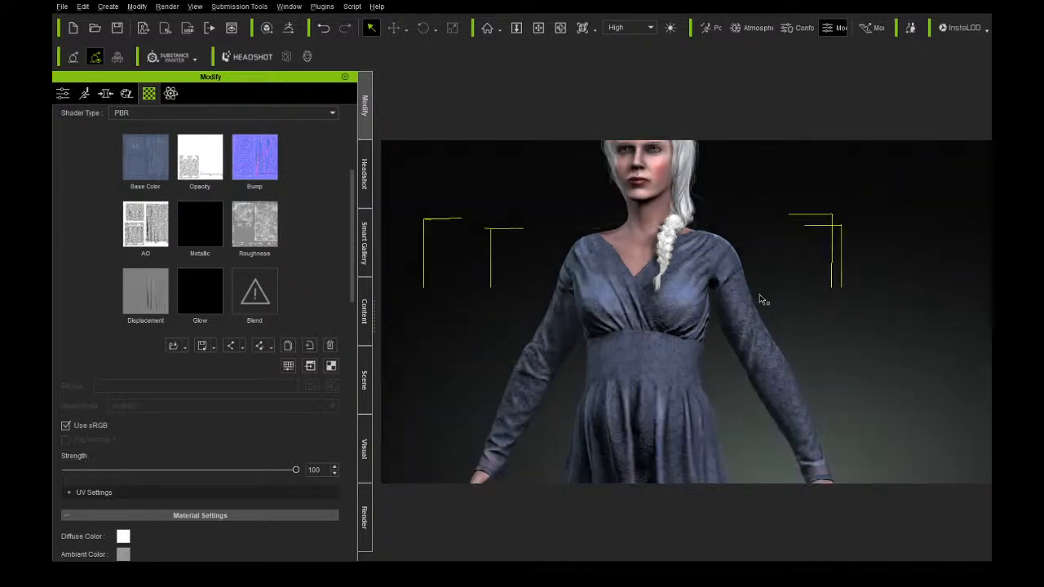
left_click(561, 28)
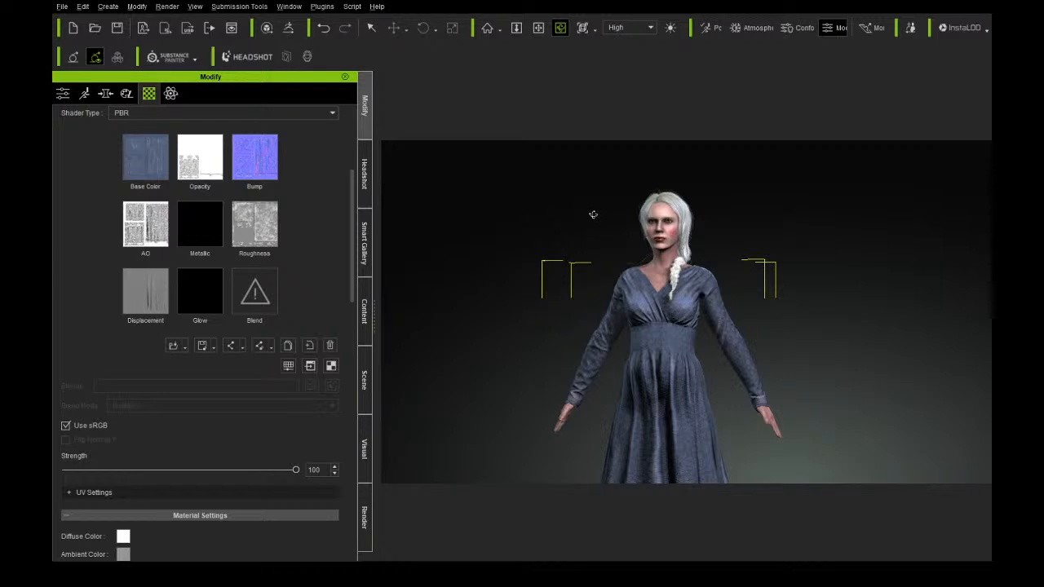
scroll(592, 215, "up", 5)
left_click(537, 27)
left_click_drag(598, 203, 631, 253)
right_click_drag(631, 254, 616, 272)
scroll(650, 272, "up", 3)
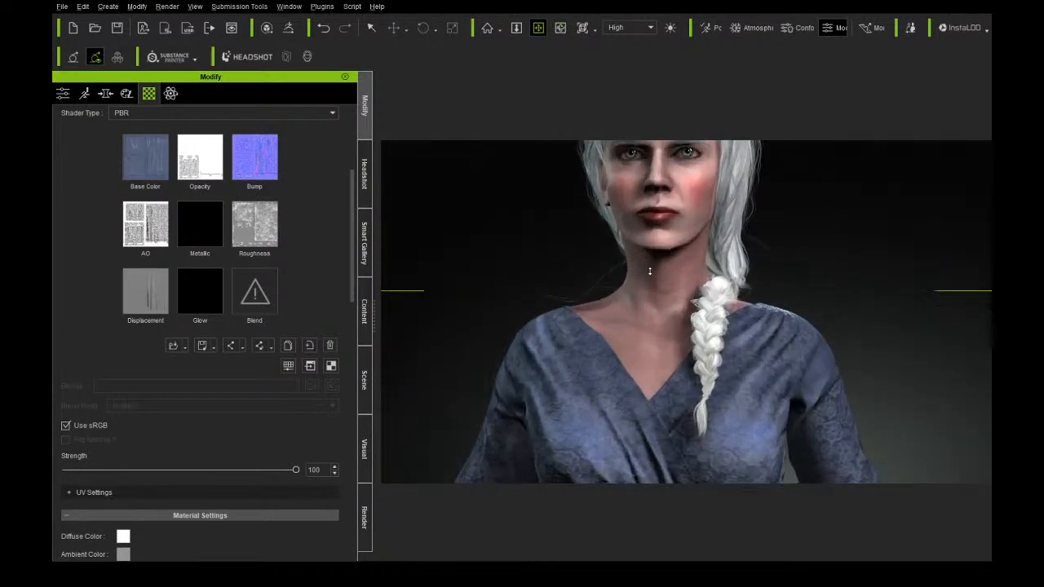
left_click_drag(650, 271, 649, 295)
right_click_drag(649, 295, 598, 285)
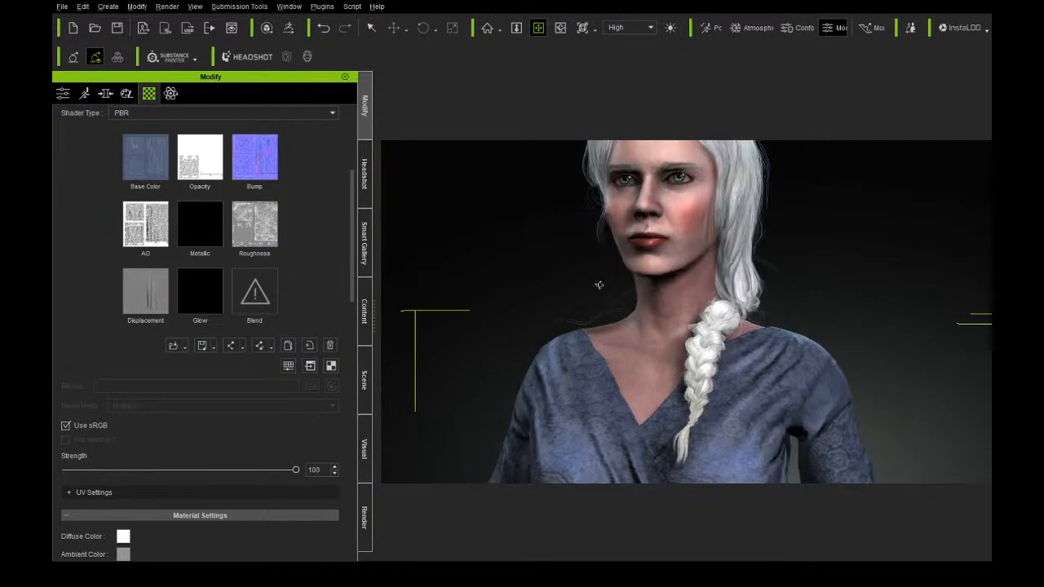
Try a more saturated blue Base Color on the dress, undo it, and recheck the muted blue from an angle.
left_click(310, 366)
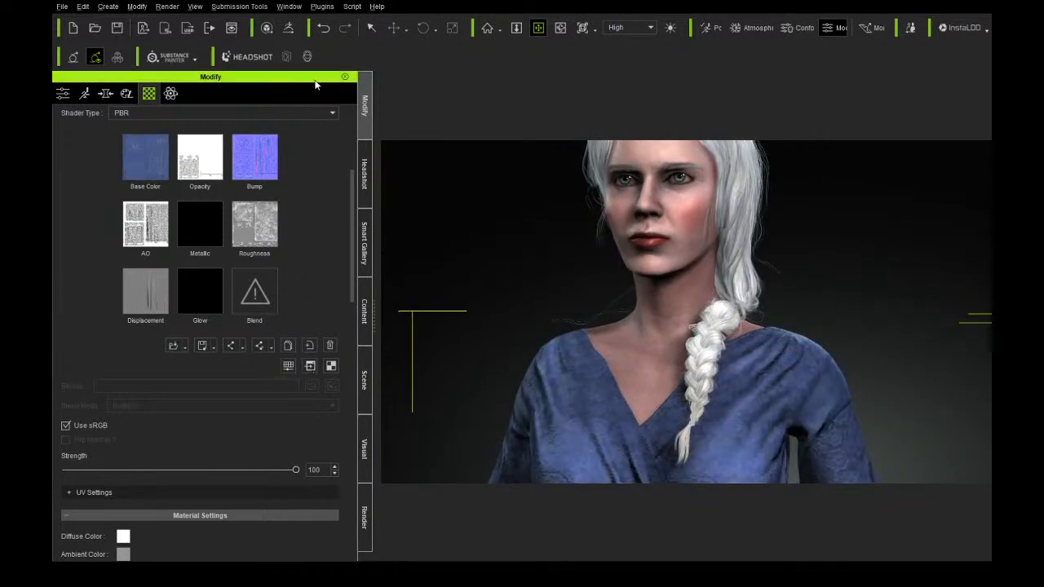
left_click(323, 28)
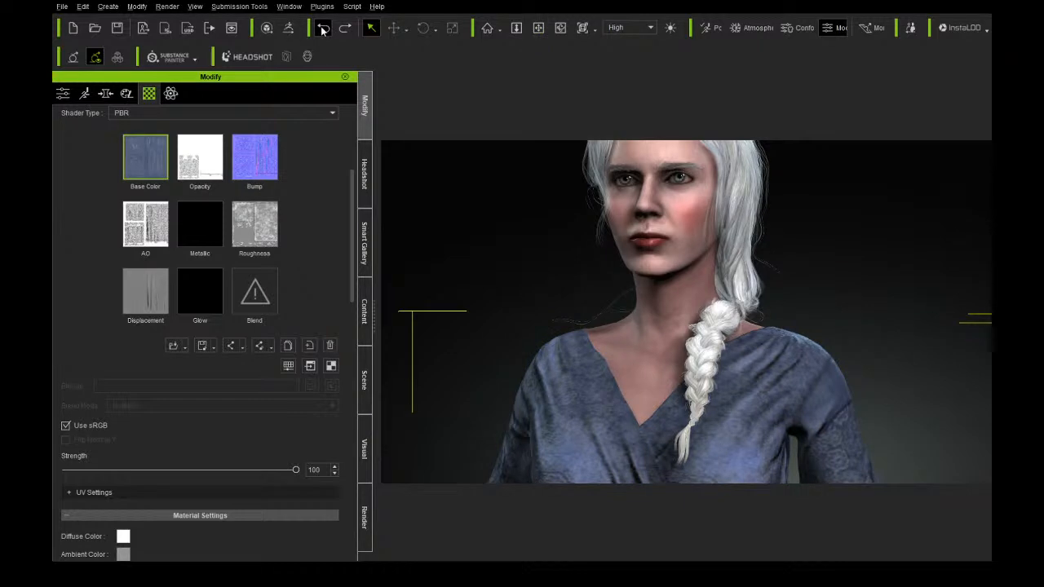
scroll(630, 304, "down", 3)
scroll(629, 301, "down", 2)
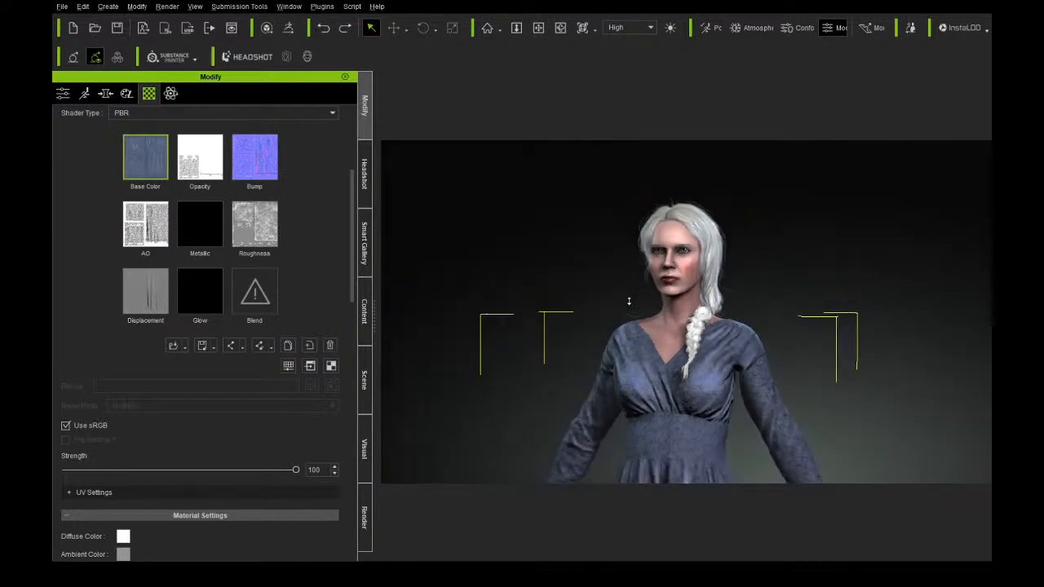
left_click(538, 28)
left_click_drag(659, 309, 657, 234)
right_click_drag(695, 302, 618, 310)
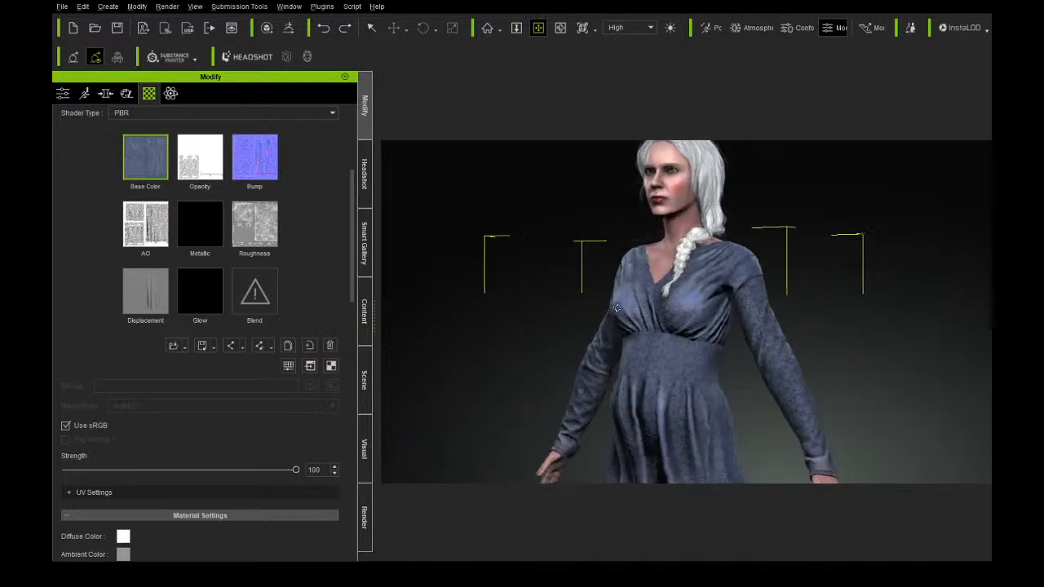
left_click_drag(620, 261, 629, 303)
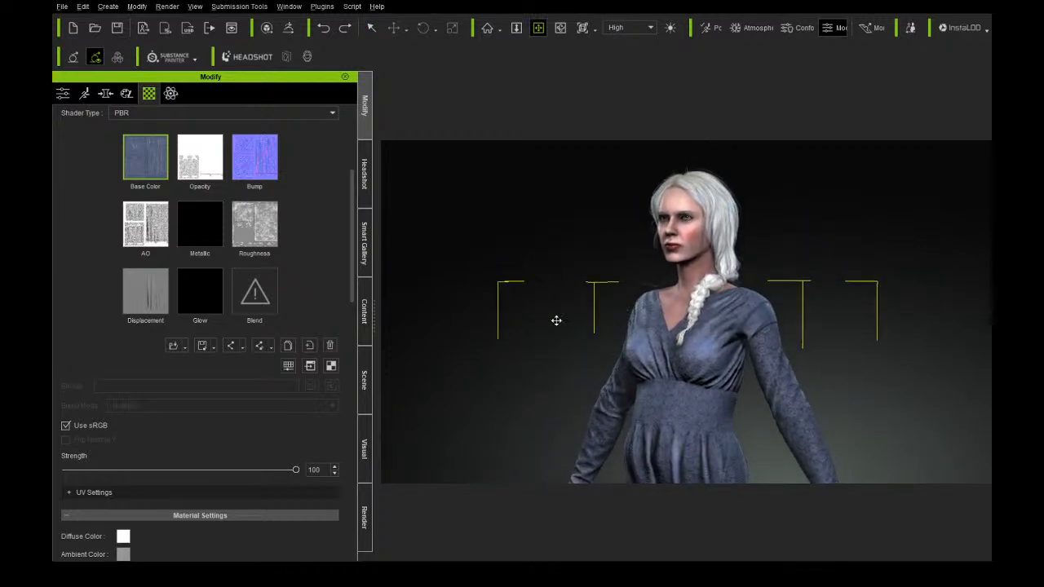
Recolor the dress's Base Color texture to copper brown and check it from the front and side.
left_click(323, 29)
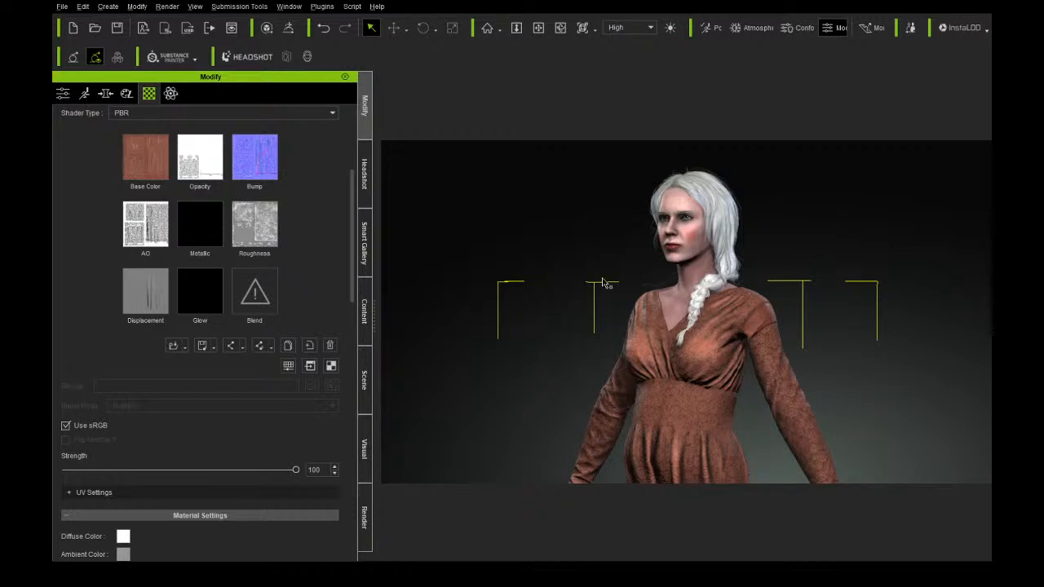
left_click(540, 29)
left_click_drag(680, 378, 671, 297)
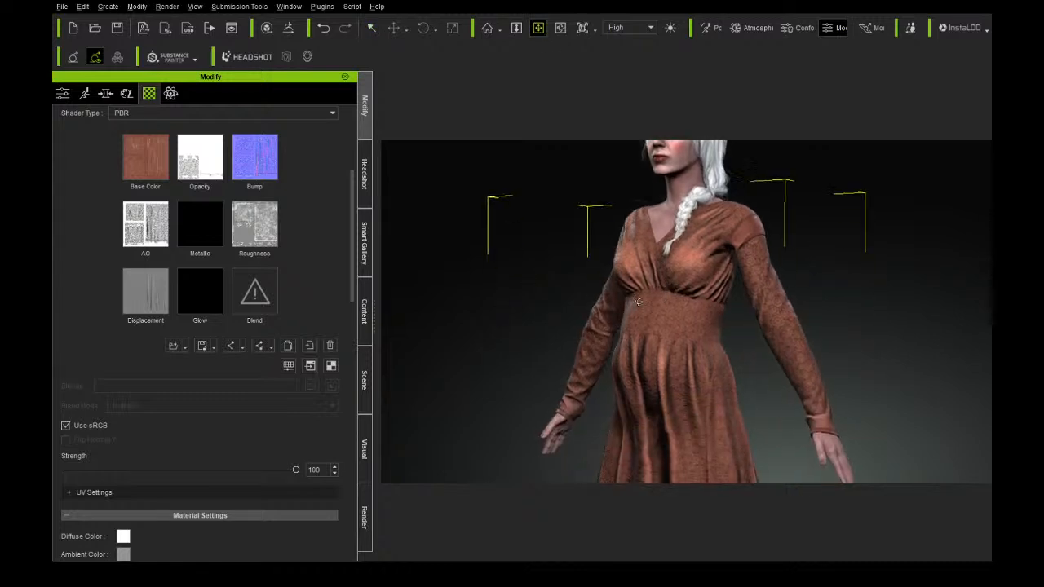
right_click_drag(672, 297, 916, 307)
right_click_drag(662, 296, 429, 336)
left_click_drag(639, 262, 655, 326)
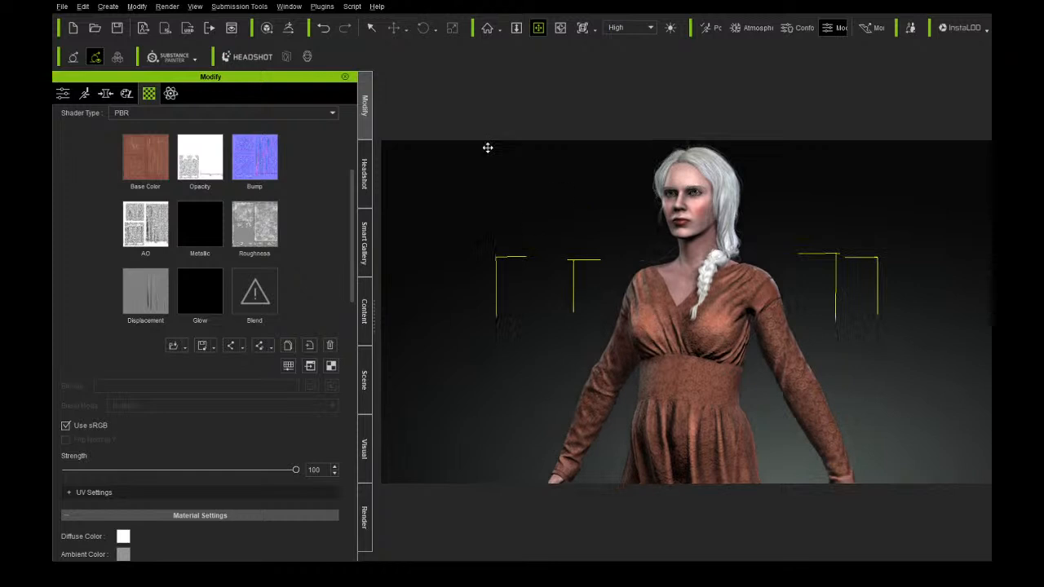
Undo the dress's copper brown recolor and check the blue fabric closely around the bodice and waist.
left_click(323, 29)
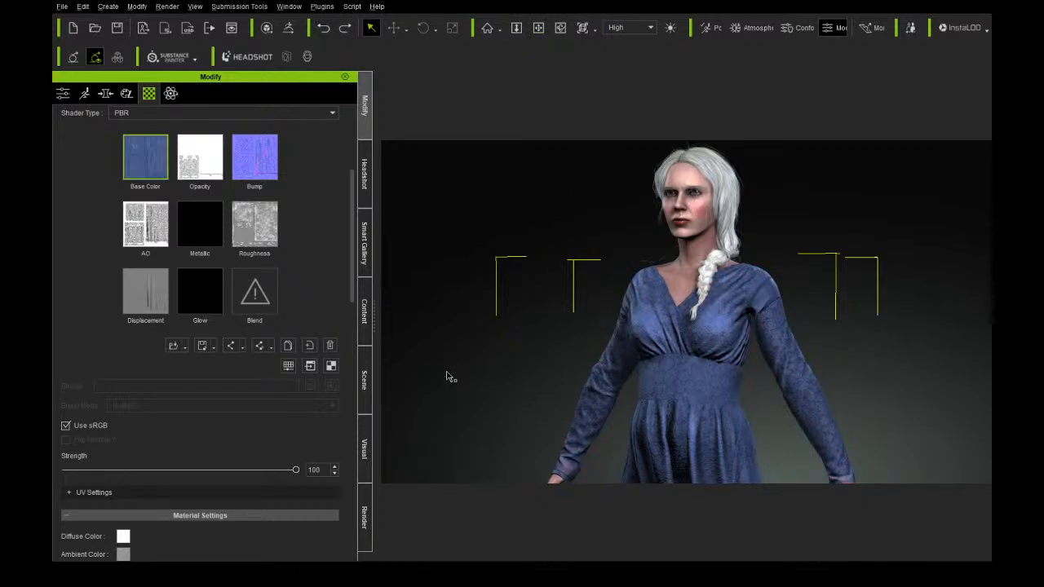
scroll(540, 315, "up", 3)
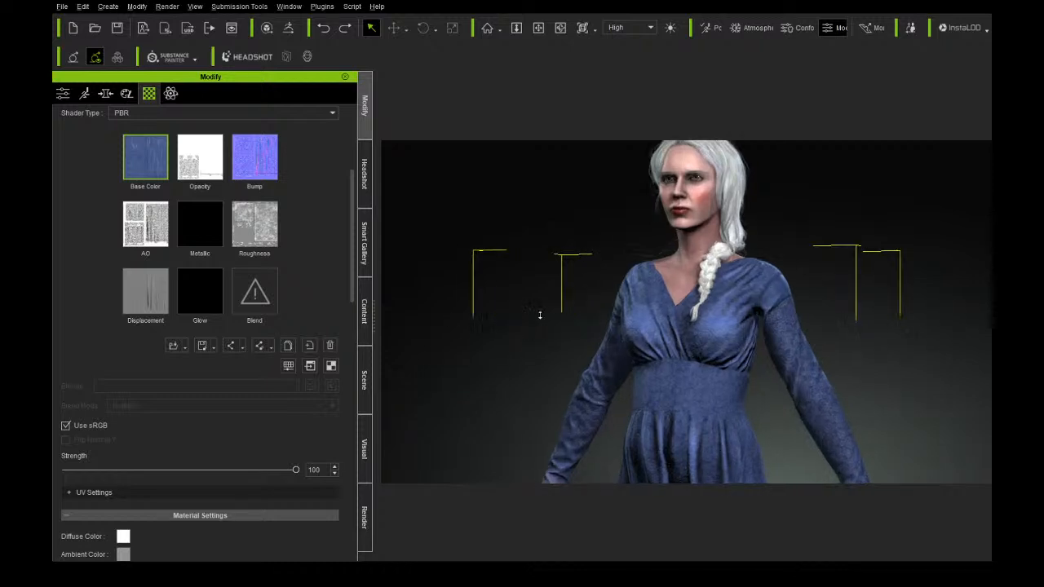
scroll(539, 315, "up", 3)
left_click(539, 29)
left_click_drag(578, 303, 559, 234)
right_click_drag(615, 288, 589, 295)
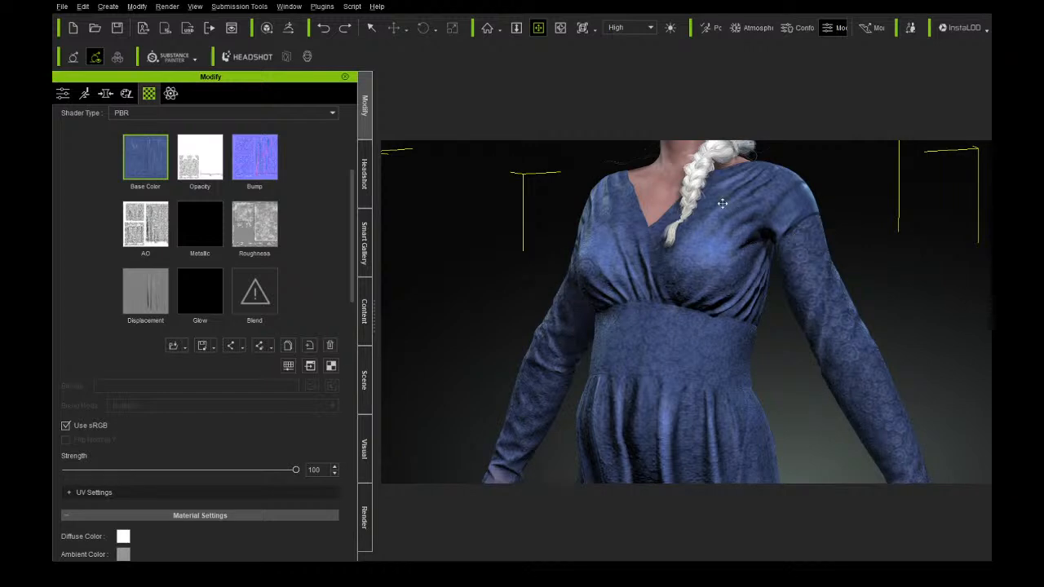
Examine the avatar's face, white hair and braid against the blue neckline in close-up from several angles.
left_click_drag(669, 175, 657, 310)
scroll(657, 310, "up", 1)
scroll(656, 310, "up", 2)
scroll(656, 306, "up", 1)
right_click_drag(660, 237, 635, 235)
left_click_drag(635, 240, 653, 325)
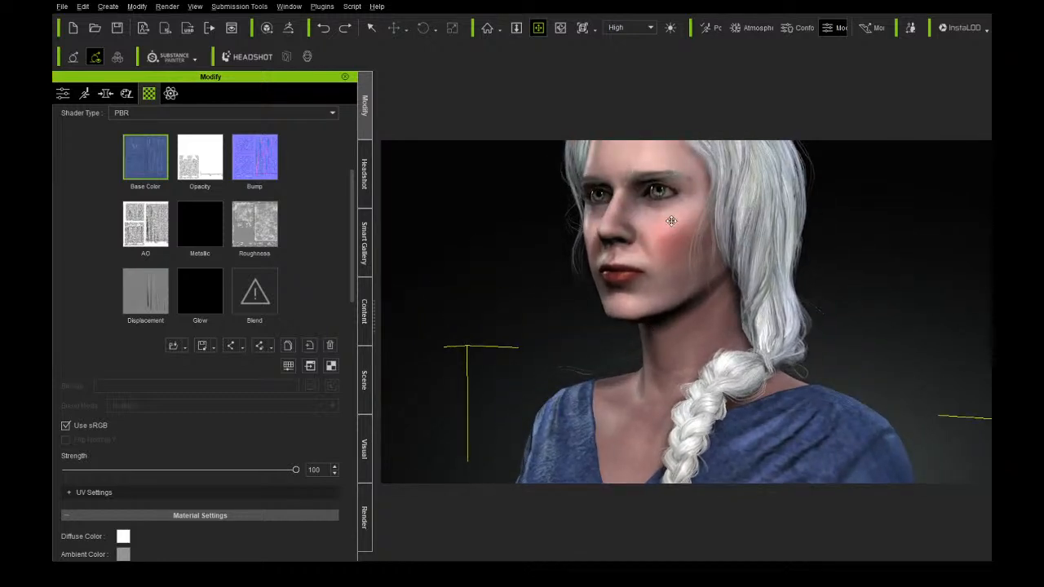
left_click_drag(673, 224, 679, 247)
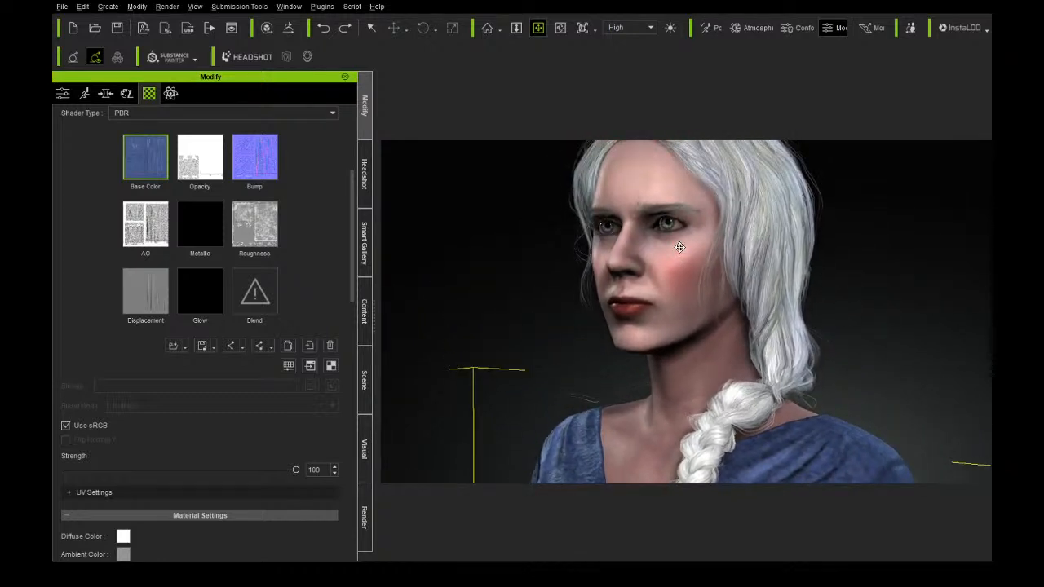
right_click_drag(680, 247, 744, 243)
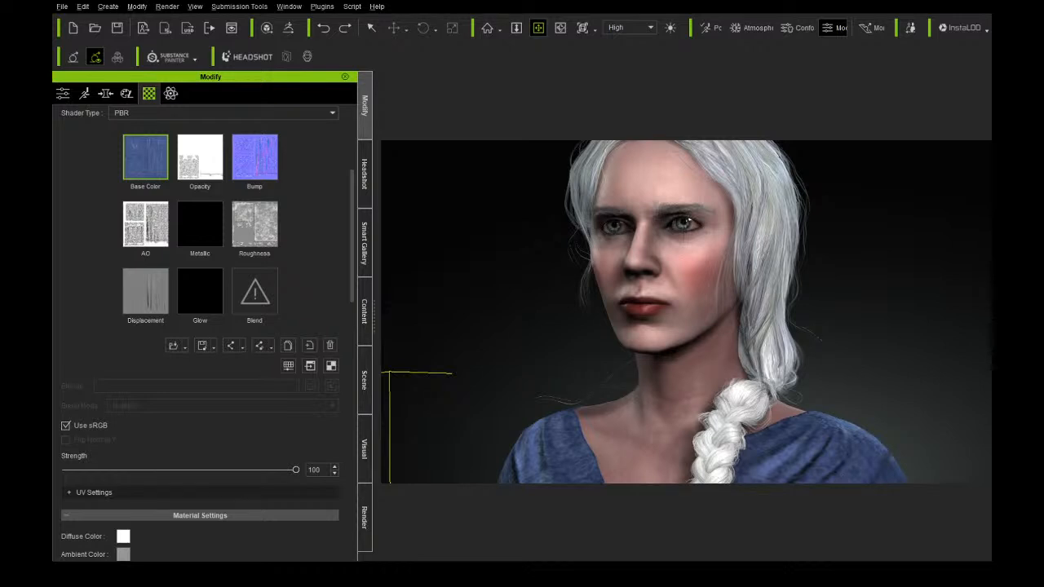
right_click_drag(686, 273, 636, 277)
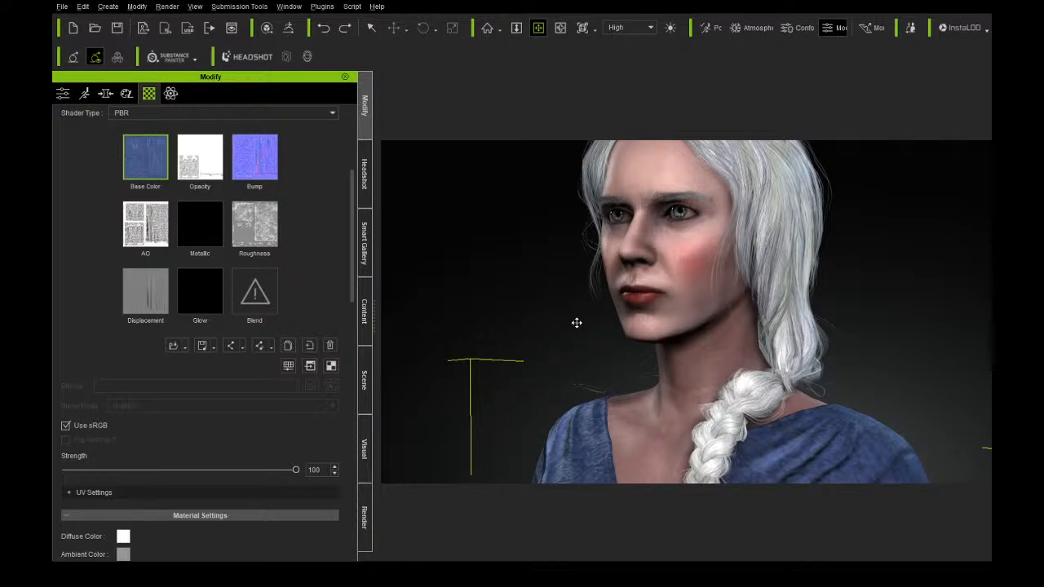
Review the blue dress from neckline to skirt and compare it with the head and shoulders from different sides.
left_click_drag(684, 358, 692, 231)
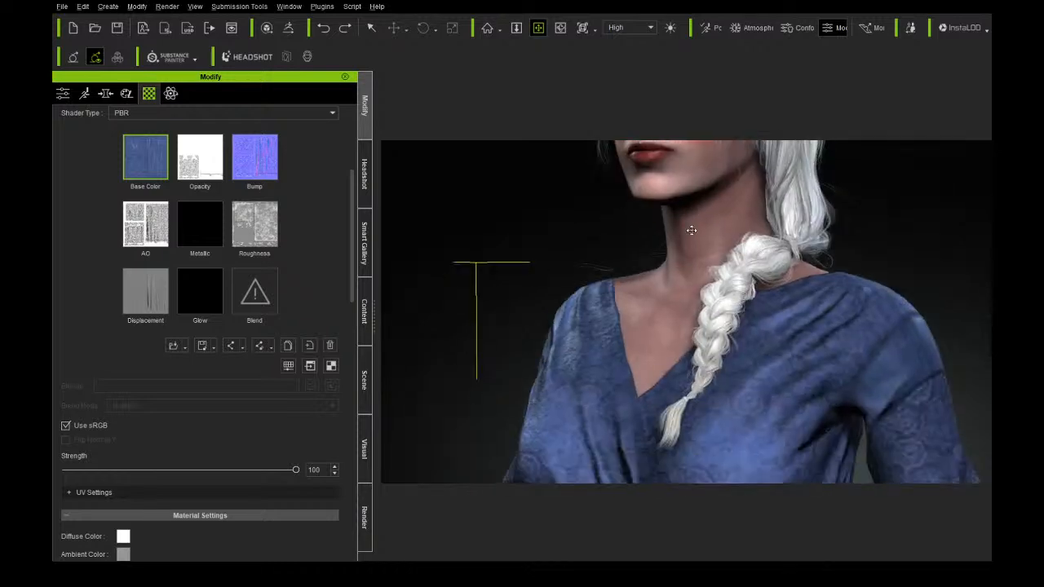
scroll(693, 231, "down", 5)
left_click_drag(779, 328, 769, 214)
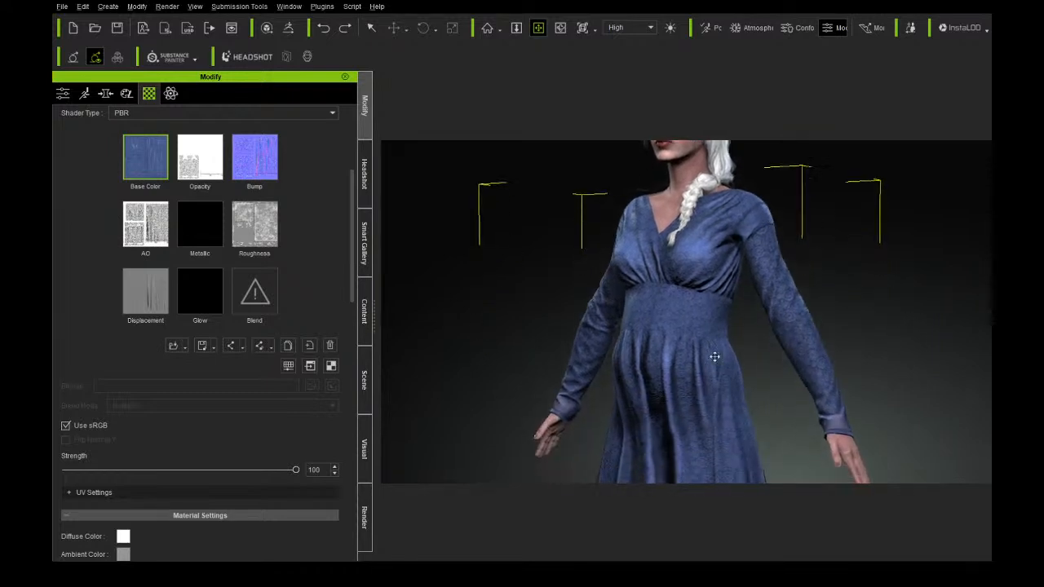
left_click_drag(700, 226, 701, 364)
scroll(708, 330, "up", 5)
scroll(713, 323, "down", 2)
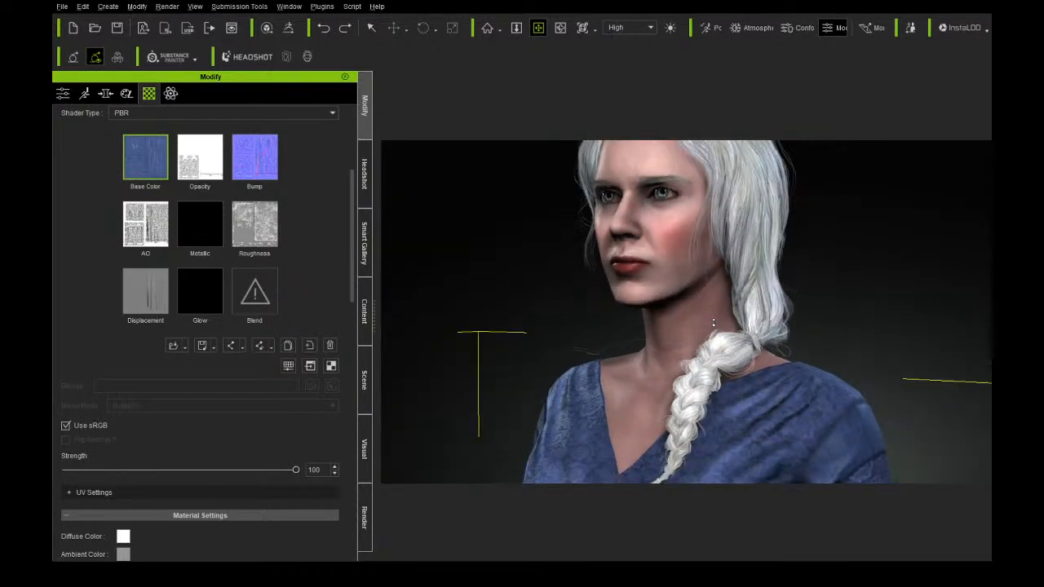
right_click_drag(666, 297, 895, 280)
right_click_drag(726, 287, 632, 306)
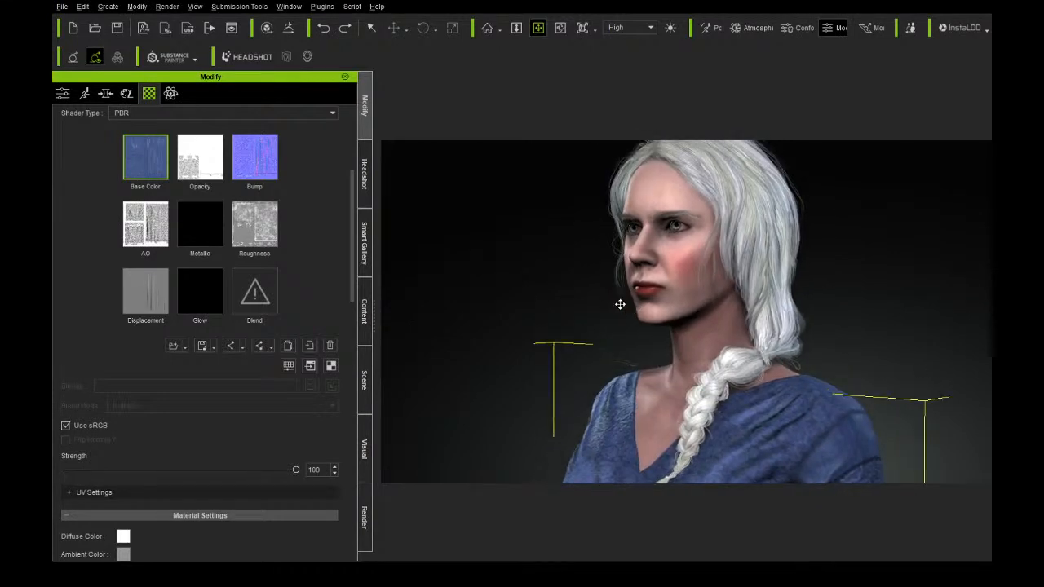